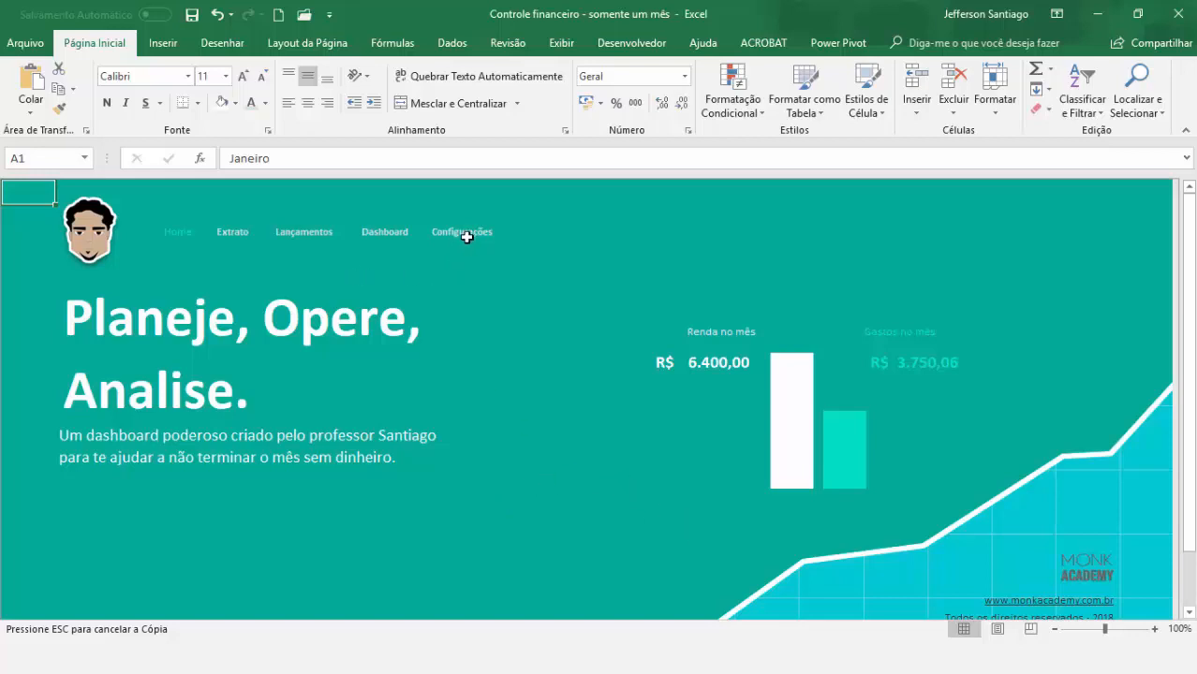
# Open the Dashboard page of the financial control workbook and look over its charts and monthly table.
pyautogui.click(395, 234)
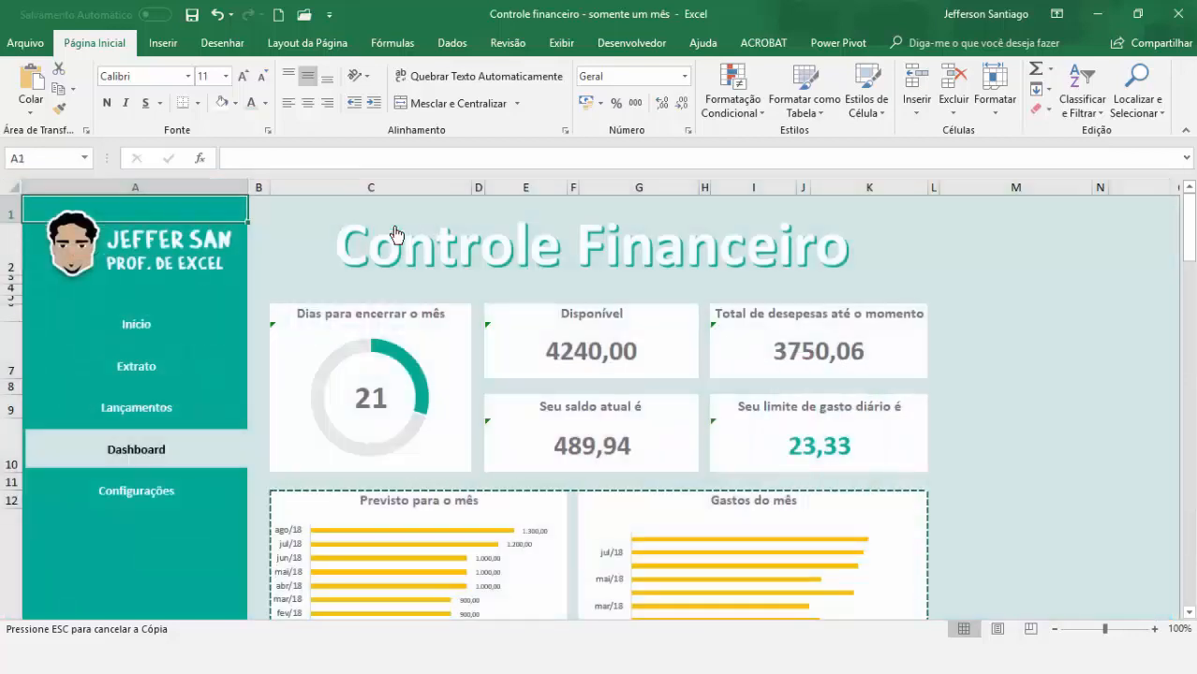
pyautogui.moveTo(1190, 245); pyautogui.dragTo(1193, 377)
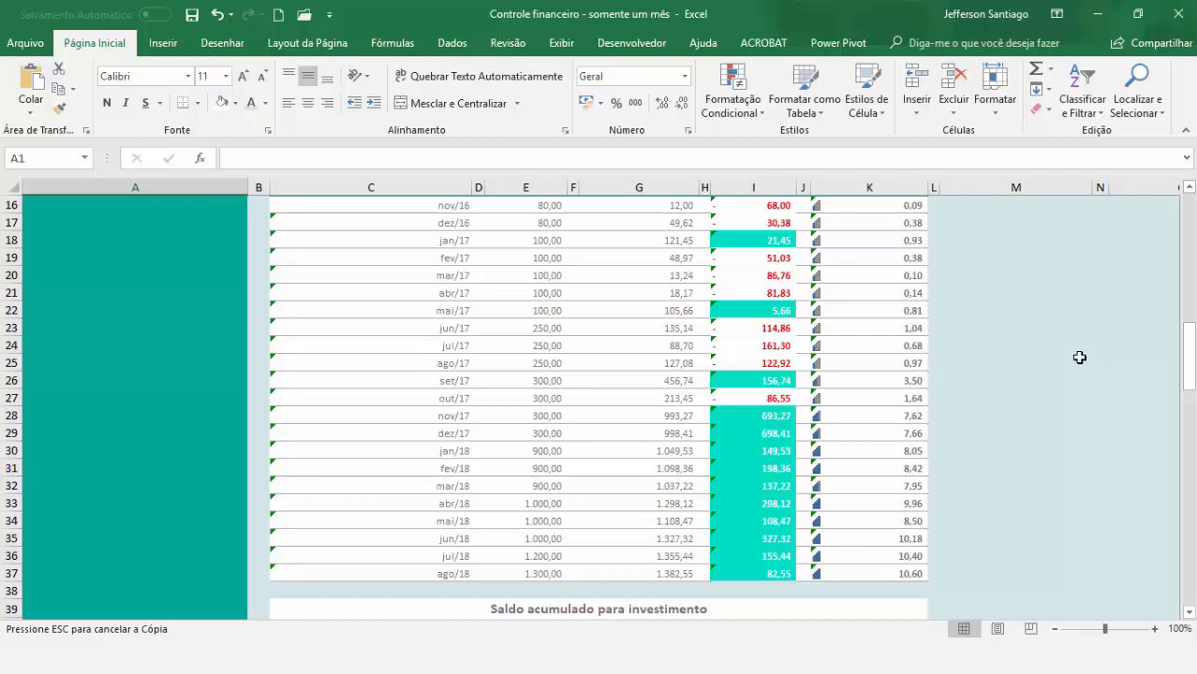
pyautogui.moveTo(1194, 342); pyautogui.dragTo(1193, 215)
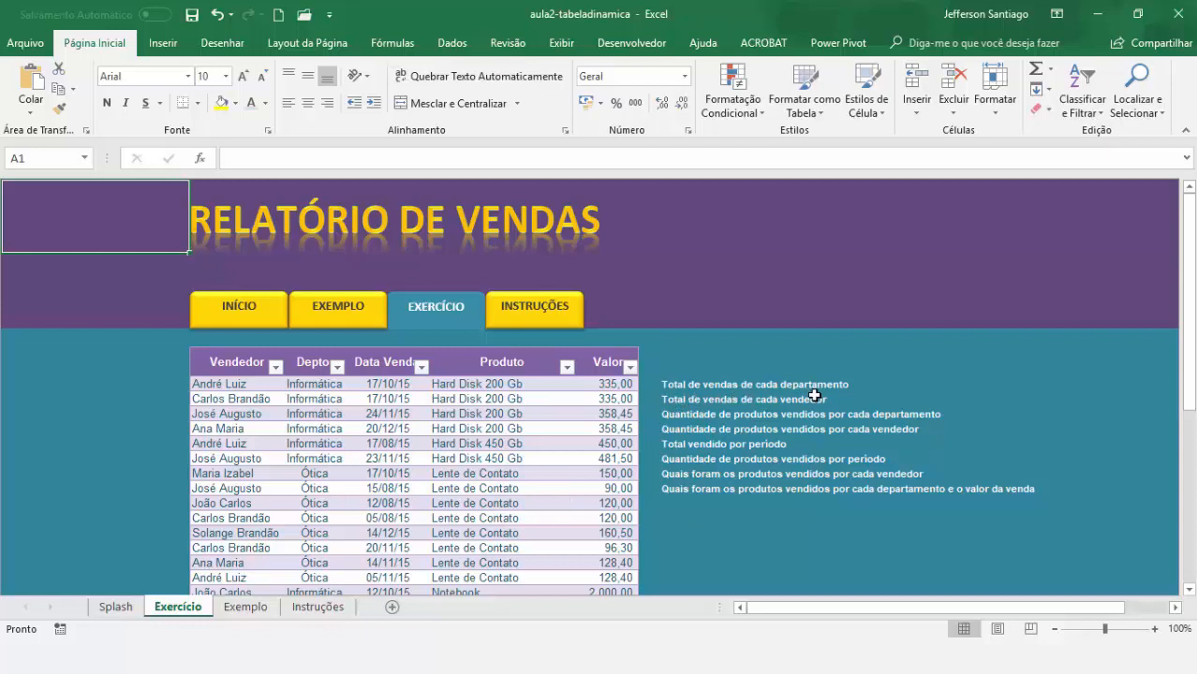
# Create a pivot table on a new sheet from the sales table Tabela1 on the Exercício sheet.
pyautogui.click(414, 457)
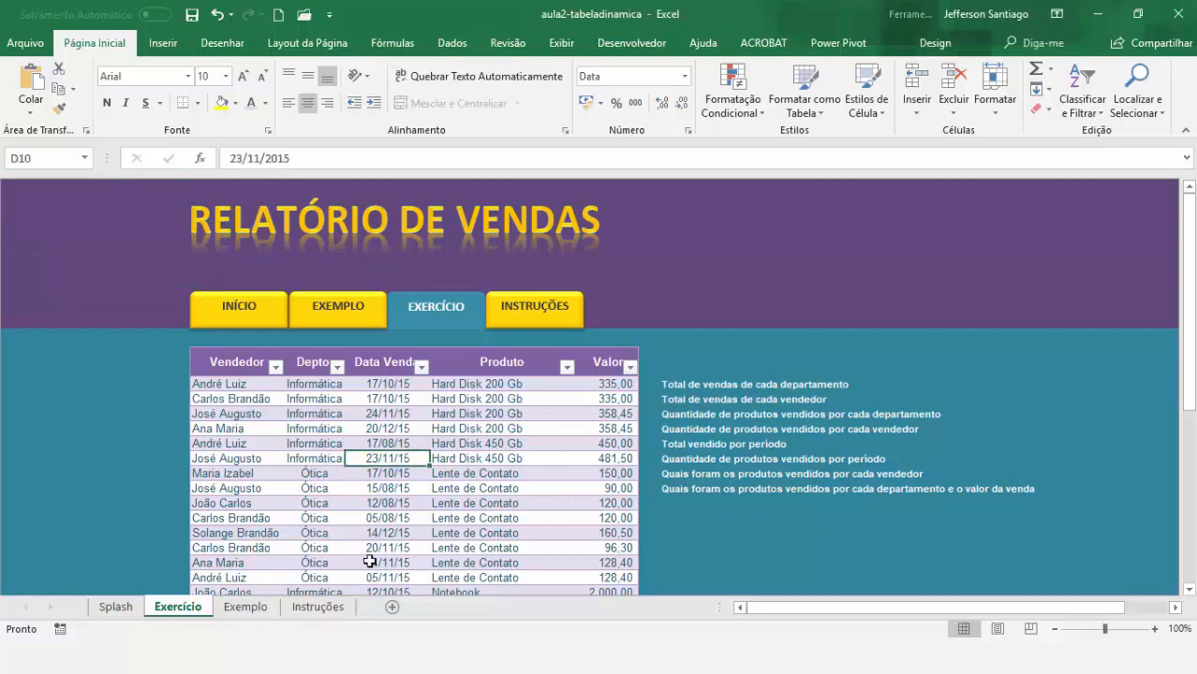
pyautogui.click(163, 45)
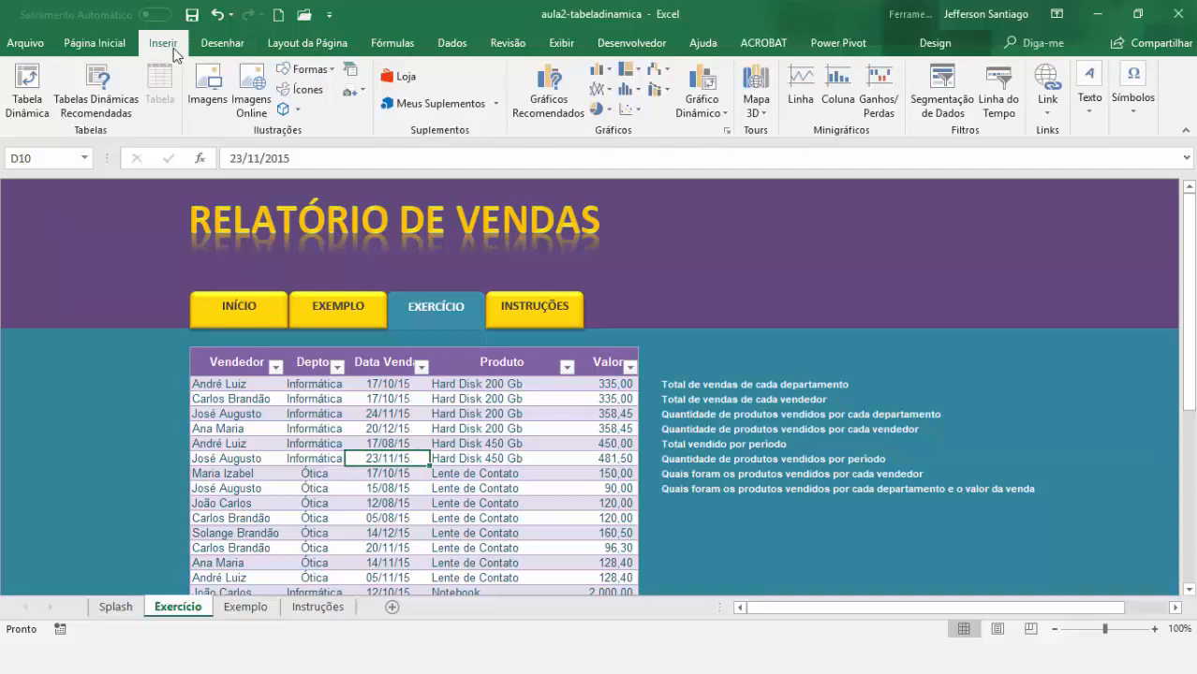
pyautogui.click(44, 103)
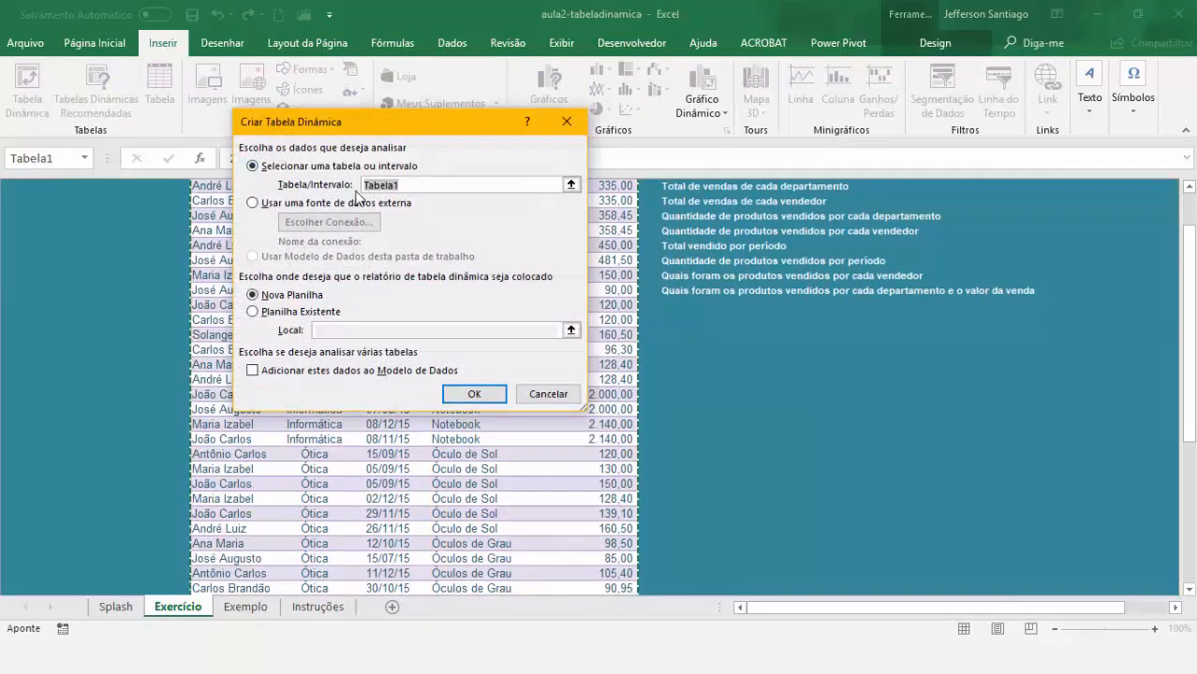
pyautogui.moveTo(439, 128); pyautogui.dragTo(841, 188)
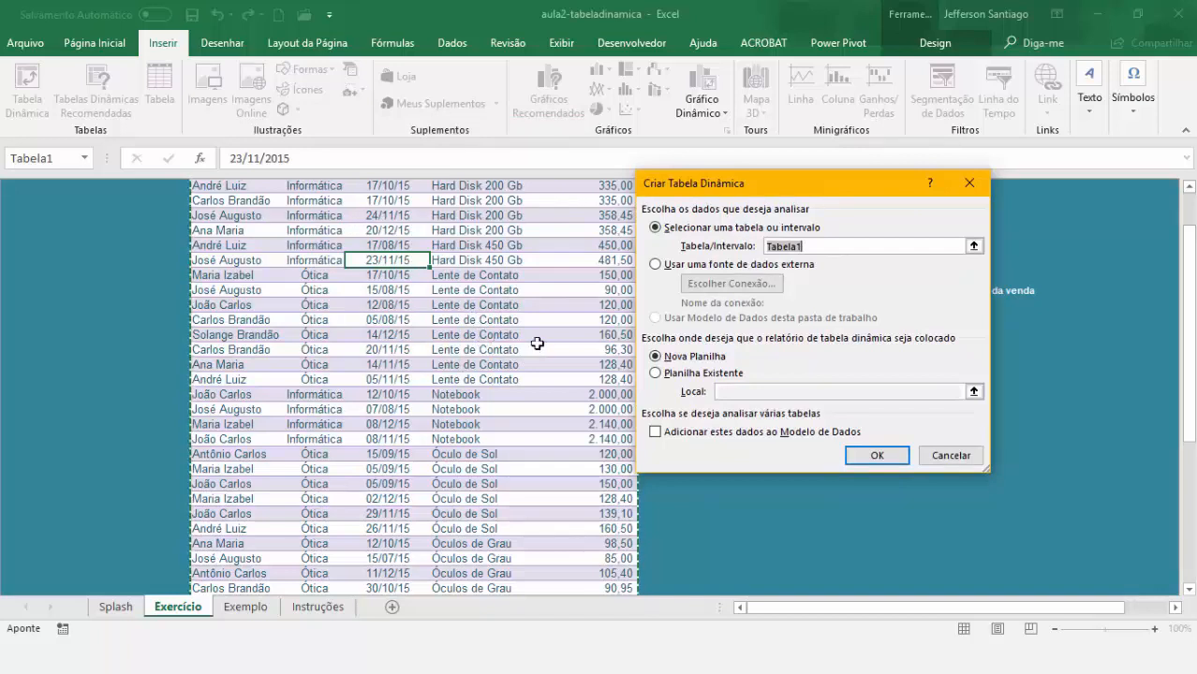
pyautogui.click(860, 458)
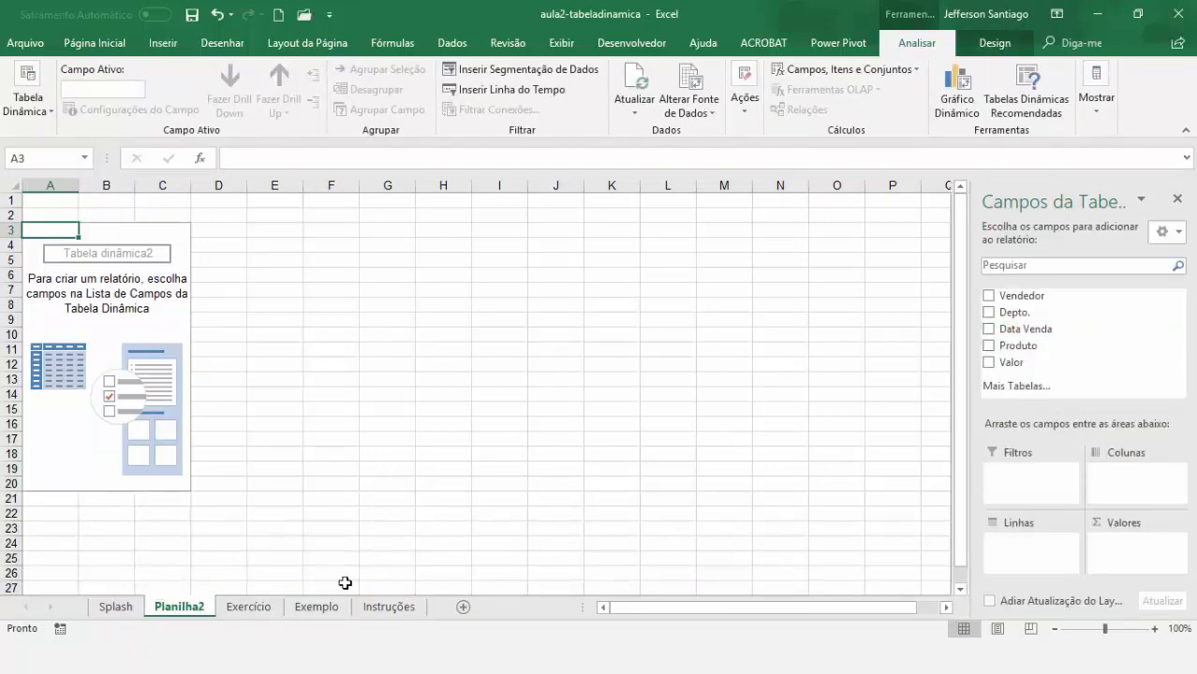
# Check the question list on the Exercício sheet and set the pivot table to sum Valor with Depto. as rows.
pyautogui.click(267, 618)
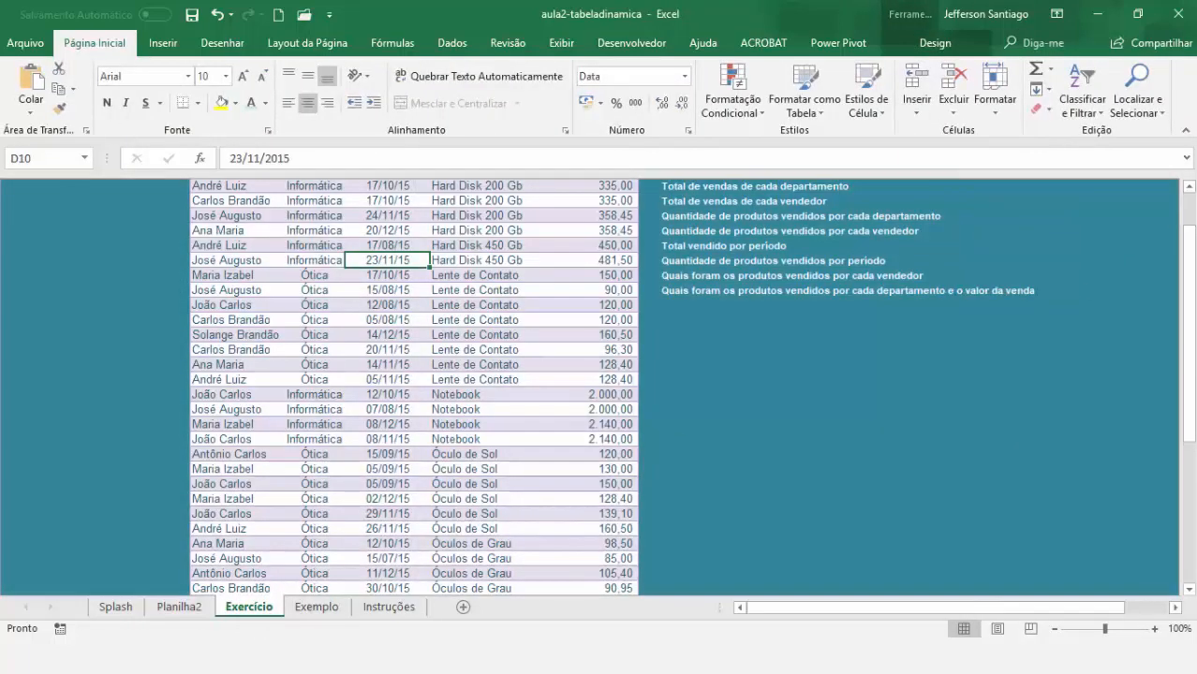
pyautogui.click(1189, 188)
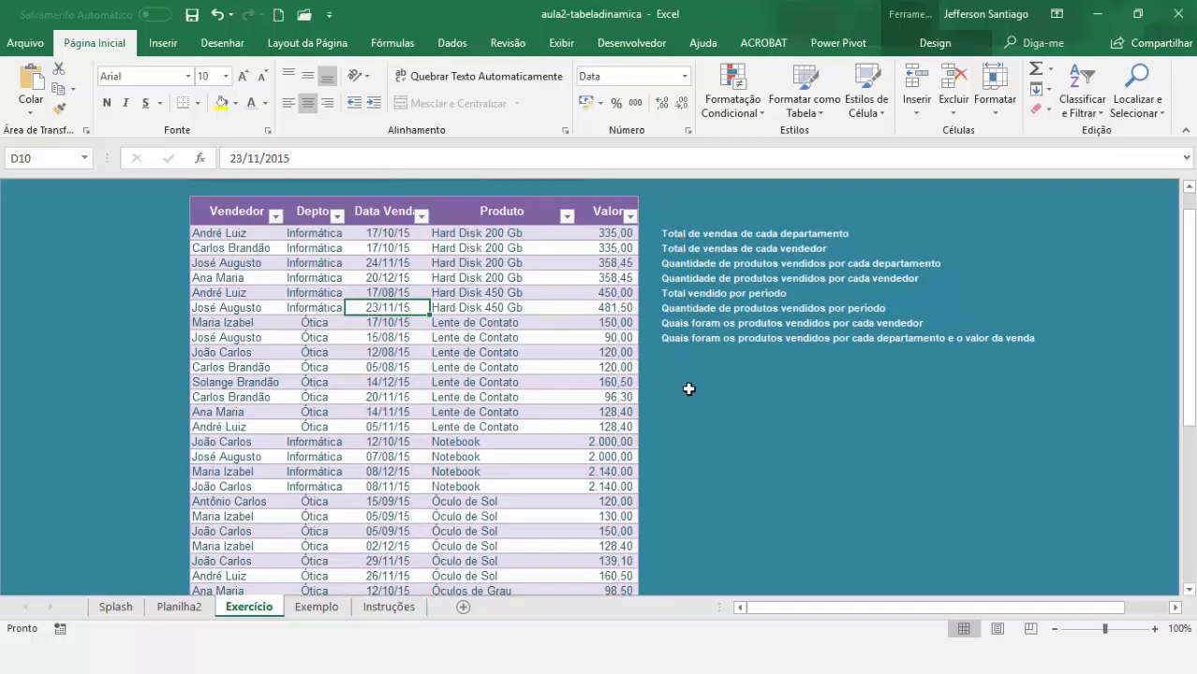
pyautogui.click(176, 607)
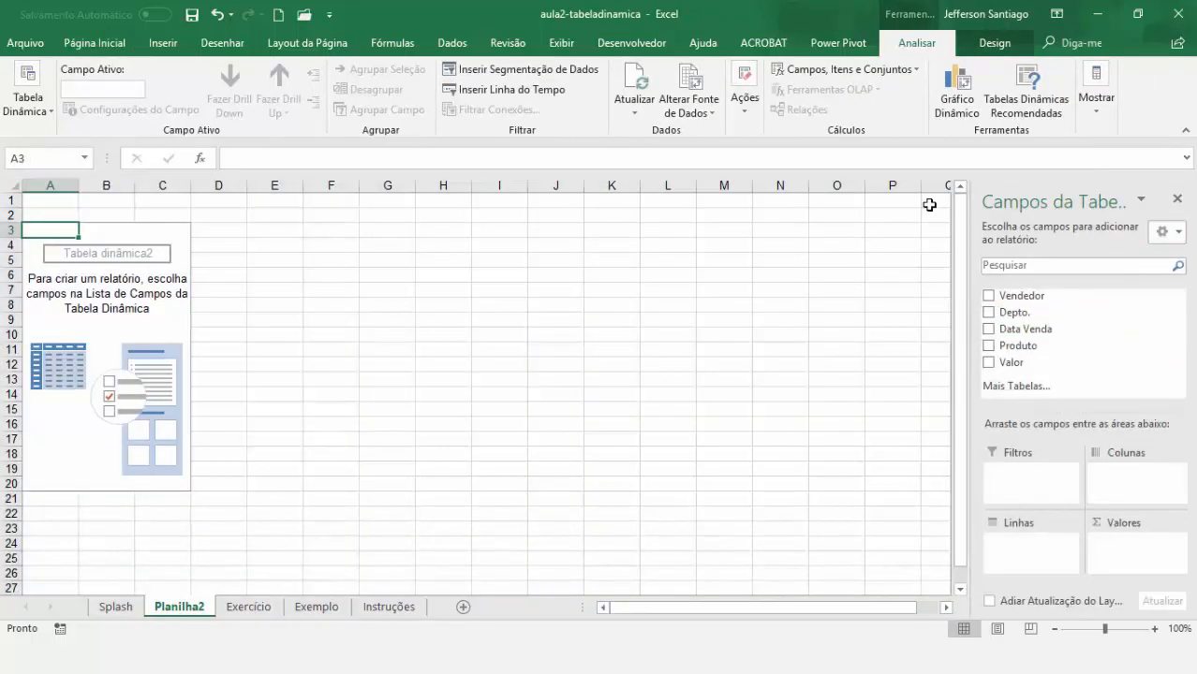
pyautogui.click(989, 363)
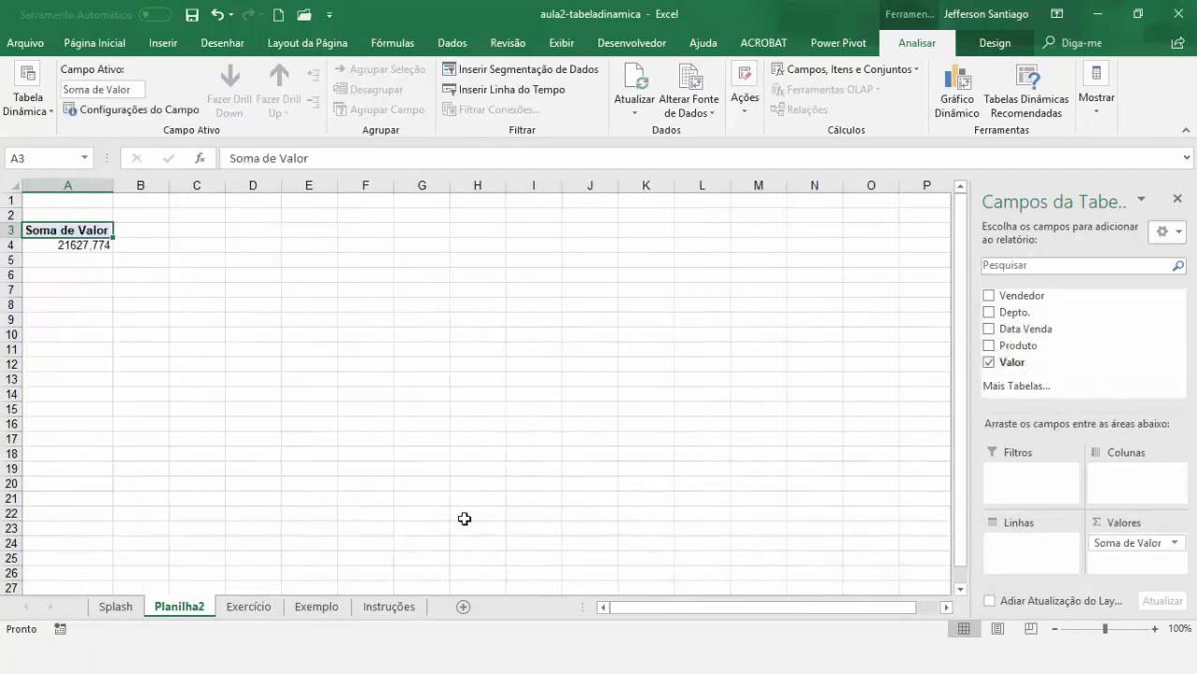
pyautogui.click(255, 607)
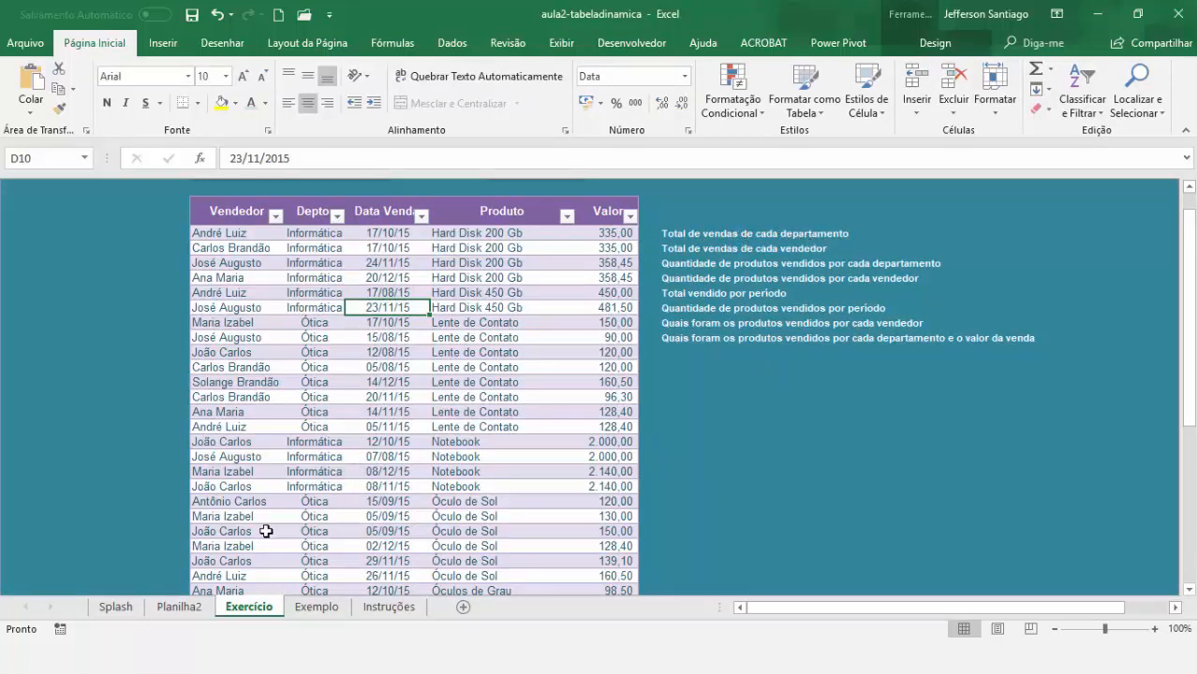
pyautogui.click(199, 605)
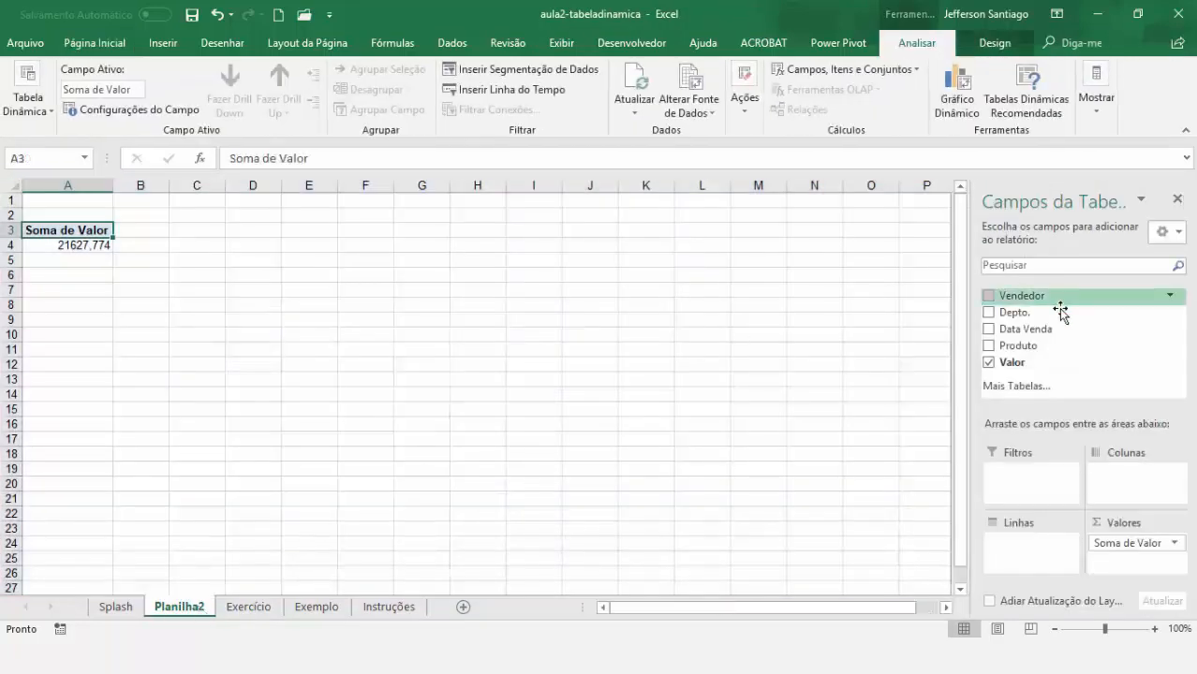
pyautogui.click(988, 312)
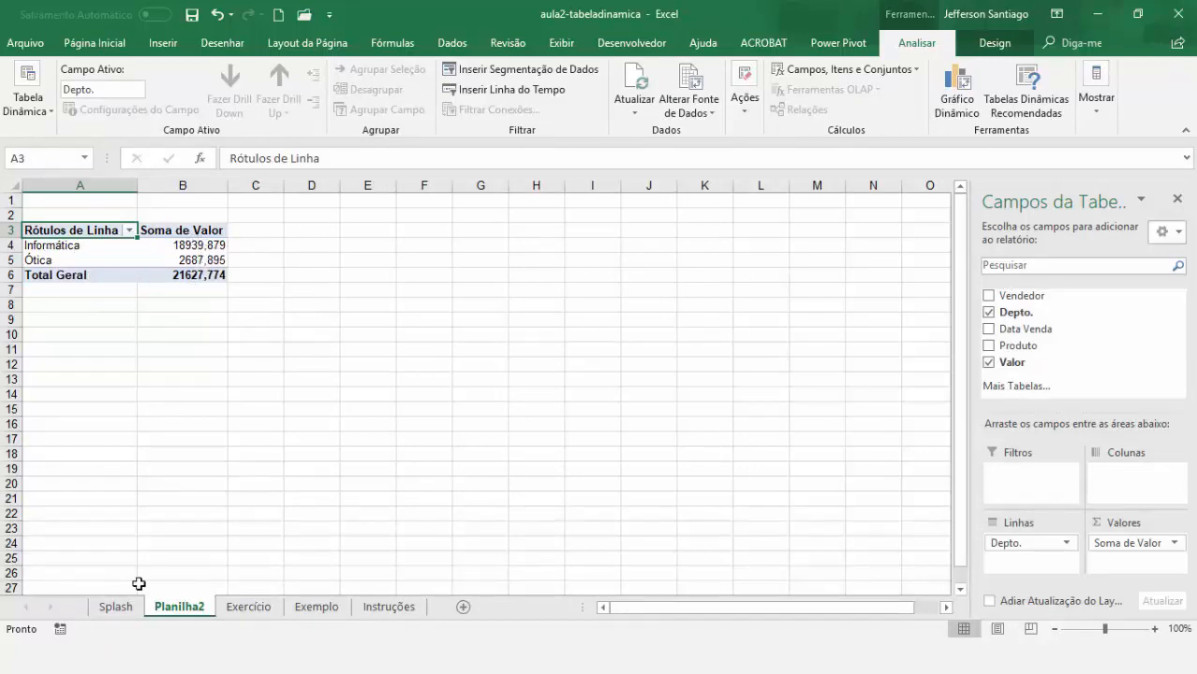
# Rename the department pivot sheet Planilha2 as "total por departamento".
pyautogui.click(248, 606)
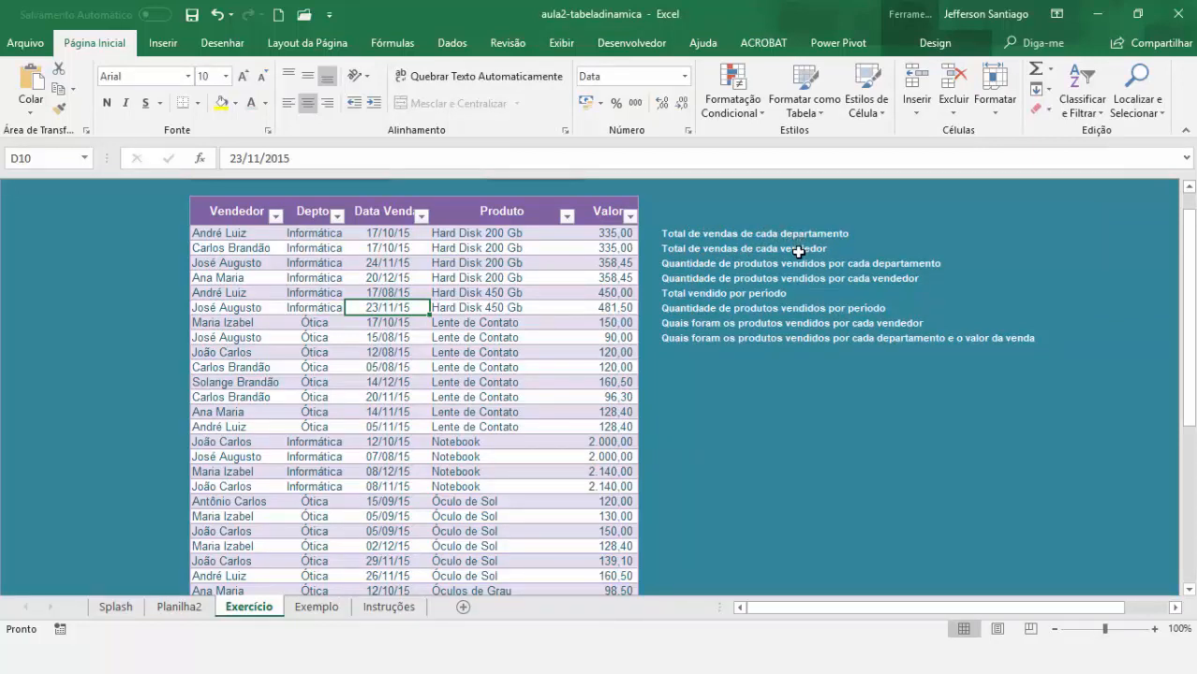
pyautogui.click(198, 610)
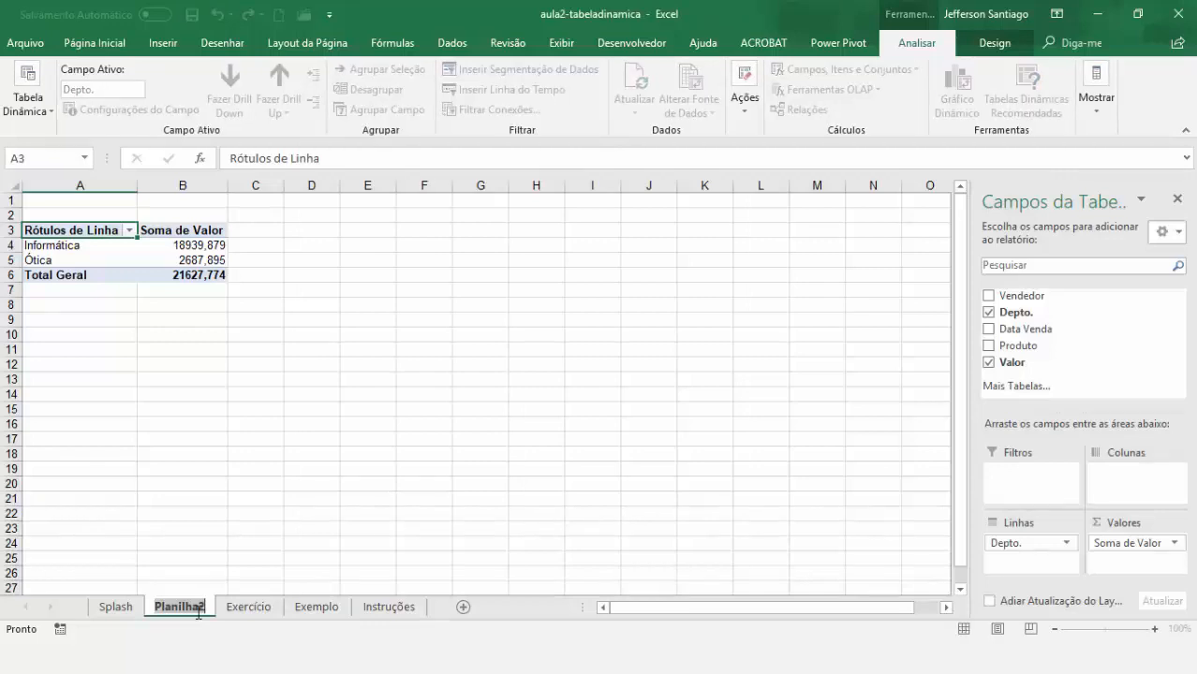
pyautogui.write('total de')
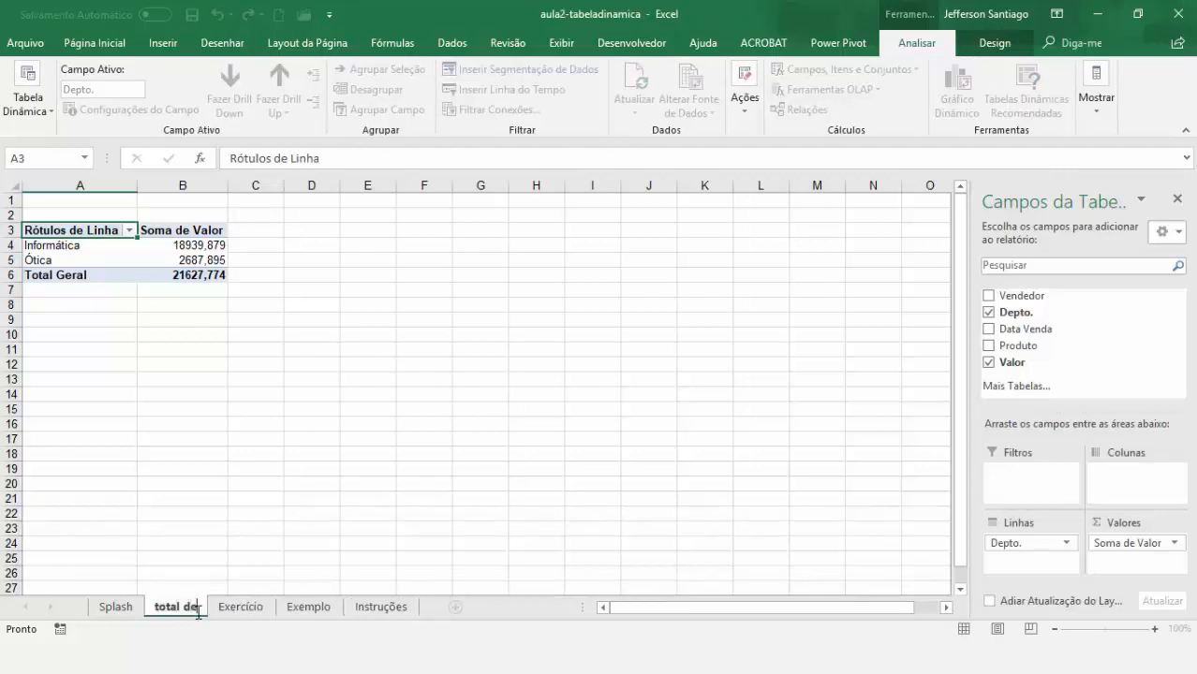
pyautogui.press('BackSpace')
pyautogui.press('BackSpace')
pyautogui.write('por depar')
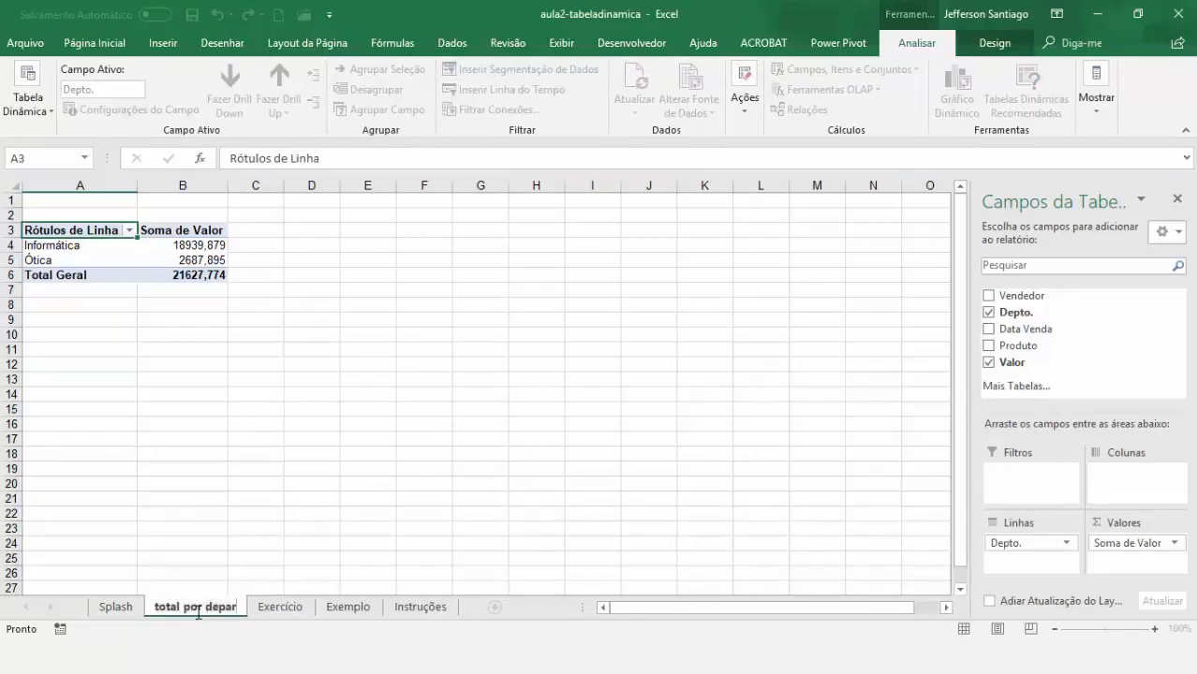
pyautogui.write('tamento')
pyautogui.press('Return')
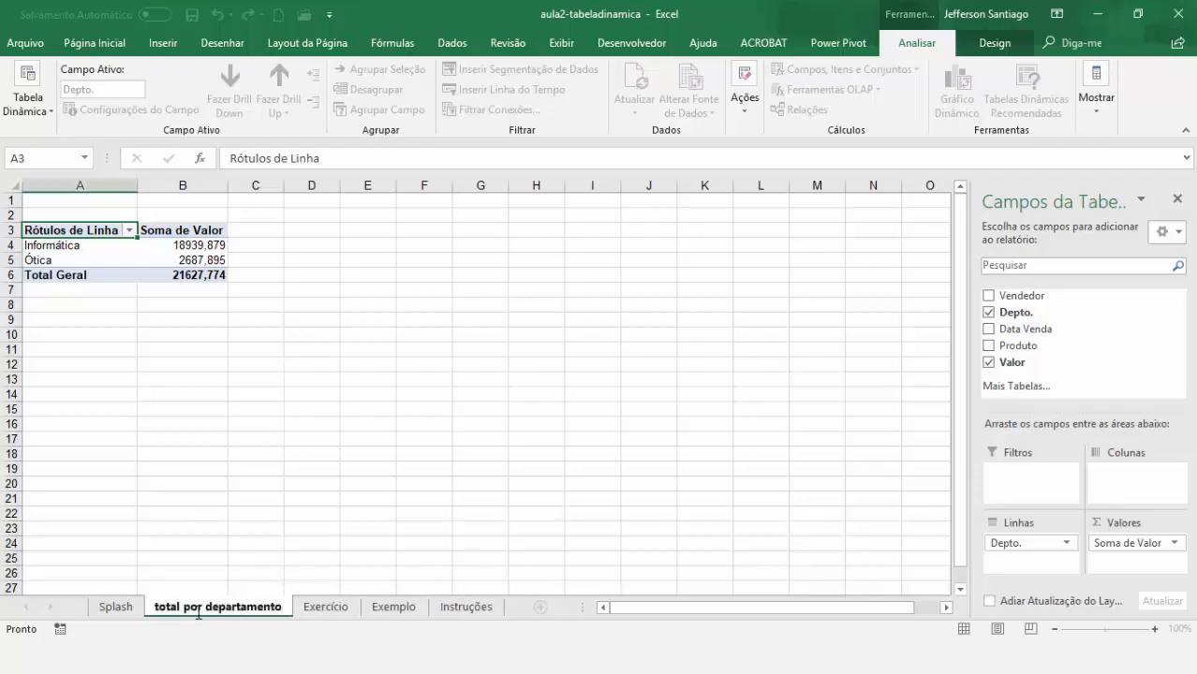
# Create a second pivot table on a new sheet from the Exercício sales table Tabela1.
pyautogui.click(305, 606)
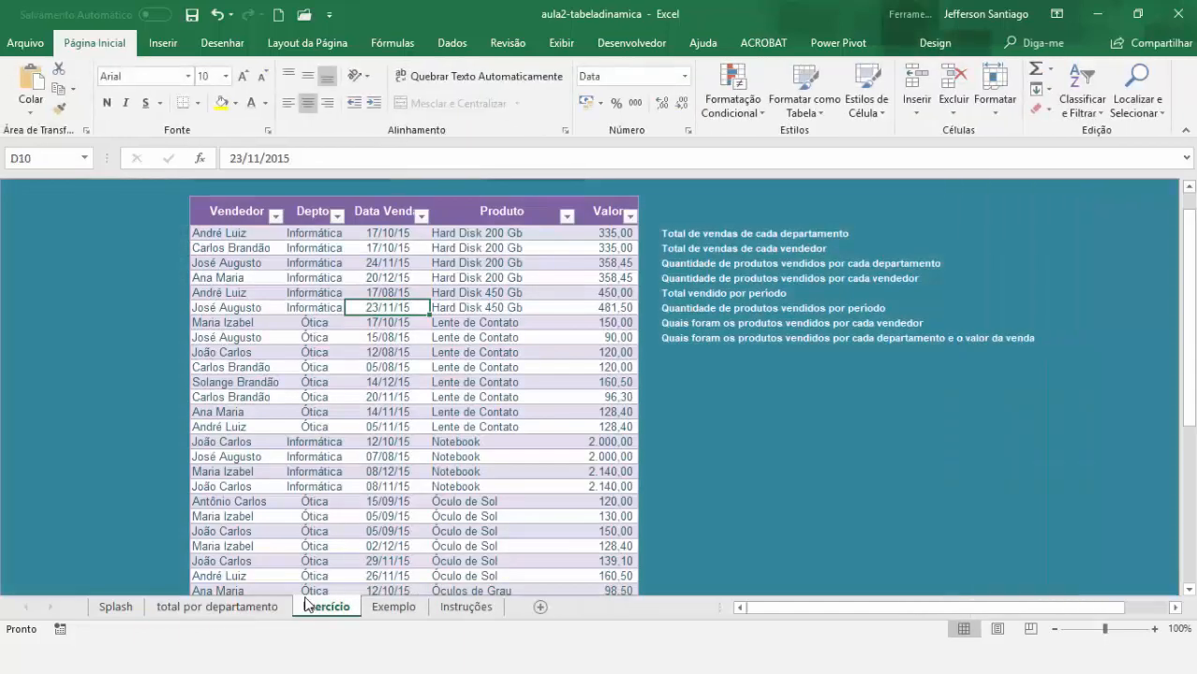
pyautogui.click(163, 43)
pyautogui.click(19, 89)
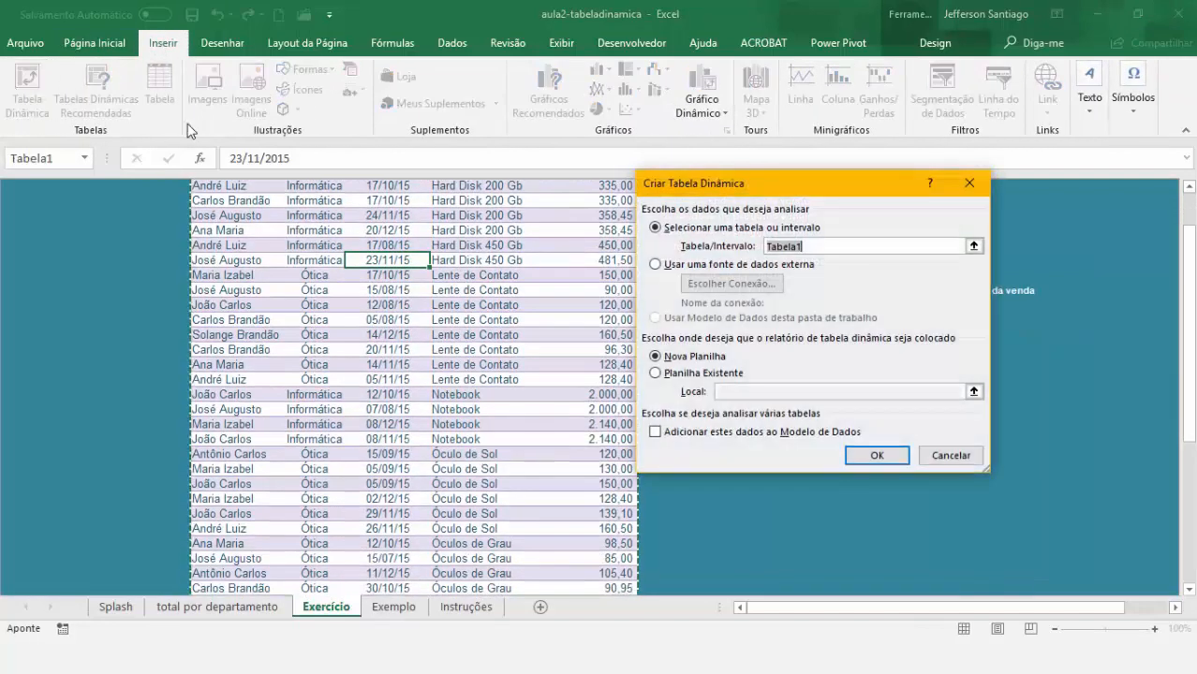
pyautogui.click(897, 461)
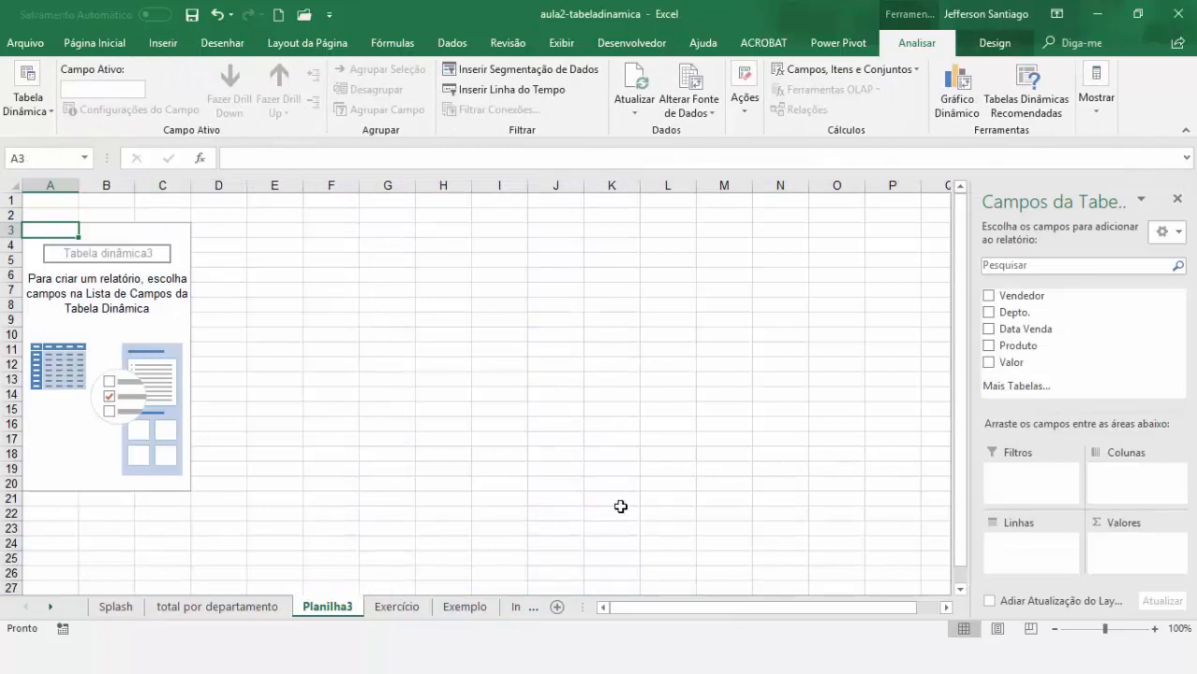
# Rename the new sheet as "total por vendedor" and set its pivot table to sum Valor with Vendedor as rows.
pyautogui.click(352, 608)
pyautogui.write('total p')
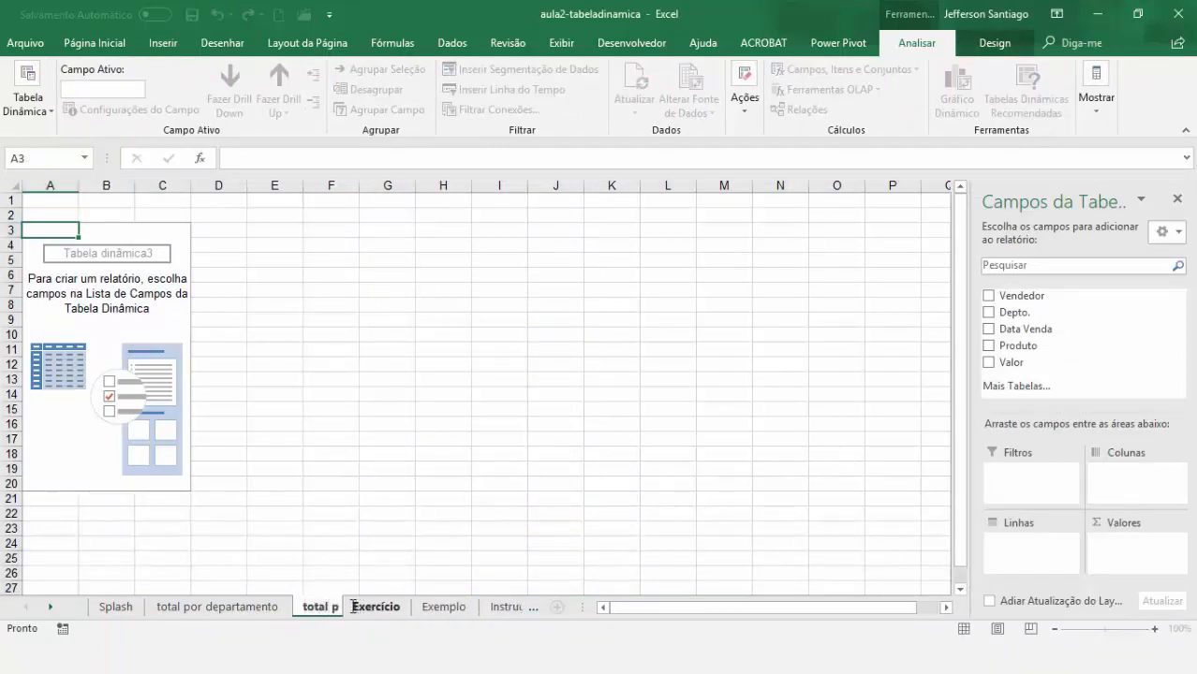
pyautogui.write('or vendedor')
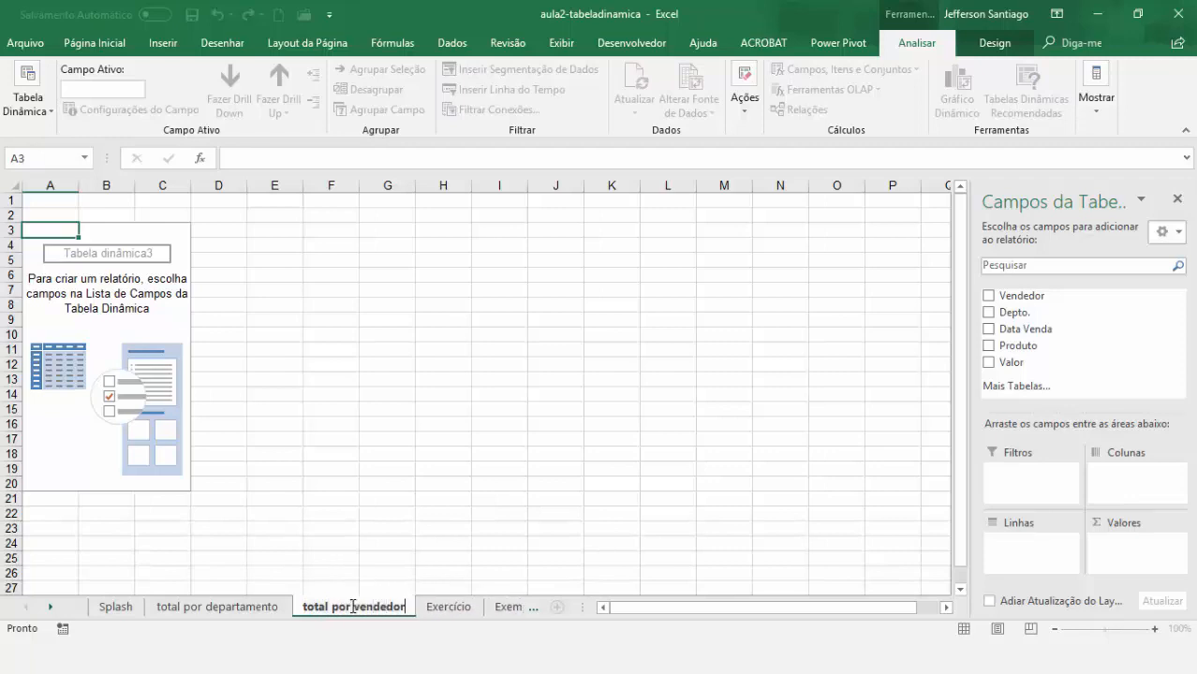
pyautogui.press('Return')
pyautogui.click(988, 364)
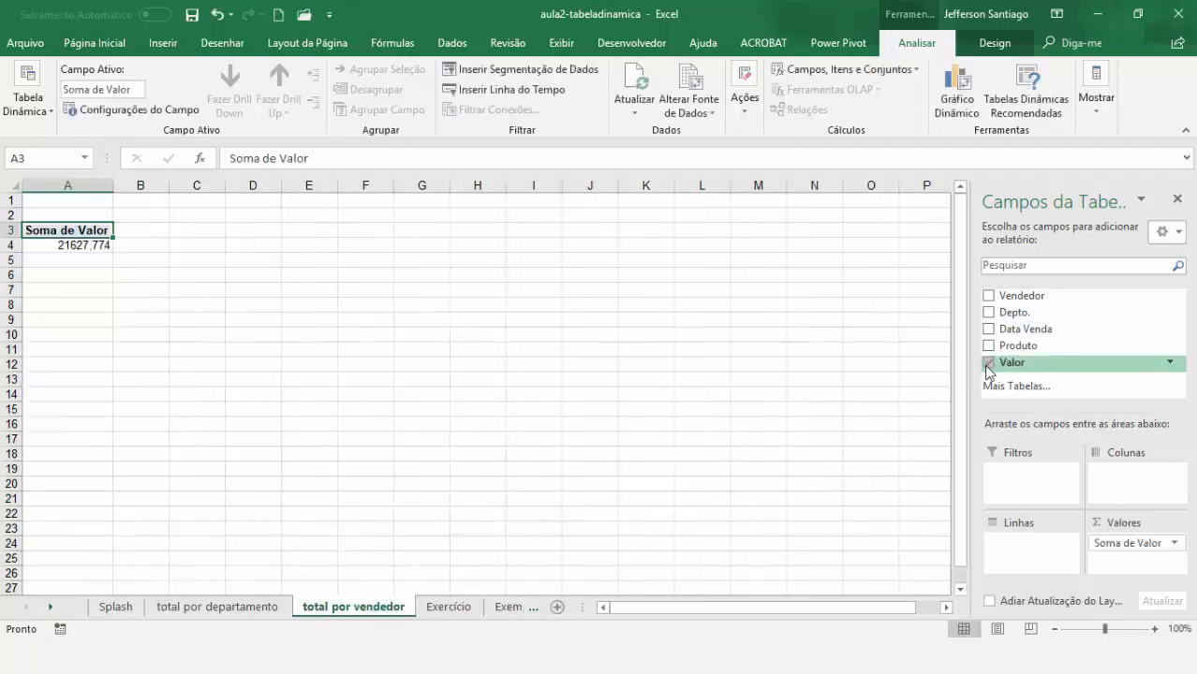
pyautogui.click(989, 296)
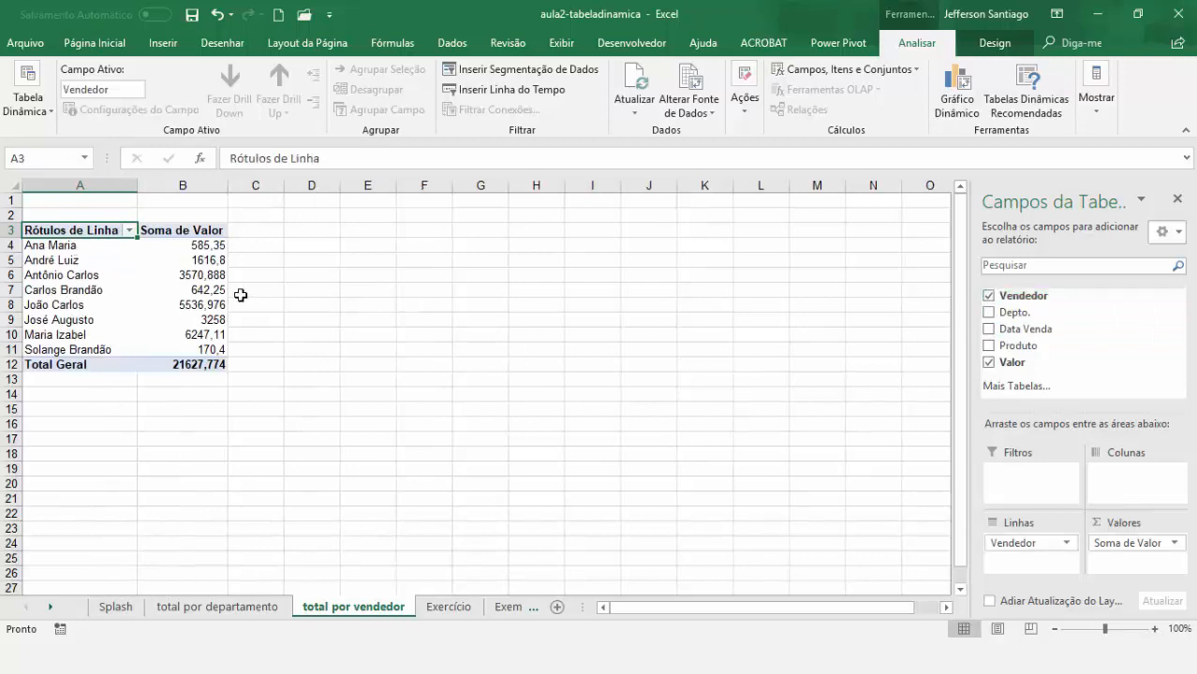
# Create a third pivot table on another new sheet from the Exercício sales table Tabela1.
pyautogui.click(445, 611)
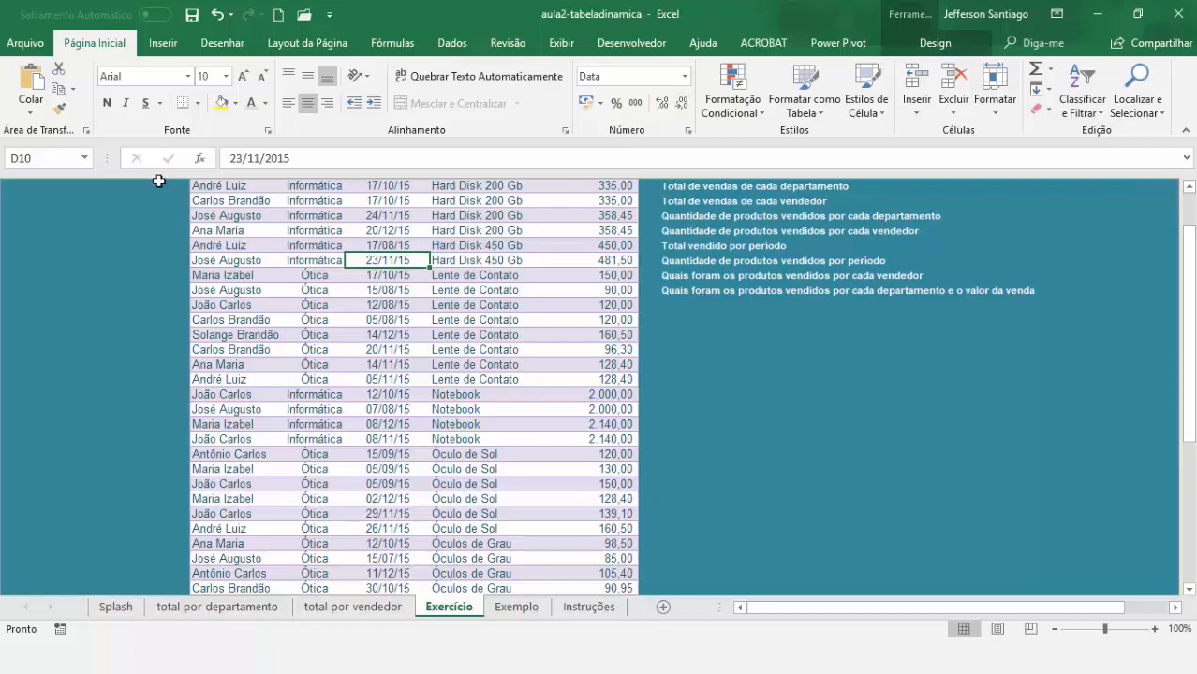
pyautogui.click(172, 45)
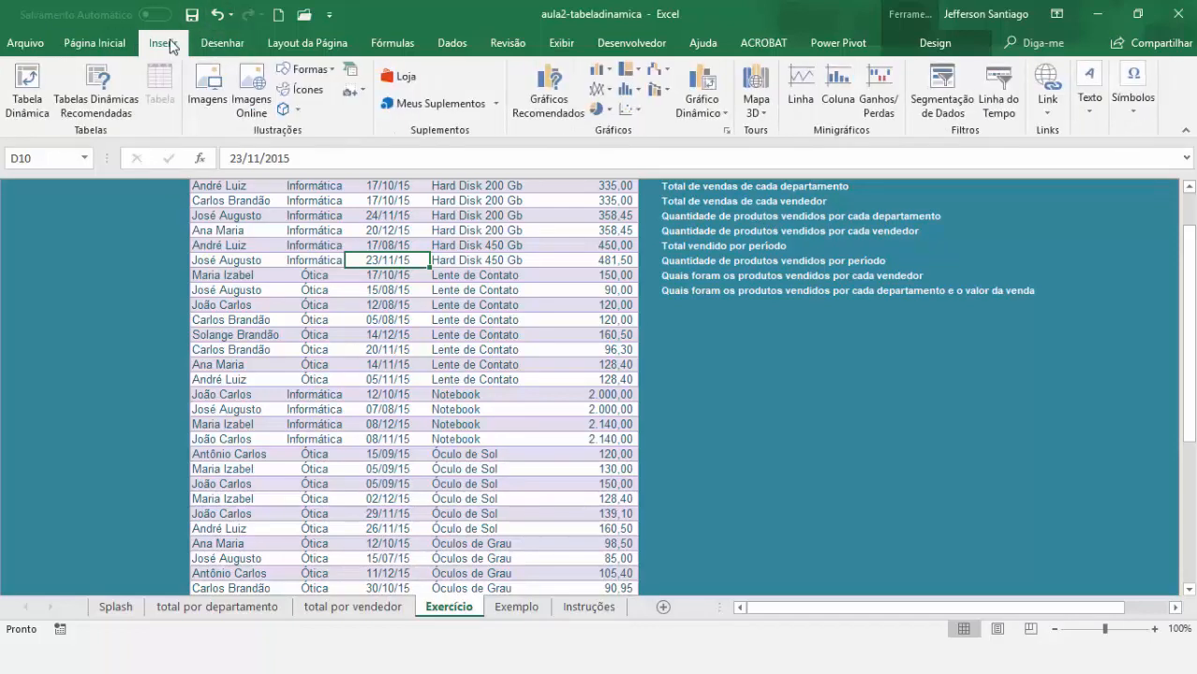
pyautogui.click(31, 81)
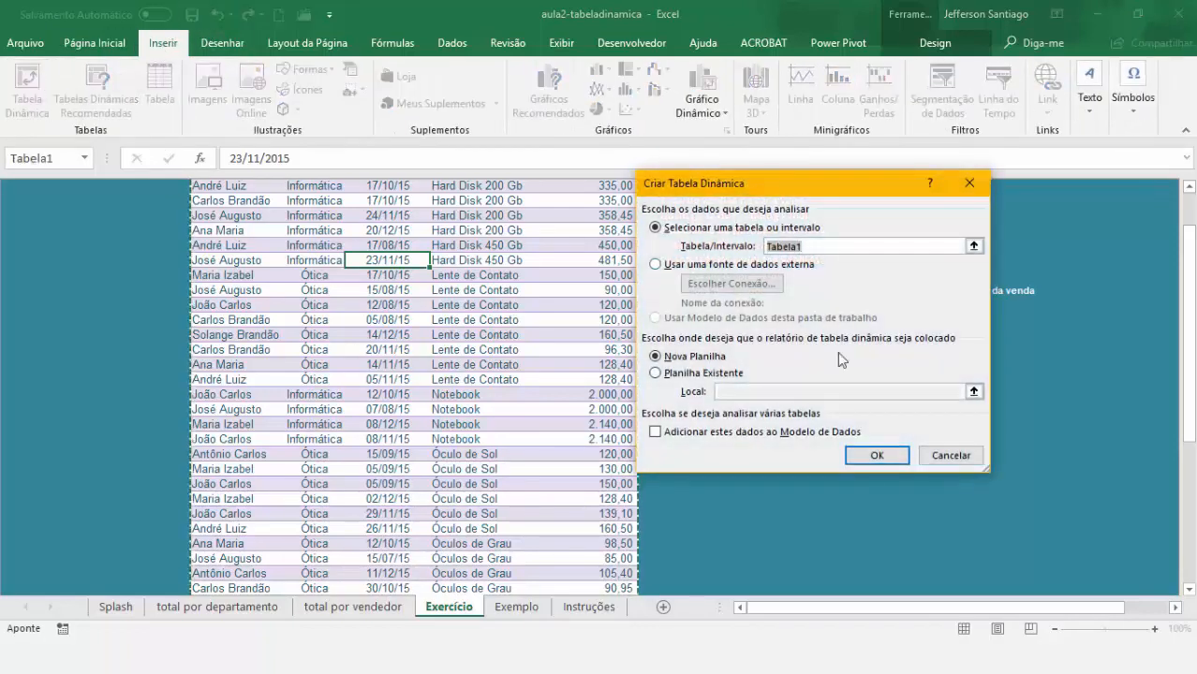
pyautogui.click(876, 454)
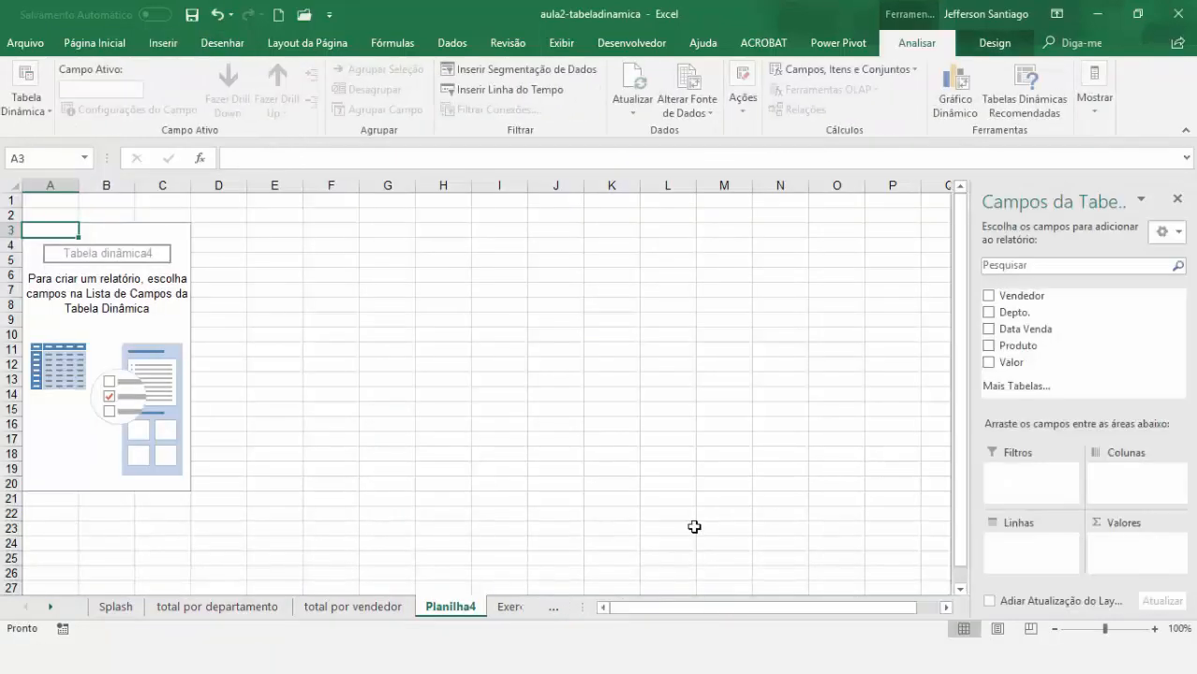
# Rename the new pivot sheet Planilha4 as "qtd produtos por departamento".
pyautogui.doubleClick(473, 604)
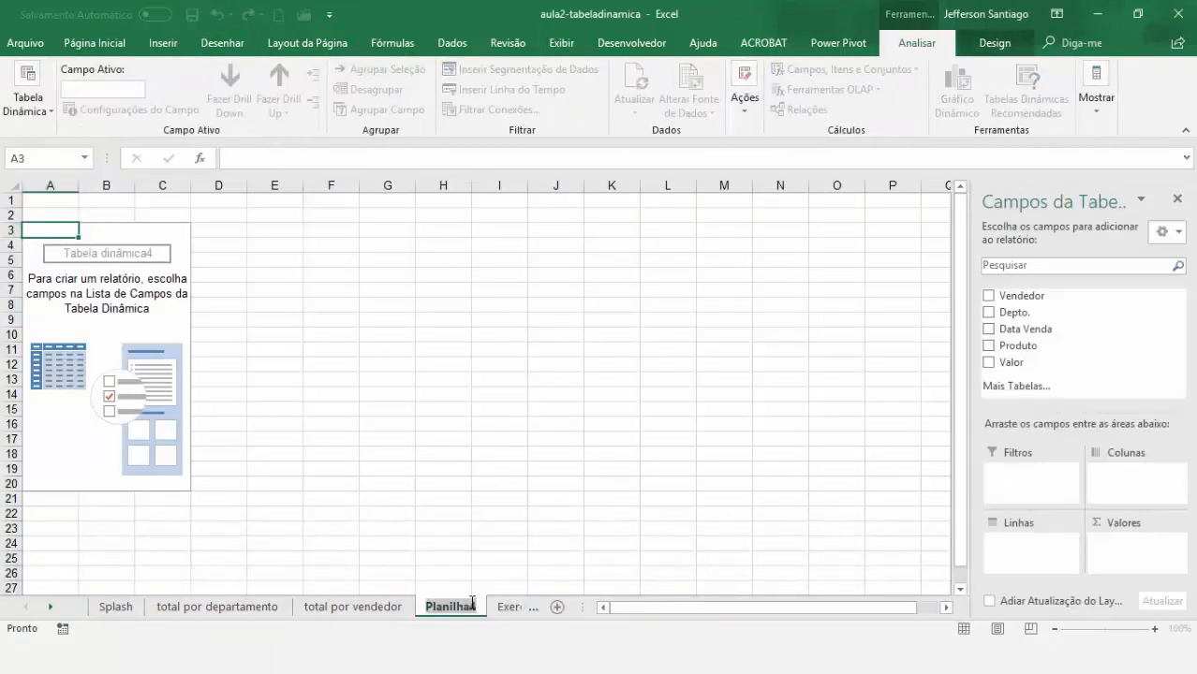
pyautogui.write('pr')
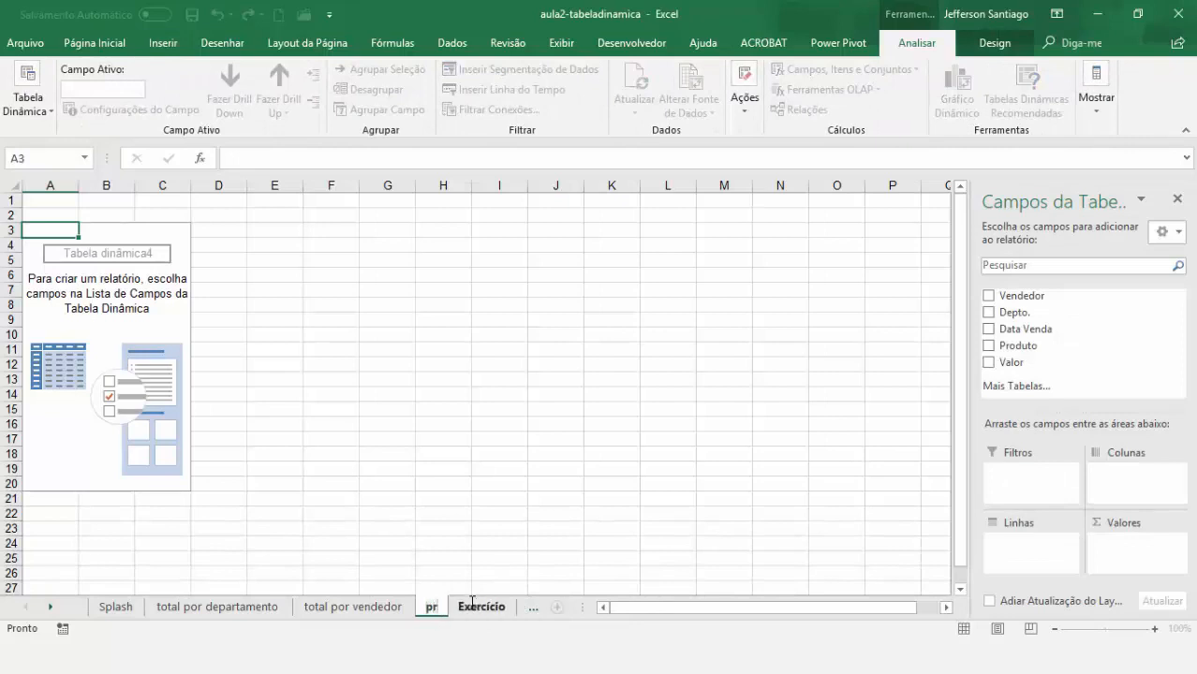
pyautogui.write('odutos por ')
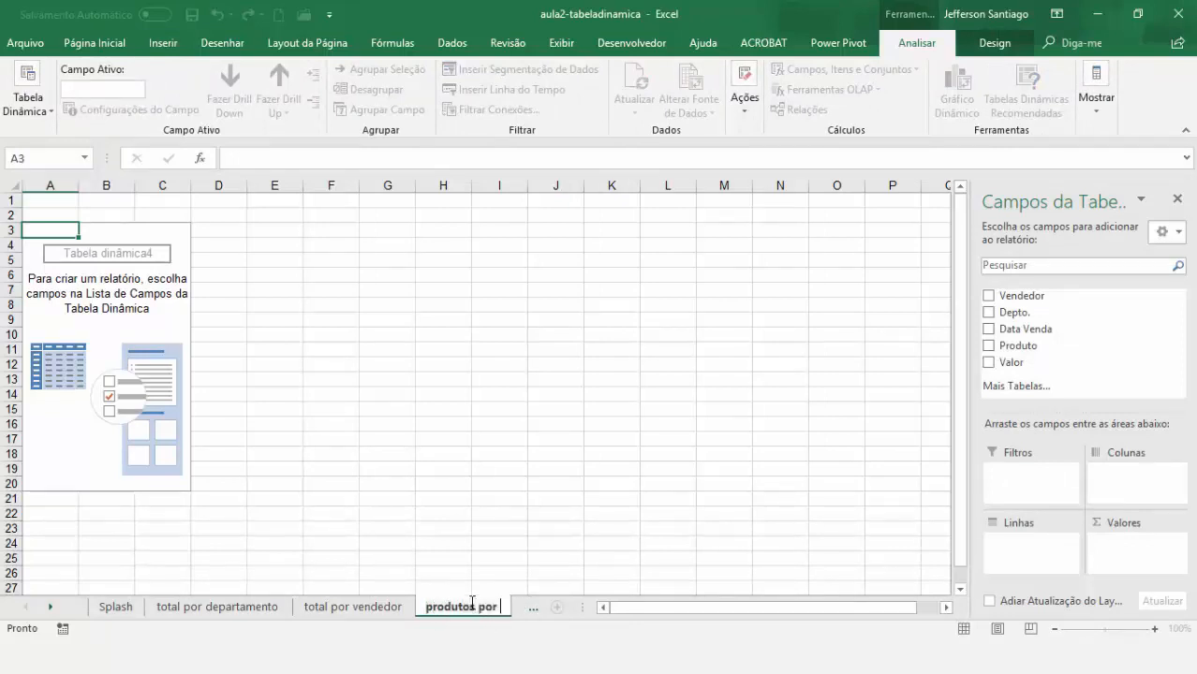
pyautogui.write('departamento')
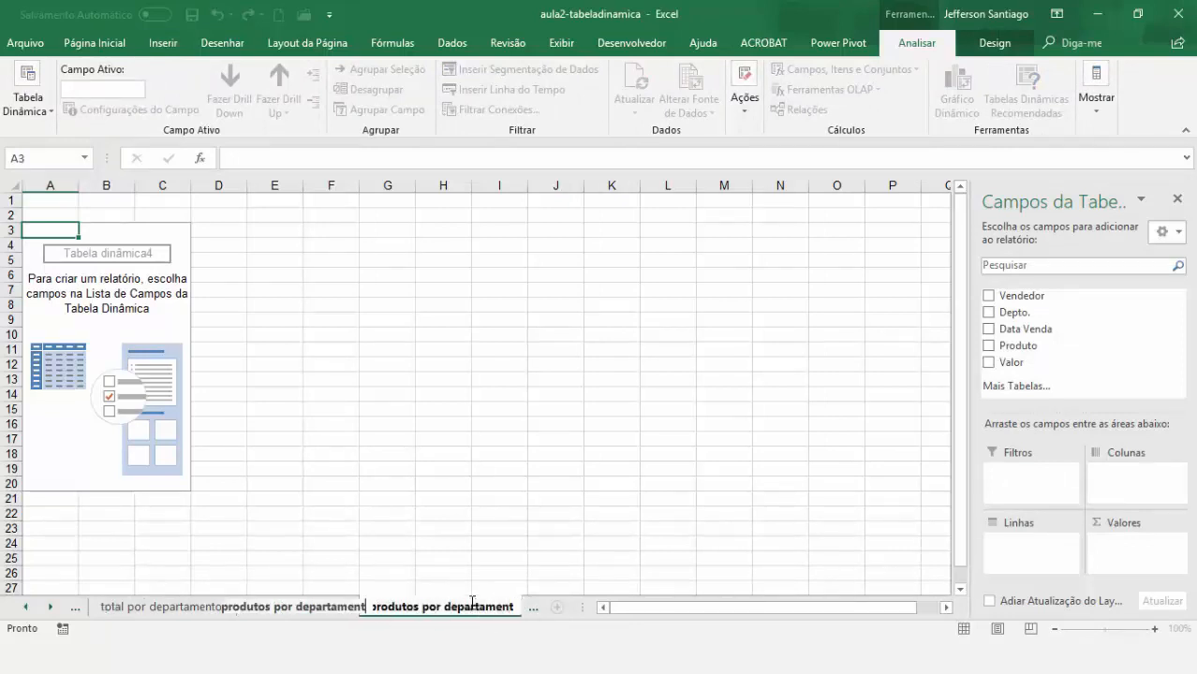
pyautogui.press('Return')
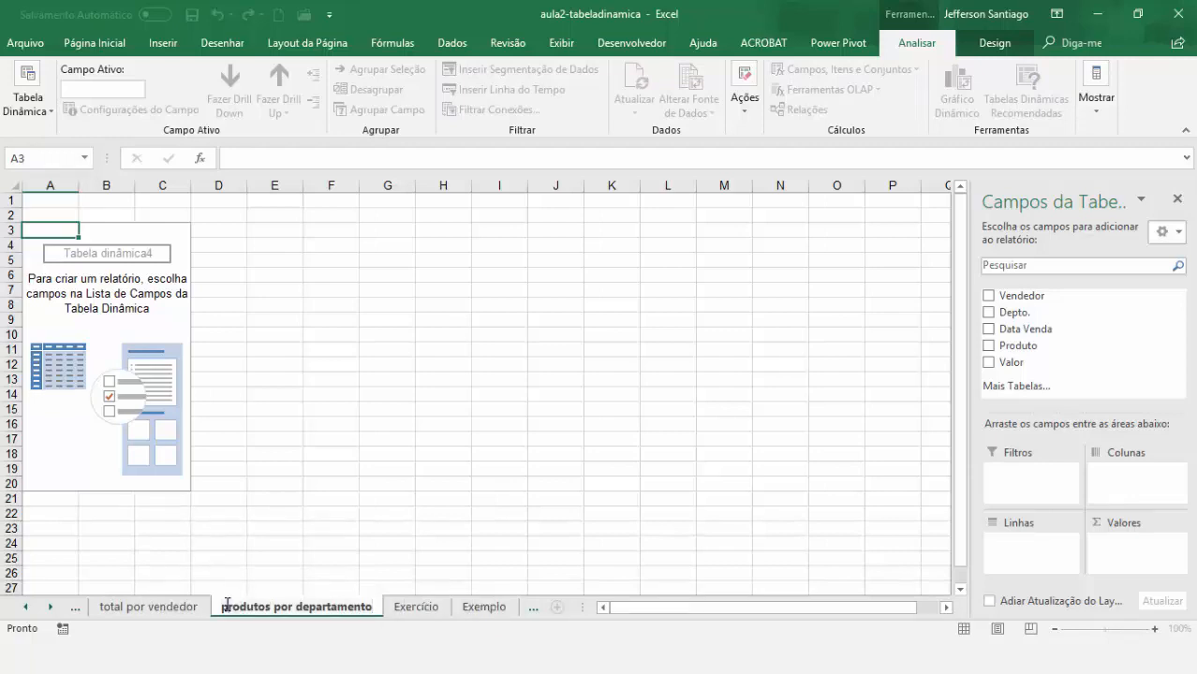
pyautogui.write('qtd')
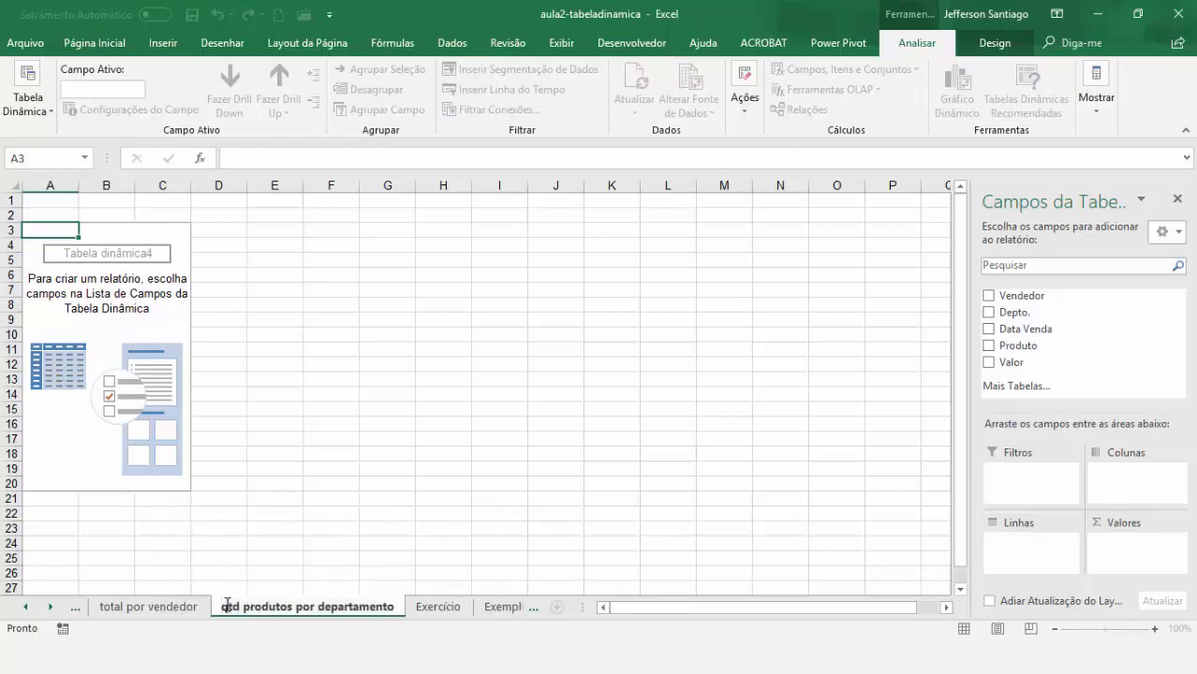
pyautogui.press('Return')
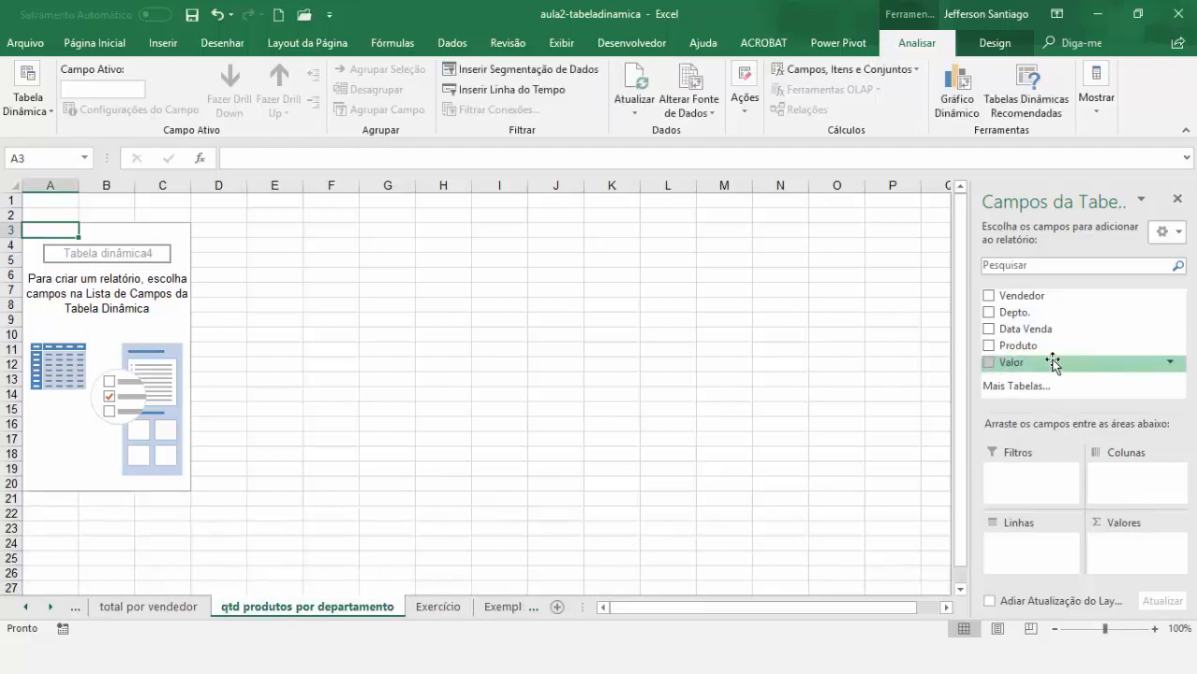
# Add Produto and Depto. as rows of the department quantity pivot table and count Produto as its values.
pyautogui.click(988, 347)
pyautogui.click(987, 314)
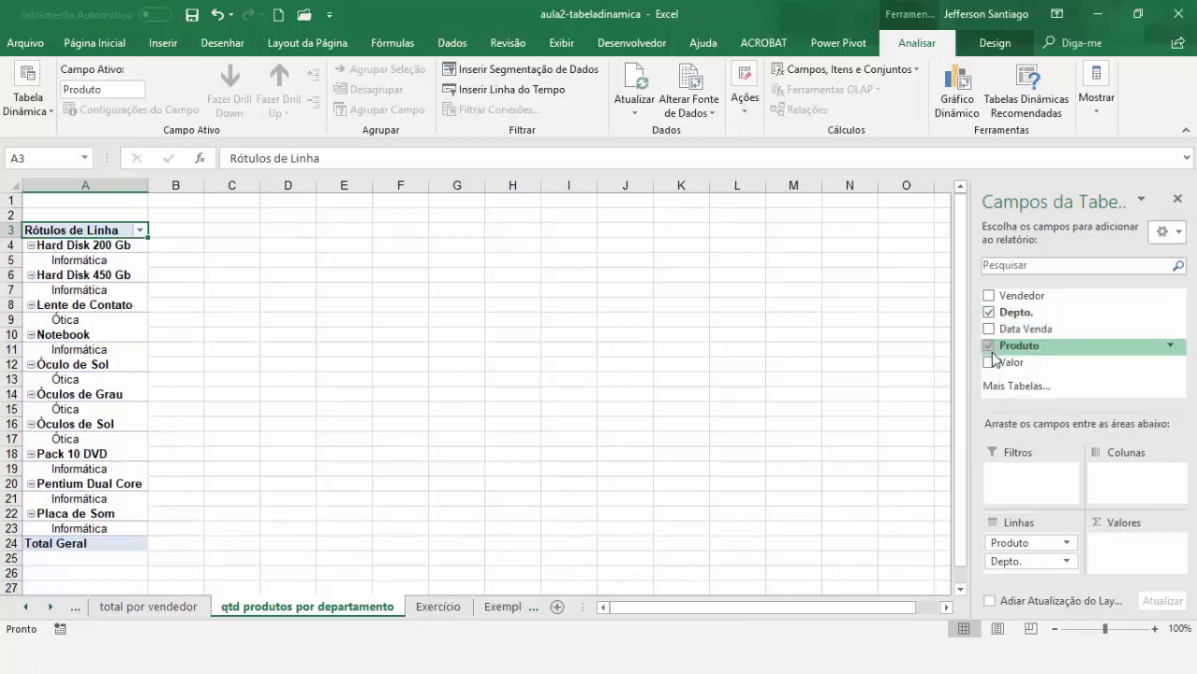
pyautogui.click(438, 606)
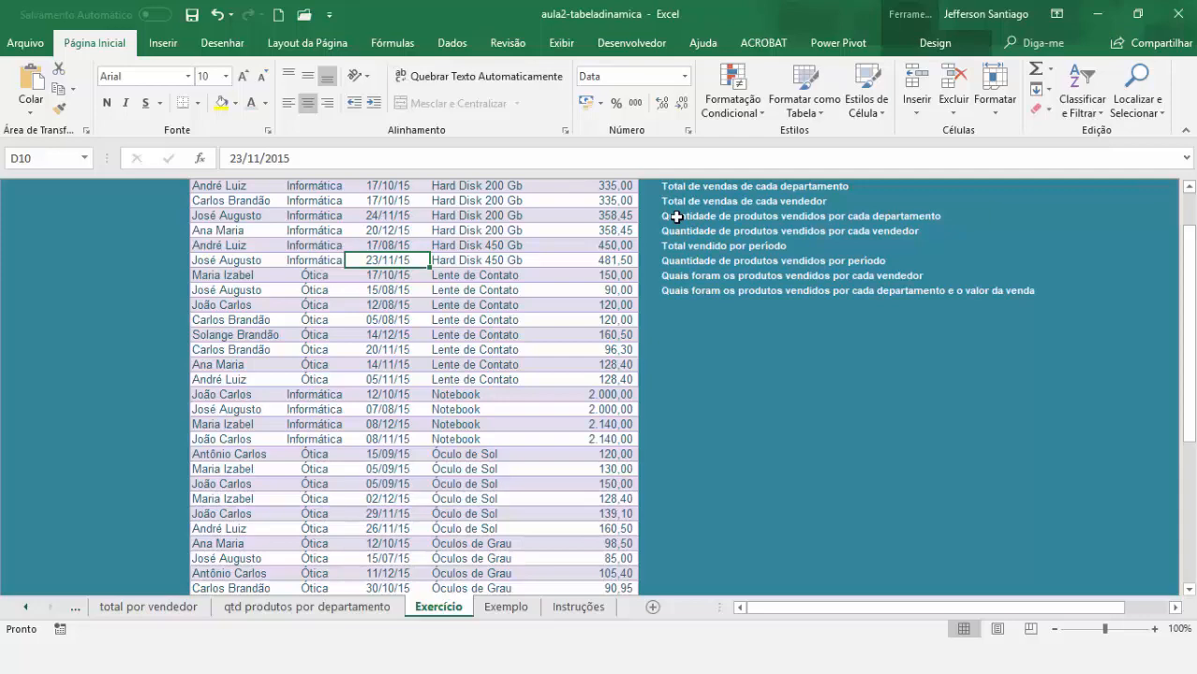
pyautogui.click(307, 607)
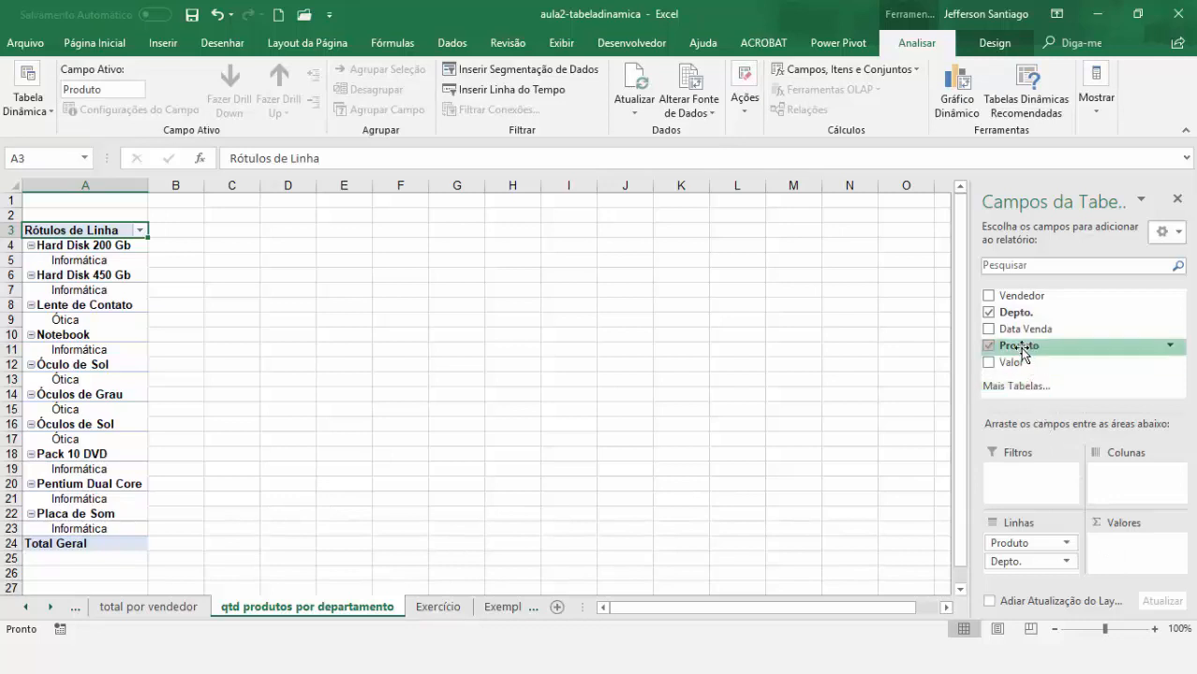
pyautogui.moveTo(1020, 352); pyautogui.dragTo(1118, 550)
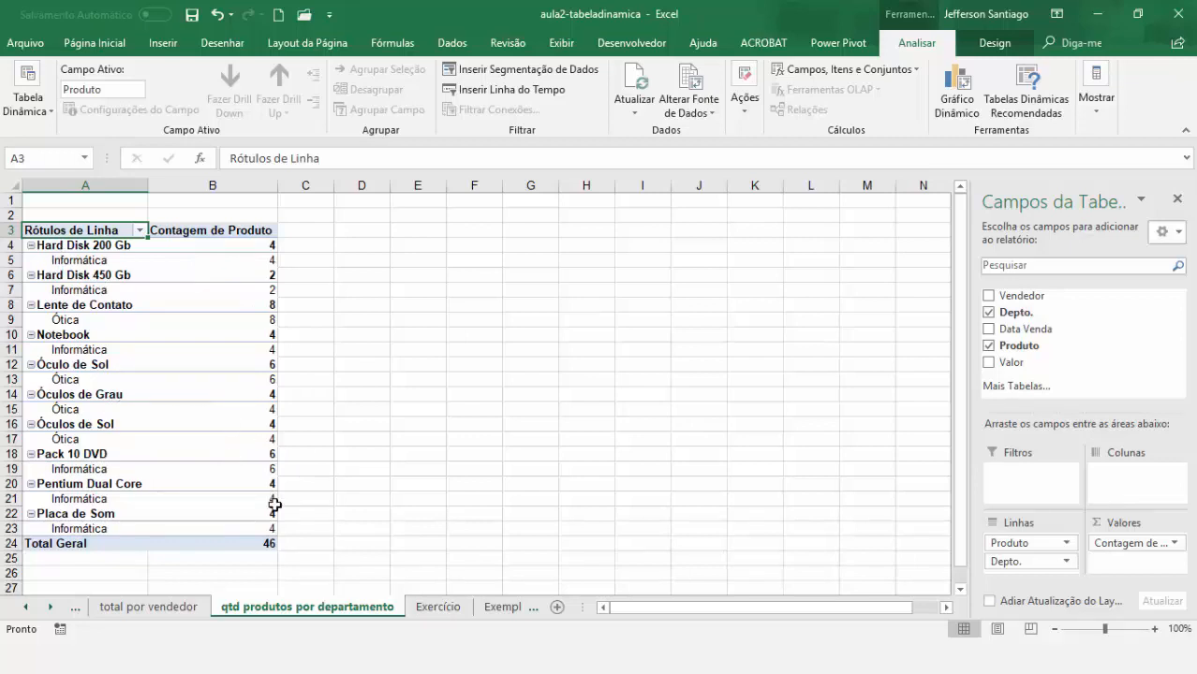
# Reorder the row fields so Depto. comes before Produto, grouping the product counts by department.
pyautogui.moveTo(274, 505)
pyautogui.click(990, 315)
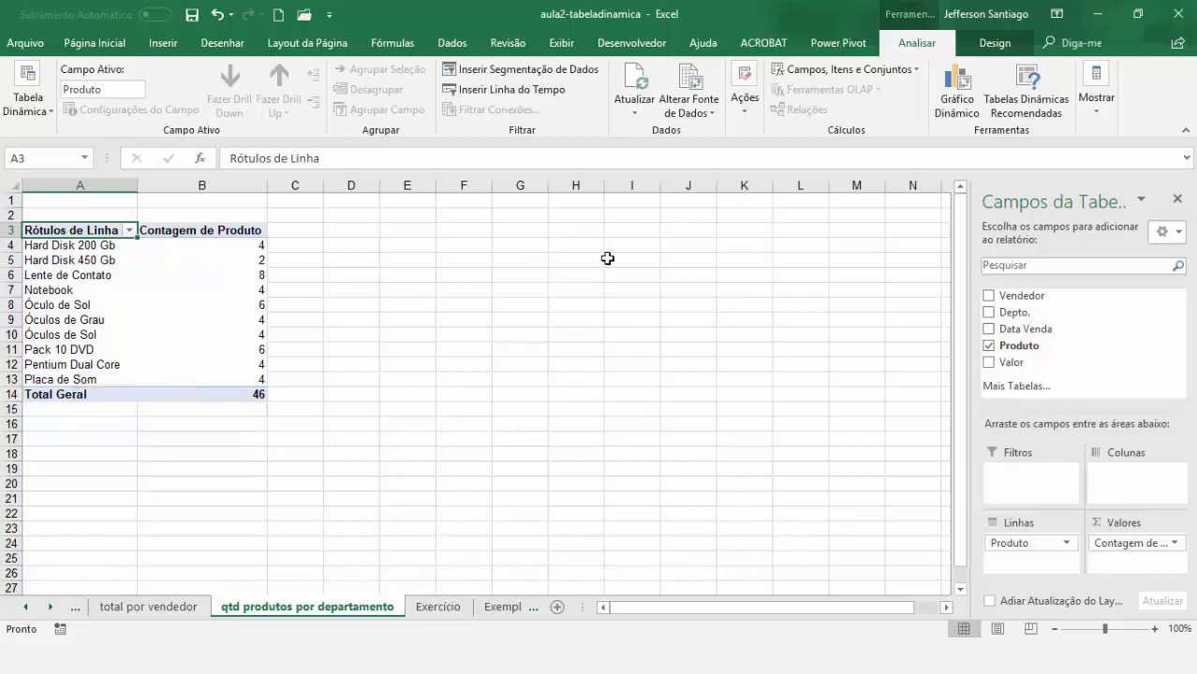
pyautogui.click(988, 314)
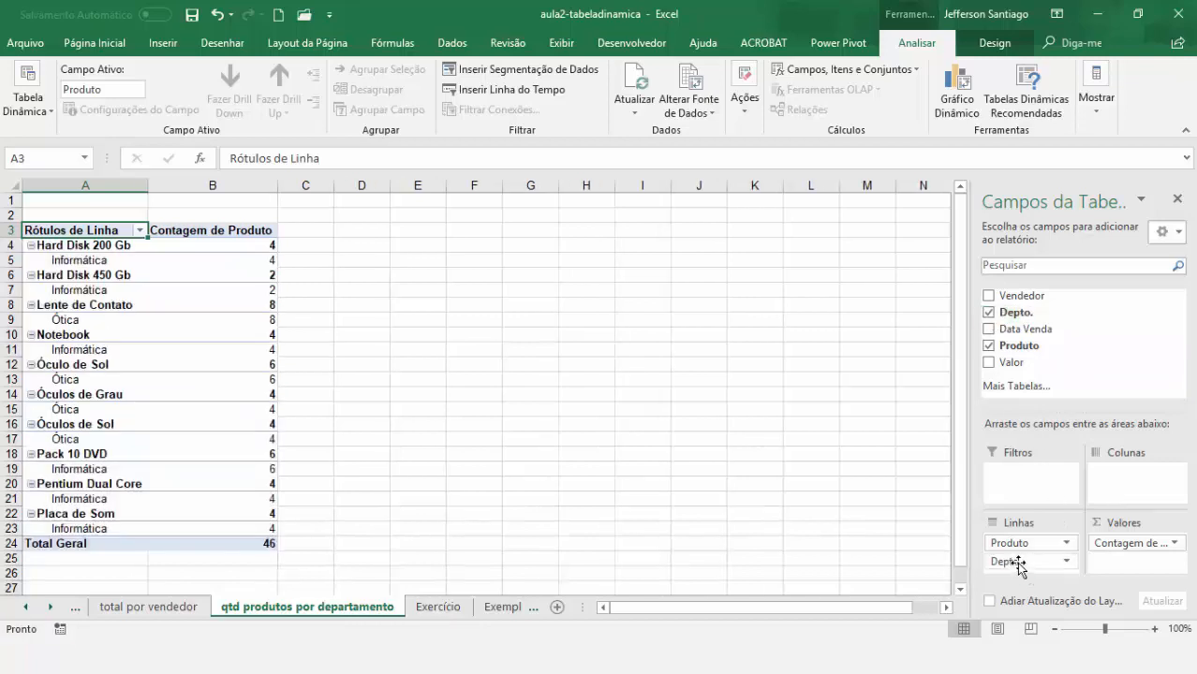
pyautogui.moveTo(1018, 562); pyautogui.dragTo(1019, 542)
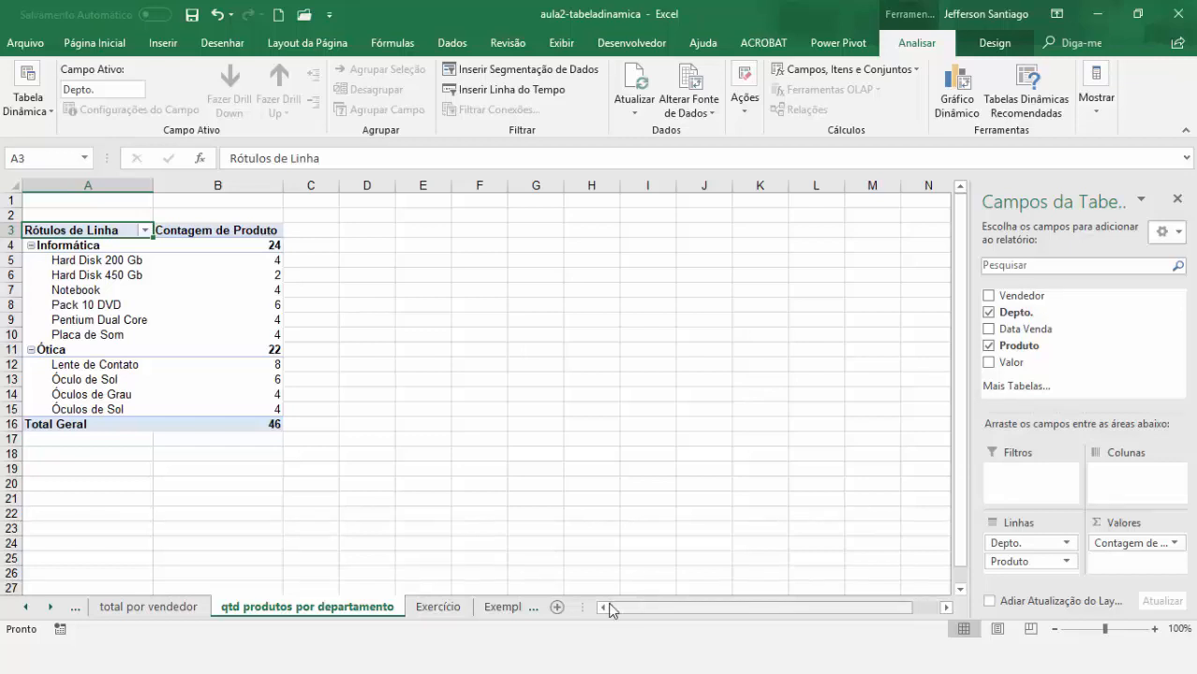
# Create a fourth pivot table on a new sheet from the Exercício sales table Tabela1.
pyautogui.click(444, 607)
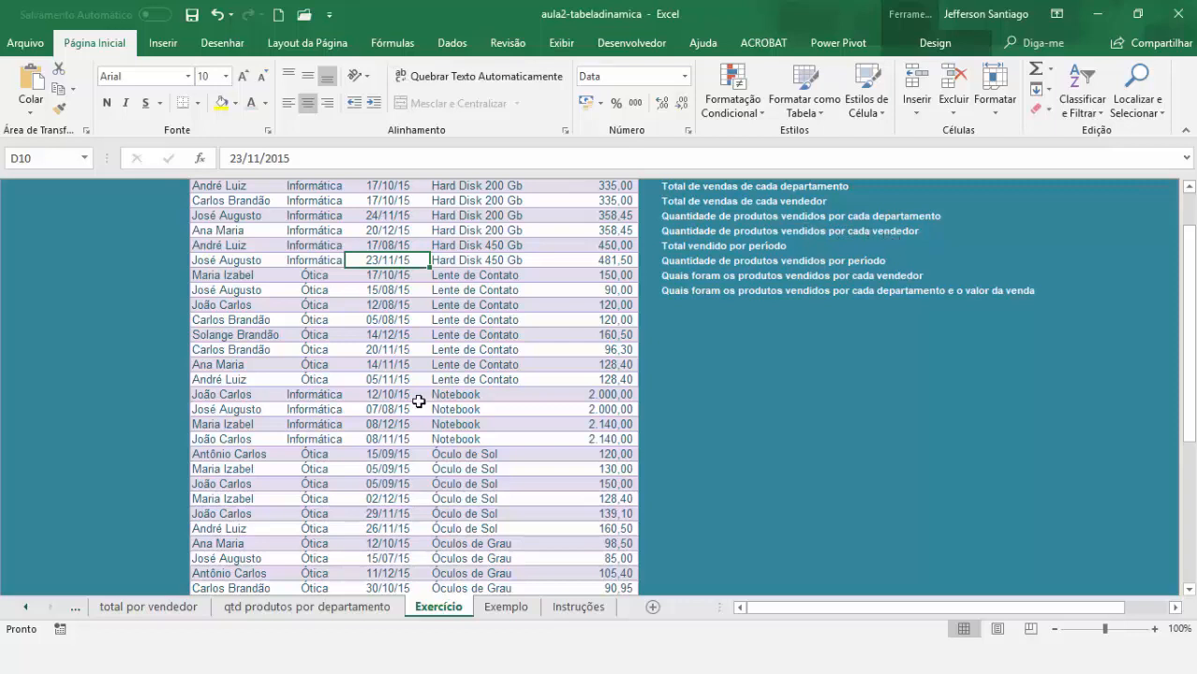
pyautogui.click(163, 43)
pyautogui.click(13, 90)
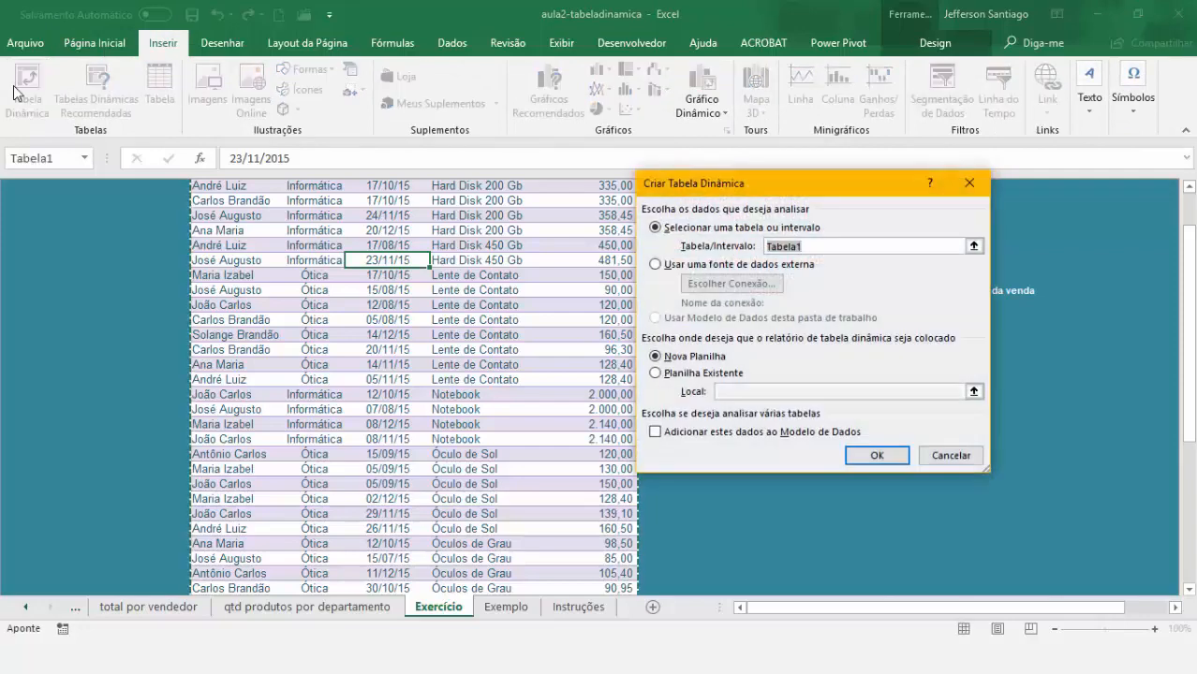
pyautogui.click(875, 455)
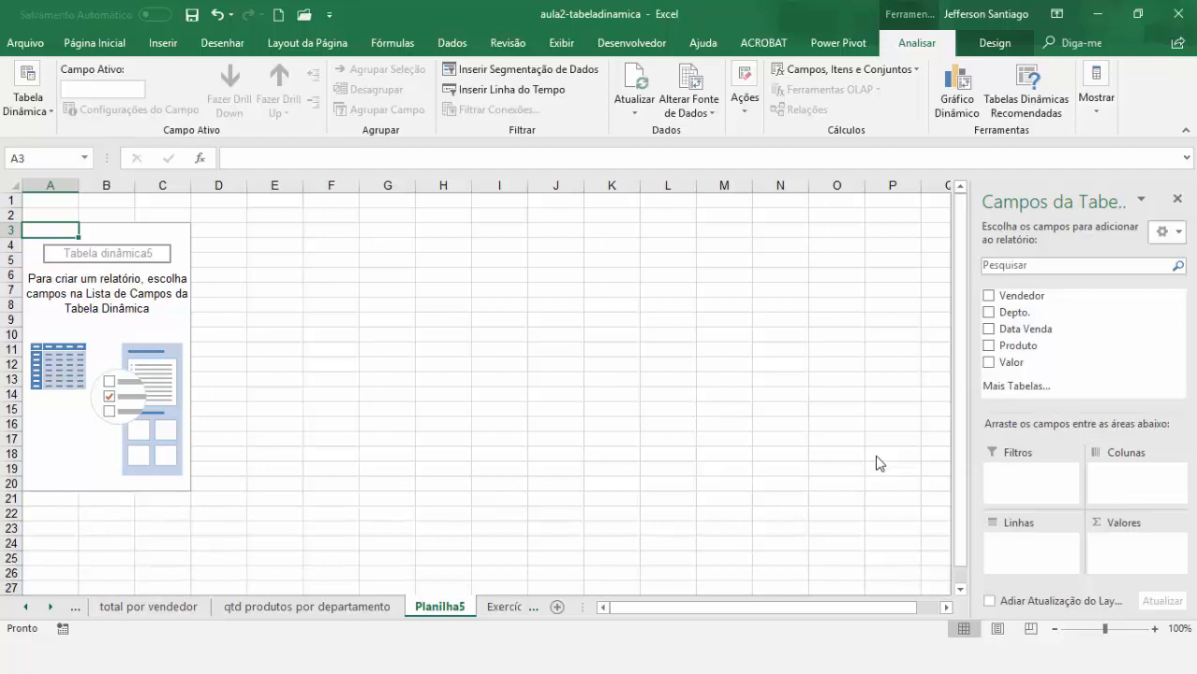
# Rename the new pivot sheet Planilha5 as "qtd produtos por vendedor".
pyautogui.doubleClick(436, 610)
pyautogui.write('q')
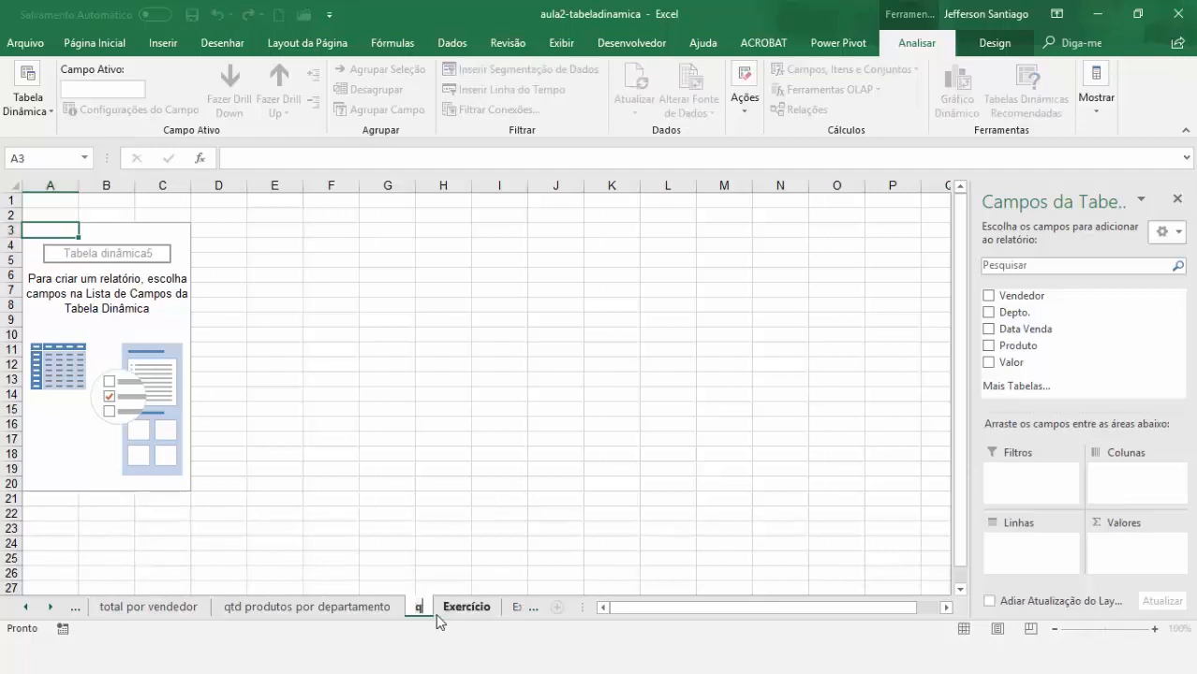
pyautogui.write('td prod')
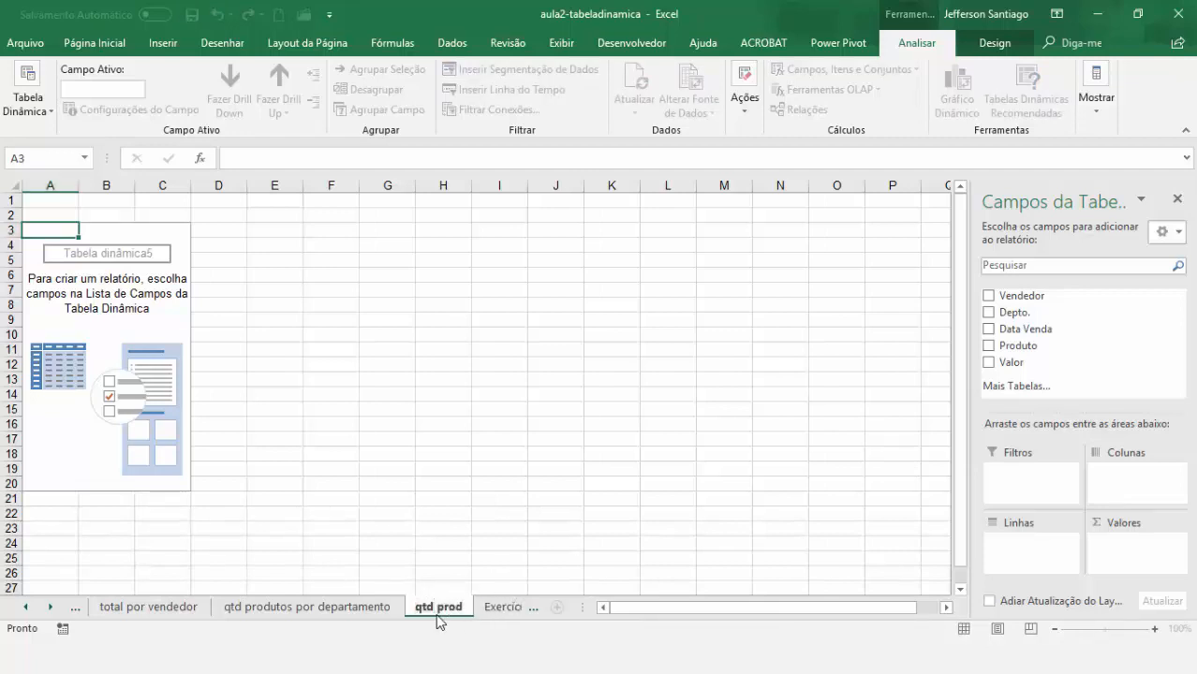
pyautogui.write('utos por ven')
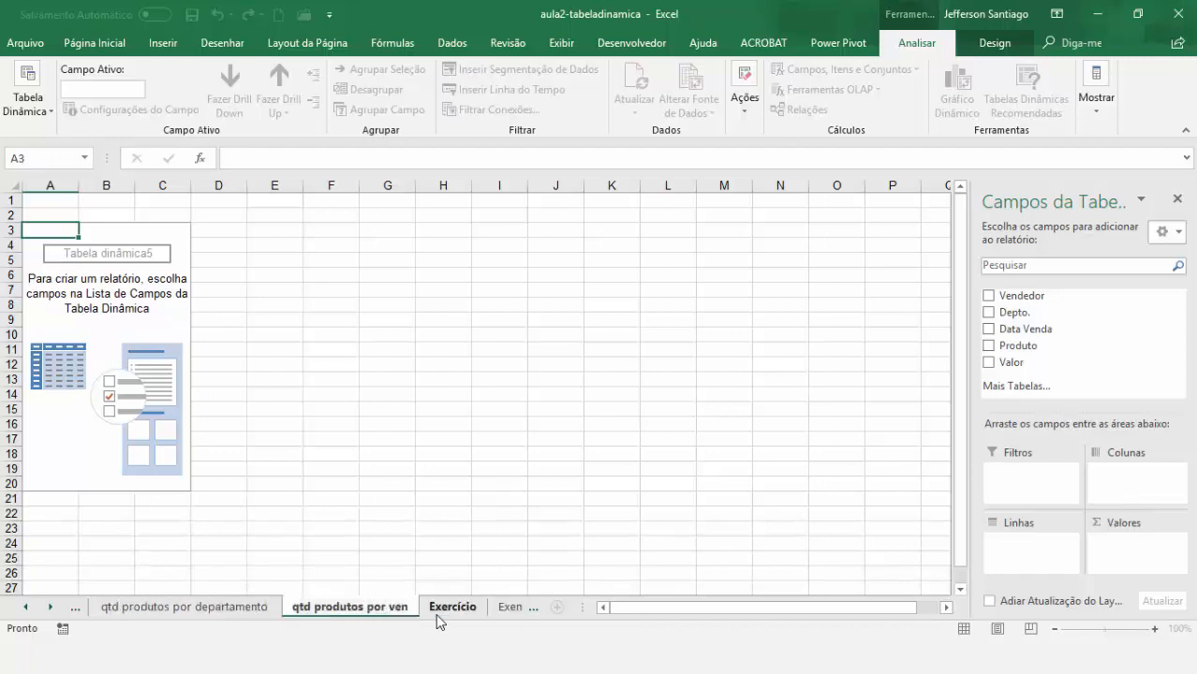
pyautogui.write('dedor')
pyautogui.press('Return')
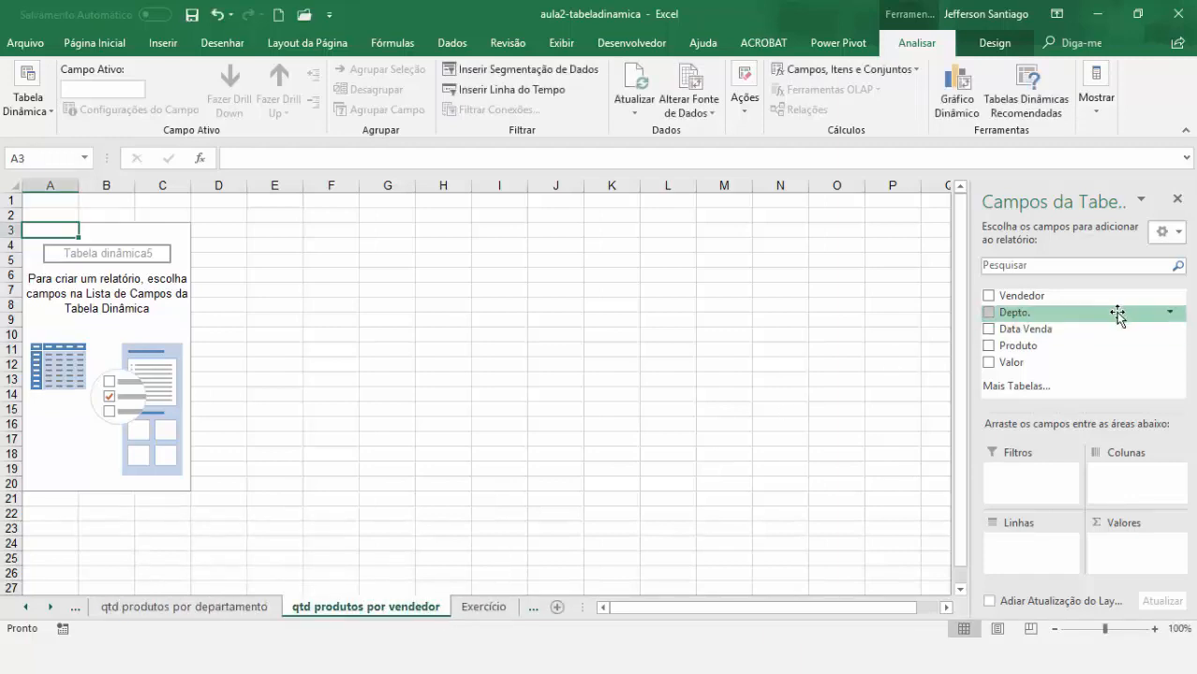
pyautogui.click(989, 331)
pyautogui.click(987, 330)
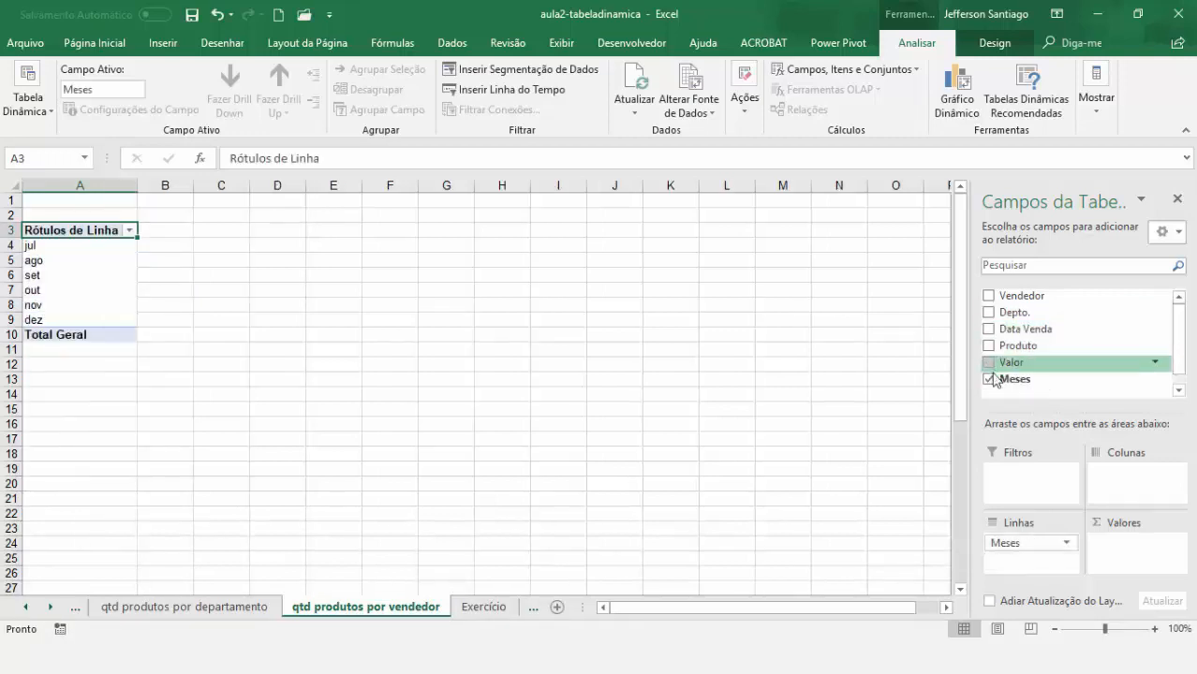
pyautogui.click(989, 378)
# Set the seller quantity pivot table to count Produto, with Vendedor above Produto in the rows.
pyautogui.click(988, 345)
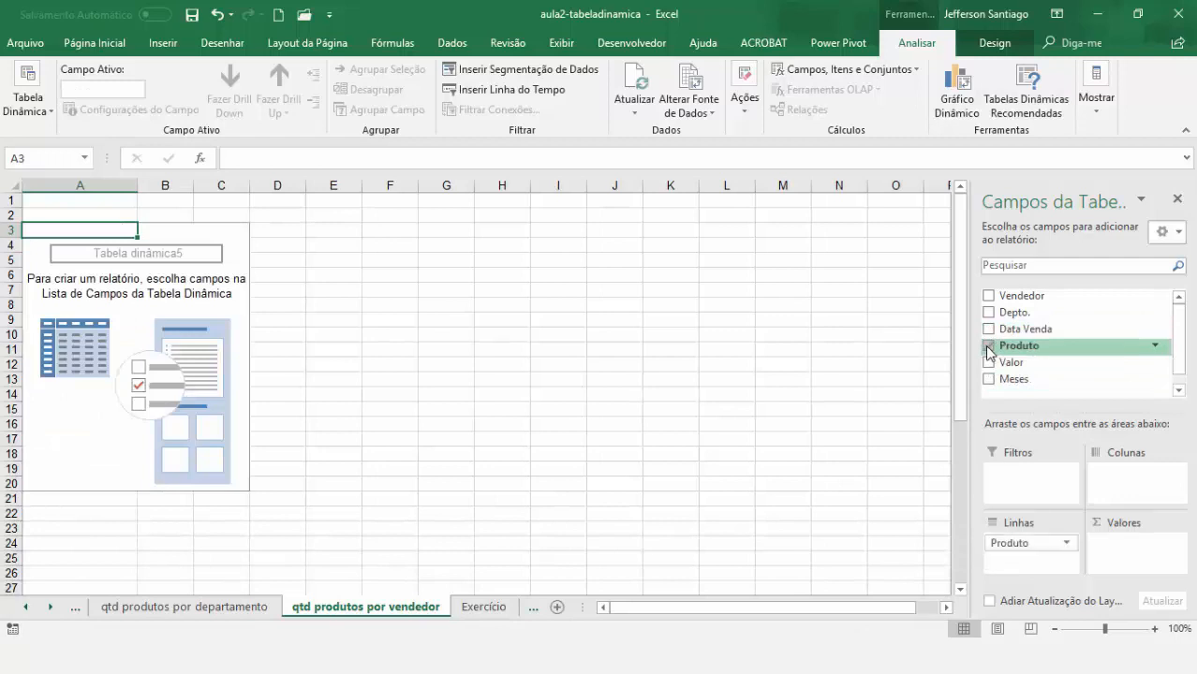
pyautogui.click(988, 296)
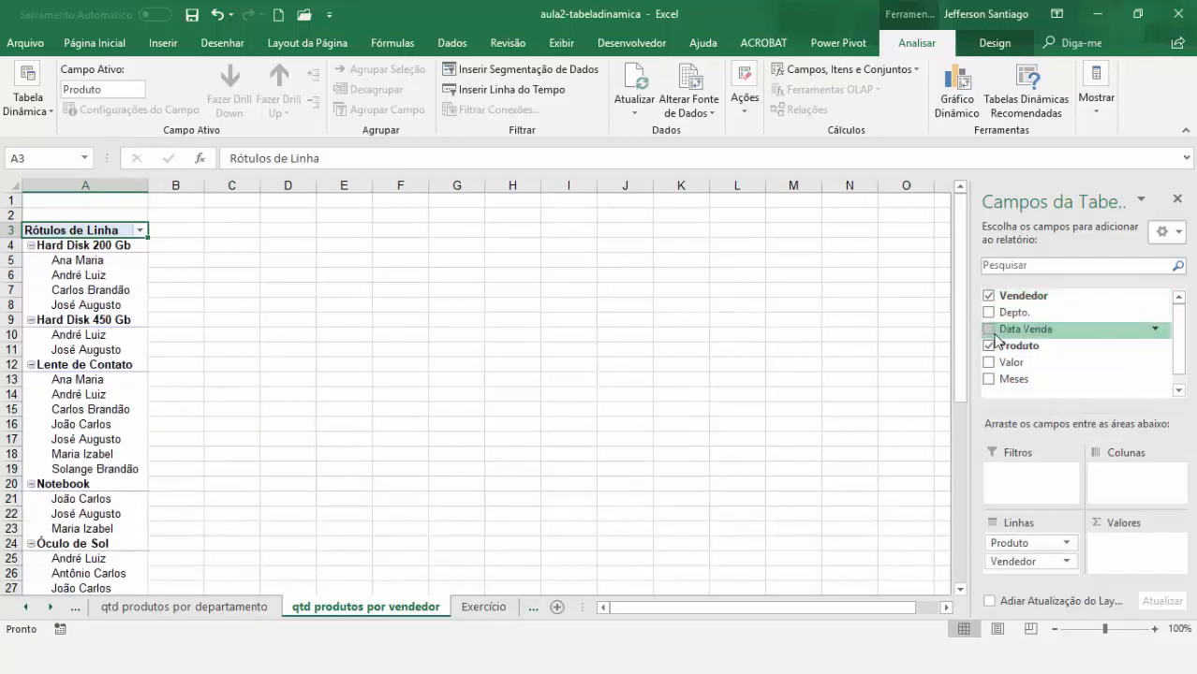
pyautogui.moveTo(1028, 352); pyautogui.dragTo(1135, 551)
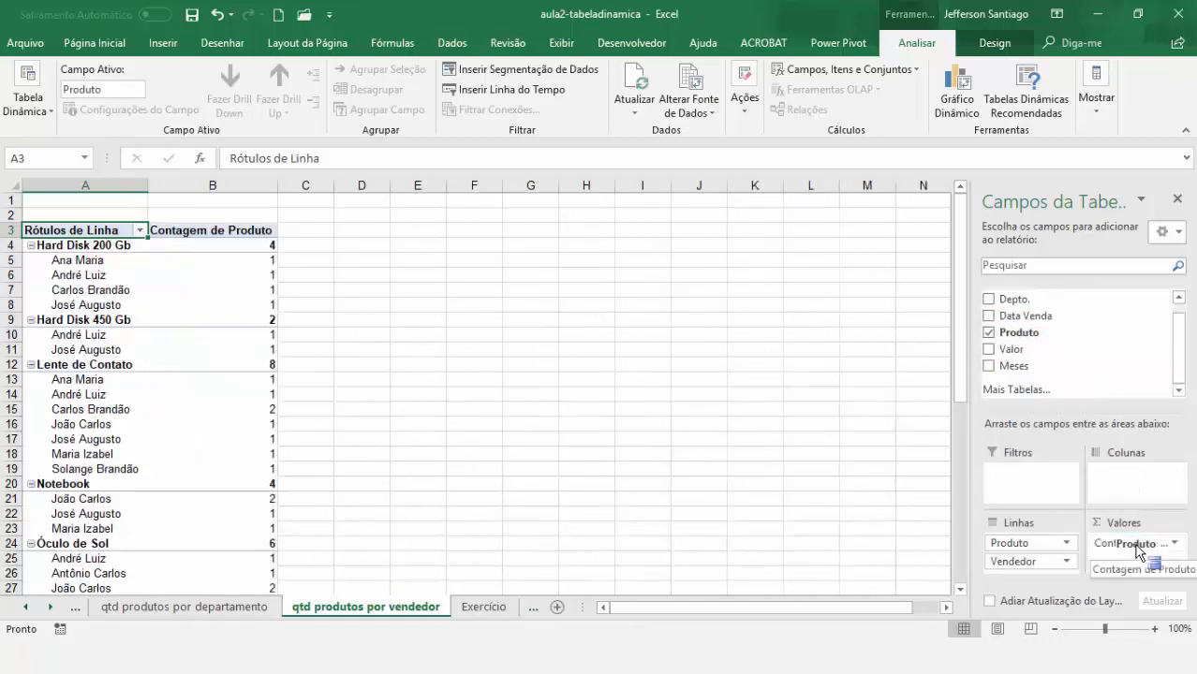
pyautogui.click(1178, 297)
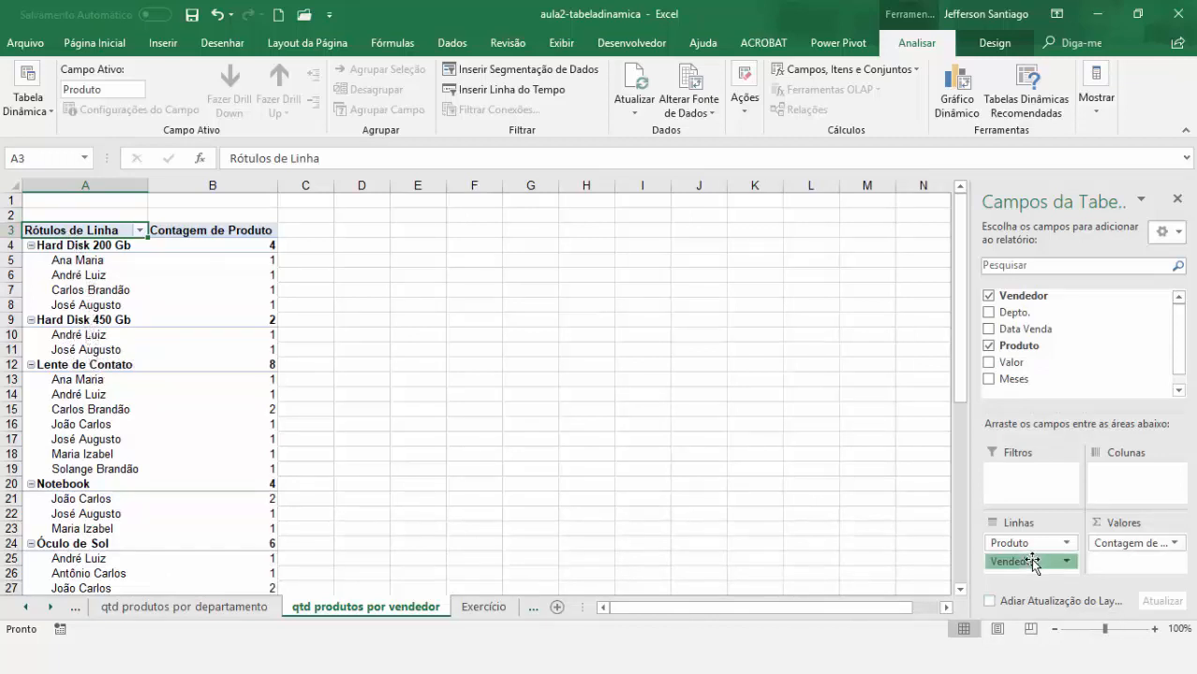
pyautogui.moveTo(1028, 561)
pyautogui.mouseDown()
pyautogui.moveTo(1042, 548)
pyautogui.moveTo(1030, 543)
pyautogui.mouseUp()
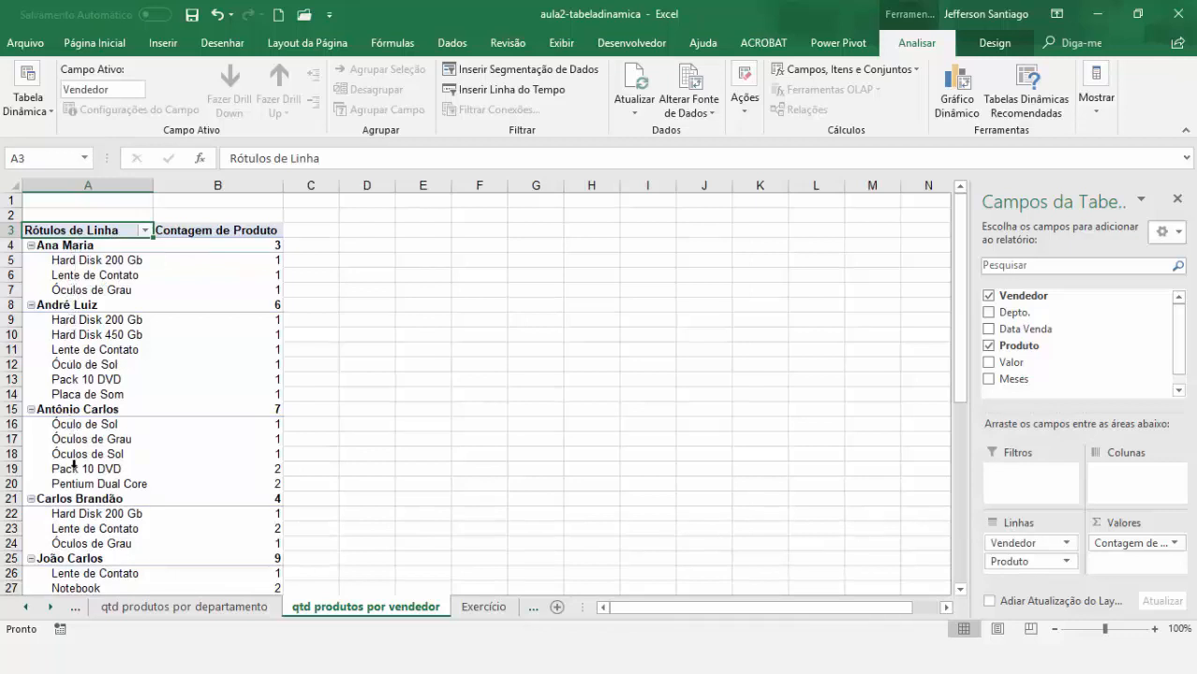
# Collapse all the seller groups in the pivot table so only each seller's product count is listed.
pyautogui.click(31, 246)
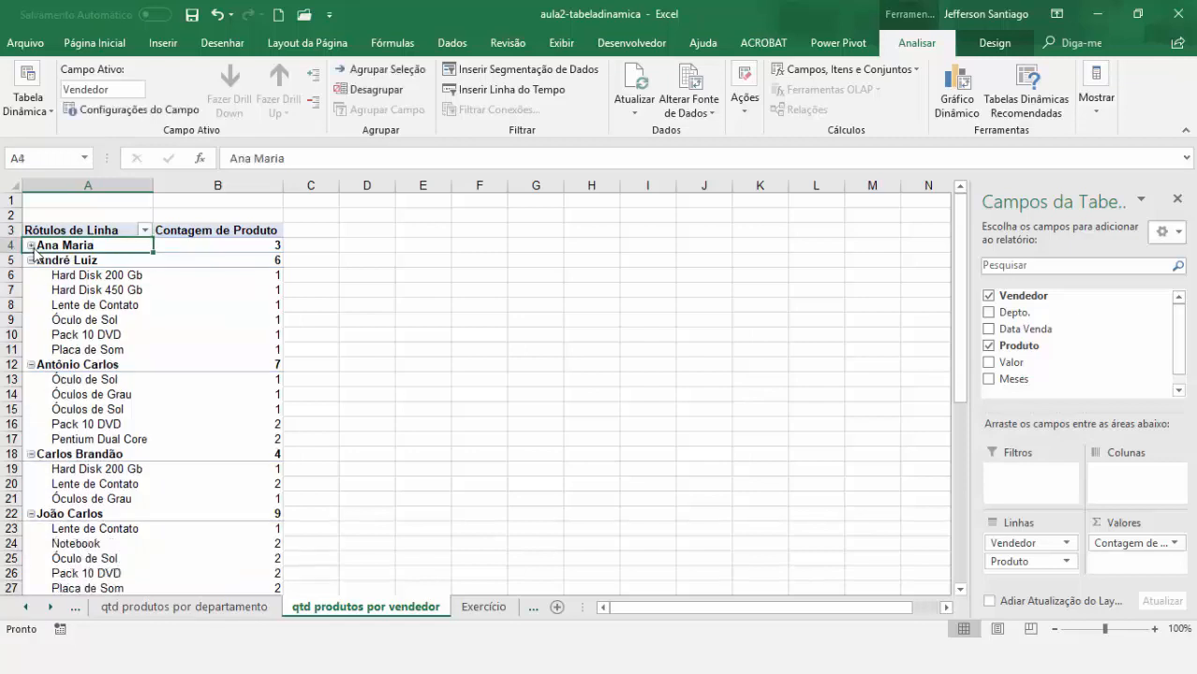
pyautogui.click(30, 260)
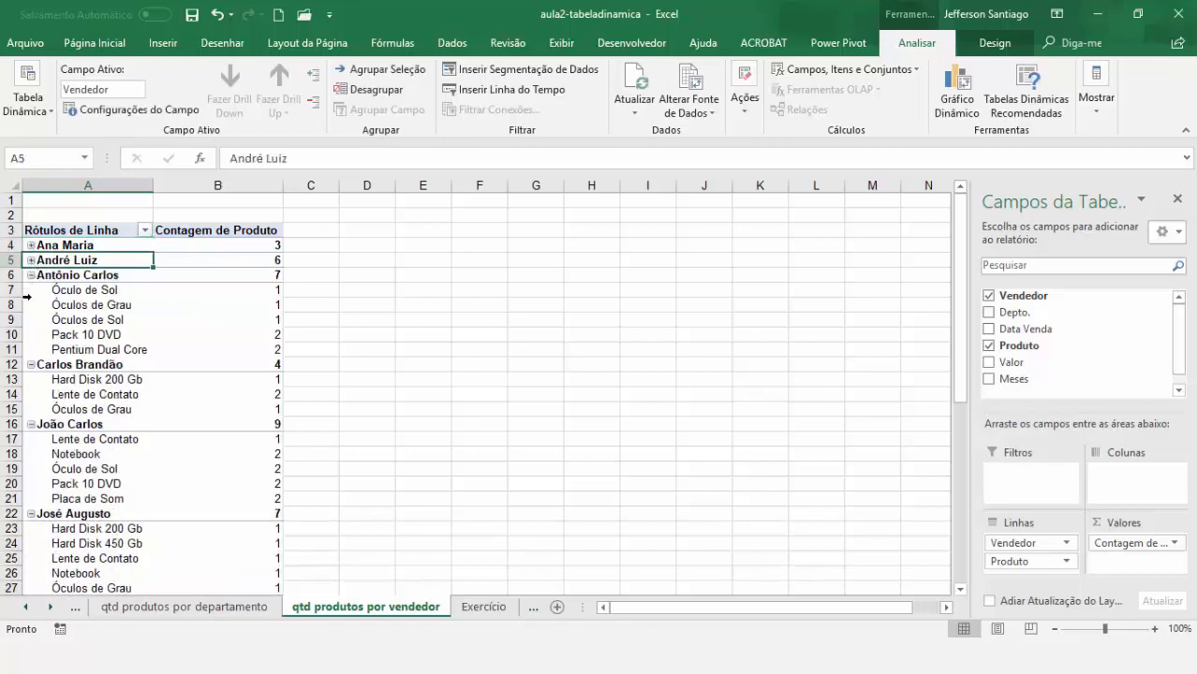
pyautogui.click(31, 425)
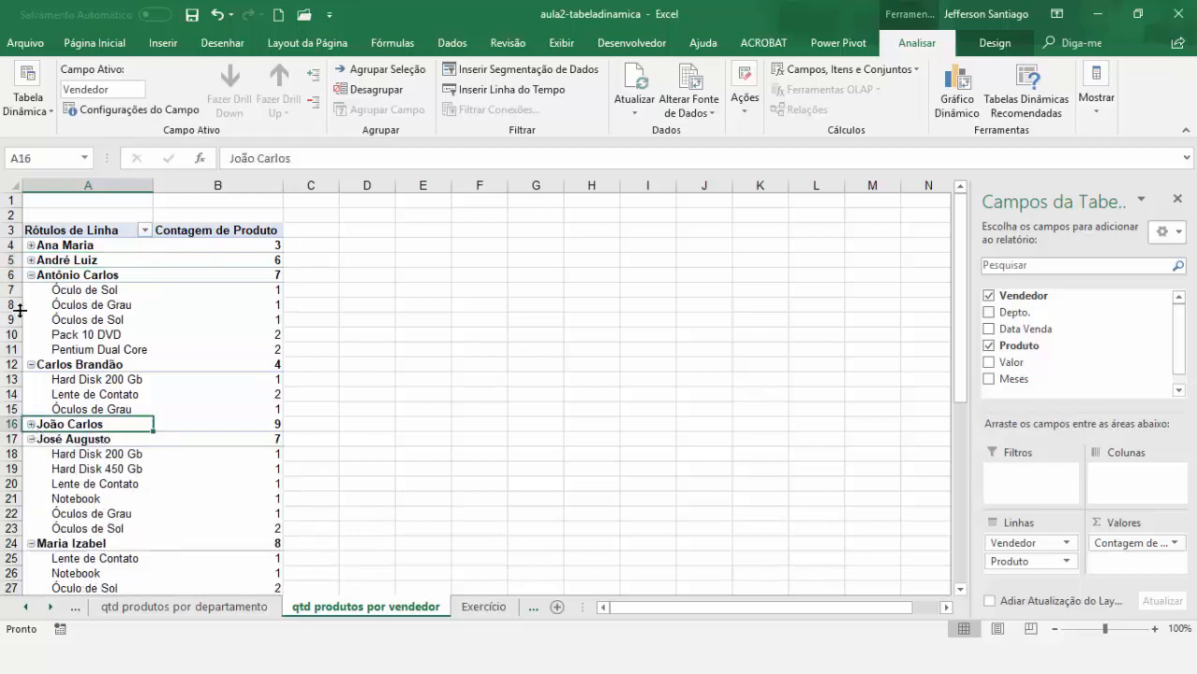
pyautogui.click(31, 365)
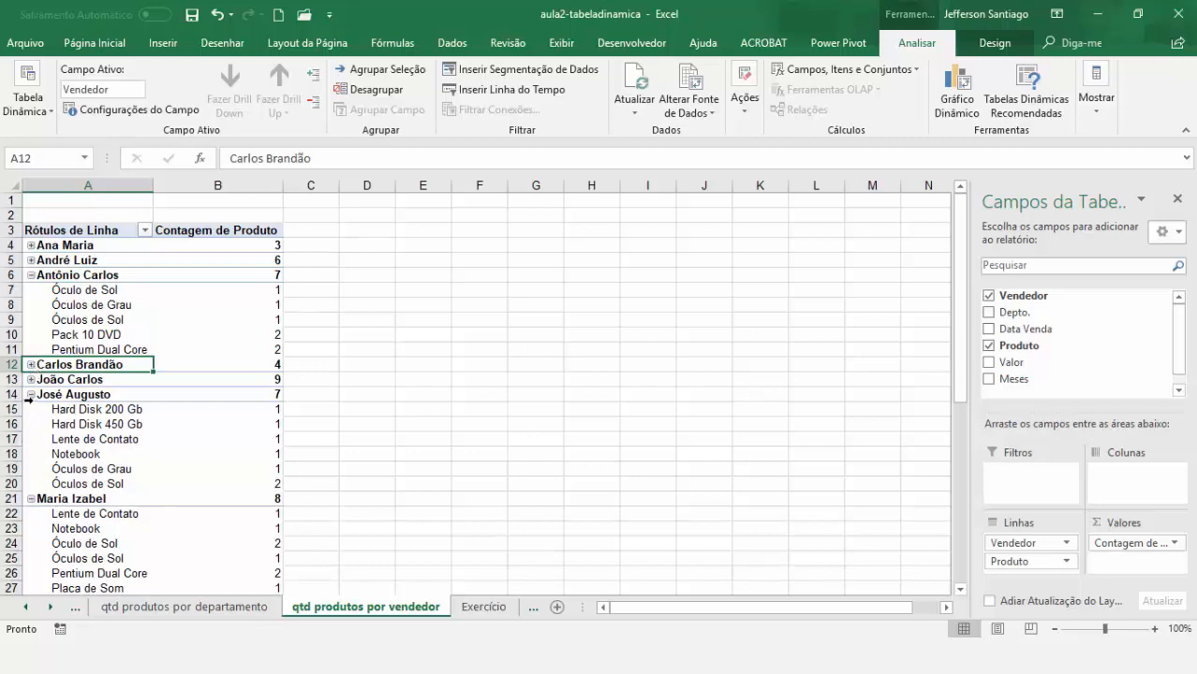
pyautogui.click(313, 103)
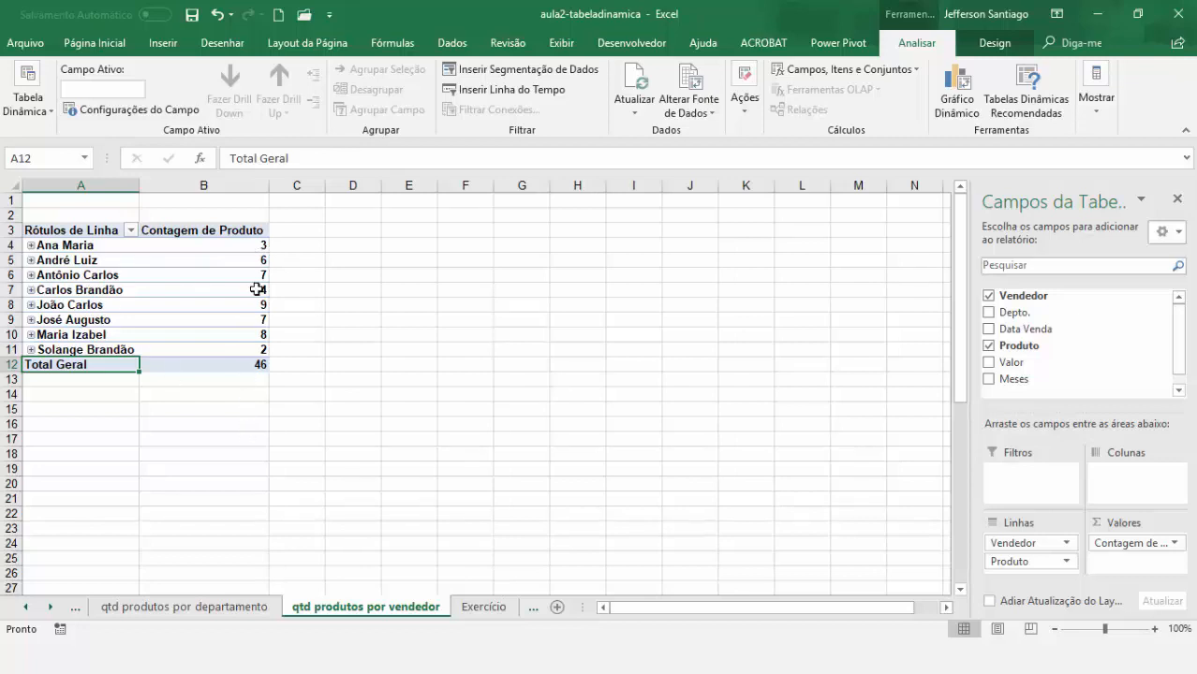
pyautogui.moveTo(257, 290)
# Create a fifth pivot table on a new sheet from the Exercício sales table Tabela1.
pyautogui.click(487, 606)
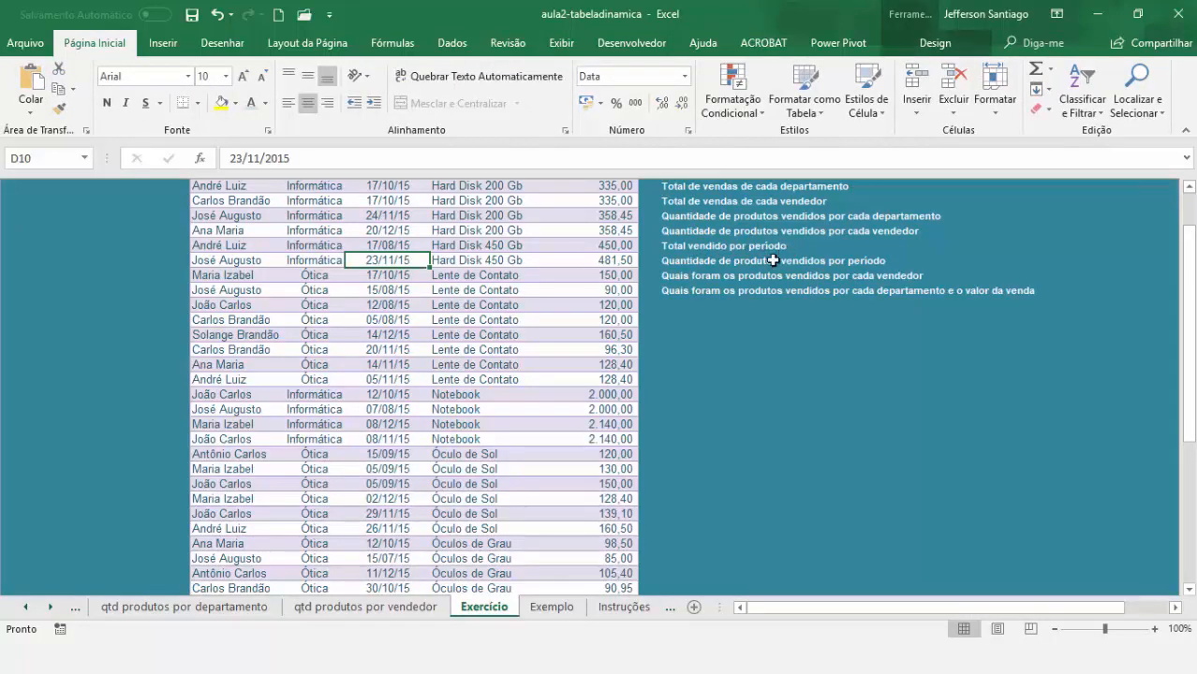
pyautogui.click(163, 43)
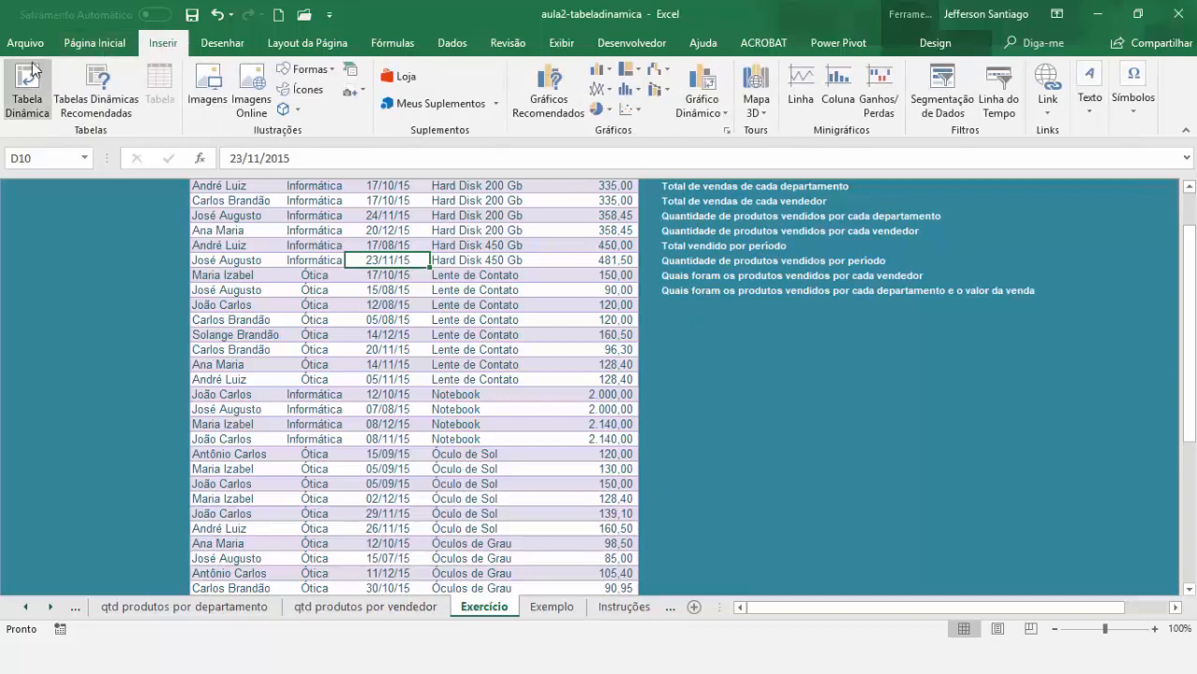
pyautogui.click(26, 92)
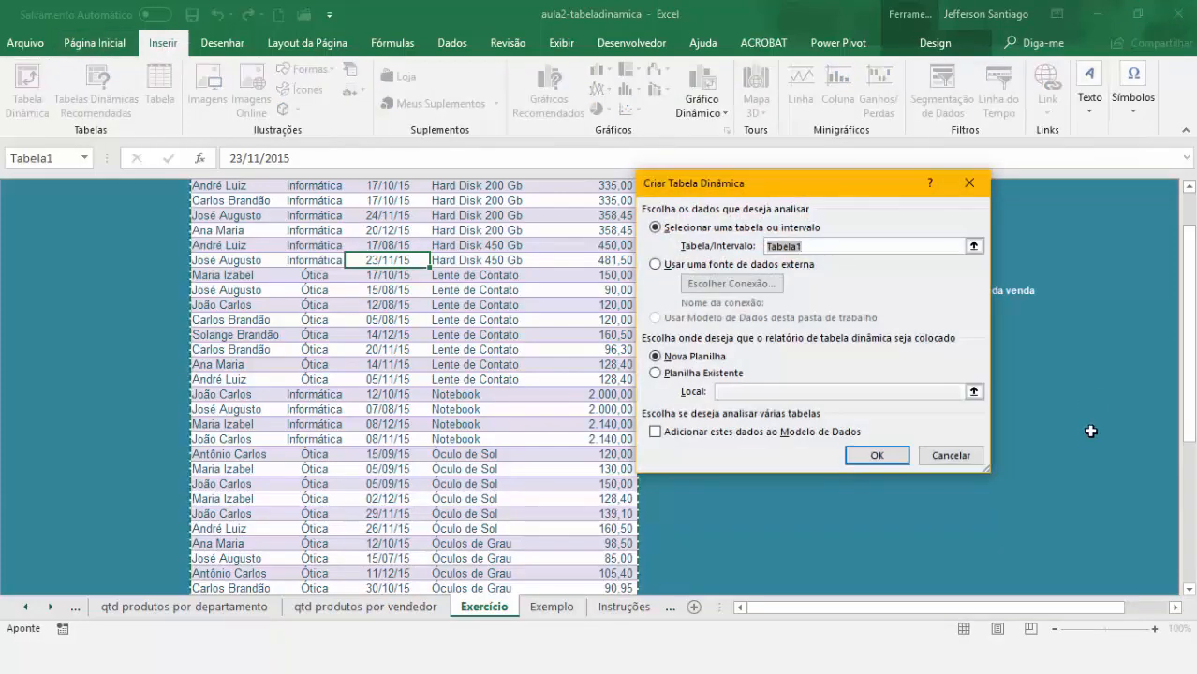
pyautogui.click(880, 458)
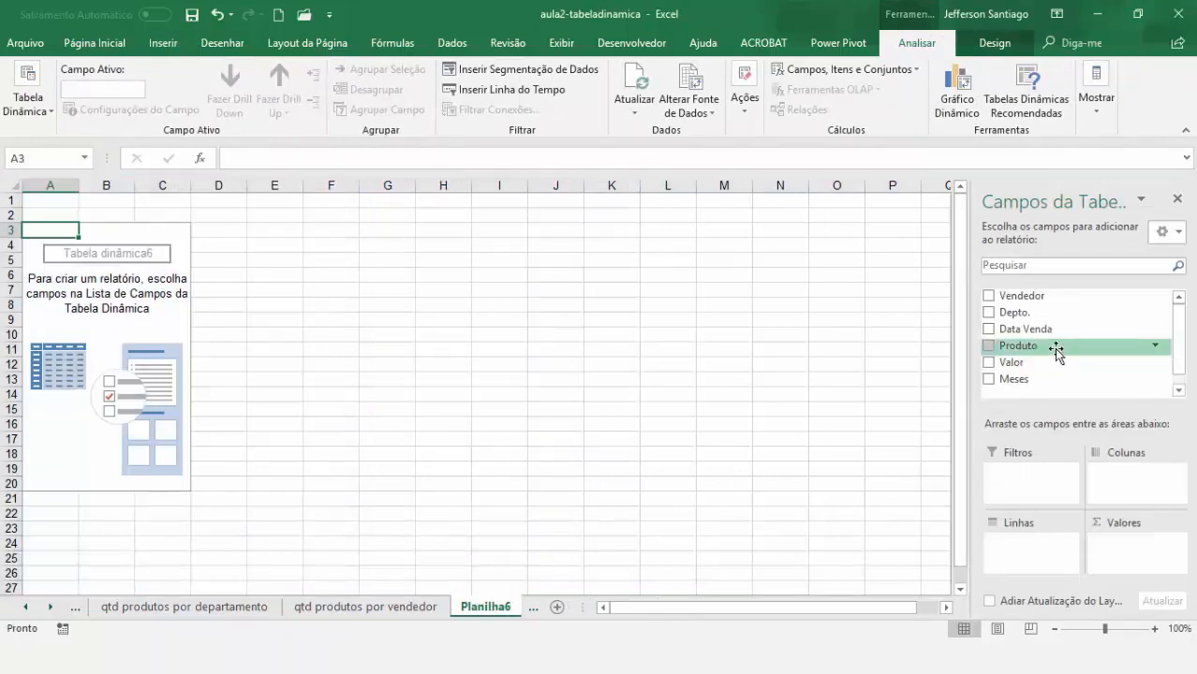
# Rename the new pivot sheet Planilha6 as "total por período".
pyautogui.doubleClick(504, 607)
pyautogui.write('total por período')
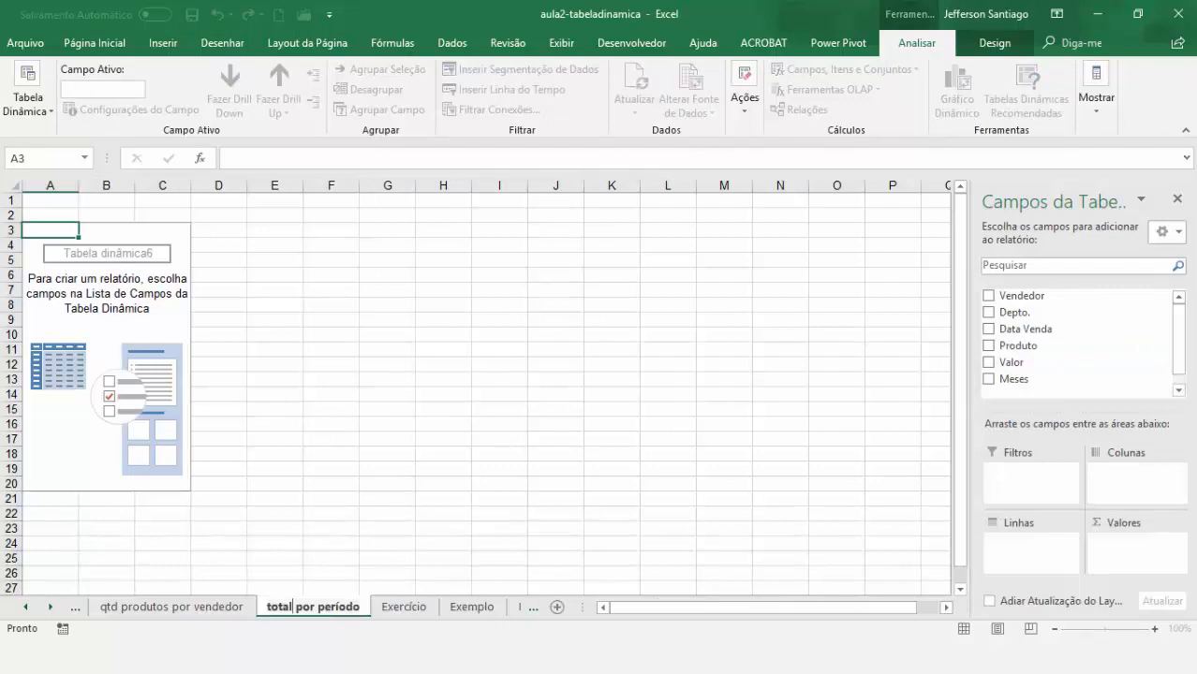
pyautogui.press('Return')
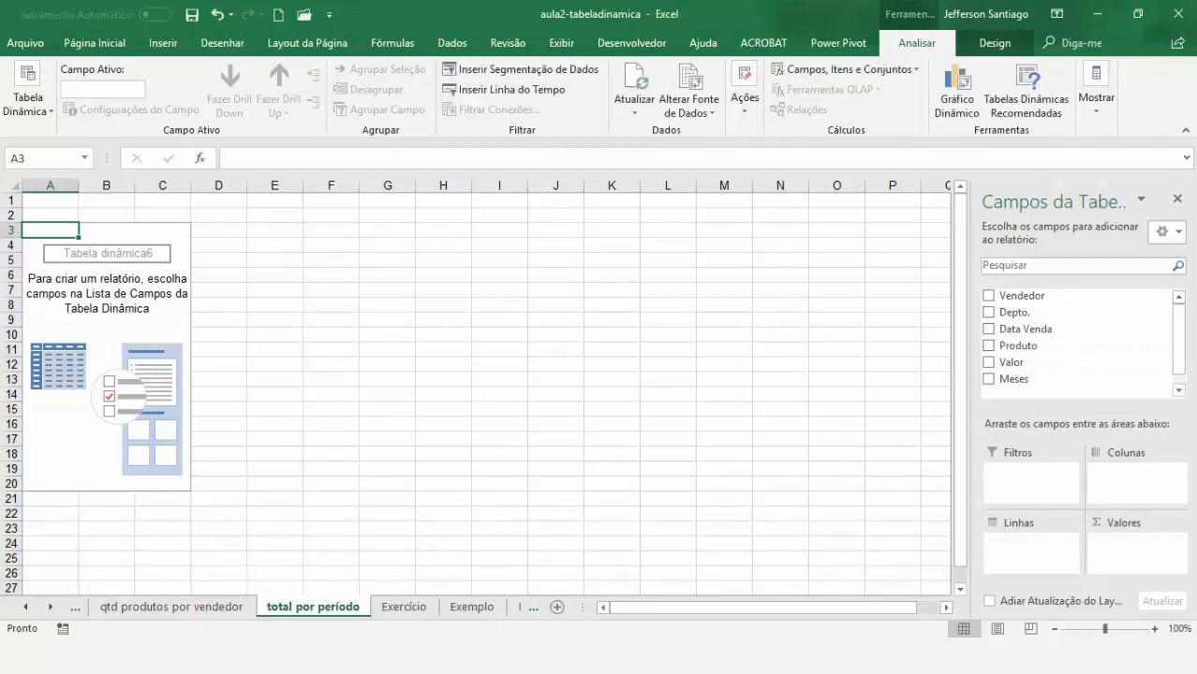
# Set the pivot table on the total por período sheet to sum Valor, with Data Venda in the rows.
pyautogui.moveTo(993, 298); pyautogui.dragTo(1004, 325)
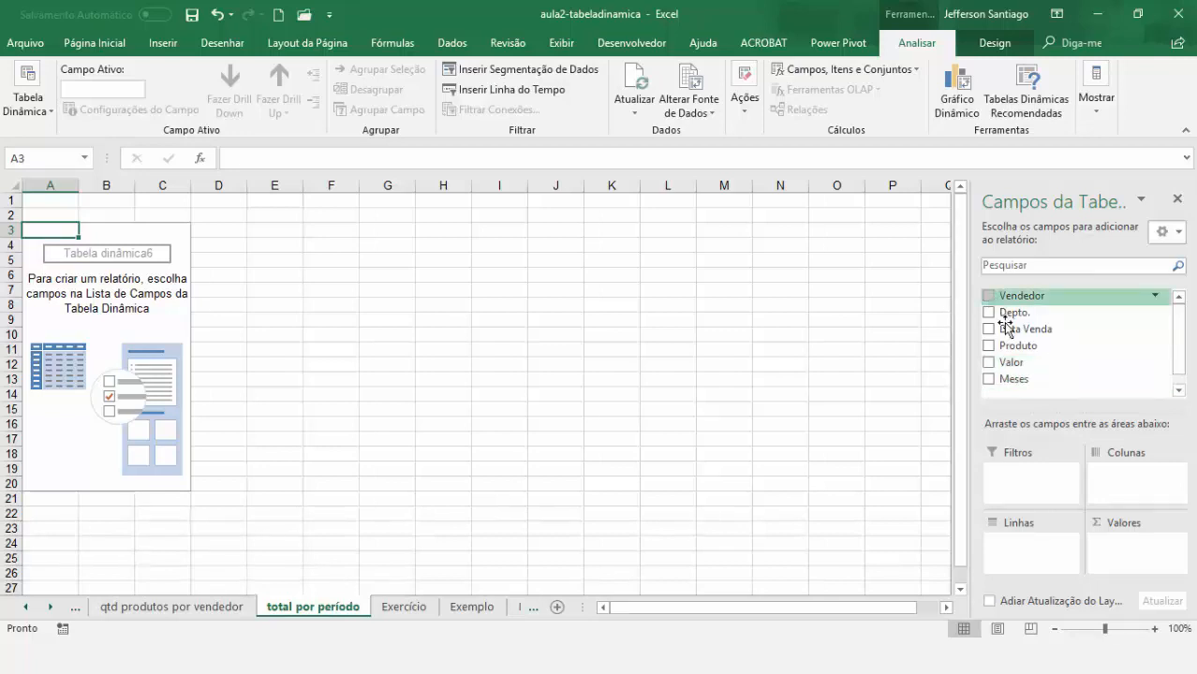
pyautogui.click(988, 364)
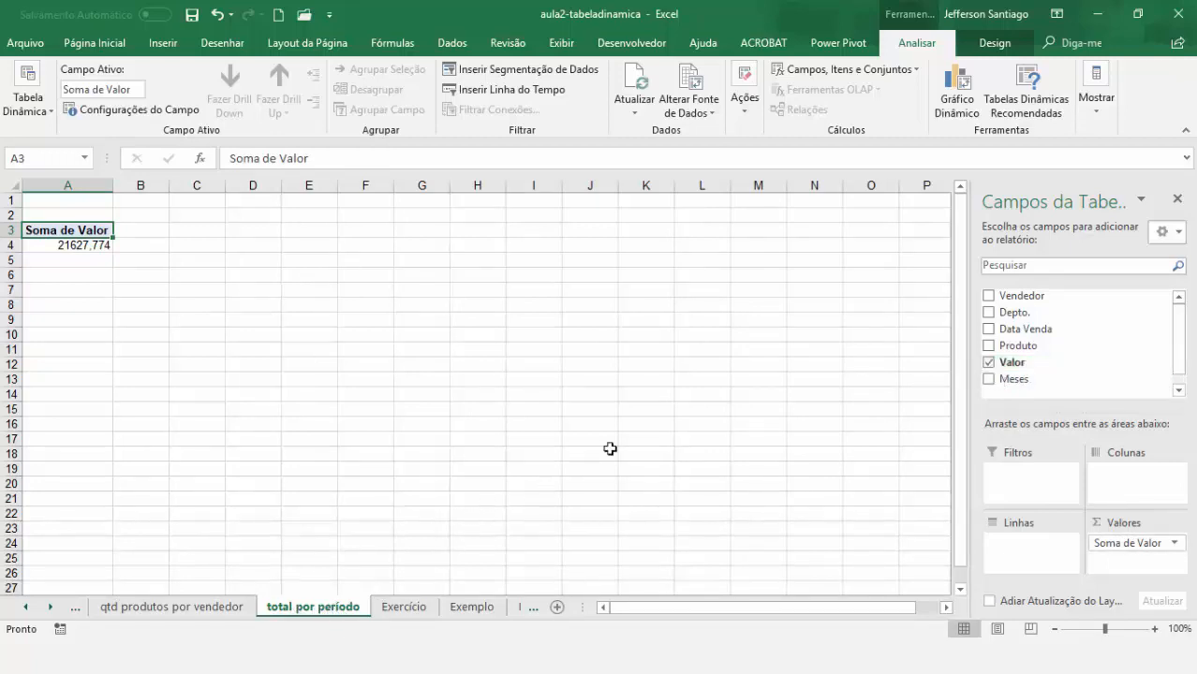
pyautogui.click(989, 331)
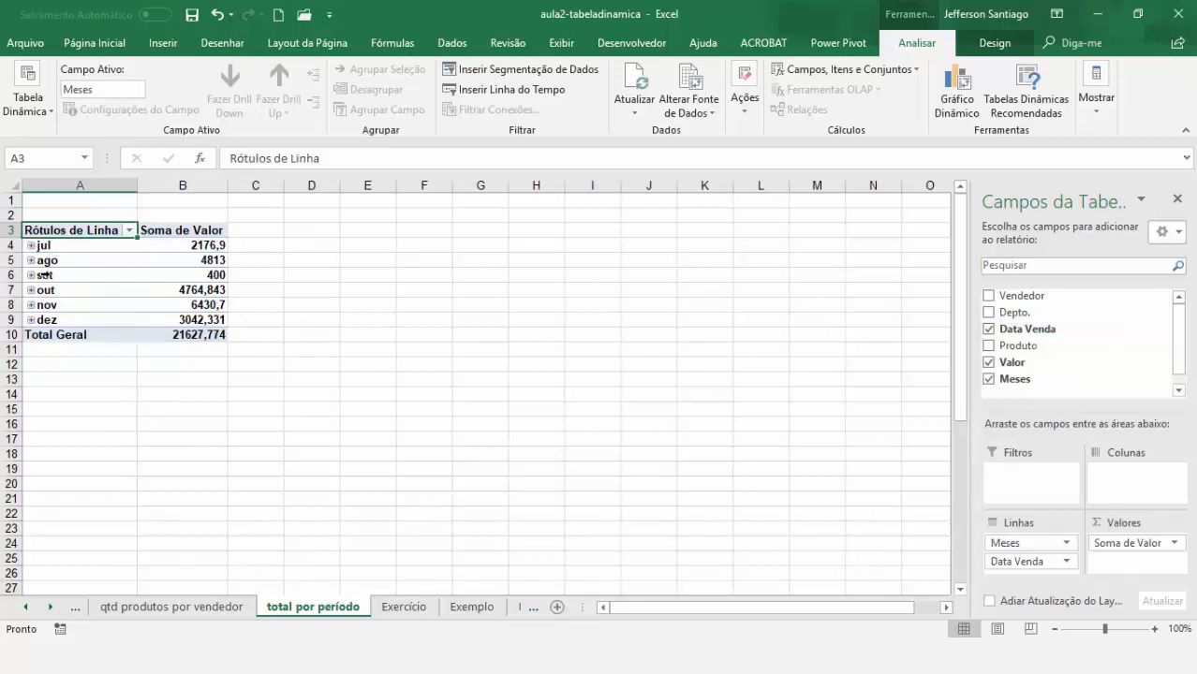
# Expand and collapse the jul group to check its dates, and remove the Meses field from the pivot table rows.
pyautogui.doubleClick(43, 245)
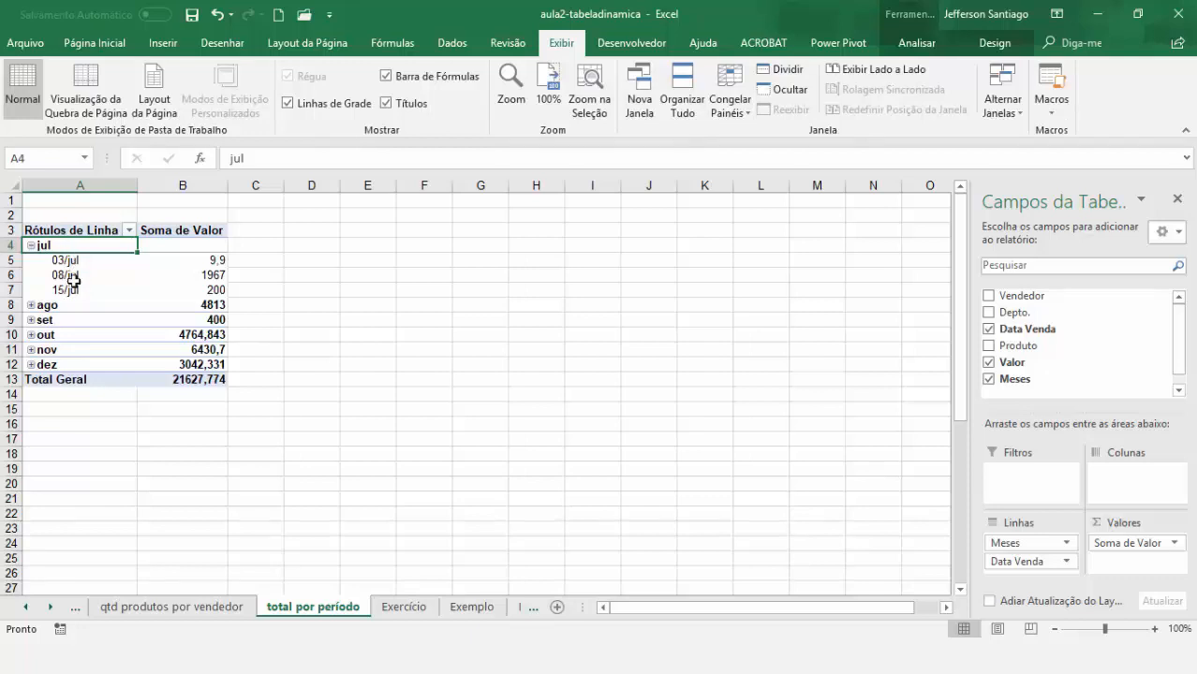
pyautogui.click(31, 246)
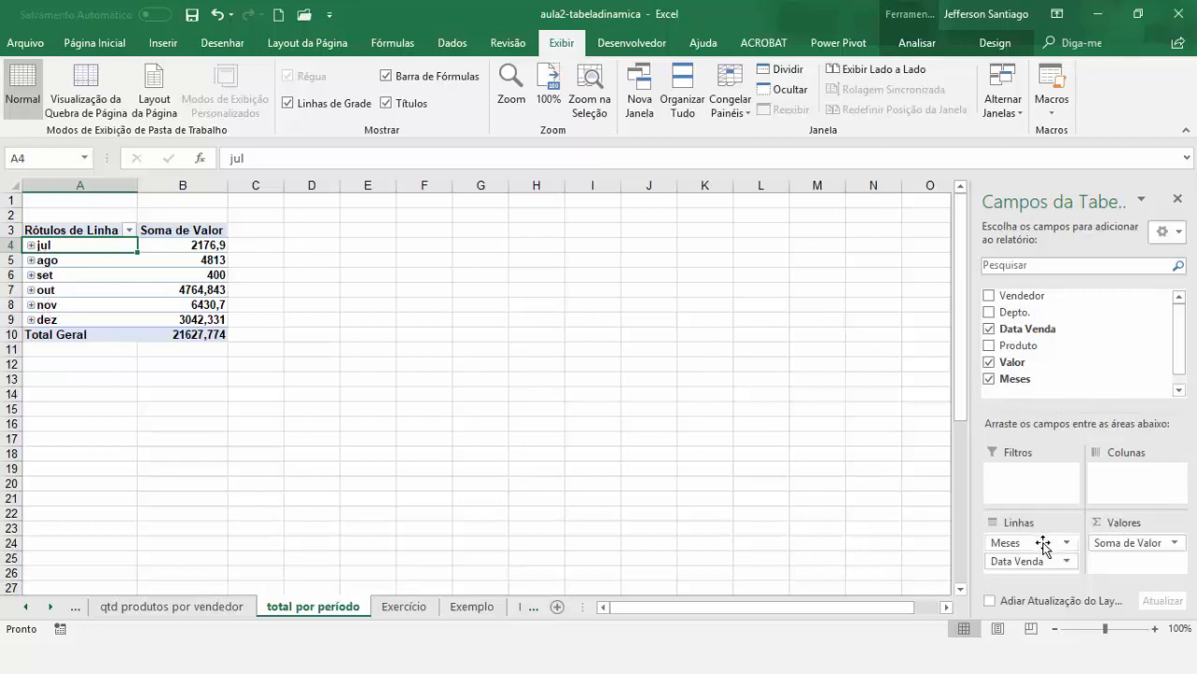
pyautogui.moveTo(1042, 546); pyautogui.dragTo(1061, 354)
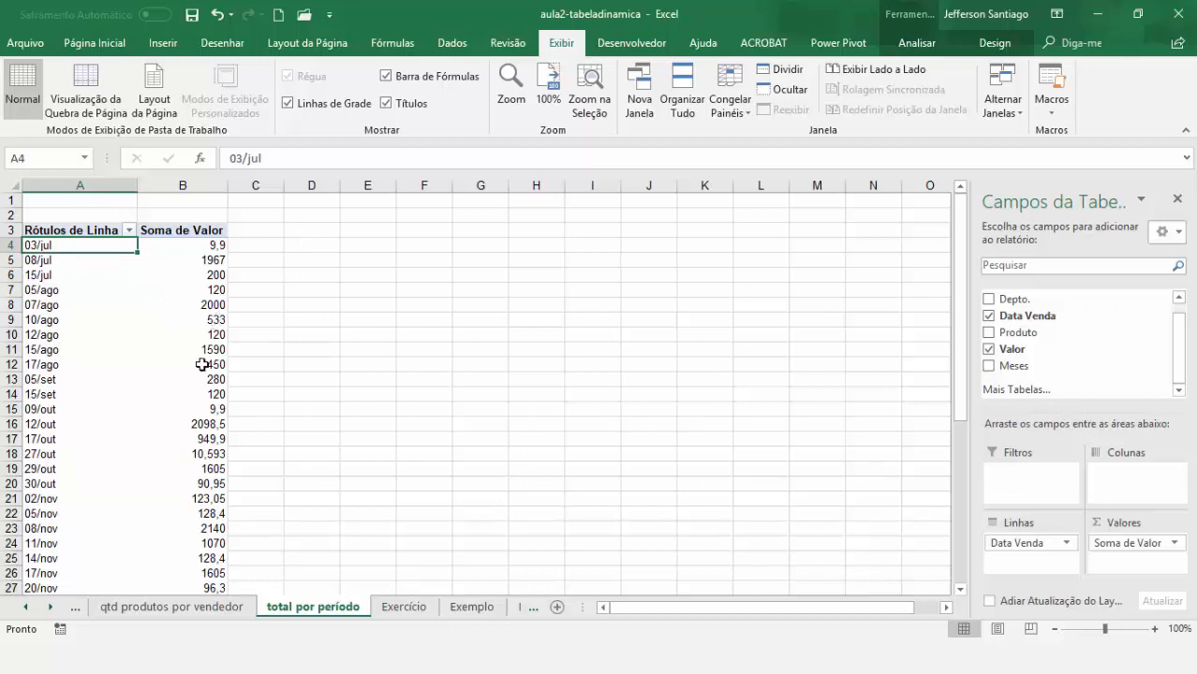
pyautogui.press('Down')
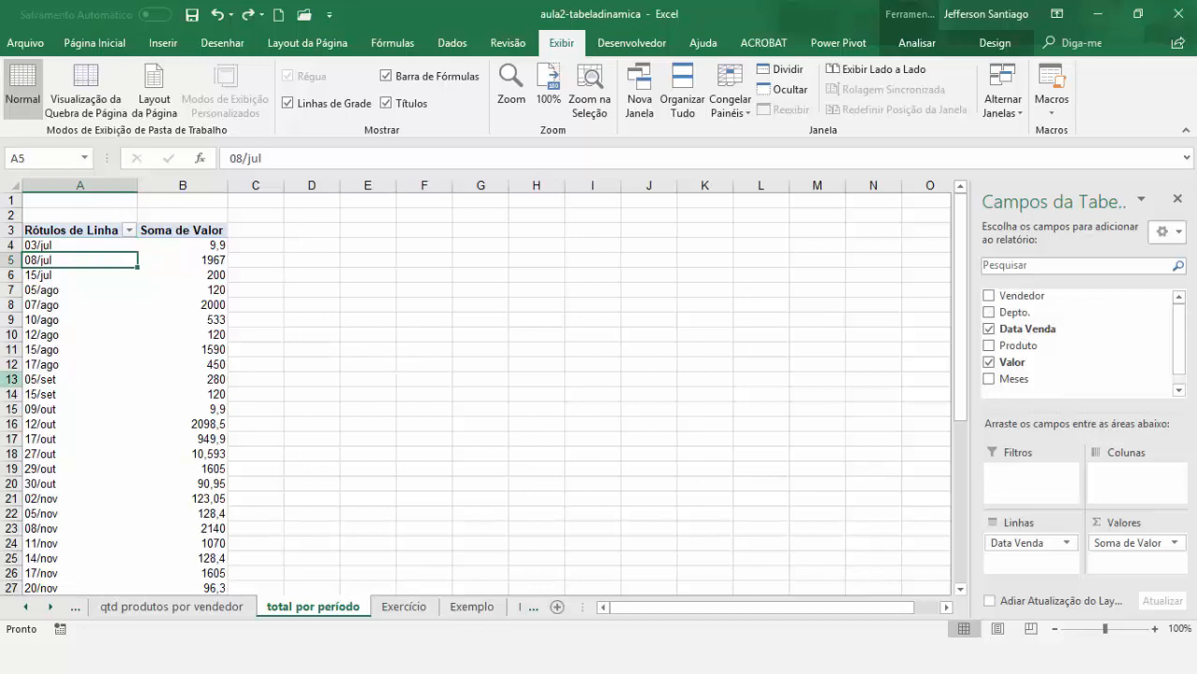
# Group the pivot table's sale dates by Meses only, without Dias.
pyautogui.rightClick(66, 335)
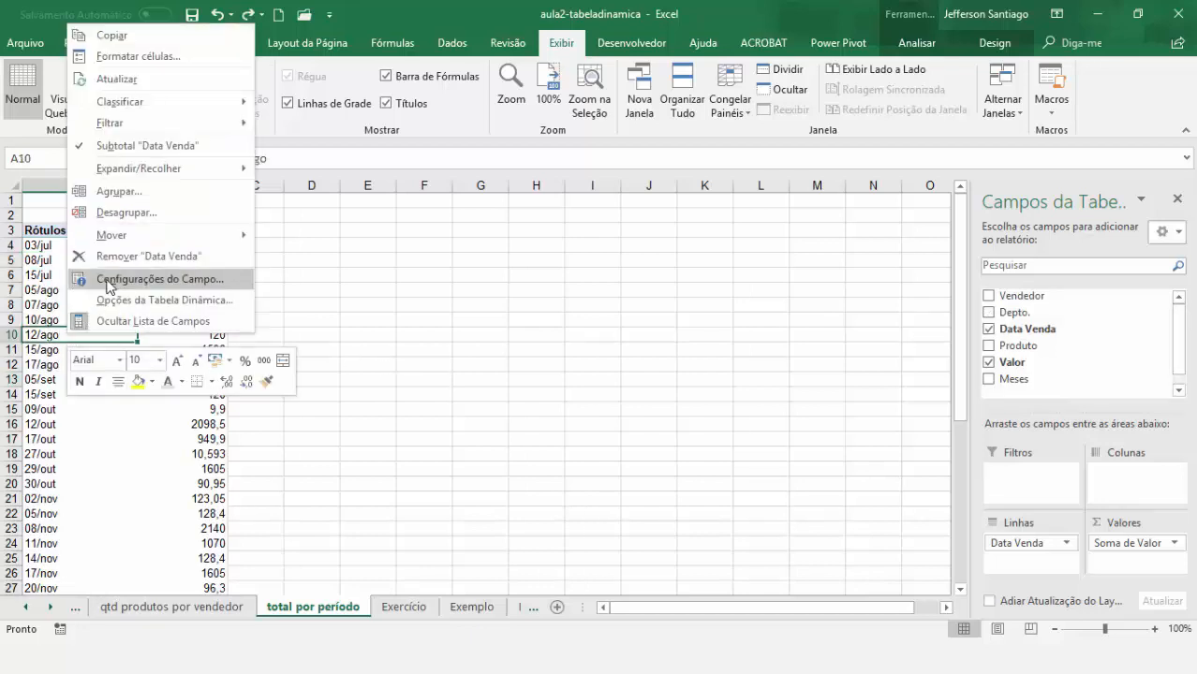
pyautogui.click(180, 202)
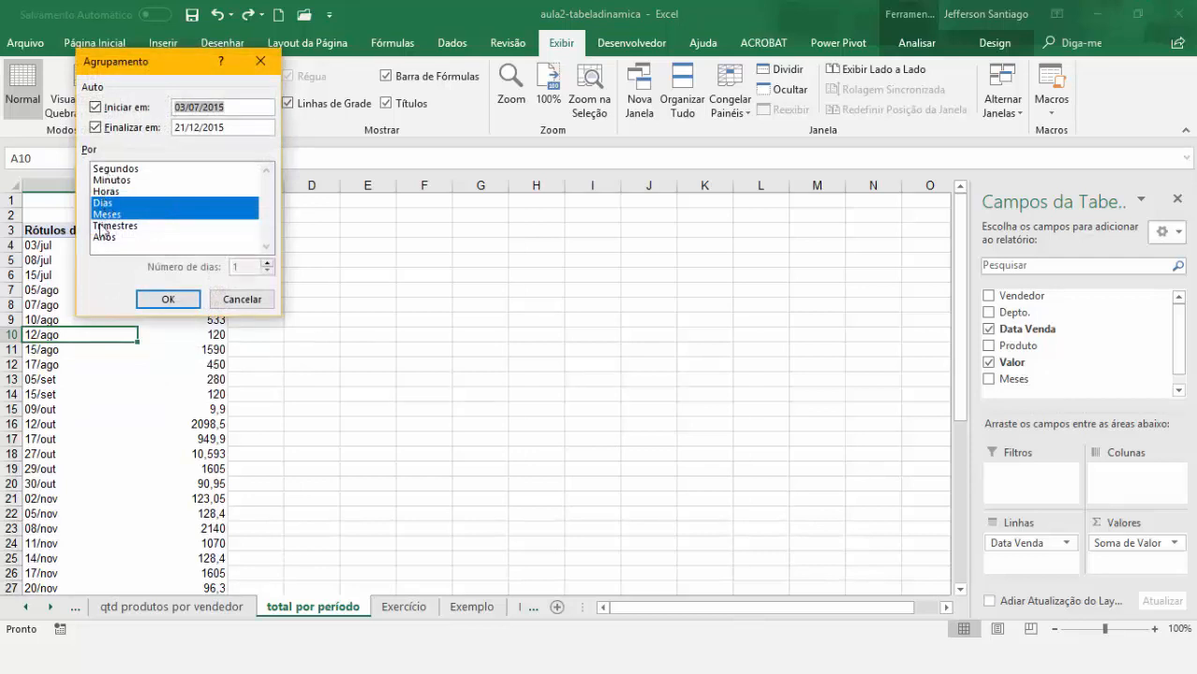
pyautogui.click(106, 203)
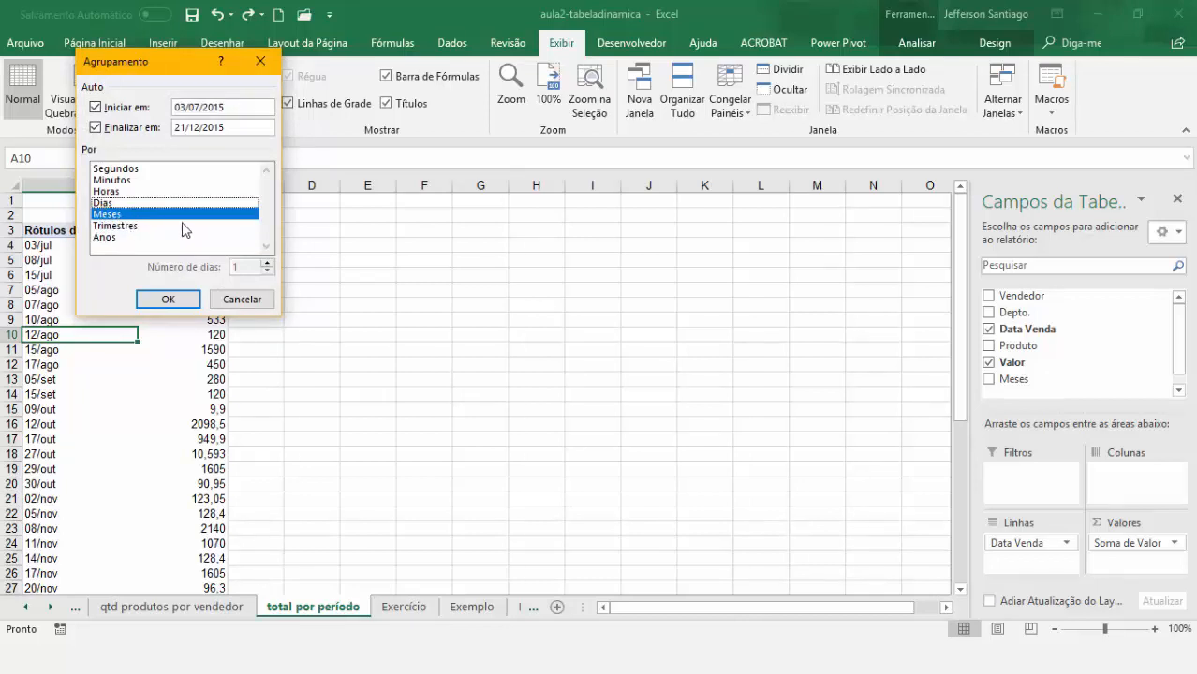
pyautogui.click(169, 302)
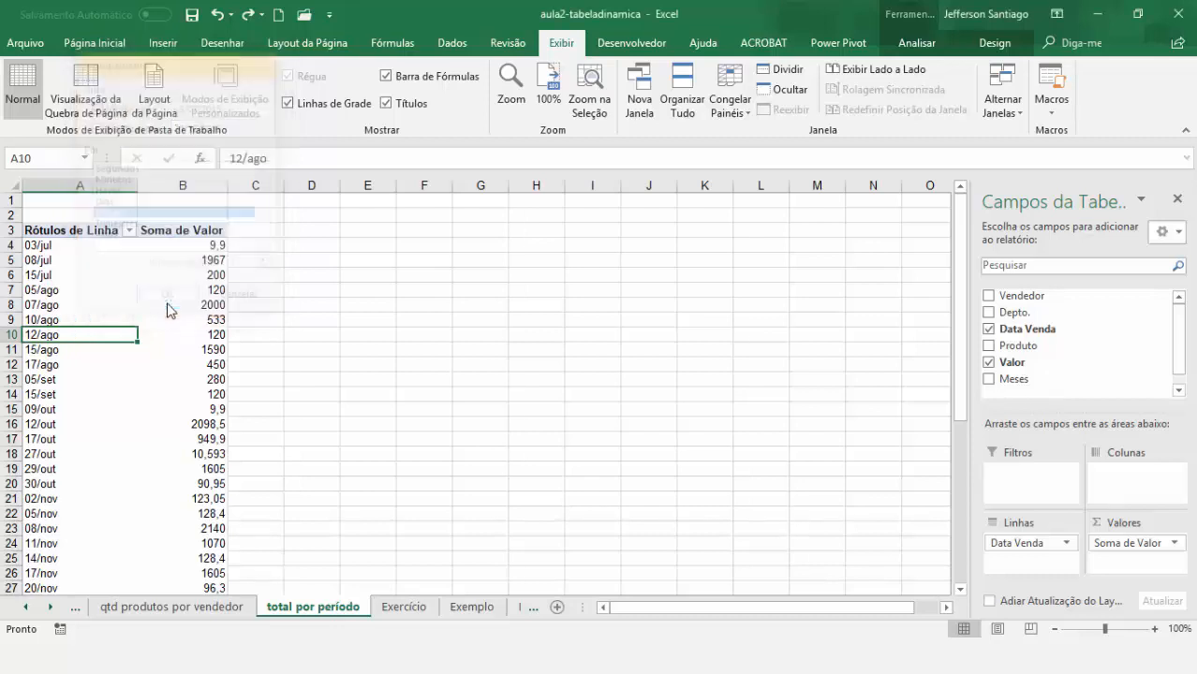
# Check the month labels and their filter list, and undo the grouping by month.
pyautogui.click(57, 247)
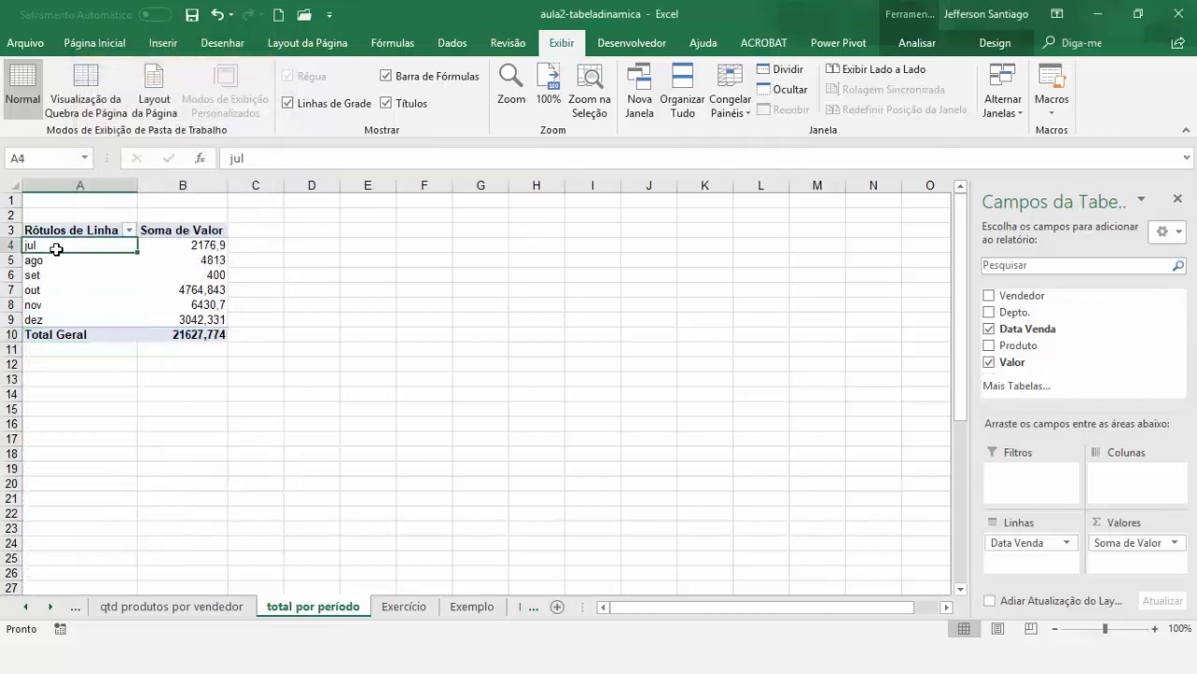
pyautogui.moveTo(56, 249); pyautogui.dragTo(55, 320)
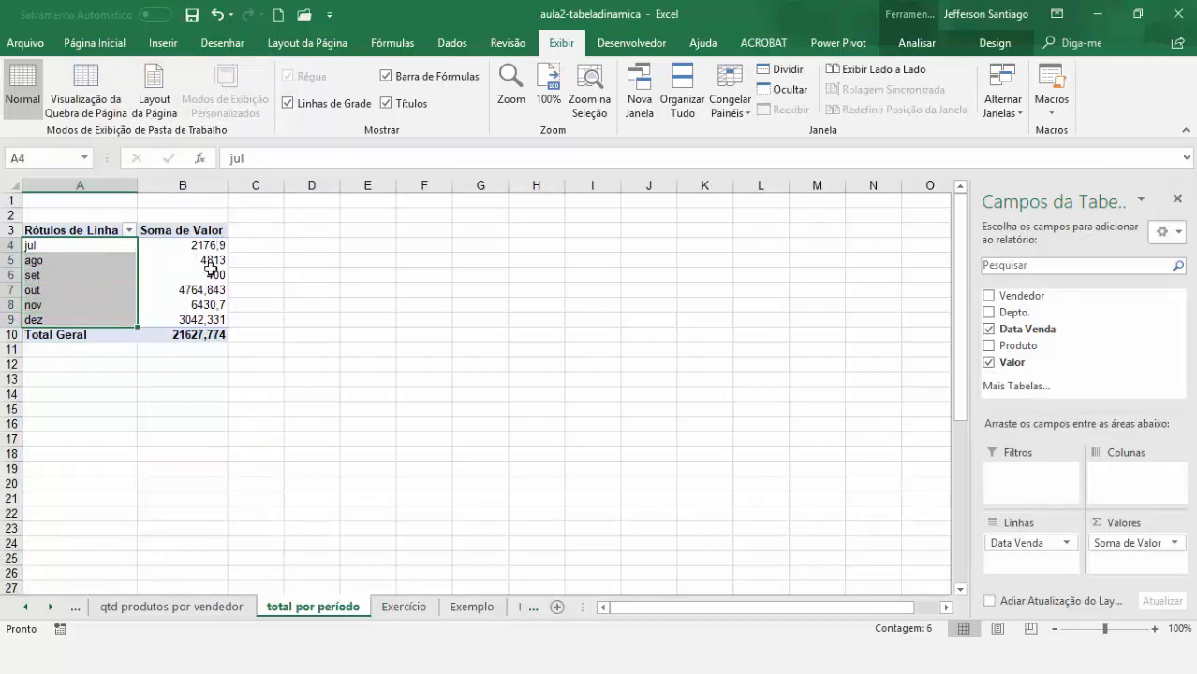
pyautogui.click(130, 231)
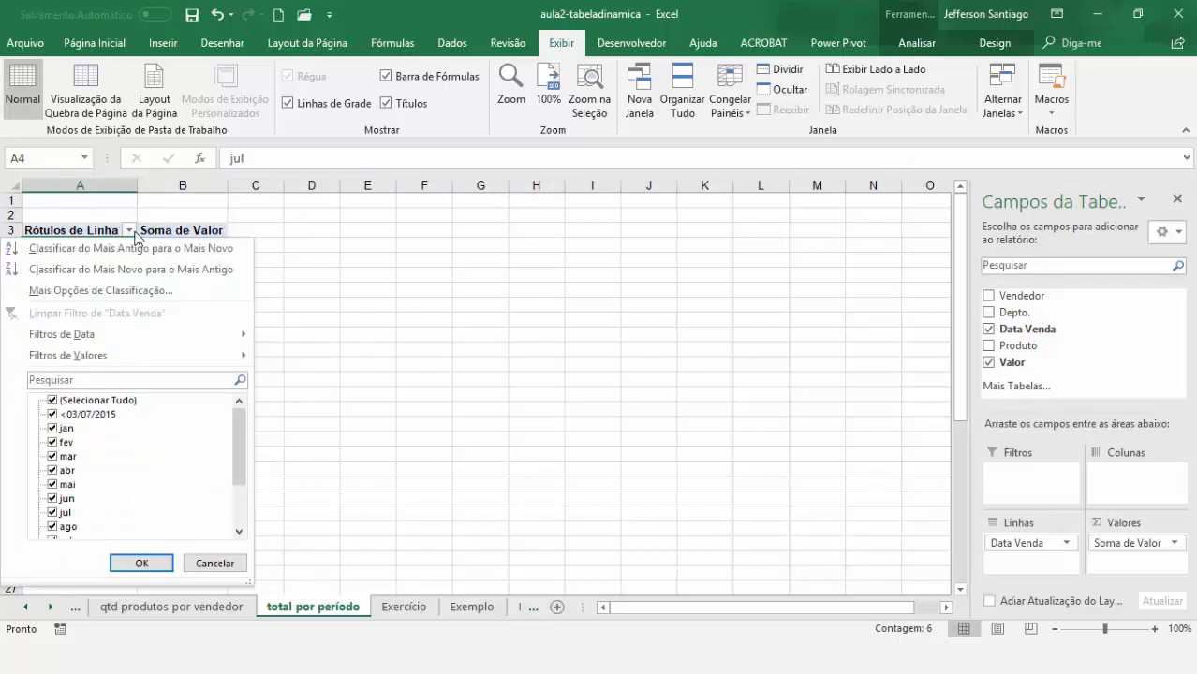
pyautogui.click(350, 242)
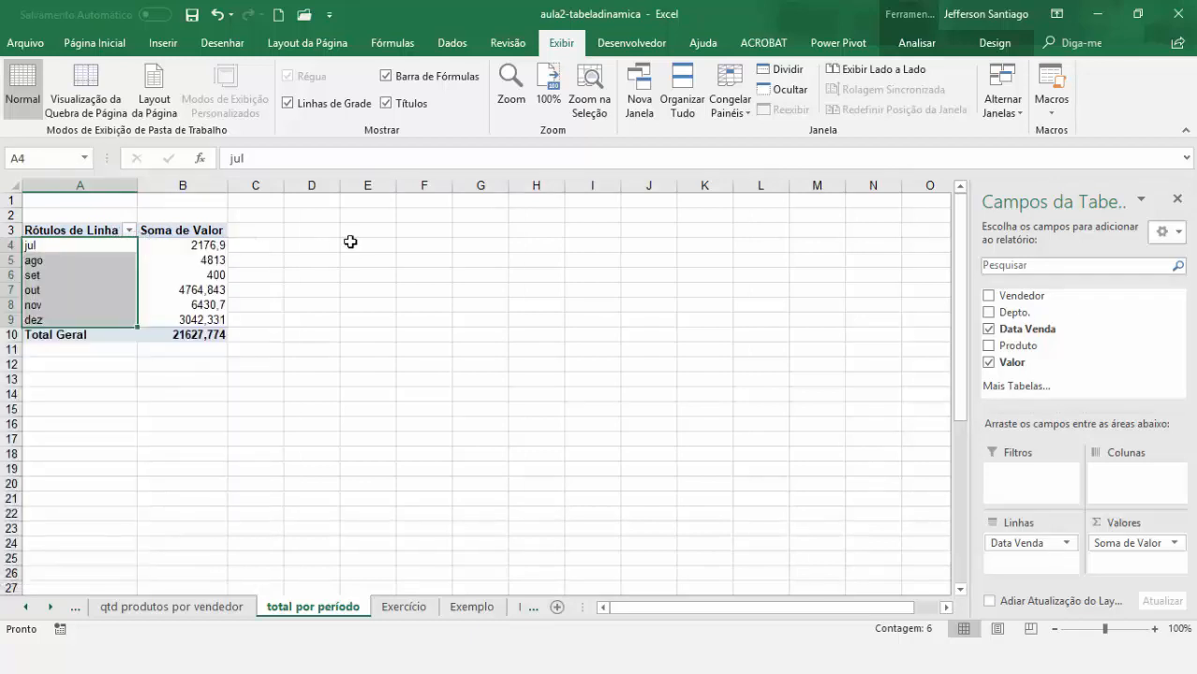
pyautogui.hotkey('ctrl', 'z')
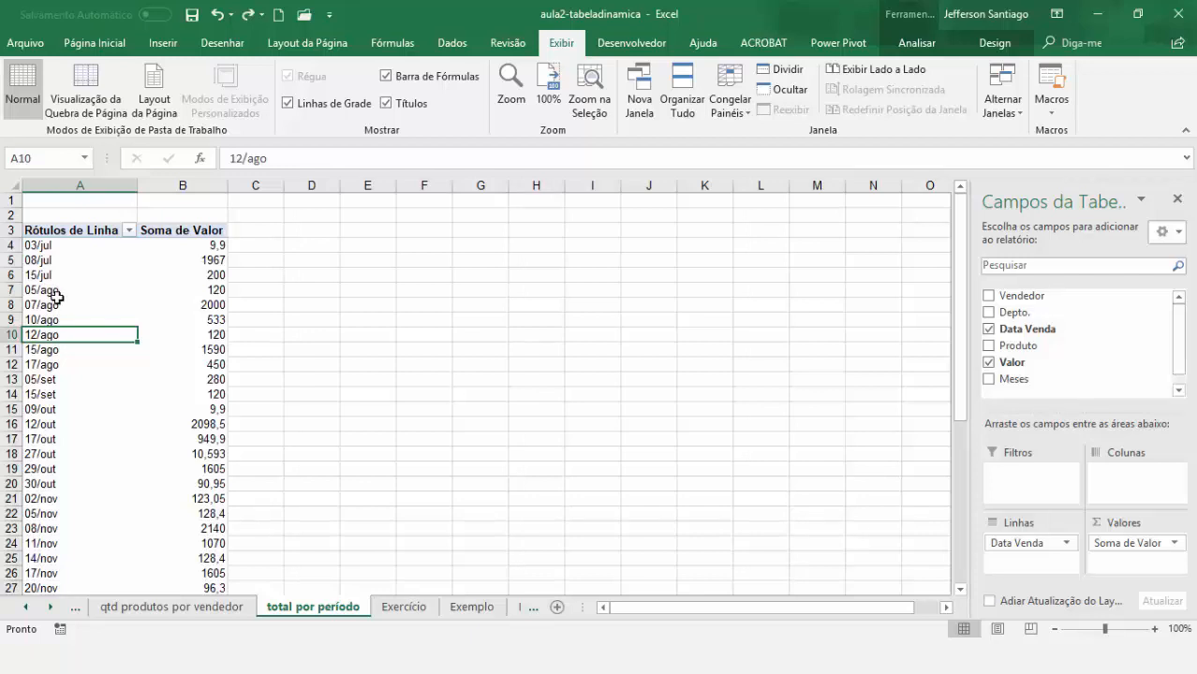
# Look through the date filter options for the Data Venda row labels, closing them without applying a filter.
pyautogui.click(128, 231)
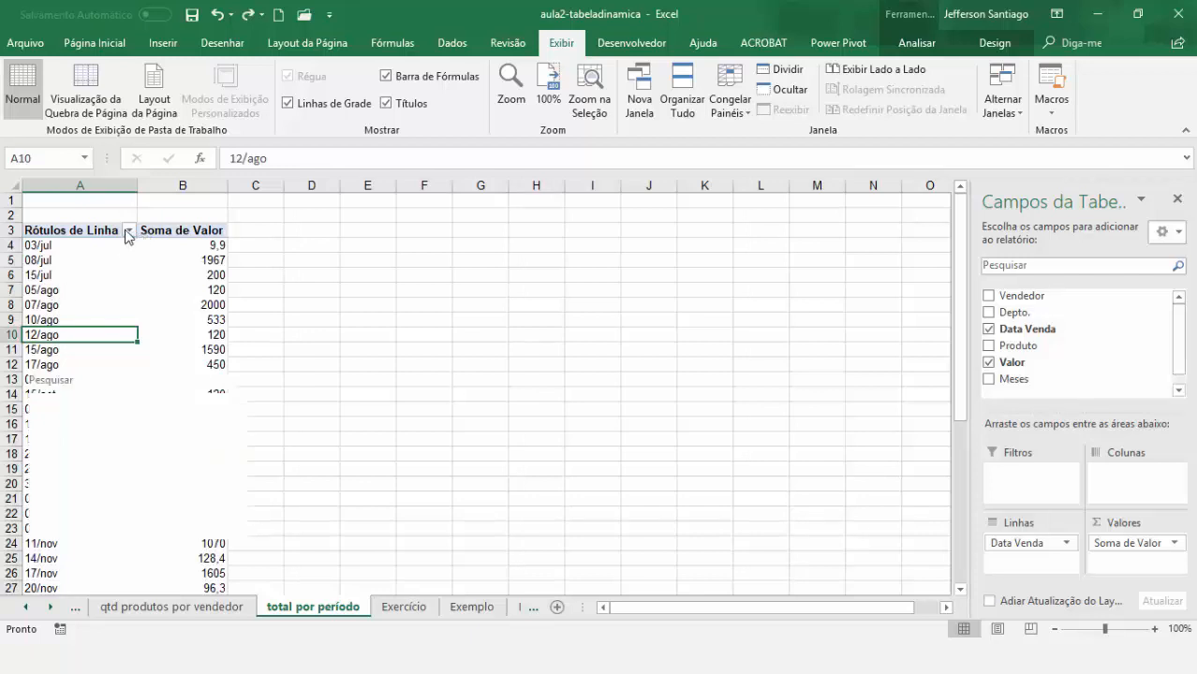
pyautogui.moveTo(241, 339)
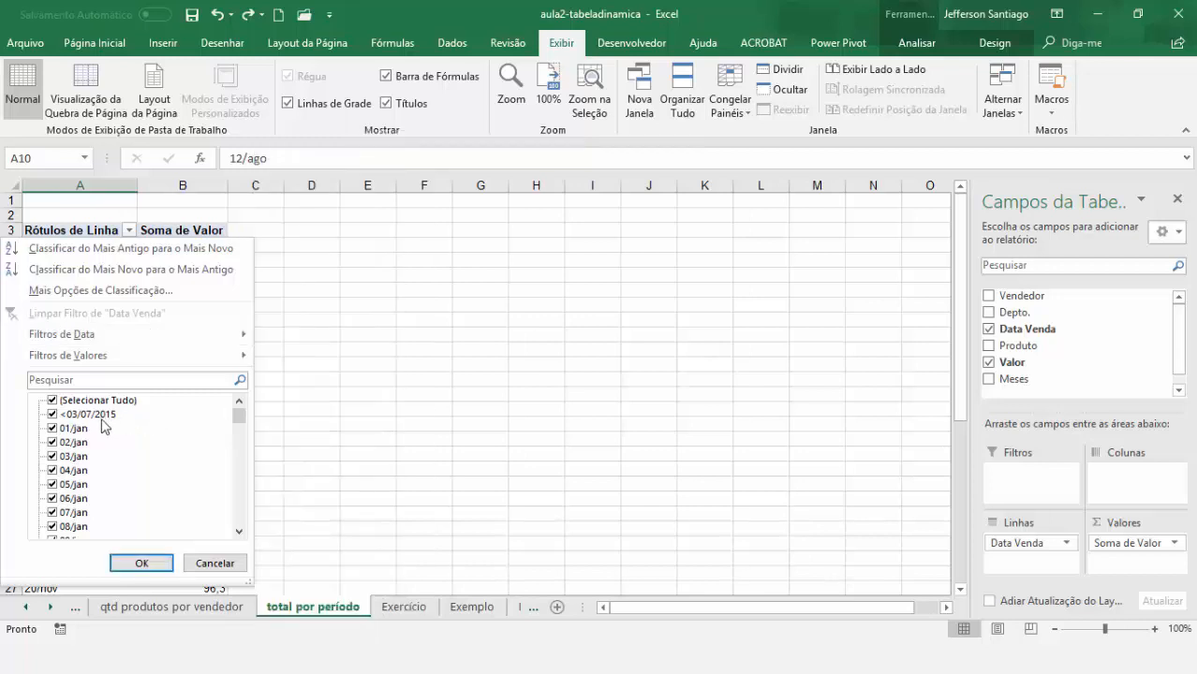
pyautogui.moveTo(204, 338)
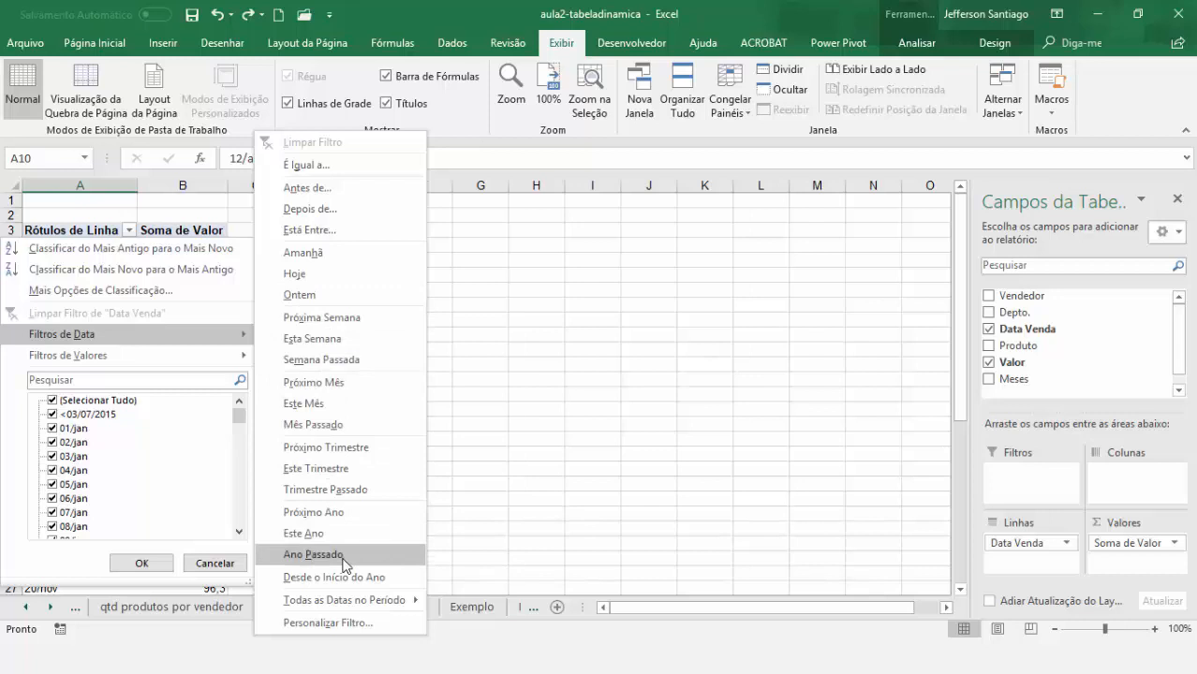
pyautogui.click(505, 350)
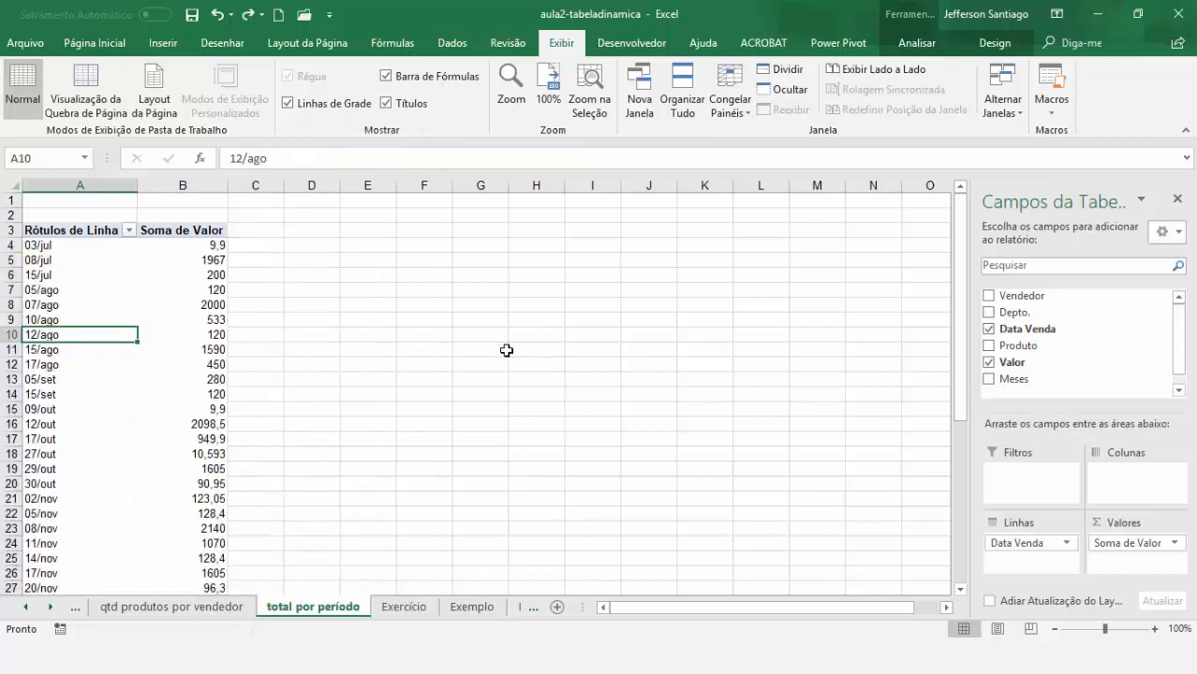
# Ungroup the Data Venda dates in the pivot table, and view the field's grouping options without applying any.
pyautogui.click(934, 45)
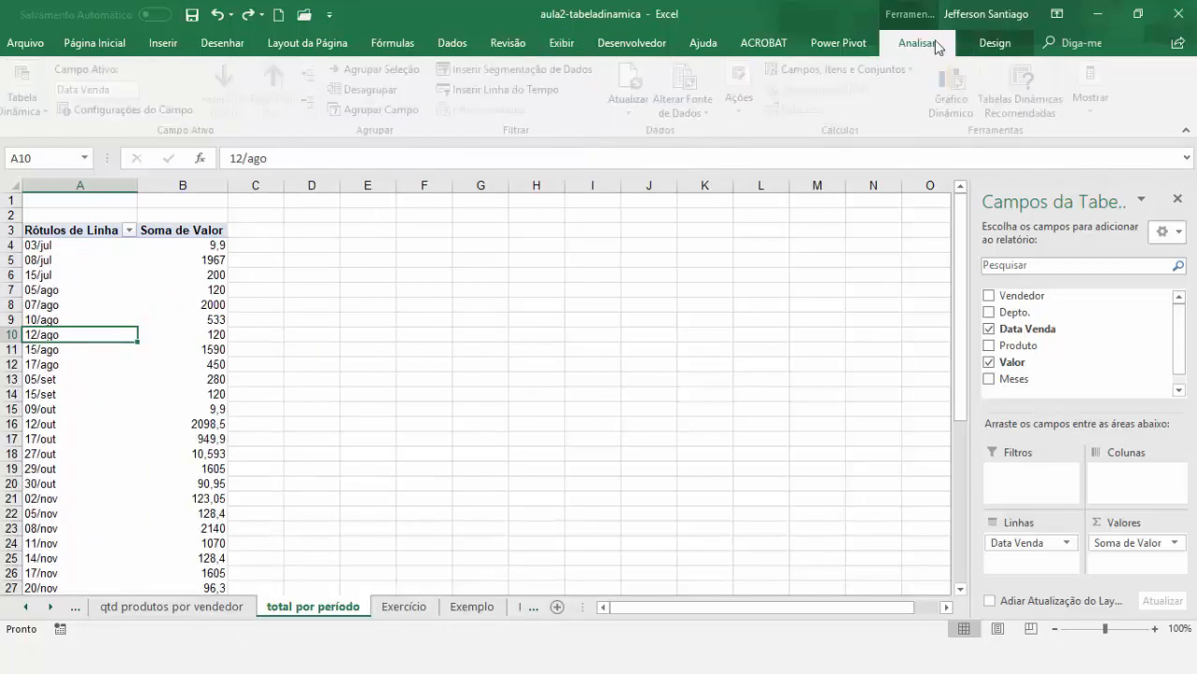
pyautogui.hotkey('alt', 'shift', 'Left')
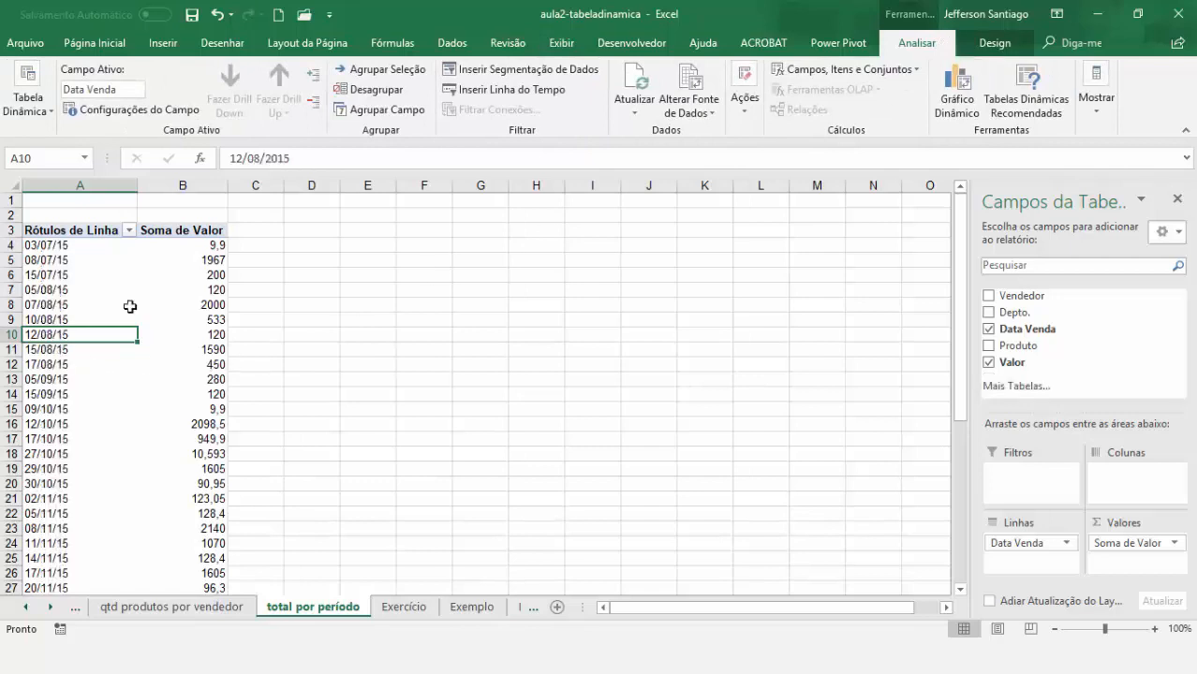
pyautogui.click(405, 122)
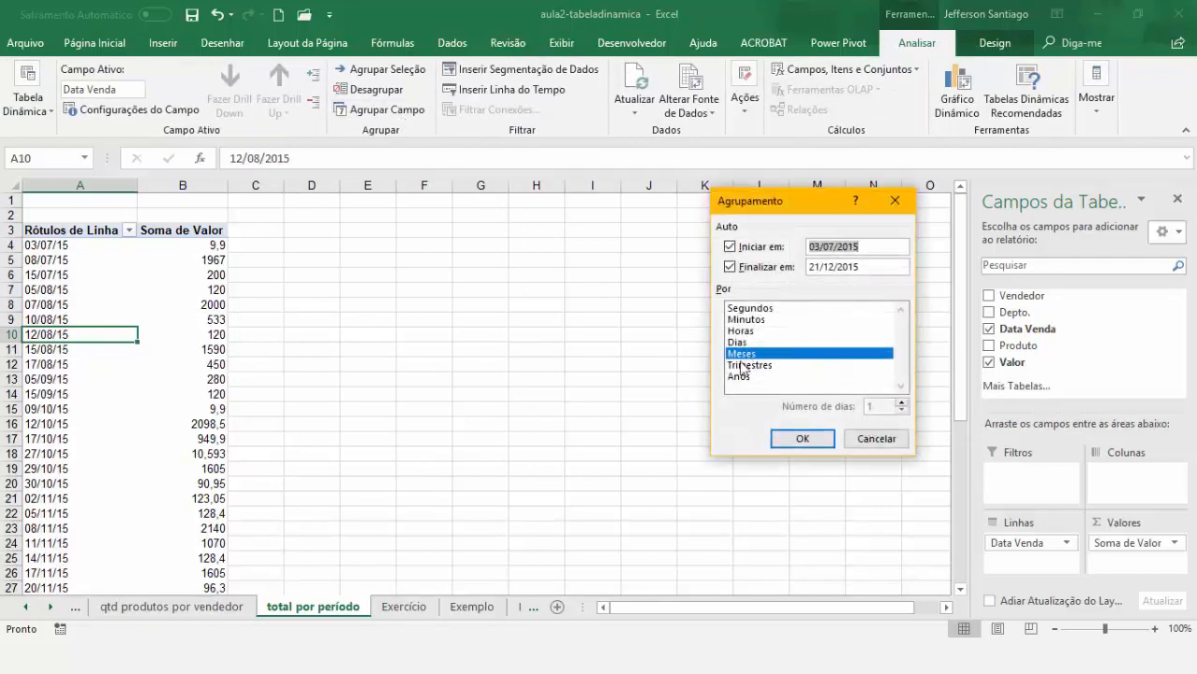
pyautogui.click(859, 444)
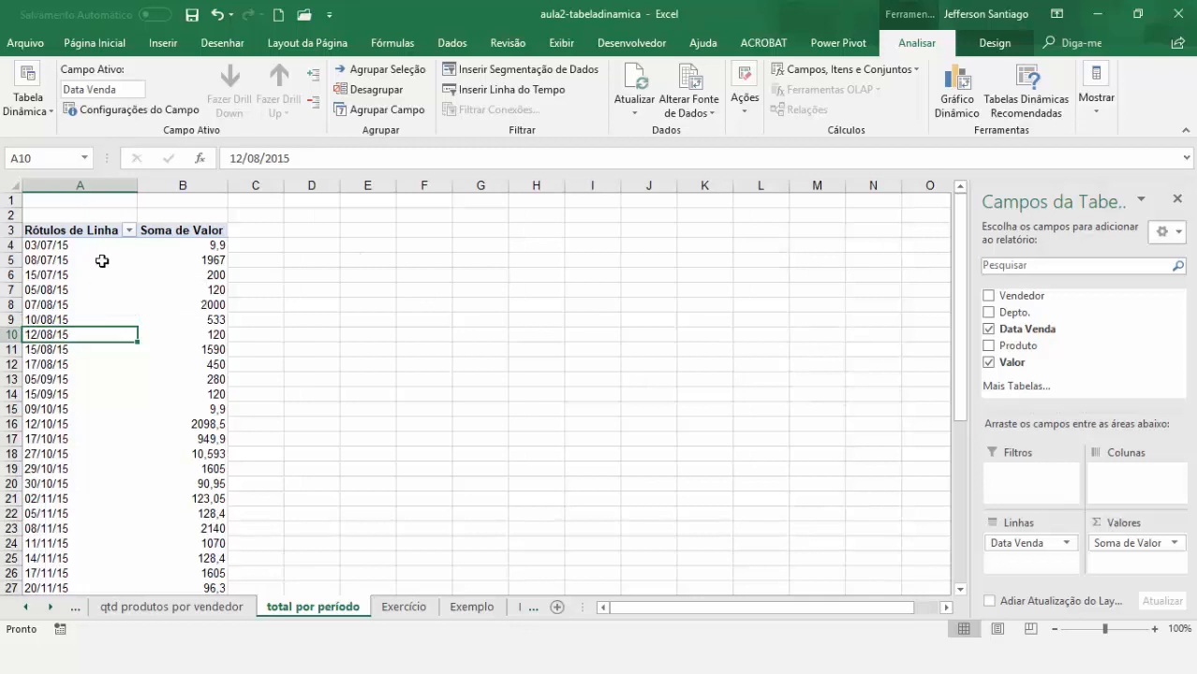
# Check the filter list and date filters of the ungrouped Data Venda row labels without applying any.
pyautogui.click(130, 230)
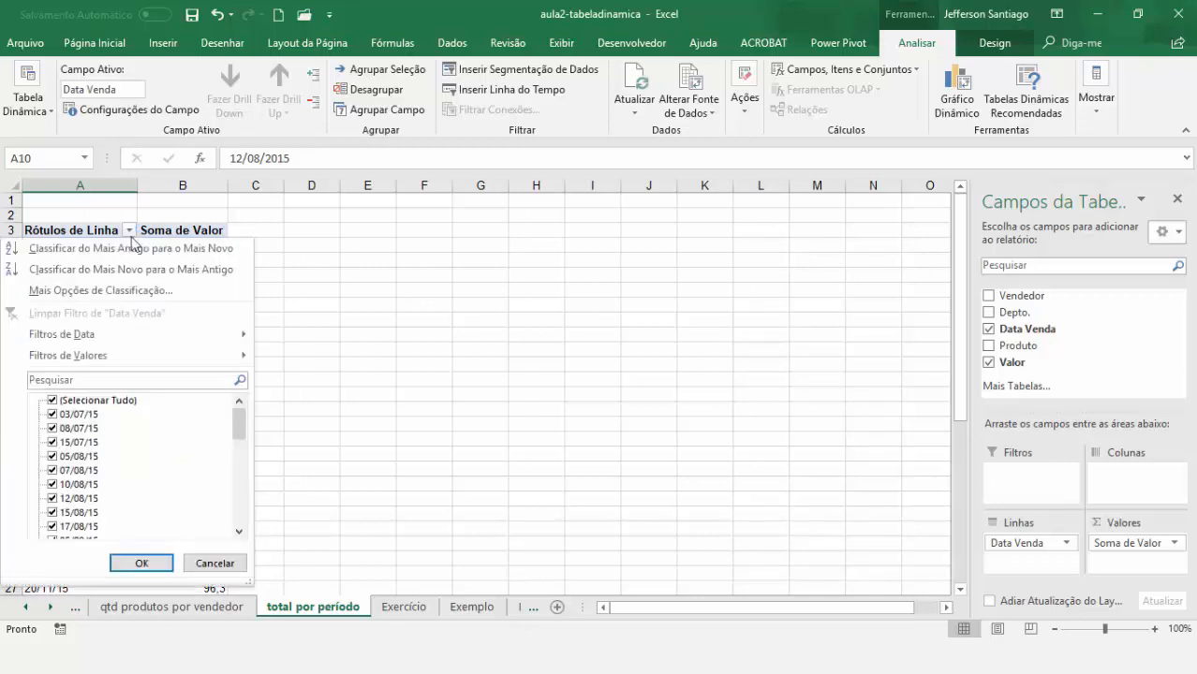
pyautogui.moveTo(159, 343)
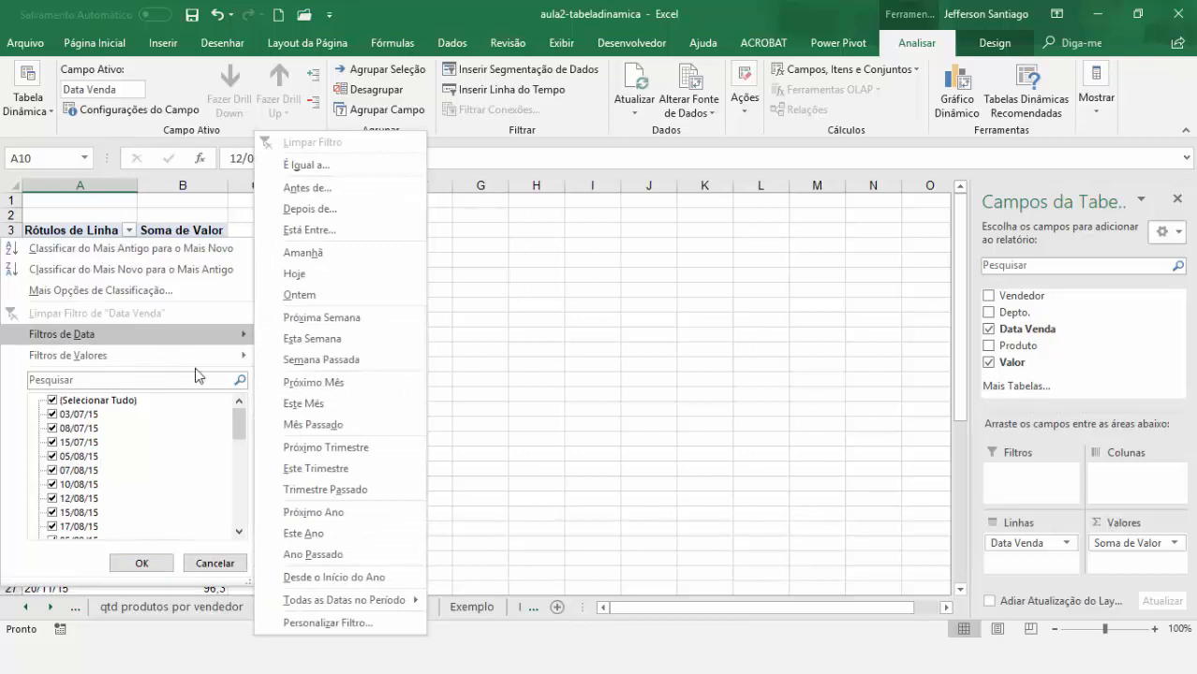
pyautogui.click(547, 399)
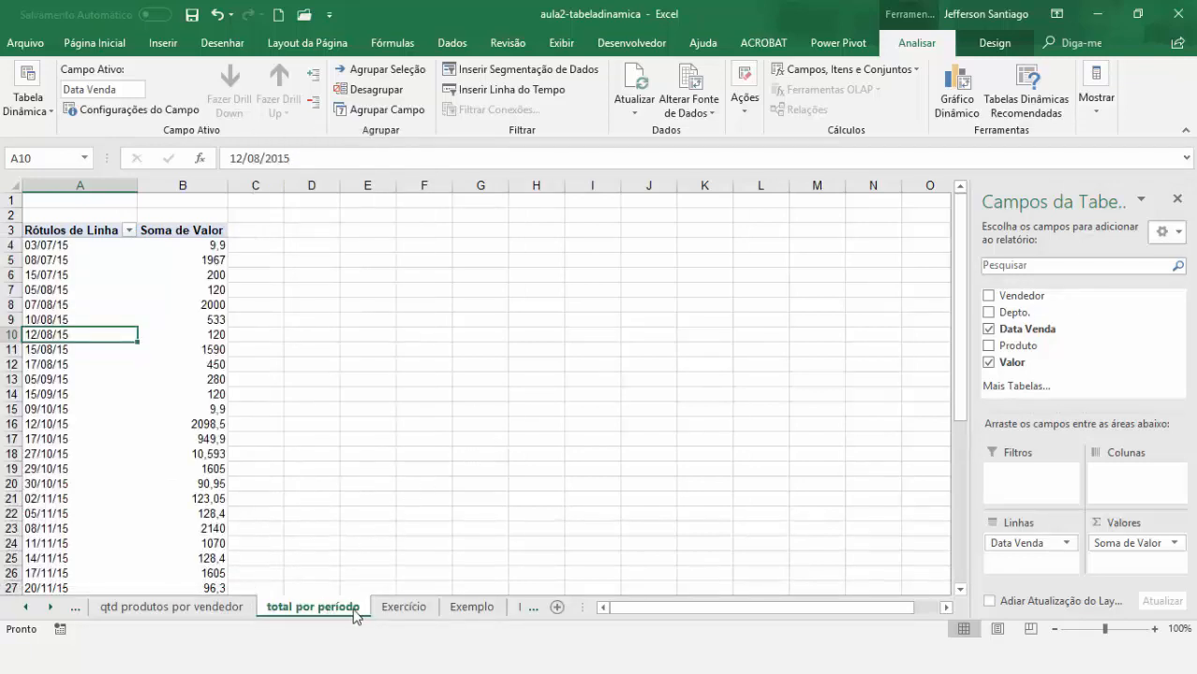
# Return to the Exercício sheet and select the question "Total vendido por período" to review the remaining questions.
pyautogui.click(403, 607)
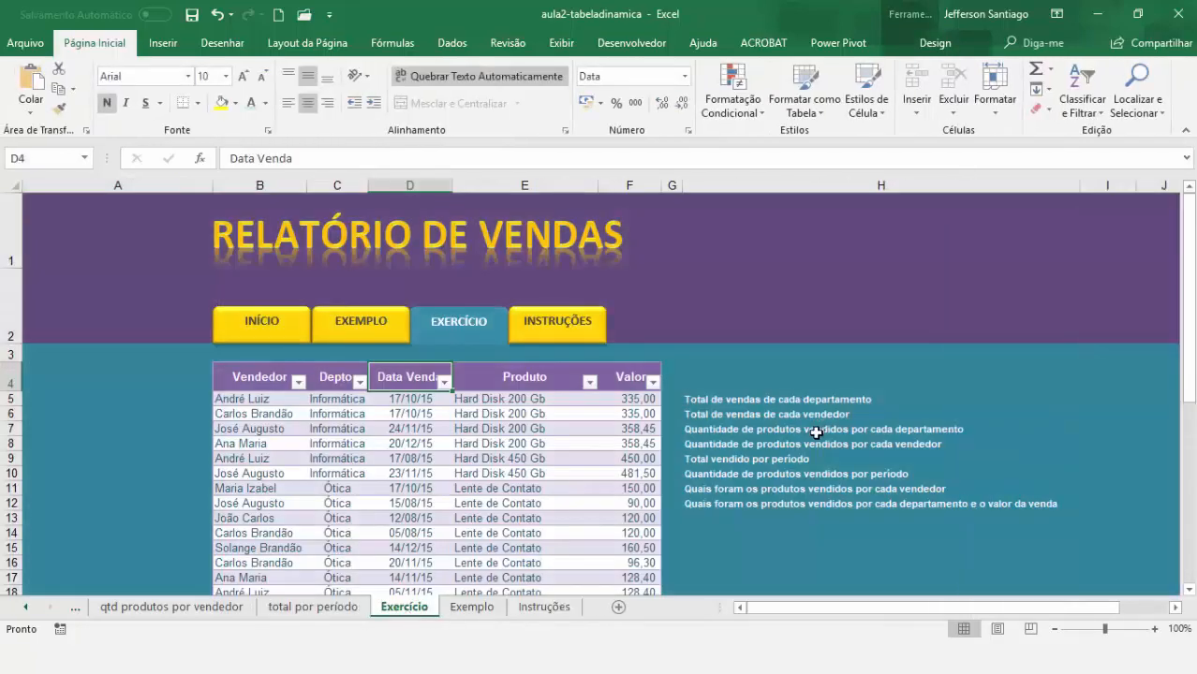
pyautogui.click(712, 458)
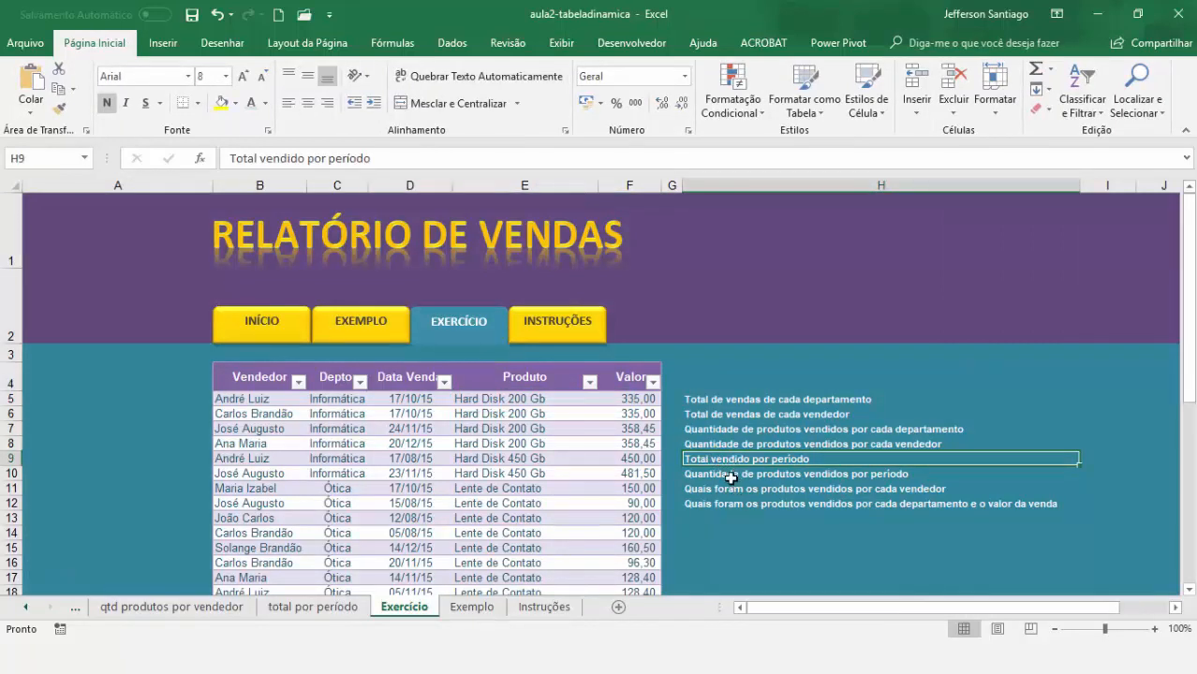
# Create a pivot table from Tabela1 on a new sheet for the question "Quantidade de produtos vendidos por período".
pyautogui.click(730, 476)
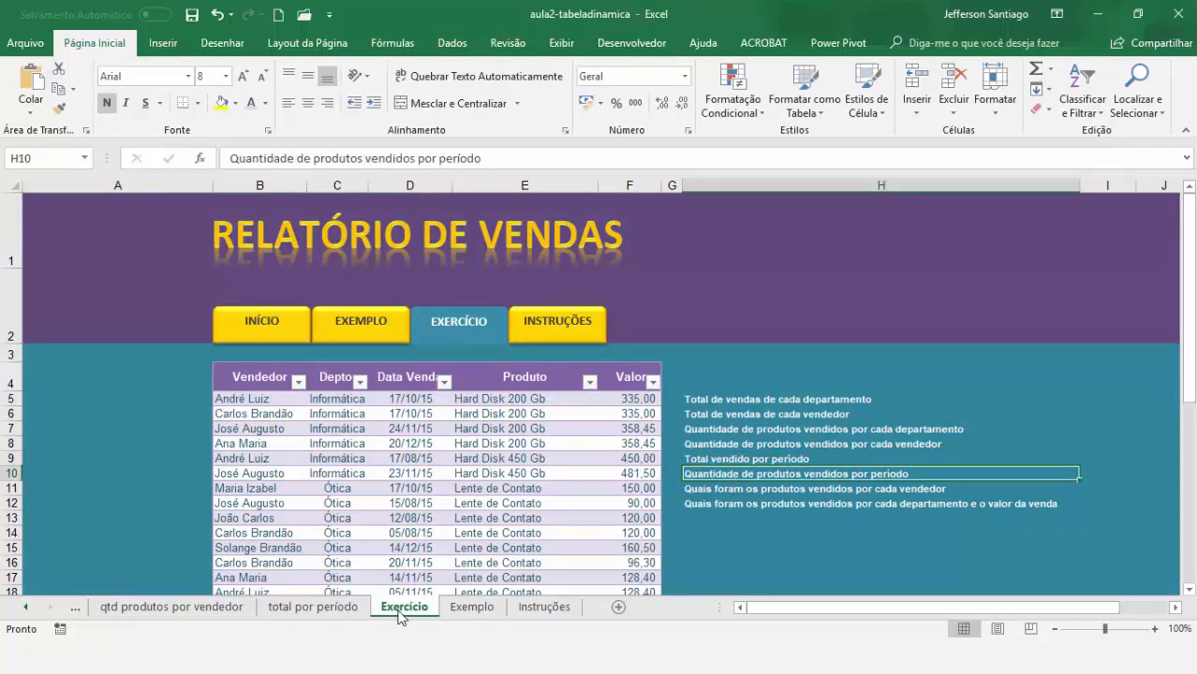
pyautogui.click(370, 506)
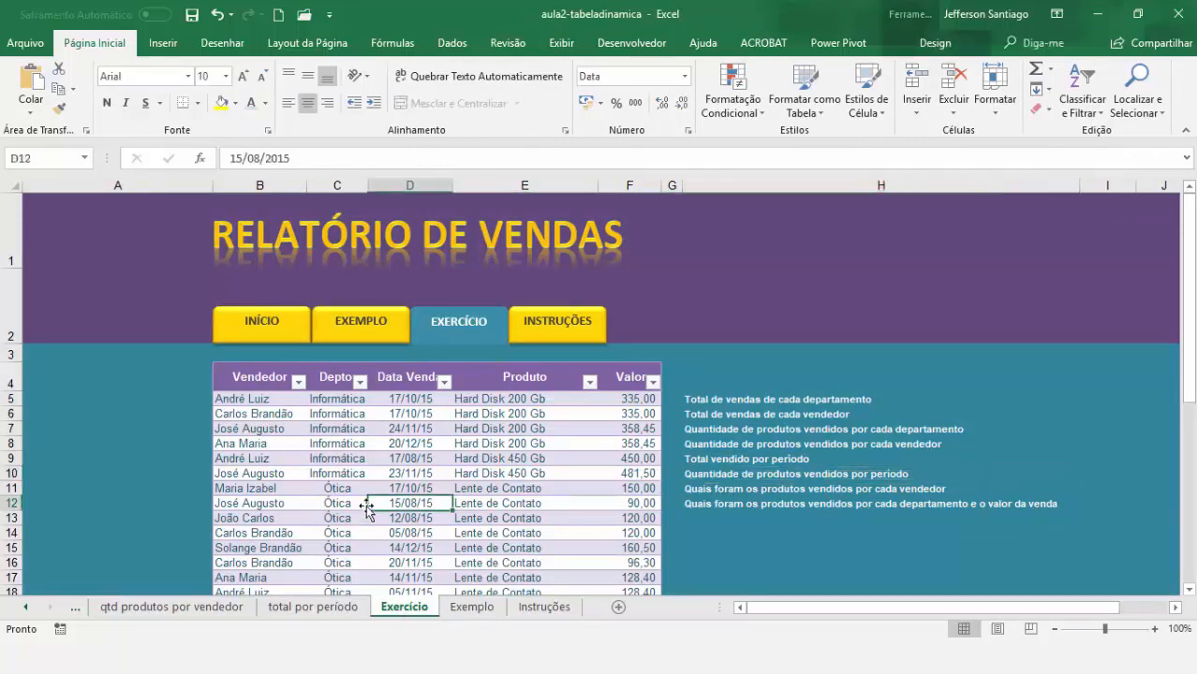
pyautogui.click(163, 44)
pyautogui.click(26, 89)
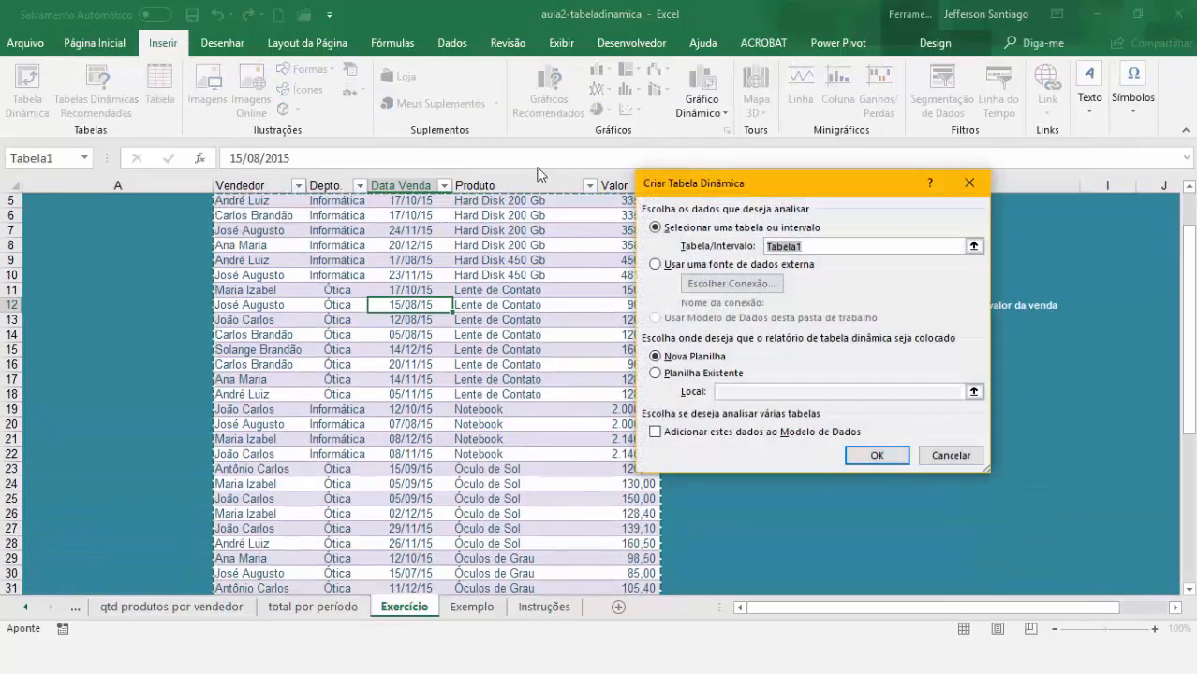
pyautogui.click(876, 455)
# Rename the new pivot table sheet as "qtd produtos período".
pyautogui.doubleClick(402, 607)
pyautogui.write('qtd')
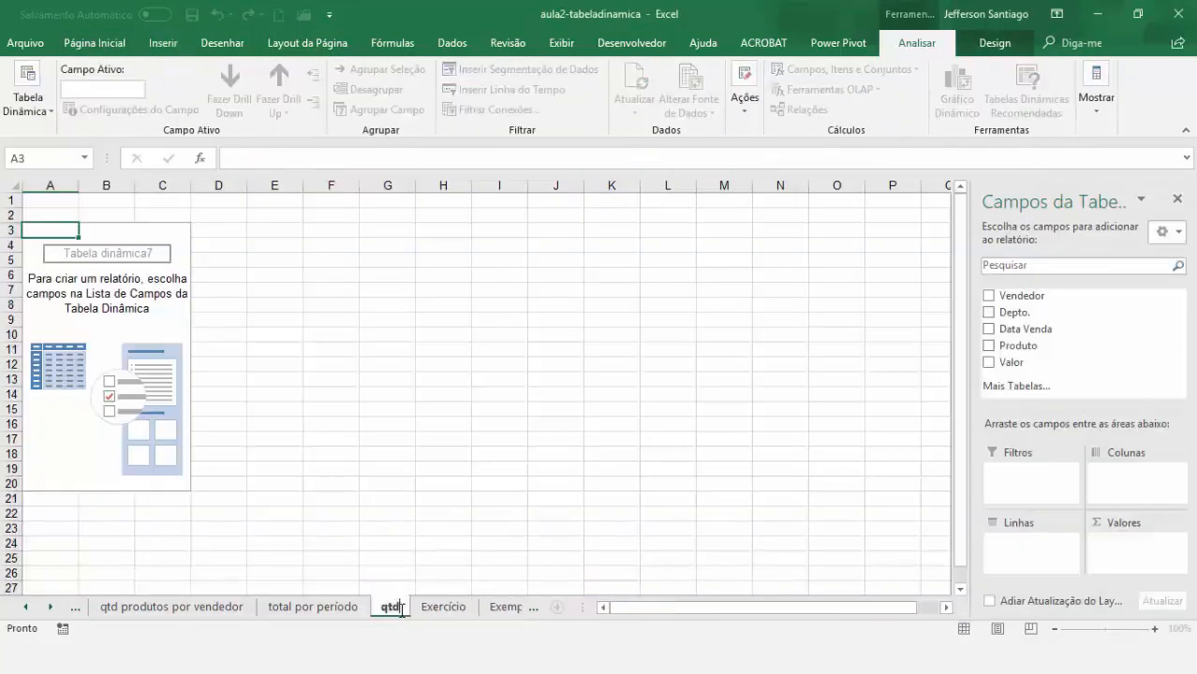
pyautogui.write(' produtos')
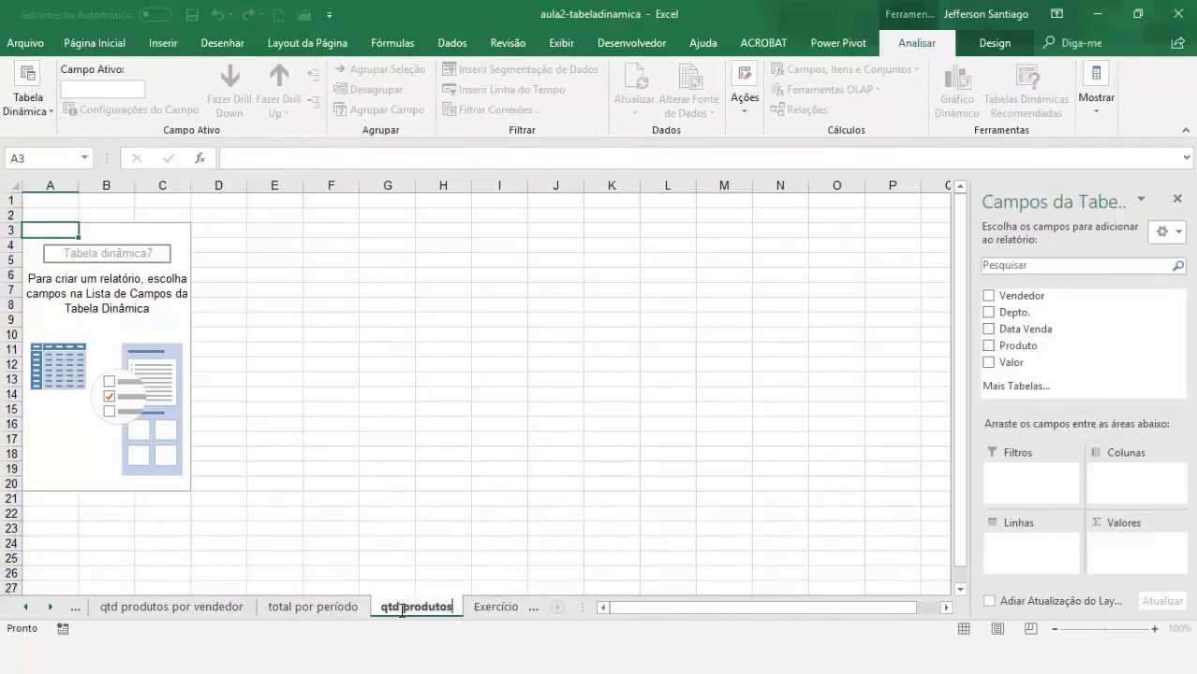
pyautogui.write(' perío')
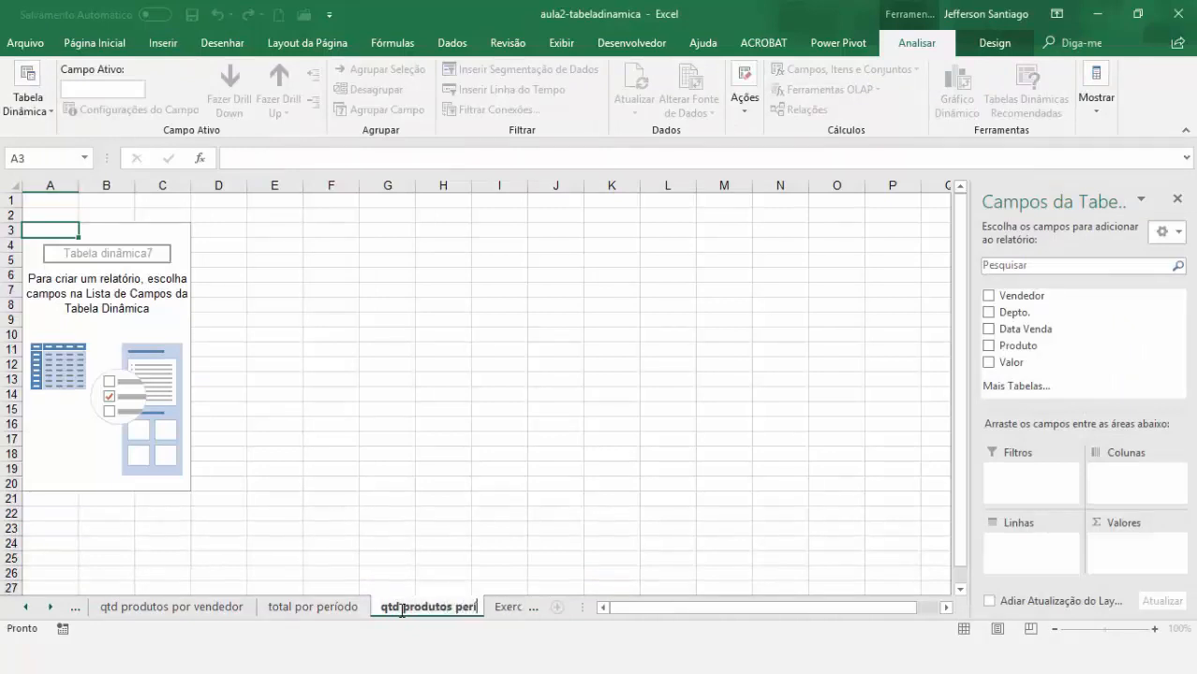
pyautogui.write('do')
pyautogui.press('Return')
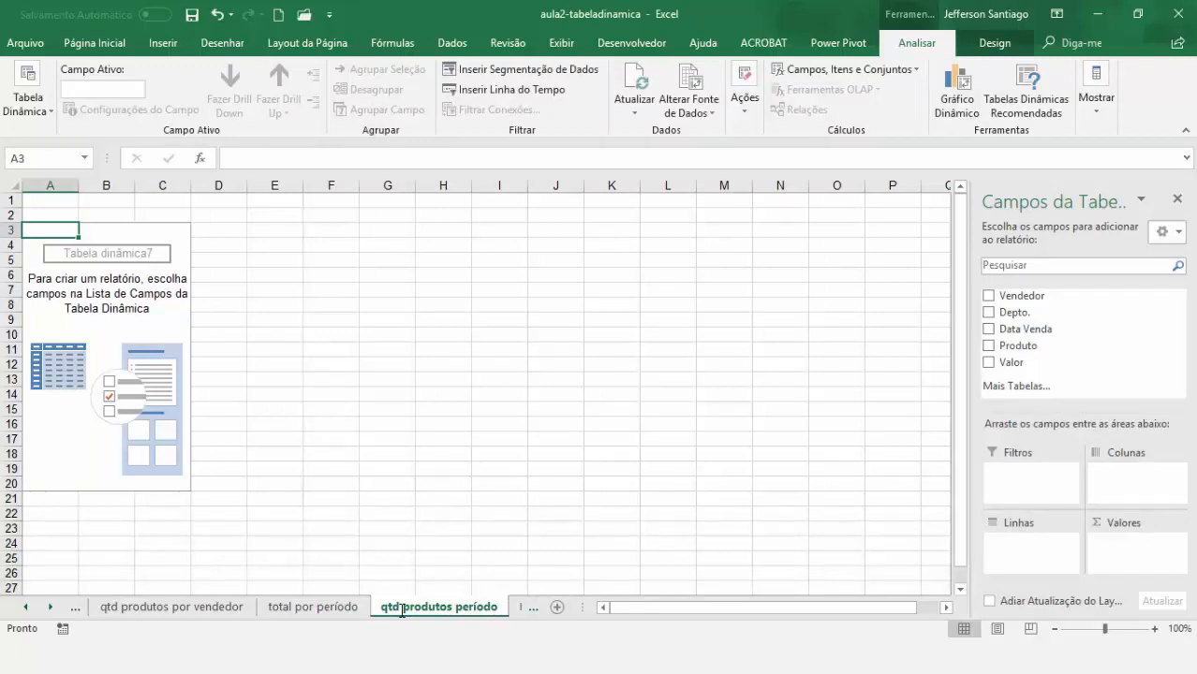
# Build the pivot table with Meses above Produto in the rows, Data Venda included, and the count of Produto as values.
pyautogui.moveTo(1021, 293); pyautogui.dragTo(996, 313)
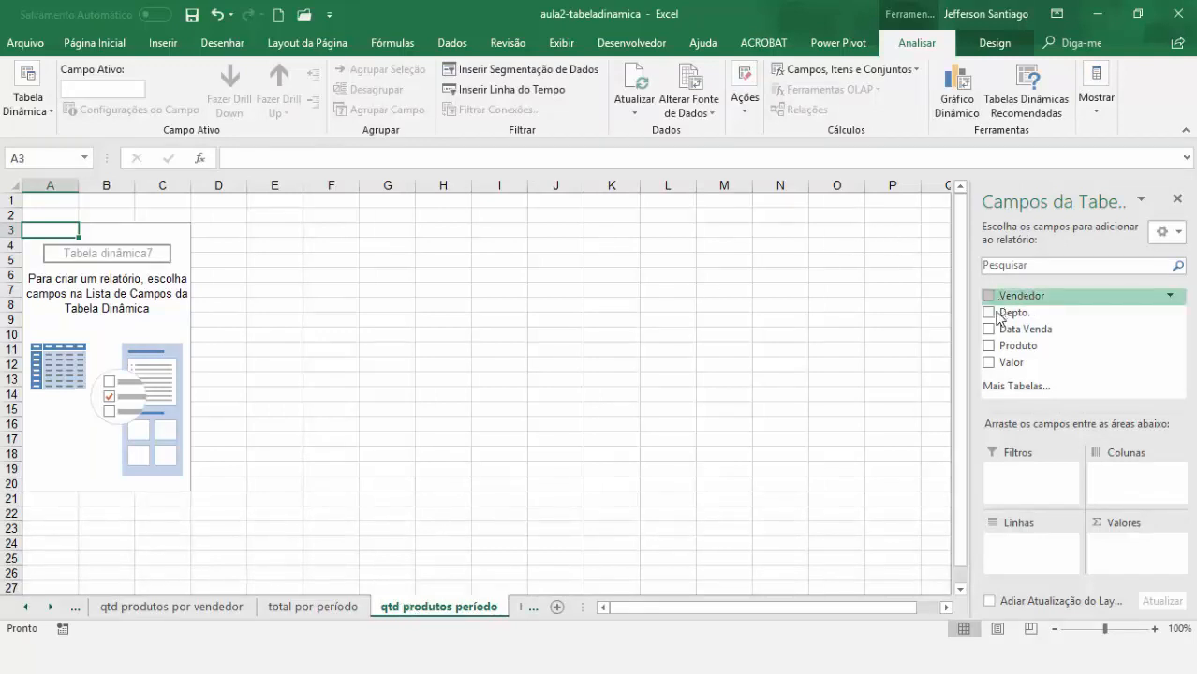
pyautogui.click(989, 346)
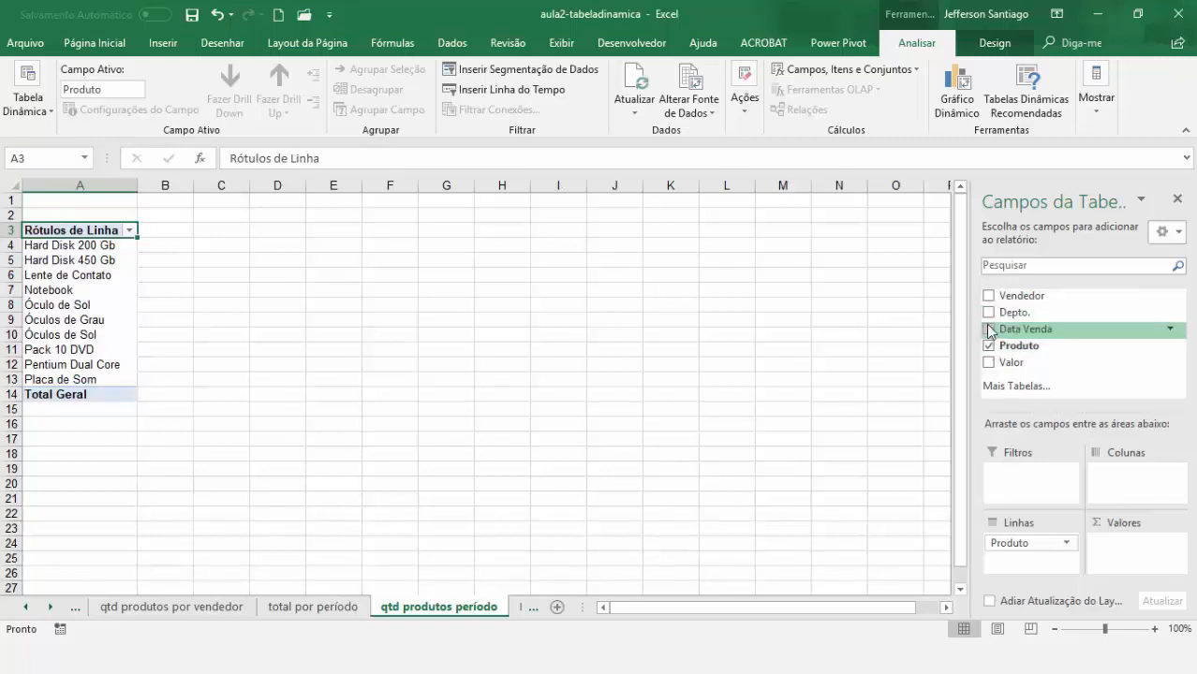
pyautogui.click(988, 330)
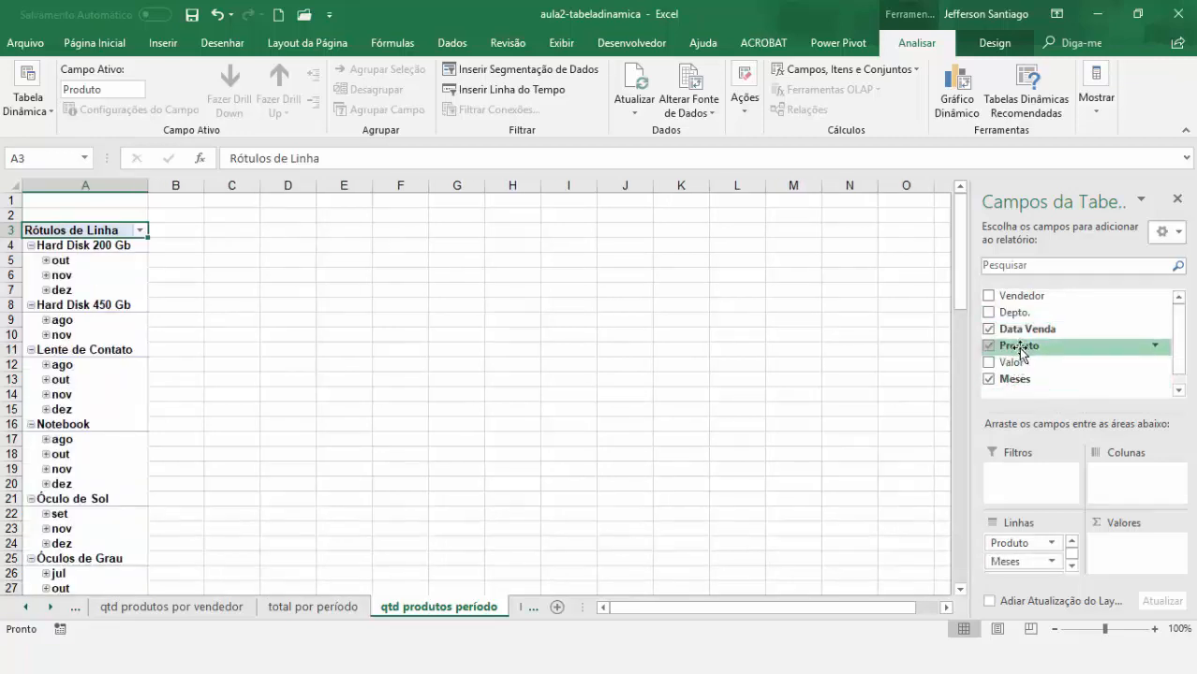
pyautogui.moveTo(1024, 359); pyautogui.dragTo(1123, 548)
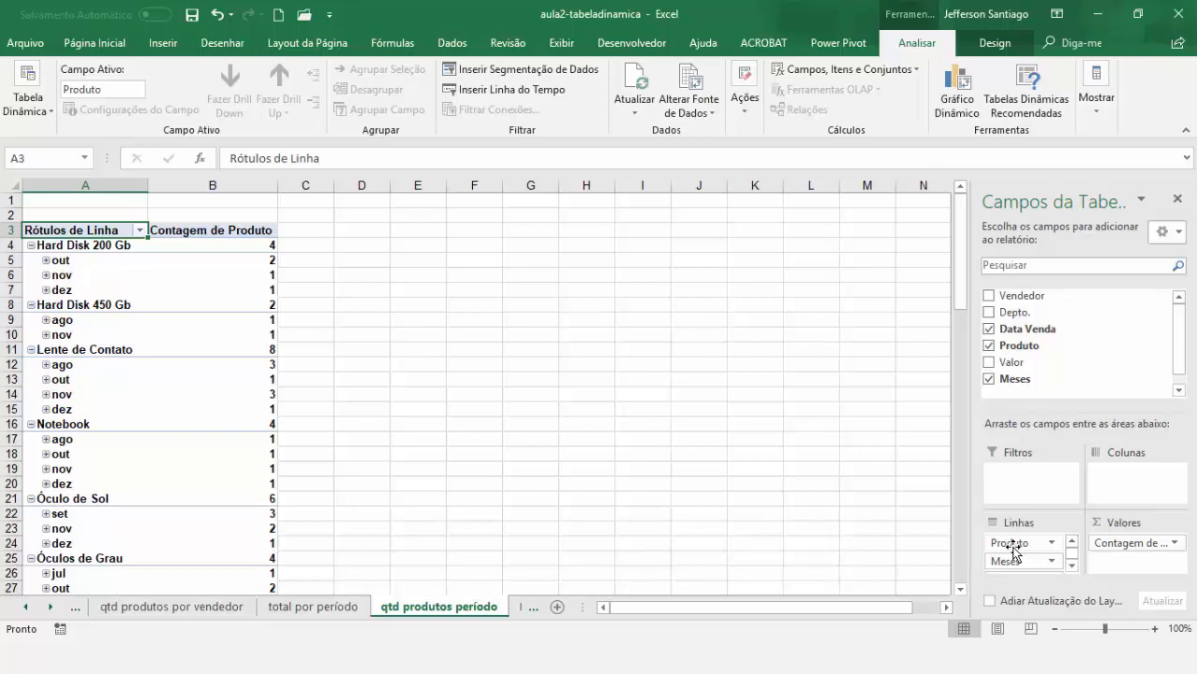
pyautogui.moveTo(1013, 561); pyautogui.dragTo(1015, 547)
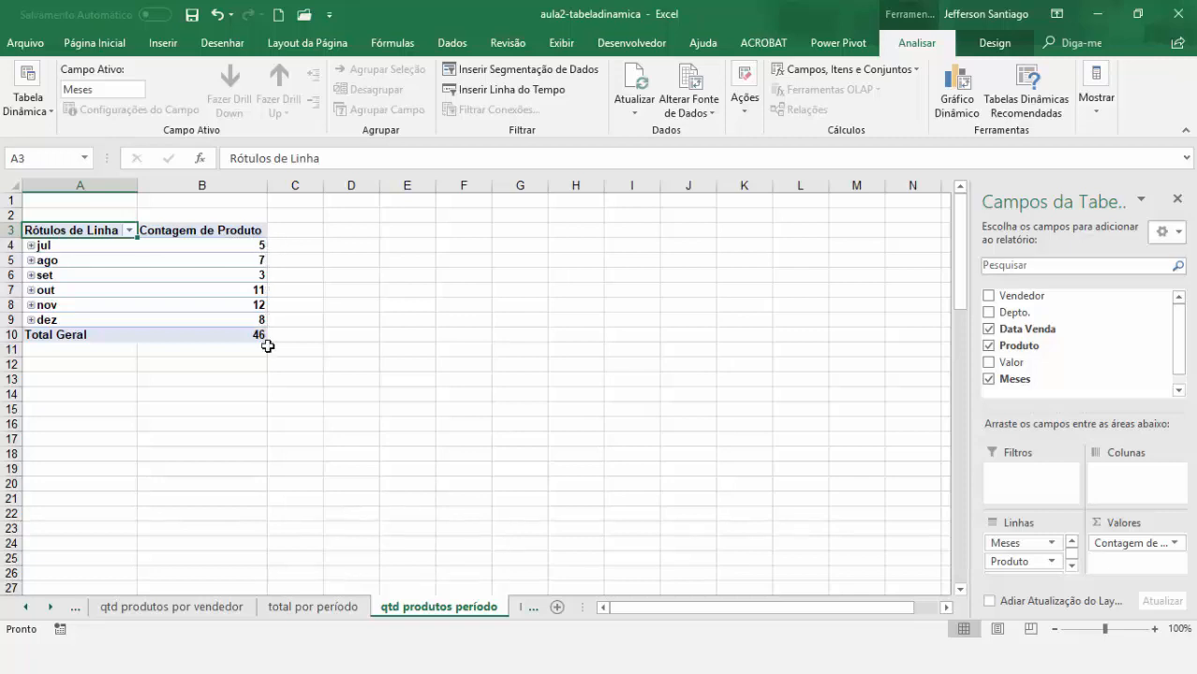
# Return to the Exercício sheet and select the question "Quais foram os produtos vendidos por cada vendedor".
pyautogui.click(519, 611)
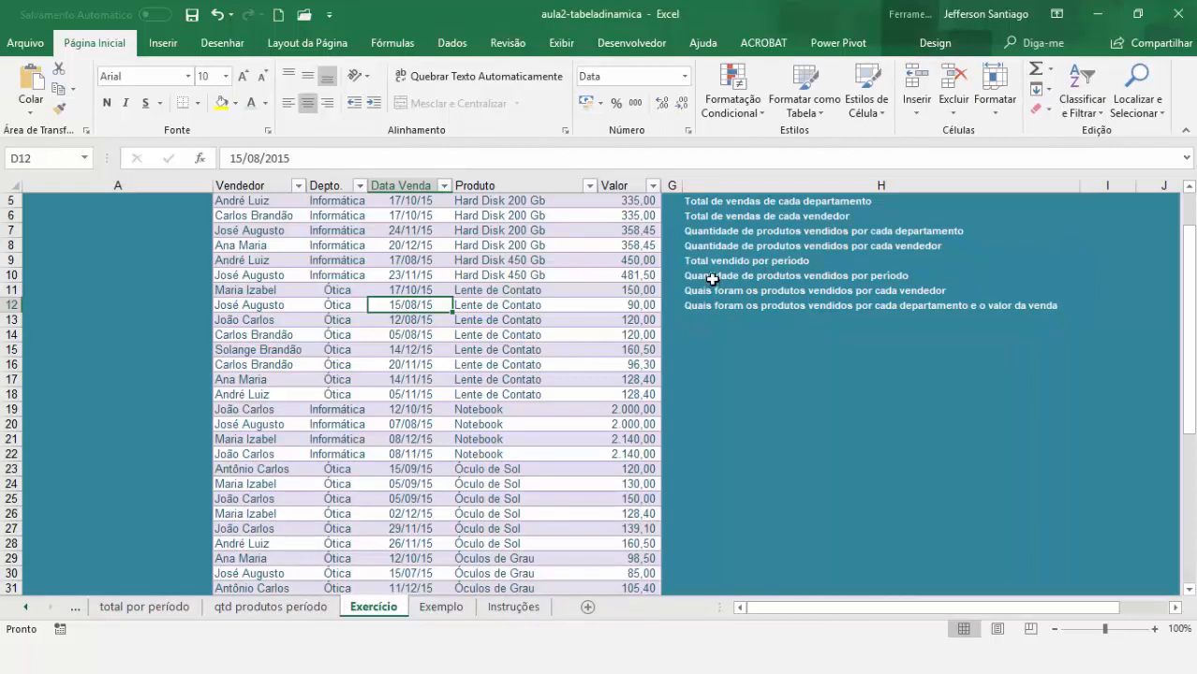
pyautogui.click(711, 277)
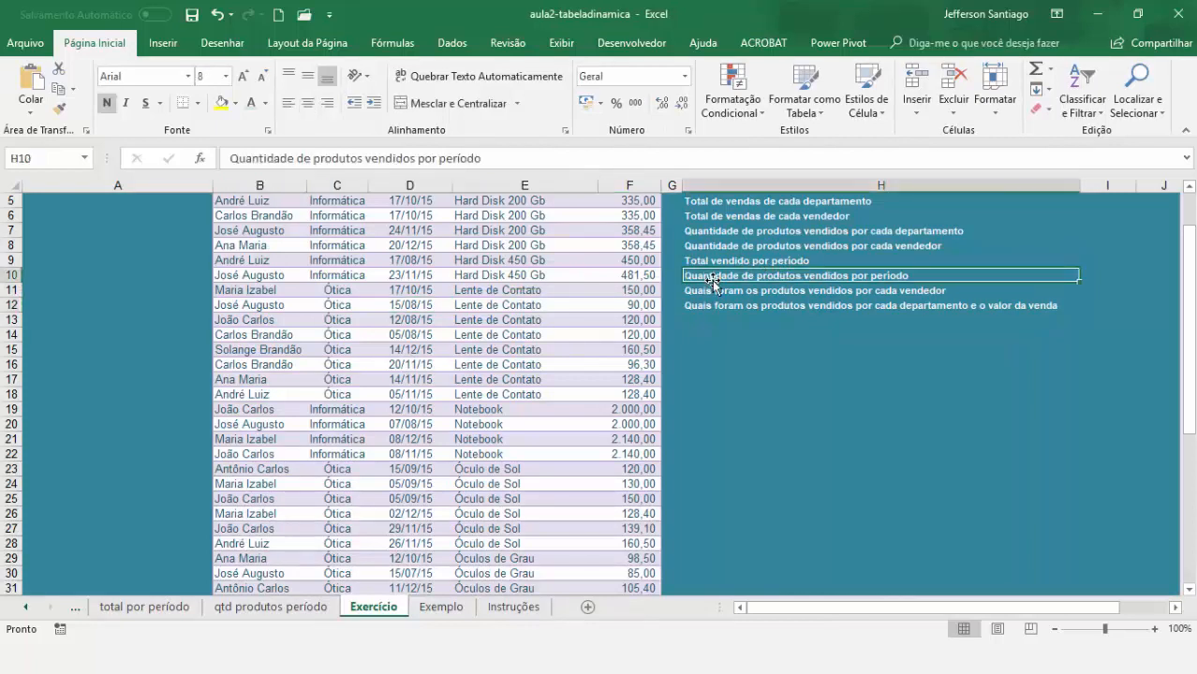
pyautogui.click(717, 297)
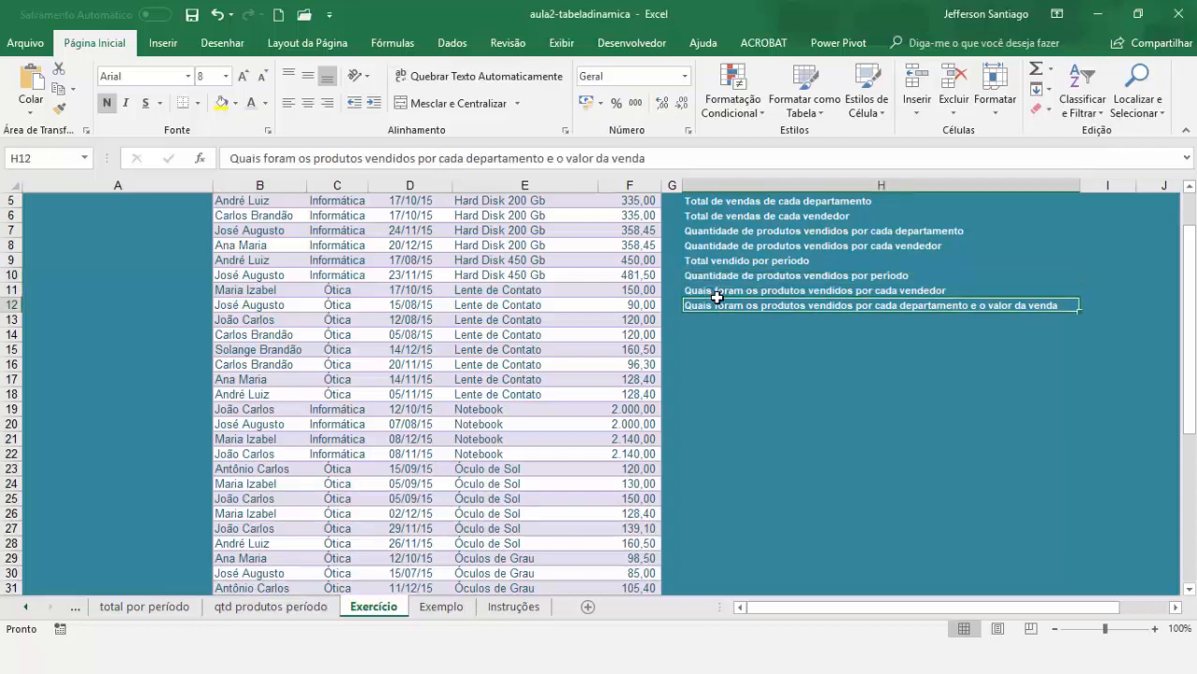
pyautogui.click(719, 292)
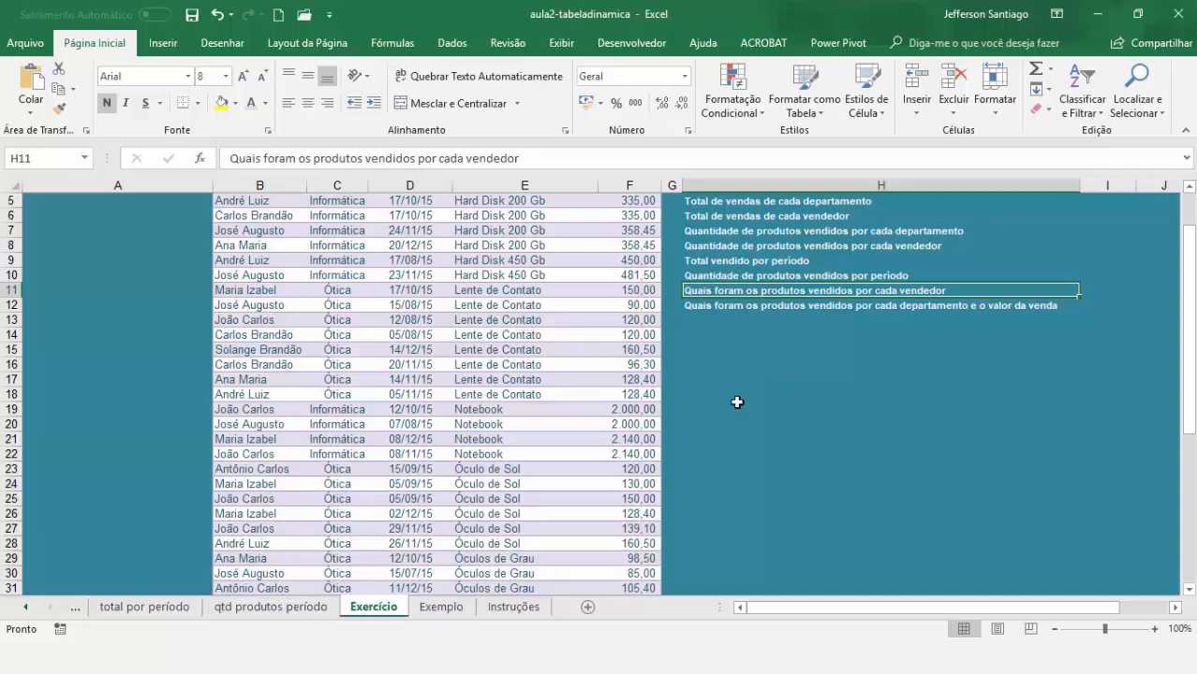
# Create another pivot table from Tabela1 on a new sheet, with Produto and Vendedor as row fields.
pyautogui.click(337, 362)
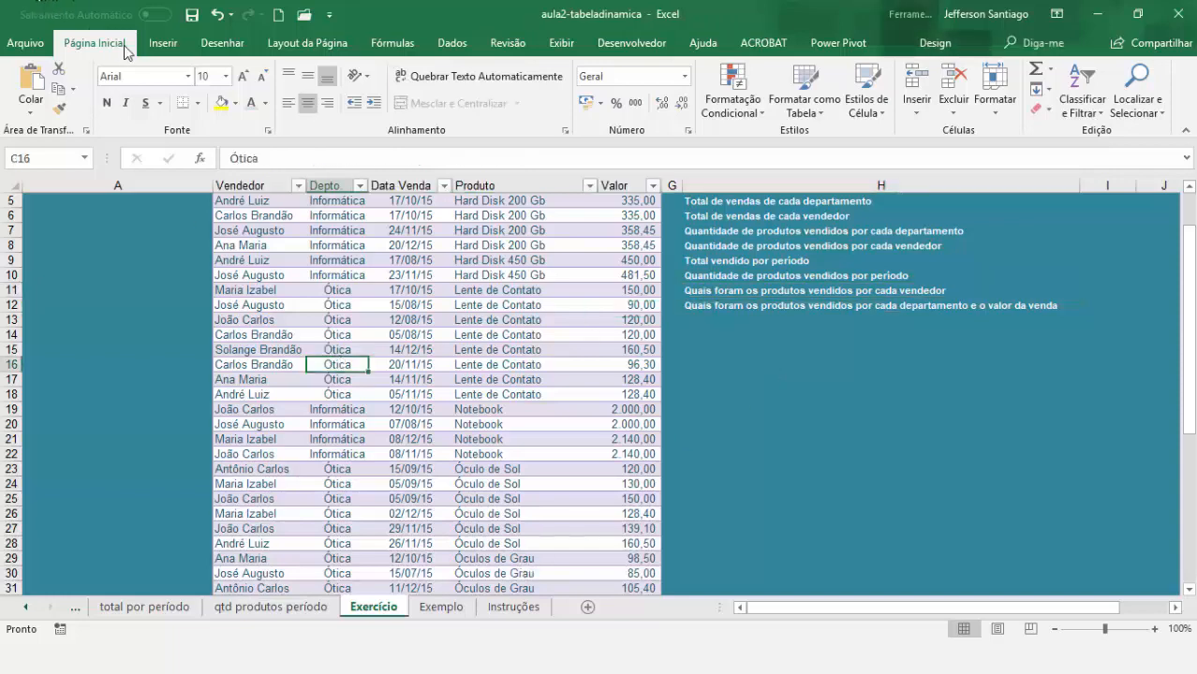
pyautogui.click(163, 43)
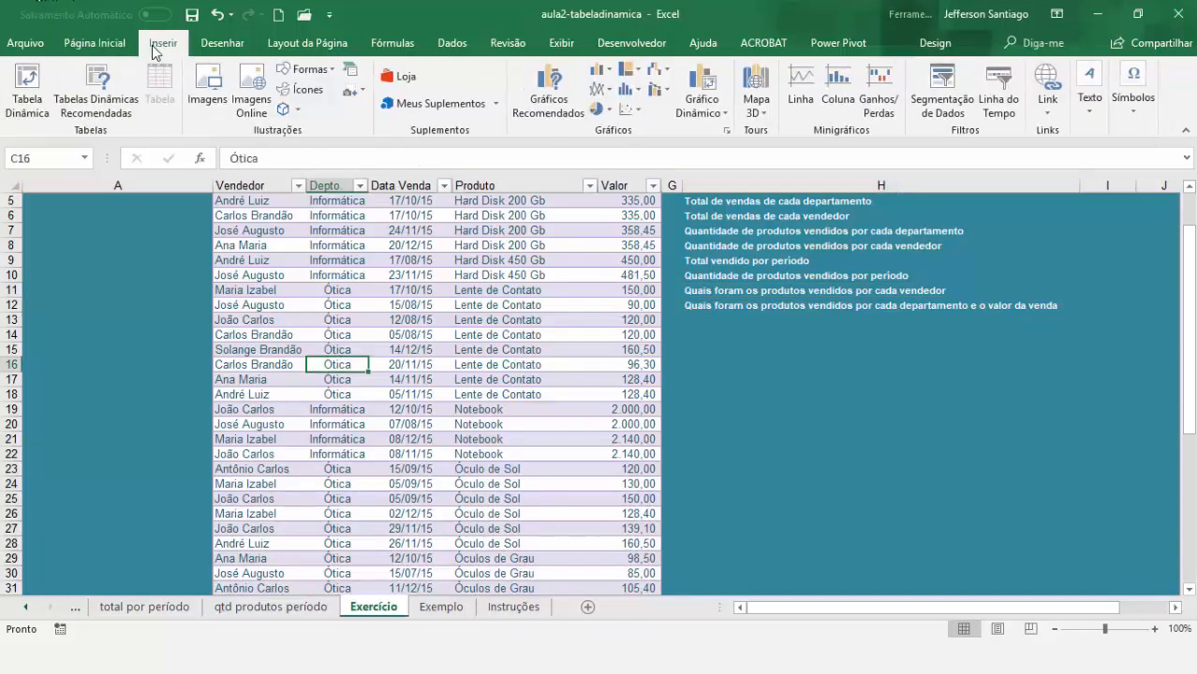
pyautogui.click(33, 86)
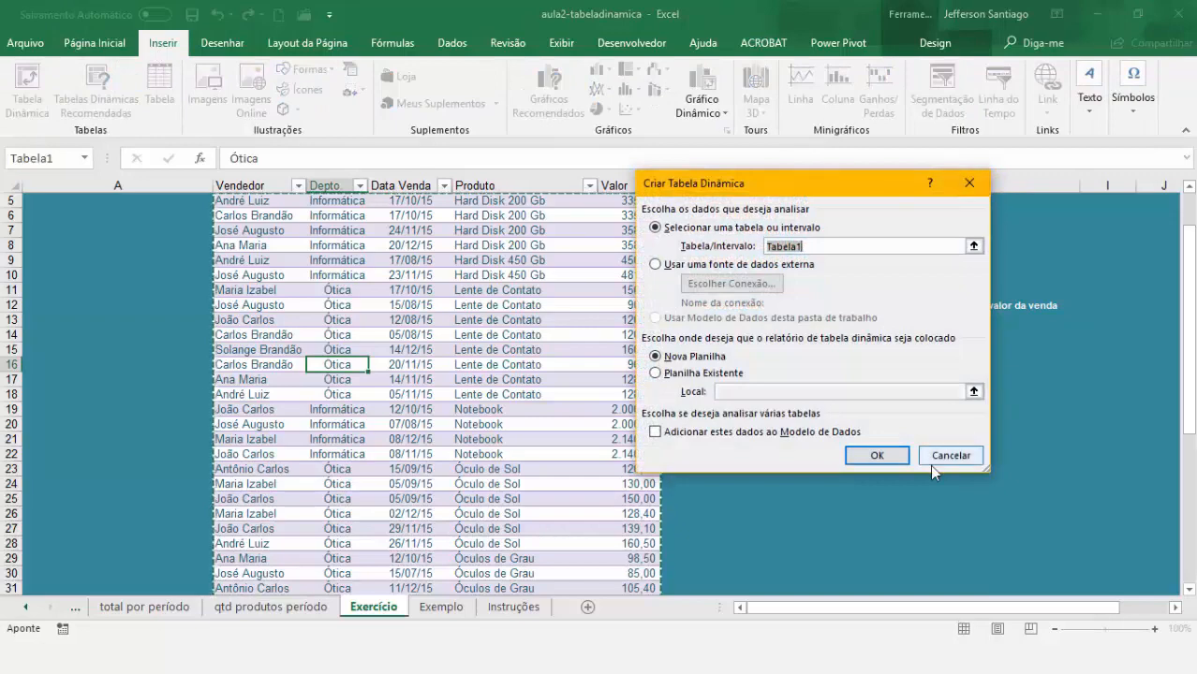
pyautogui.click(877, 455)
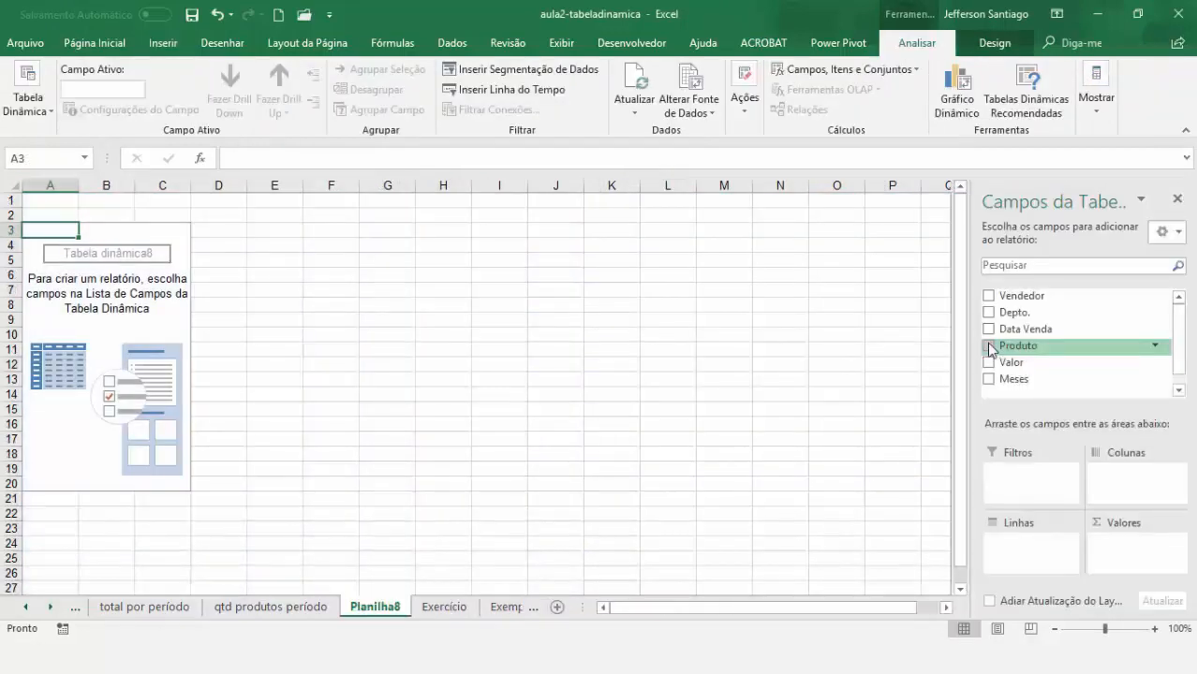
pyautogui.click(987, 346)
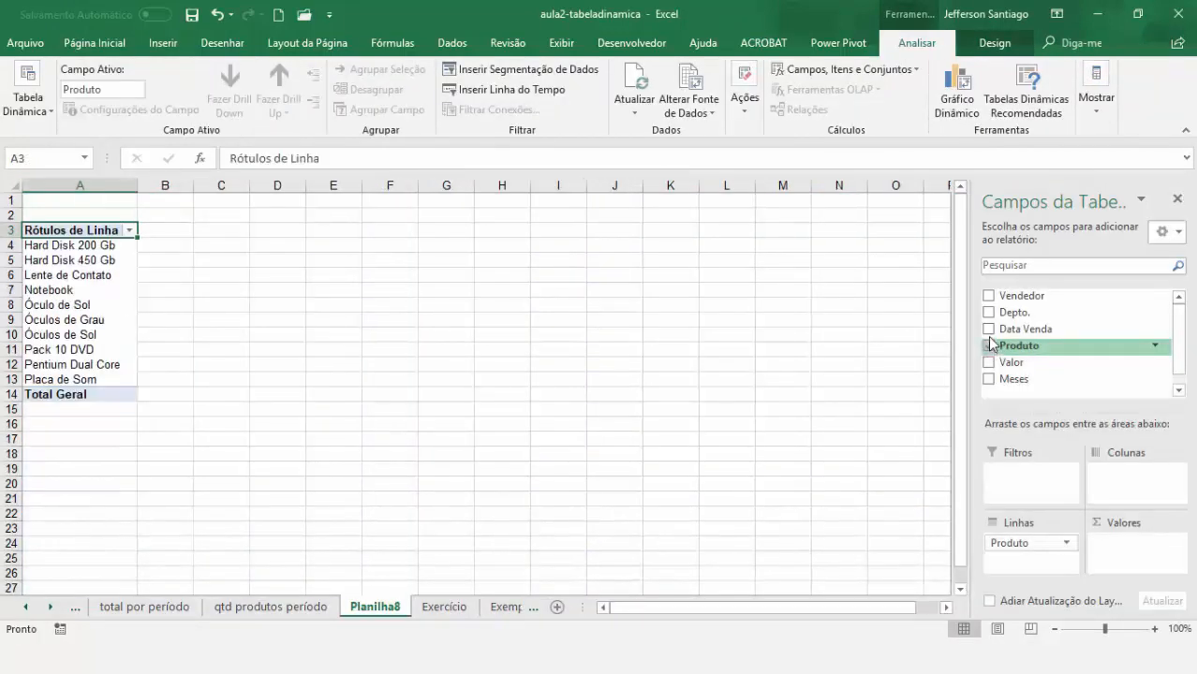
pyautogui.click(988, 296)
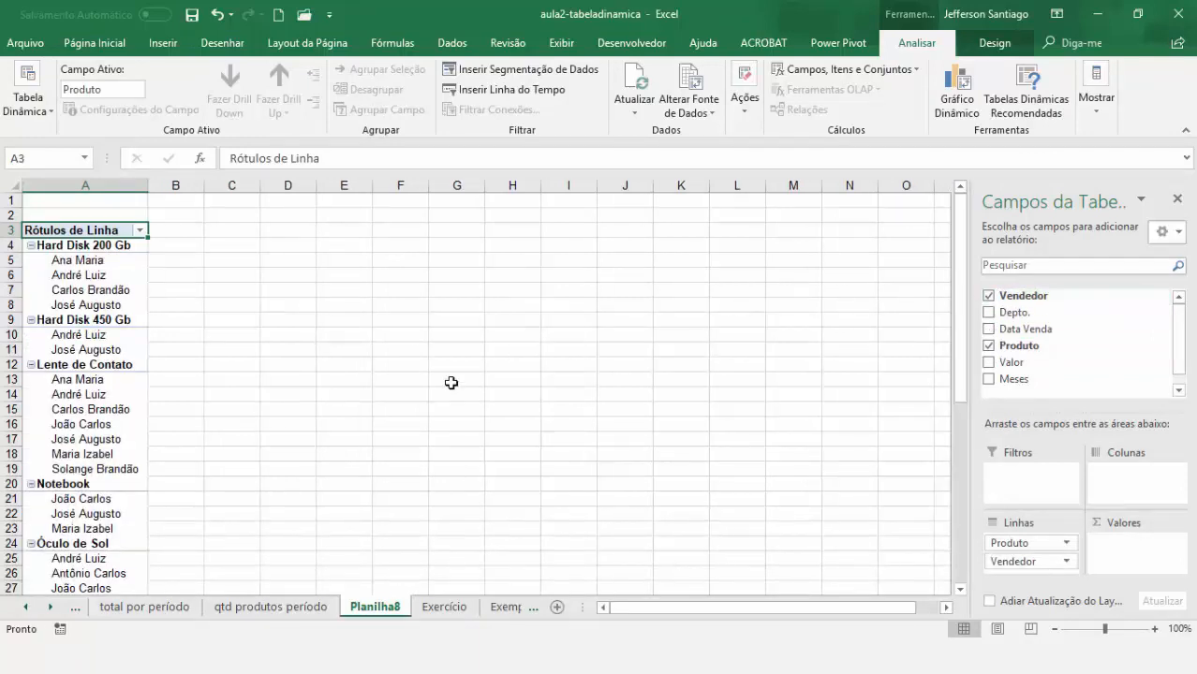
# Check the question list on the Exercício sheet and rename Planilha8 as "produtos vendidos por vendedor".
pyautogui.click(443, 607)
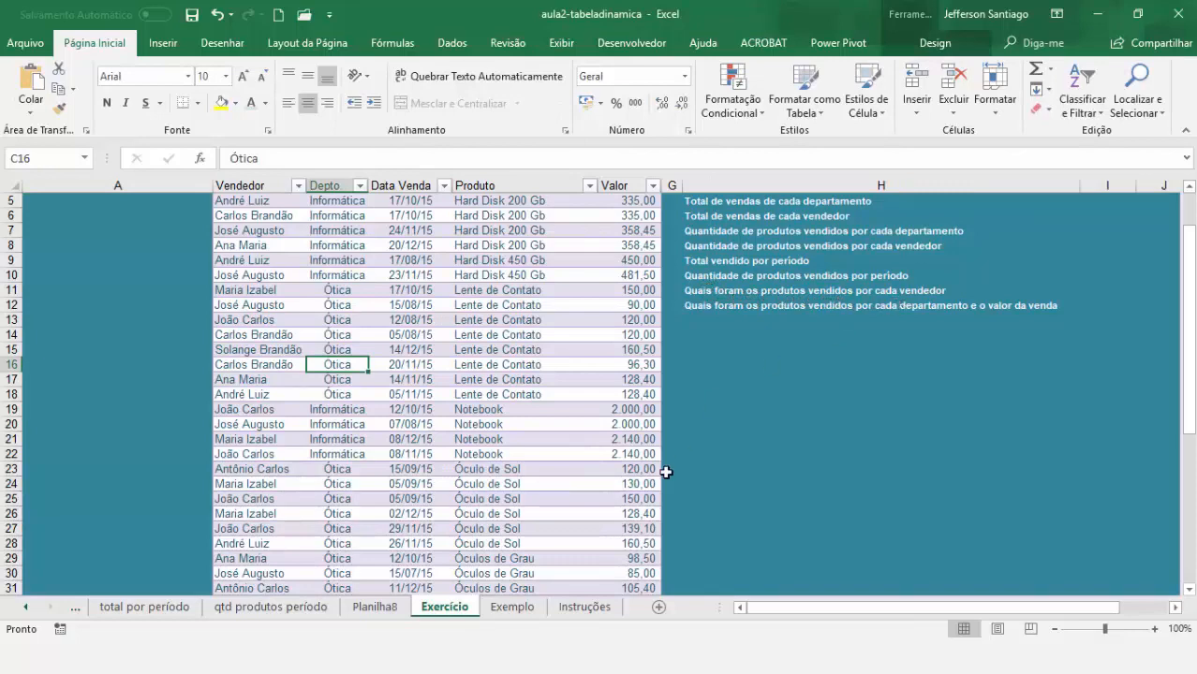
pyautogui.click(367, 609)
pyautogui.doubleClick(367, 607)
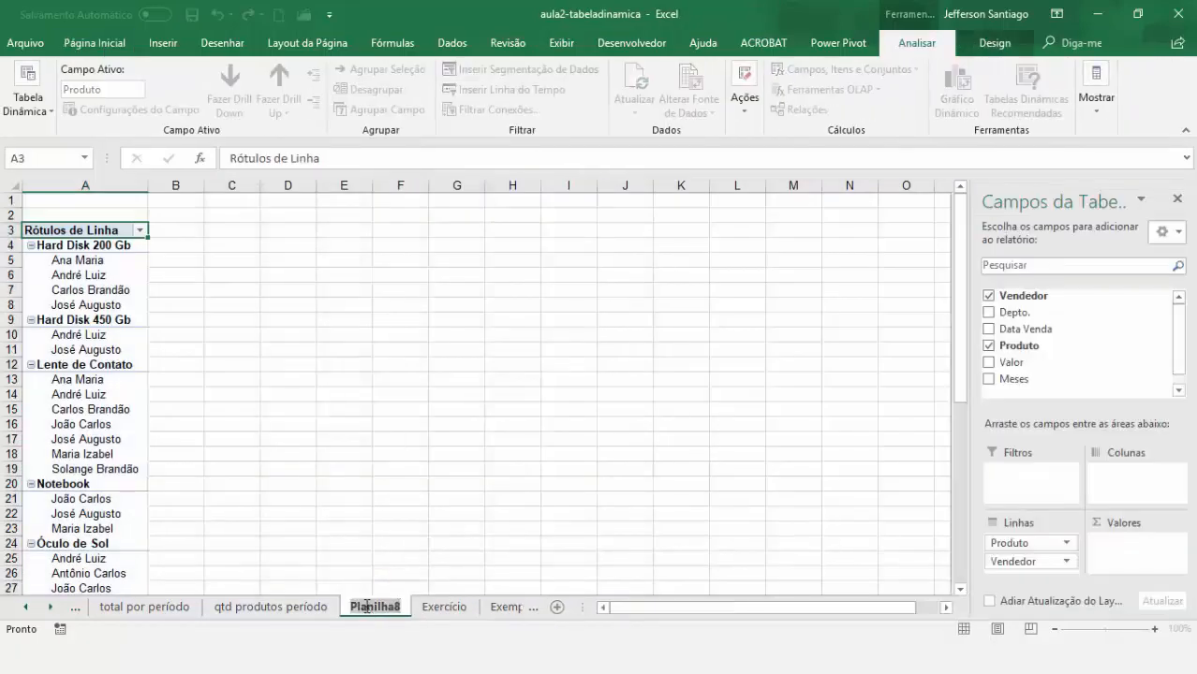
pyautogui.write('produtos ve')
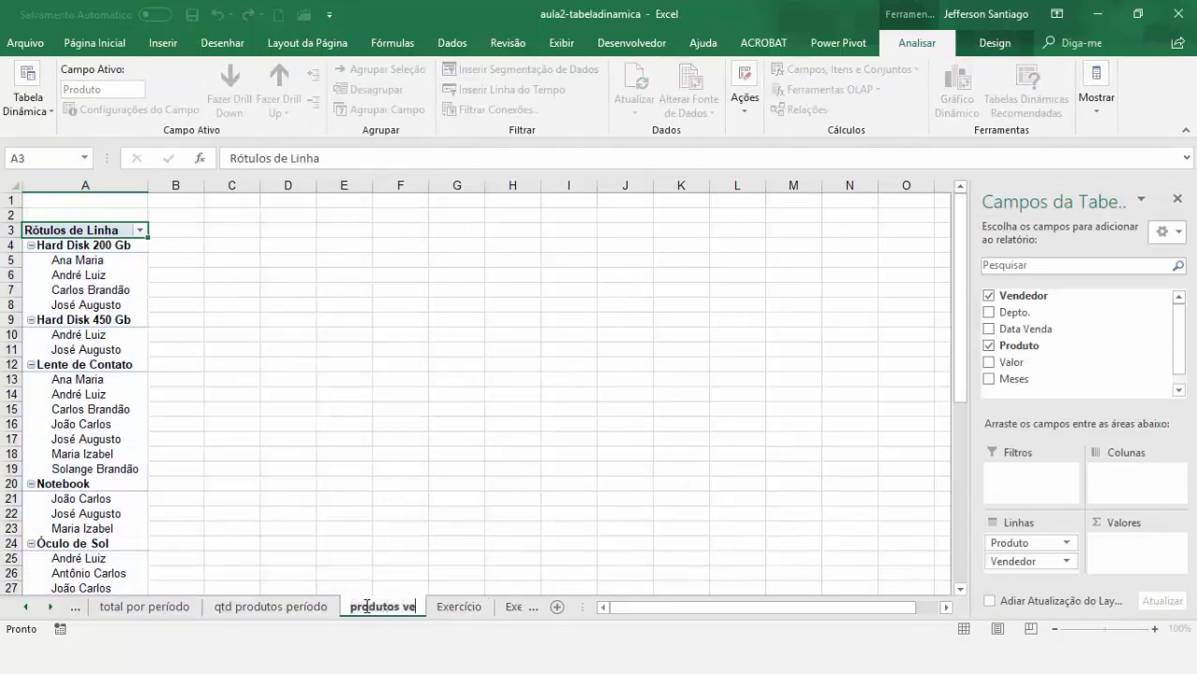
pyautogui.write('ndidos p')
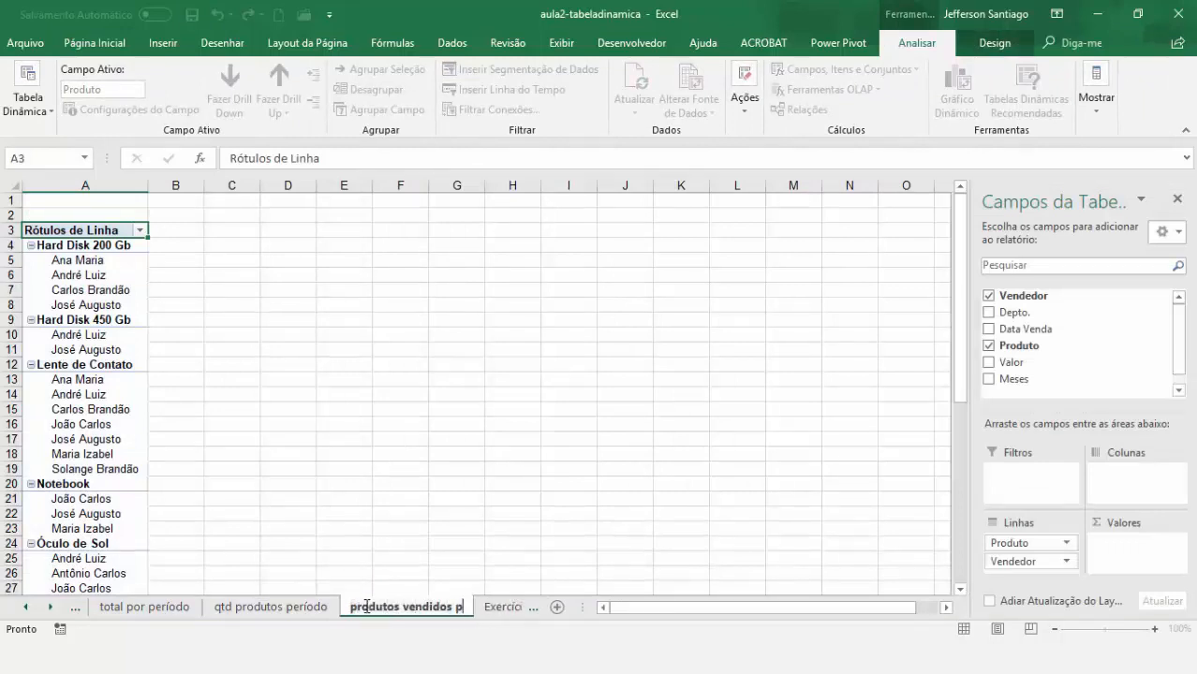
pyautogui.write('or vend')
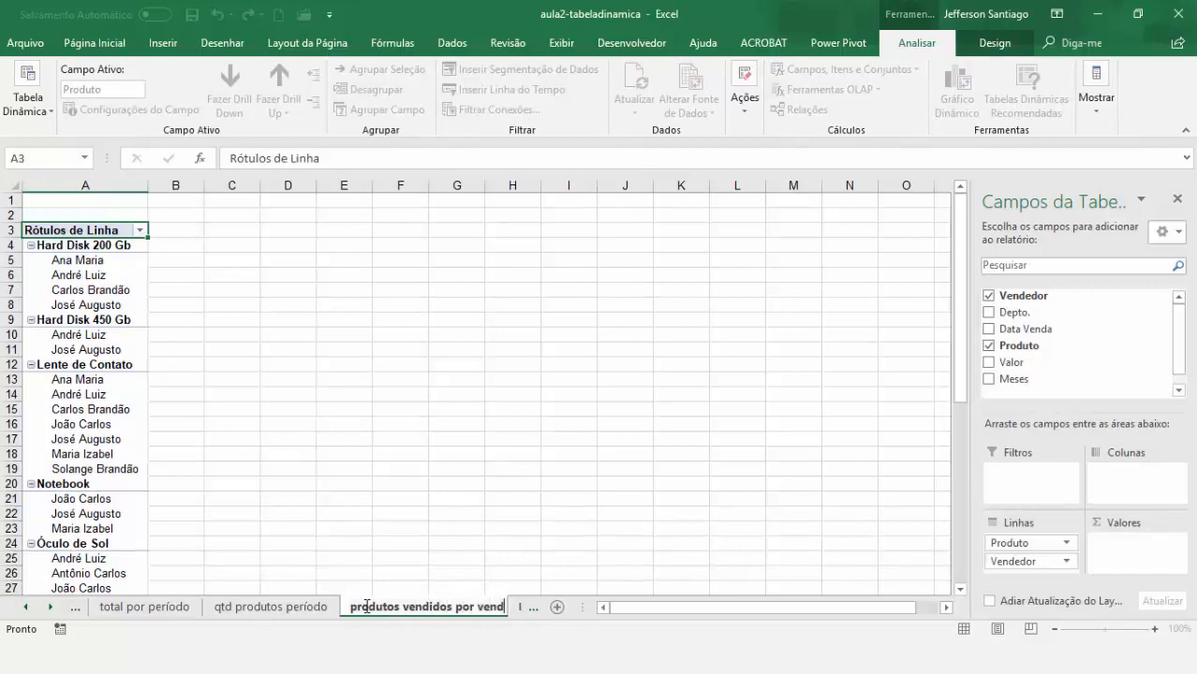
pyautogui.write('edor')
pyautogui.press('Return')
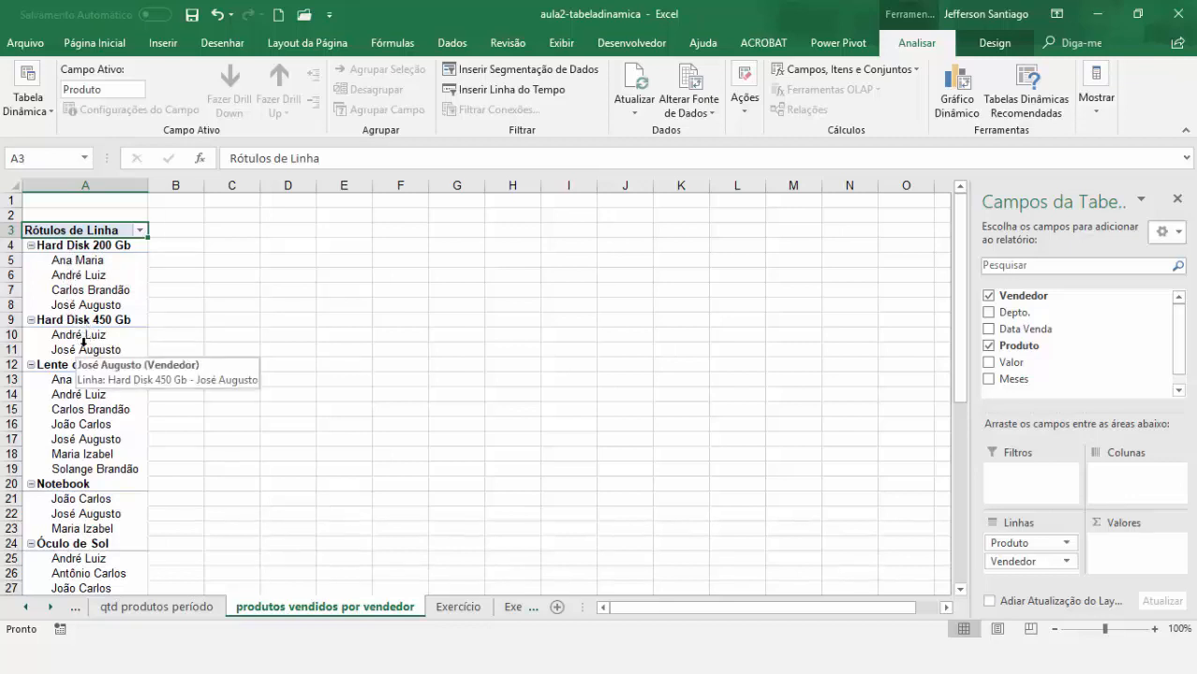
# Reorder the pivot table's row fields so that Vendedor comes above Produto, grouping the products under each seller.
pyautogui.click(100, 336)
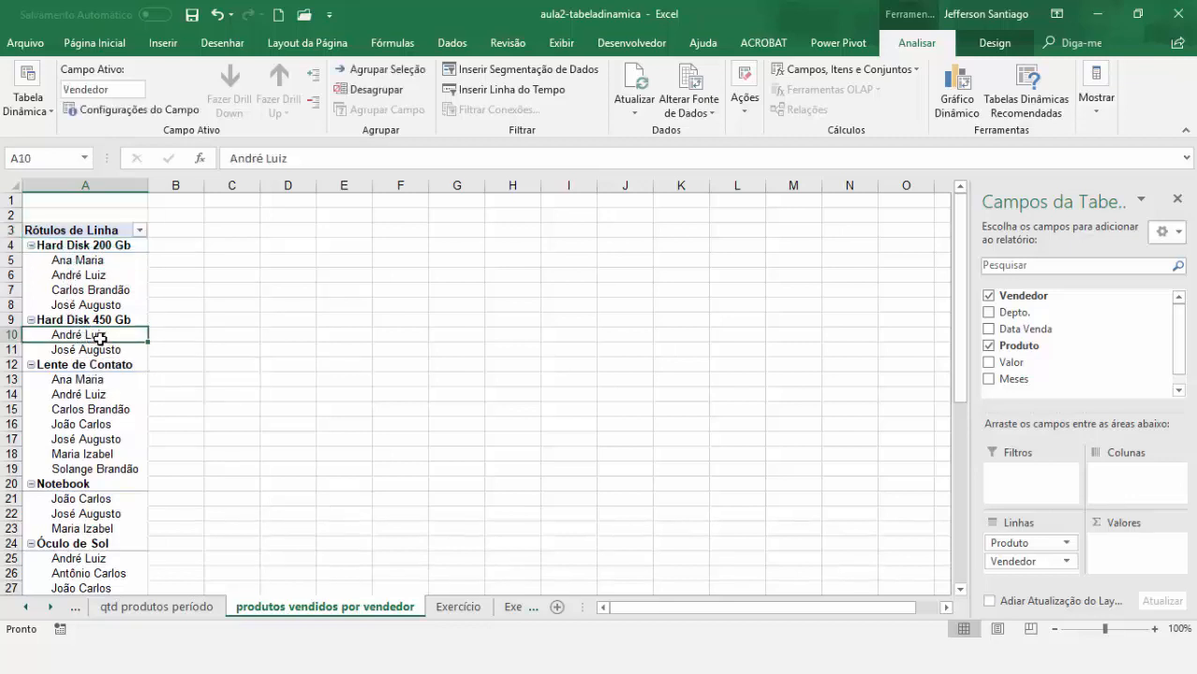
pyautogui.click(100, 265)
pyautogui.click(95, 272)
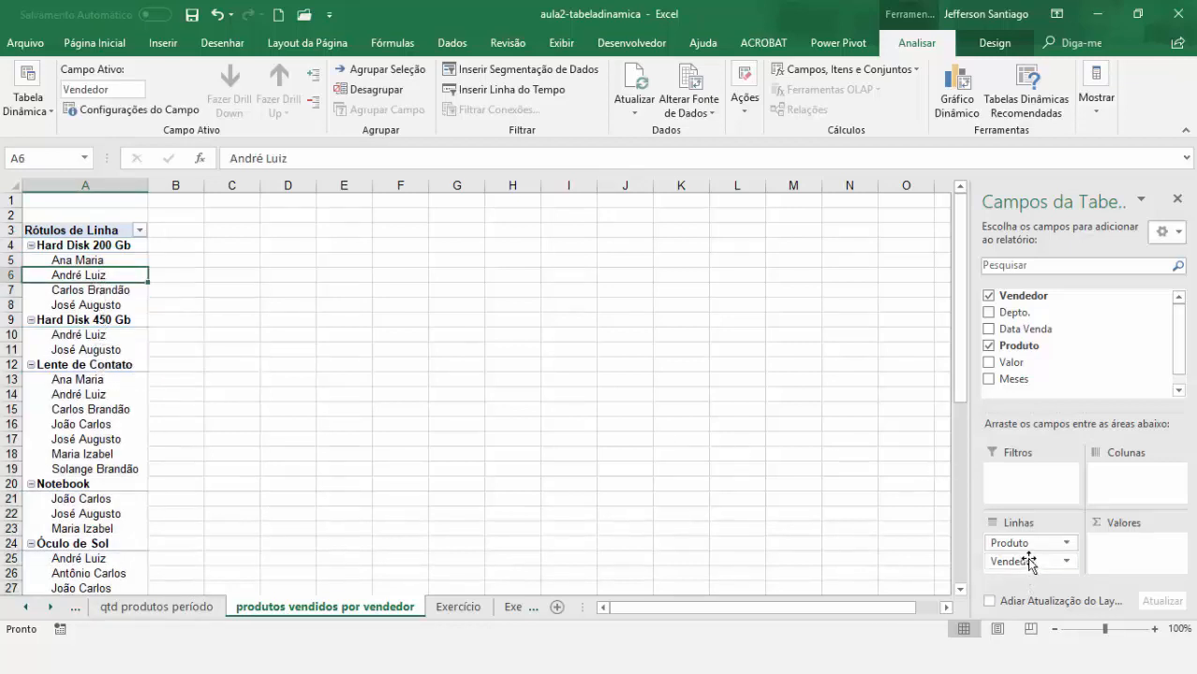
pyautogui.moveTo(1029, 560); pyautogui.dragTo(1029, 541)
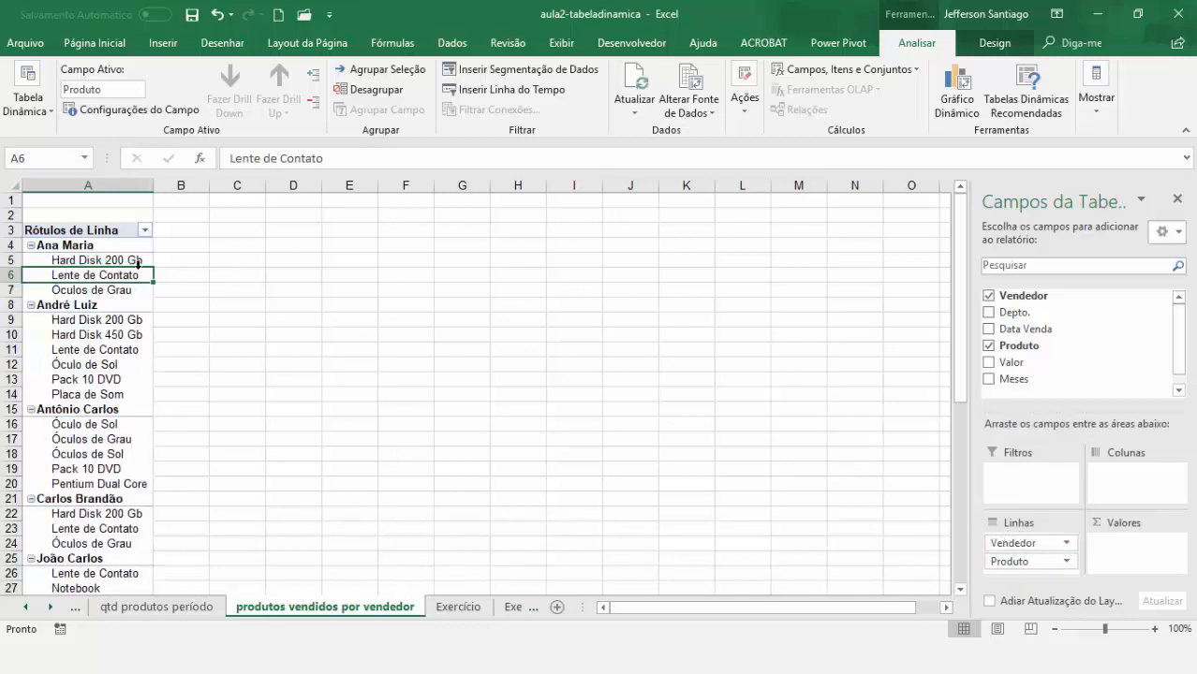
# Collapse the product lists of all sellers, and move Produto above Vendedor in the pivot table's row fields.
pyautogui.click(92, 245)
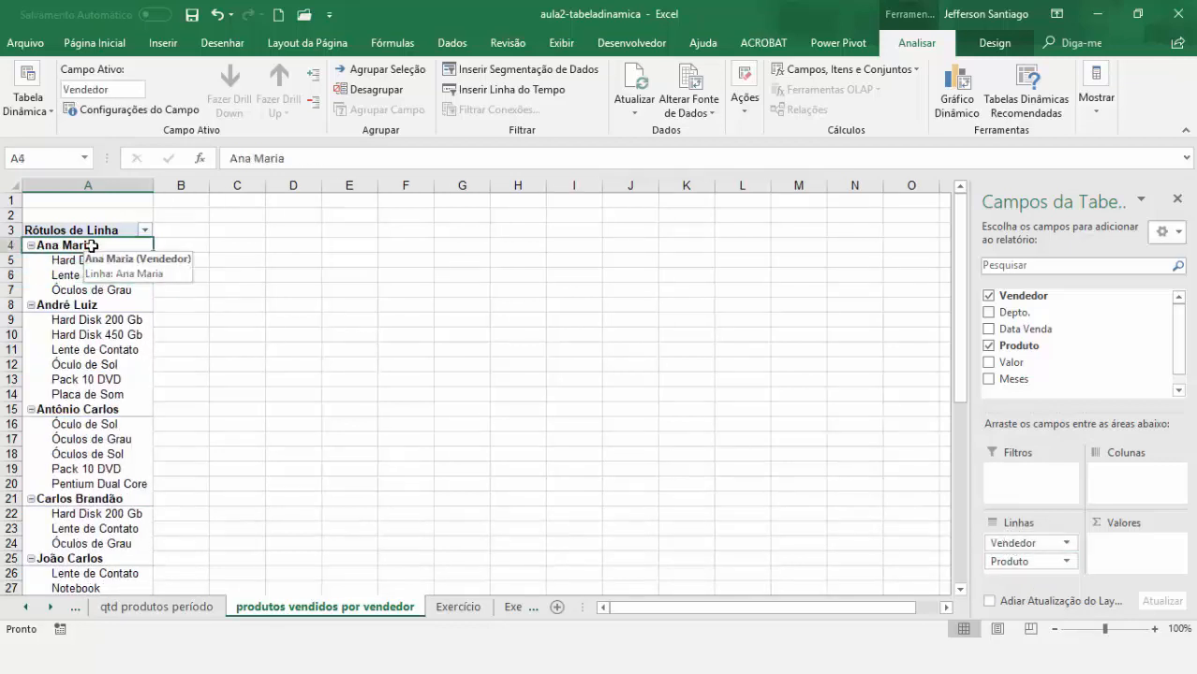
pyautogui.click(106, 305)
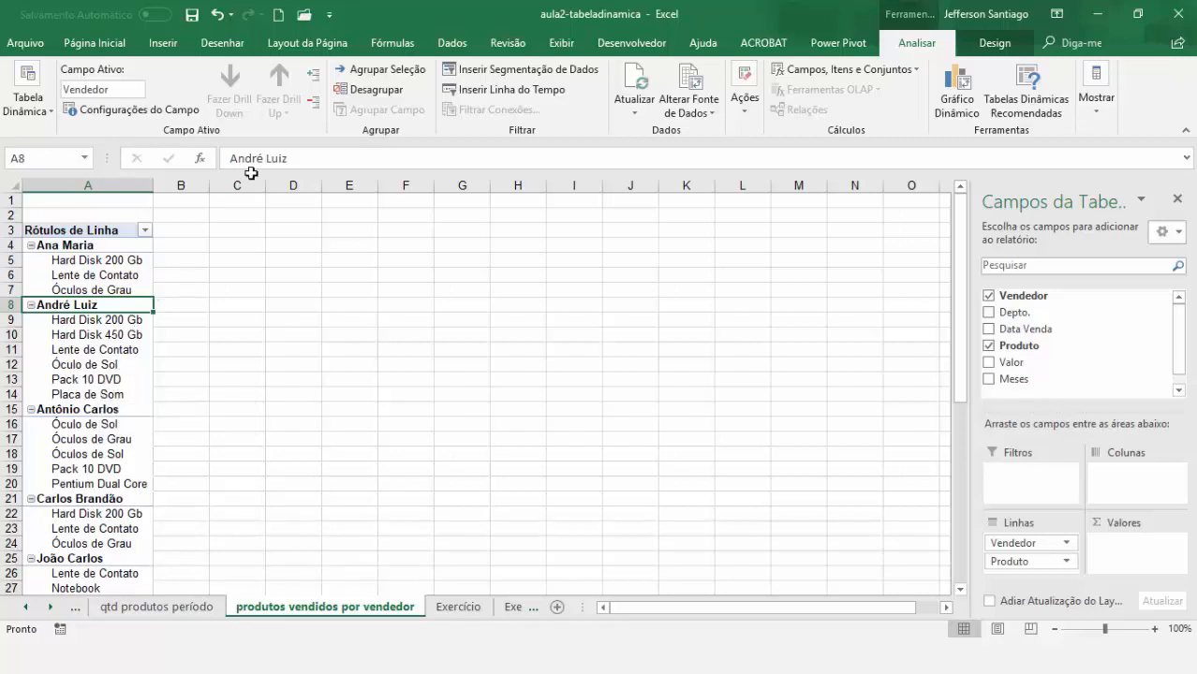
pyautogui.click(310, 106)
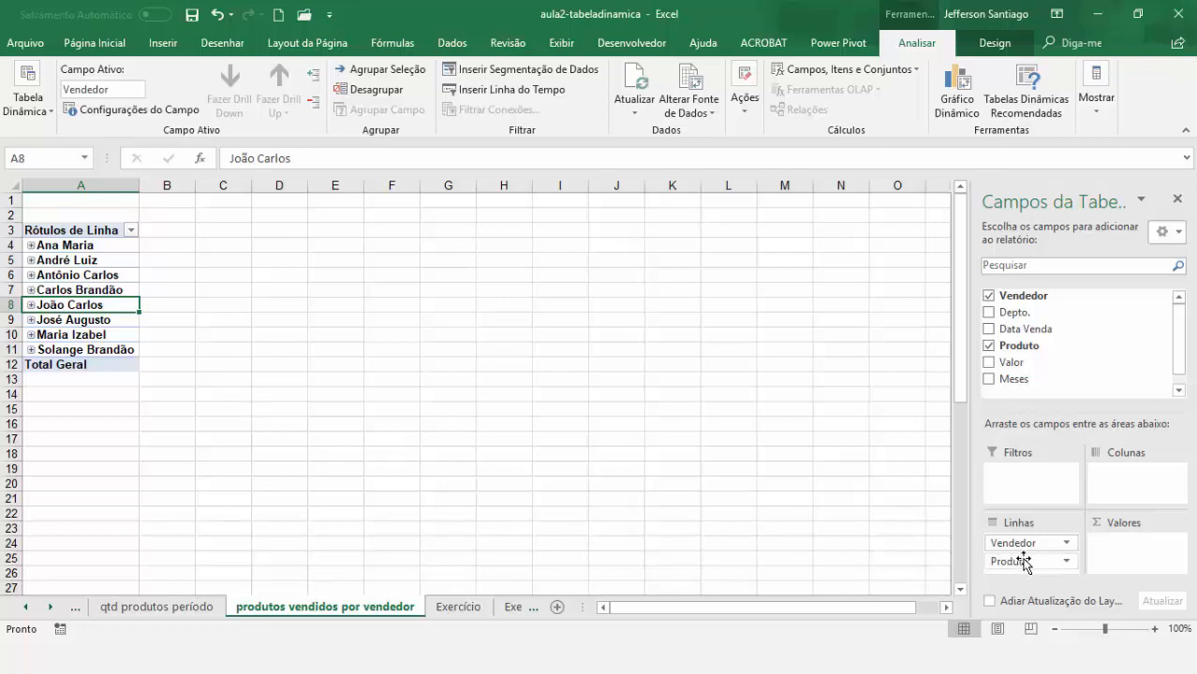
pyautogui.moveTo(1024, 560); pyautogui.dragTo(1026, 541)
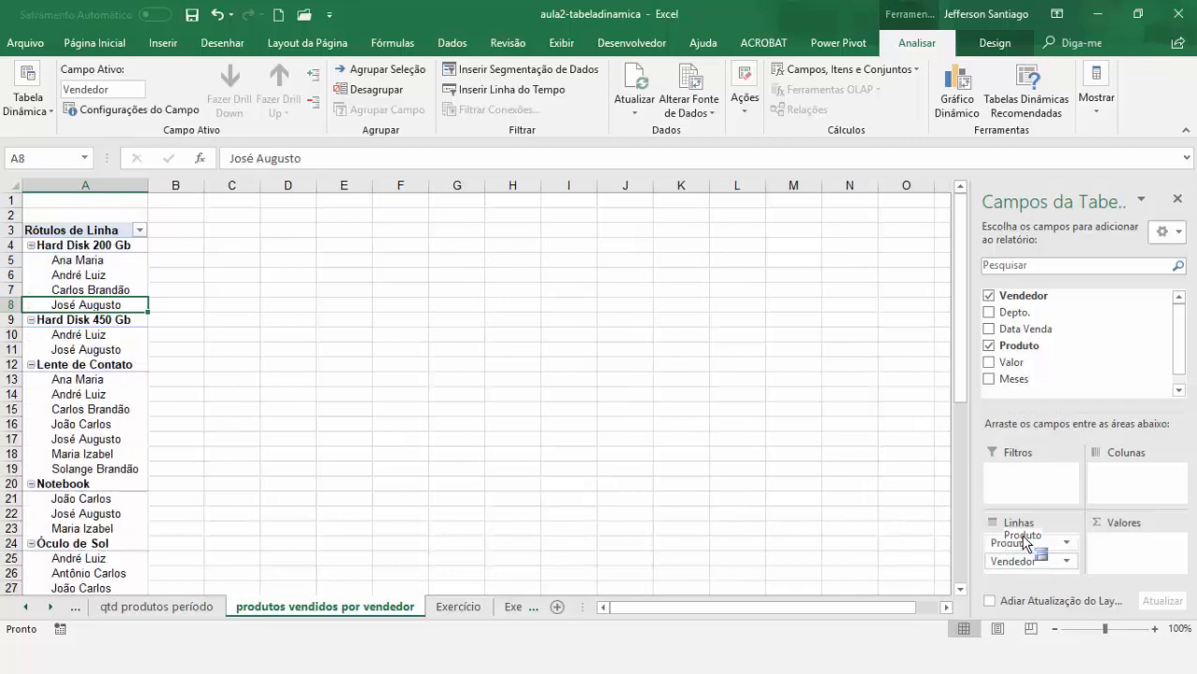
# Collapse the seller lists under every product, and move Vendedor back above Produto in the pivot table's row fields.
pyautogui.click(313, 103)
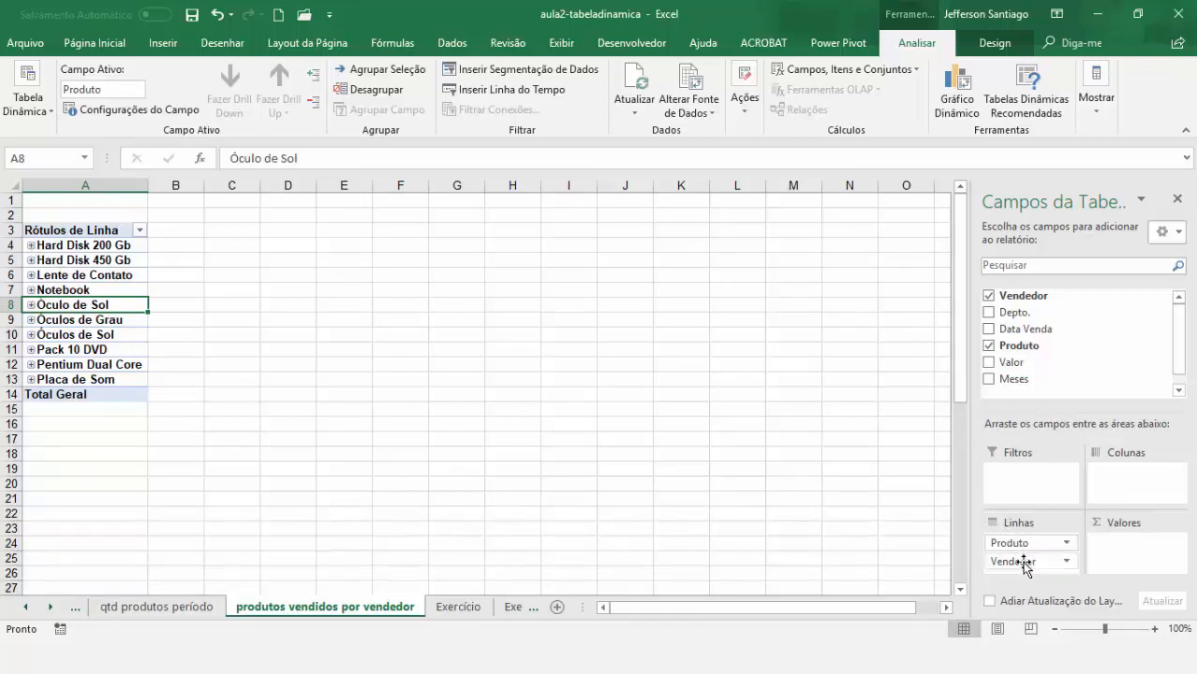
pyautogui.moveTo(1026, 564)
pyautogui.mouseDown()
pyautogui.moveTo(1039, 549)
pyautogui.moveTo(1027, 541)
pyautogui.mouseUp()
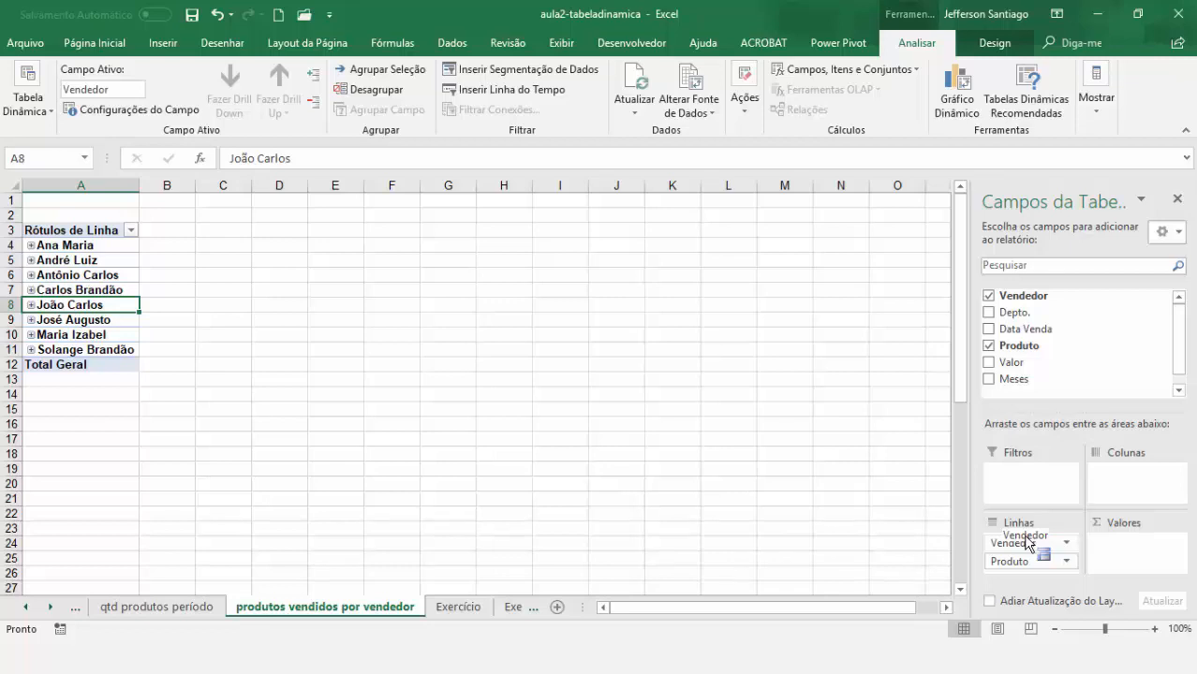
pyautogui.moveTo(1027, 543); pyautogui.dragTo(1017, 542)
# Create another empty pivot table from Tabela1 on the Exercício sheet, placing it on a new sheet.
pyautogui.click(459, 607)
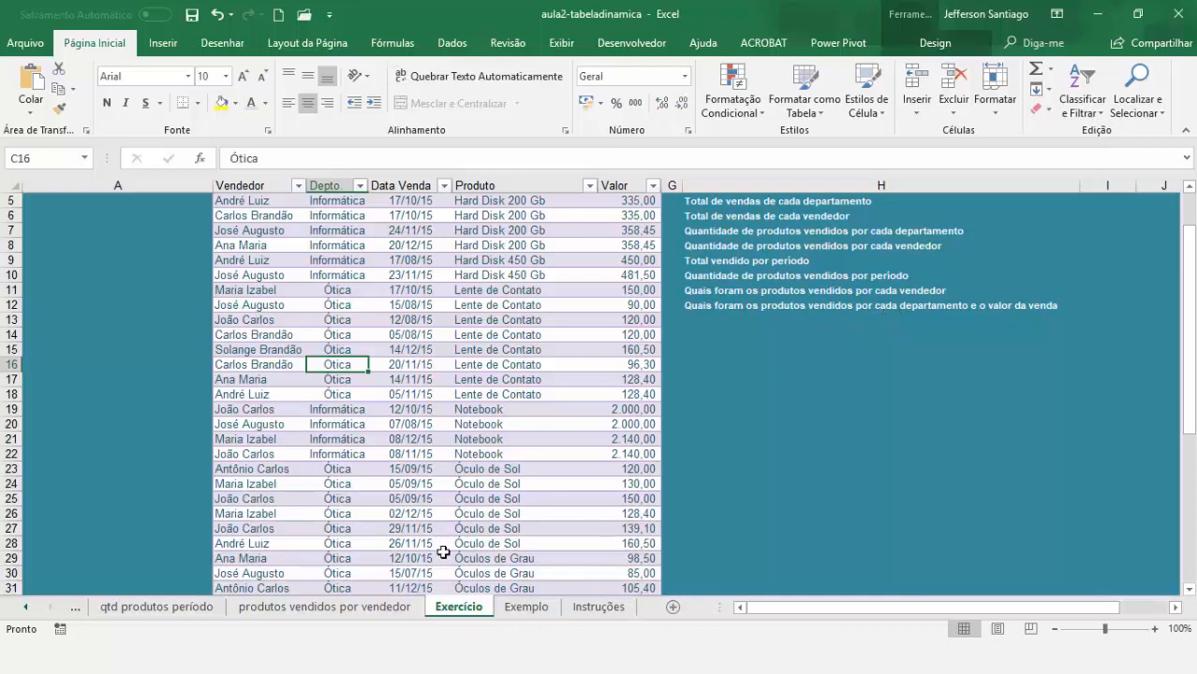
pyautogui.click(163, 43)
pyautogui.click(20, 86)
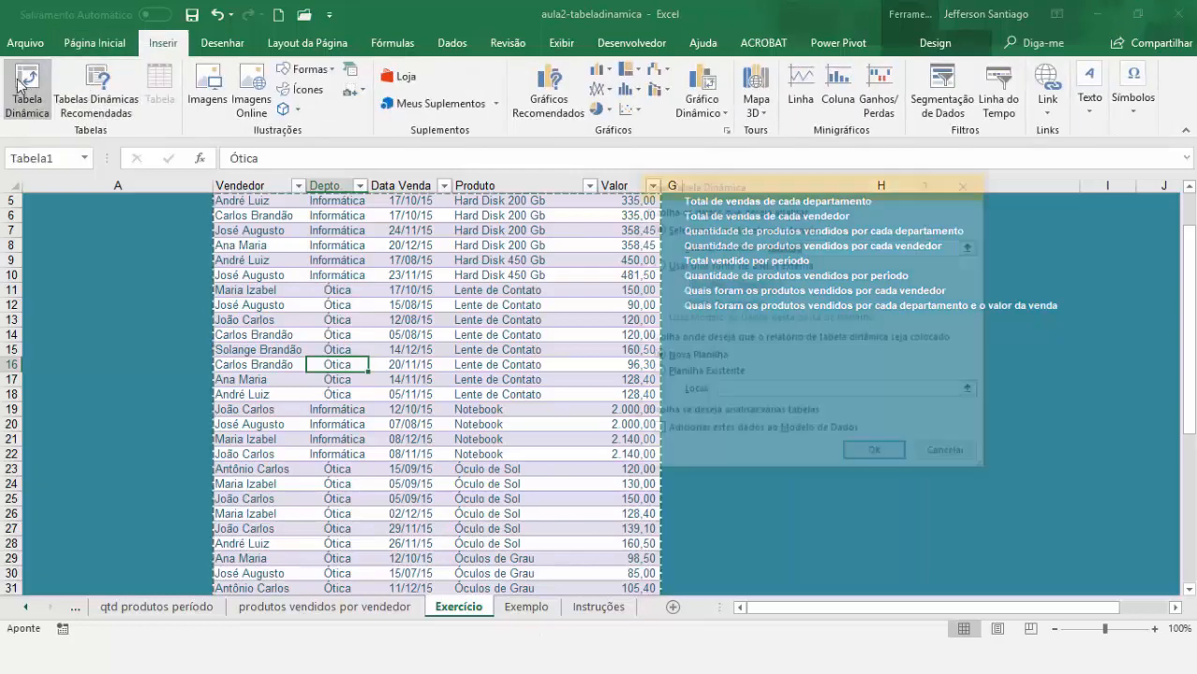
pyautogui.click(892, 459)
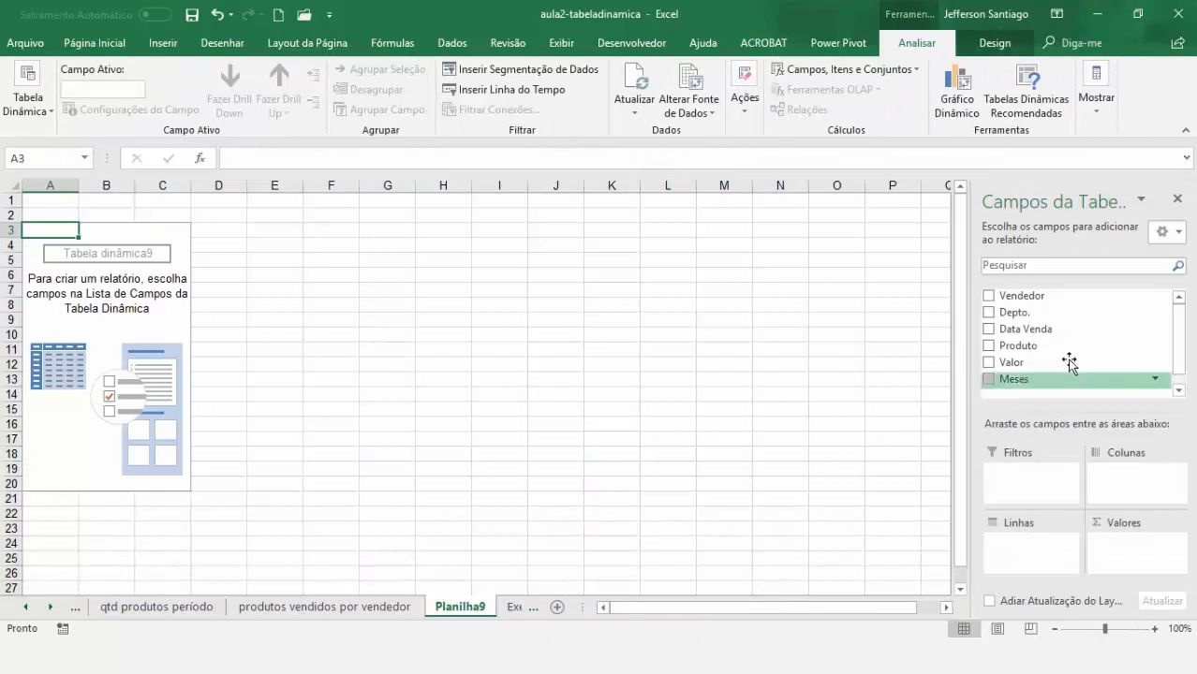
# Rename Planilha9 as "produtos vendidos por depto".
pyautogui.doubleClick(464, 609)
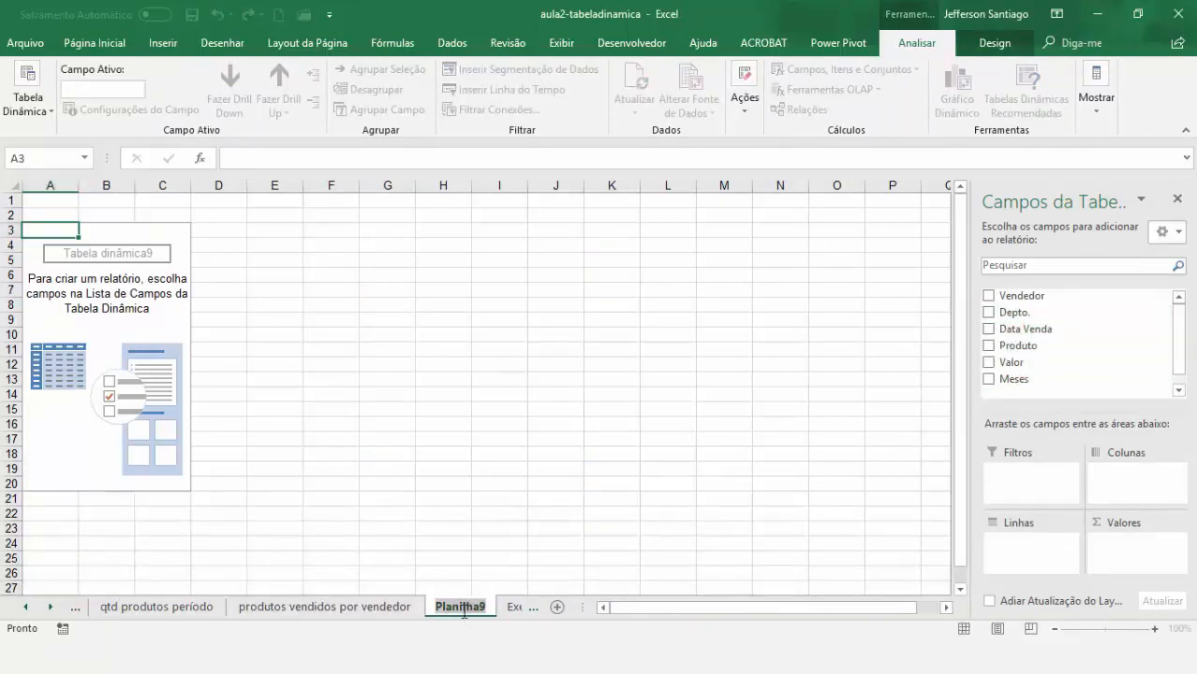
pyautogui.write('Exercício')
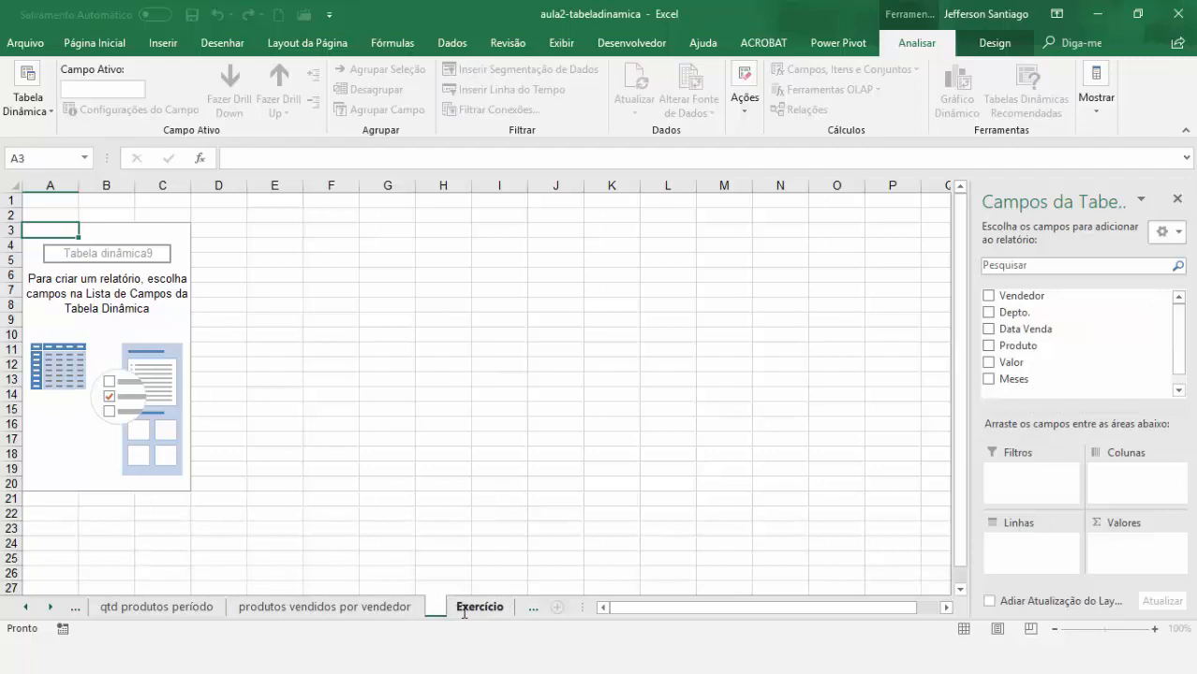
pyautogui.write('prod')
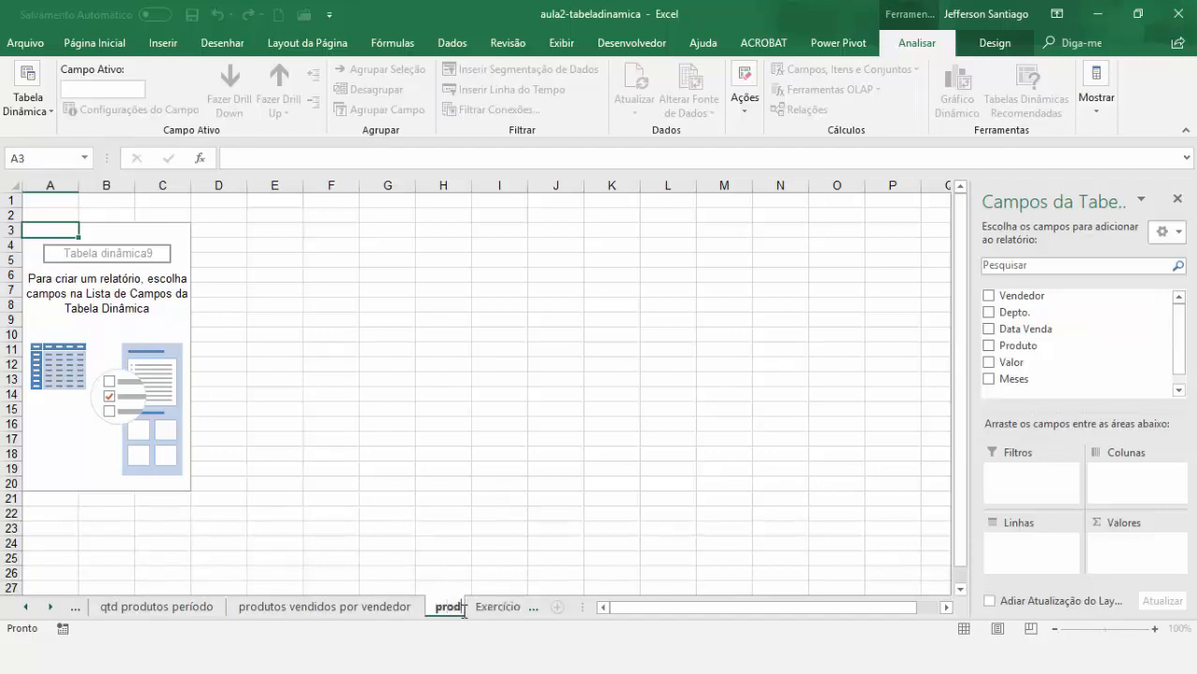
pyautogui.write('utos vendido')
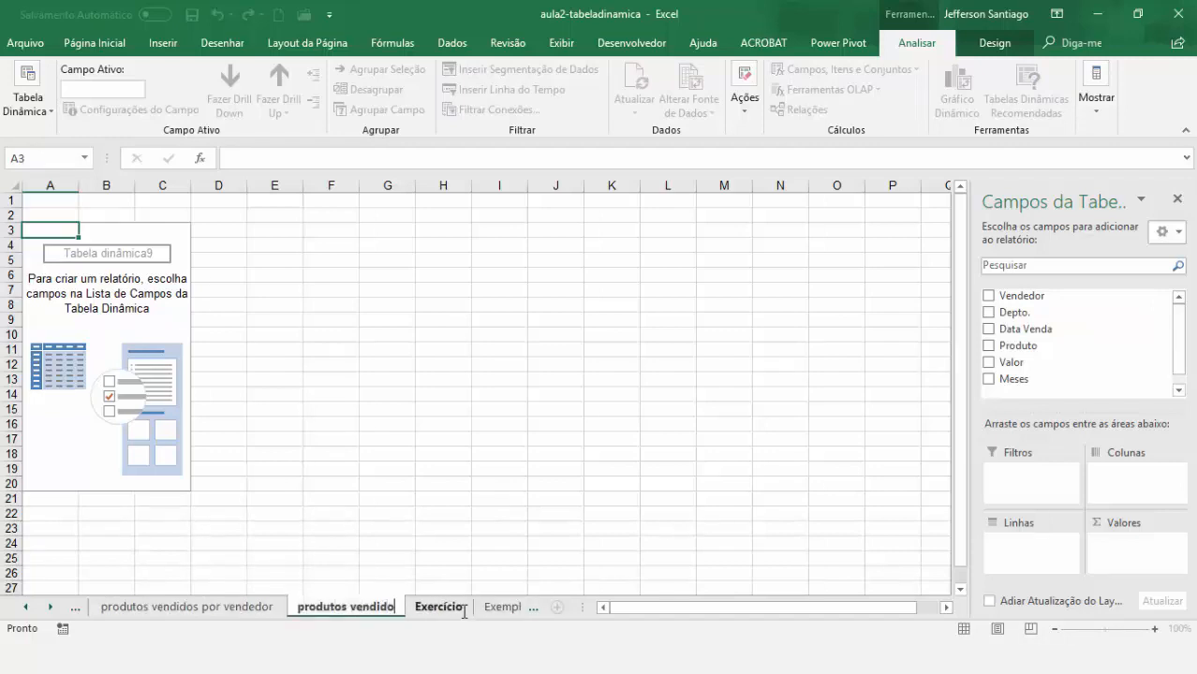
pyautogui.write('s')
pyautogui.write(' por')
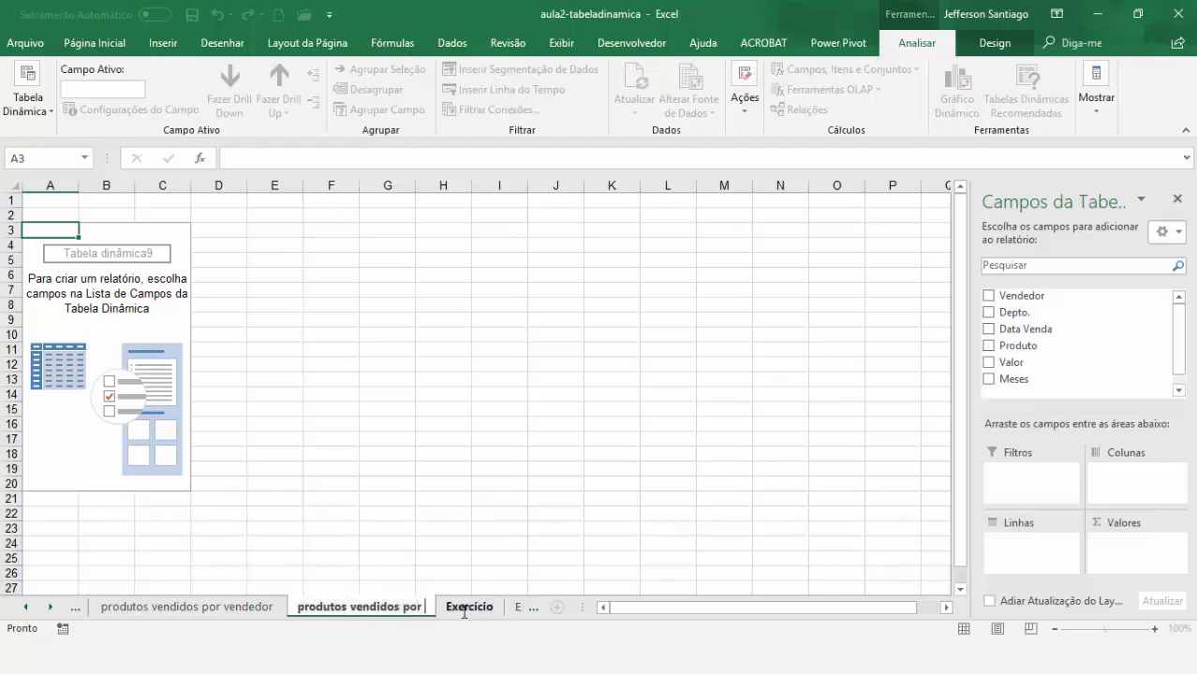
pyautogui.write(' departame')
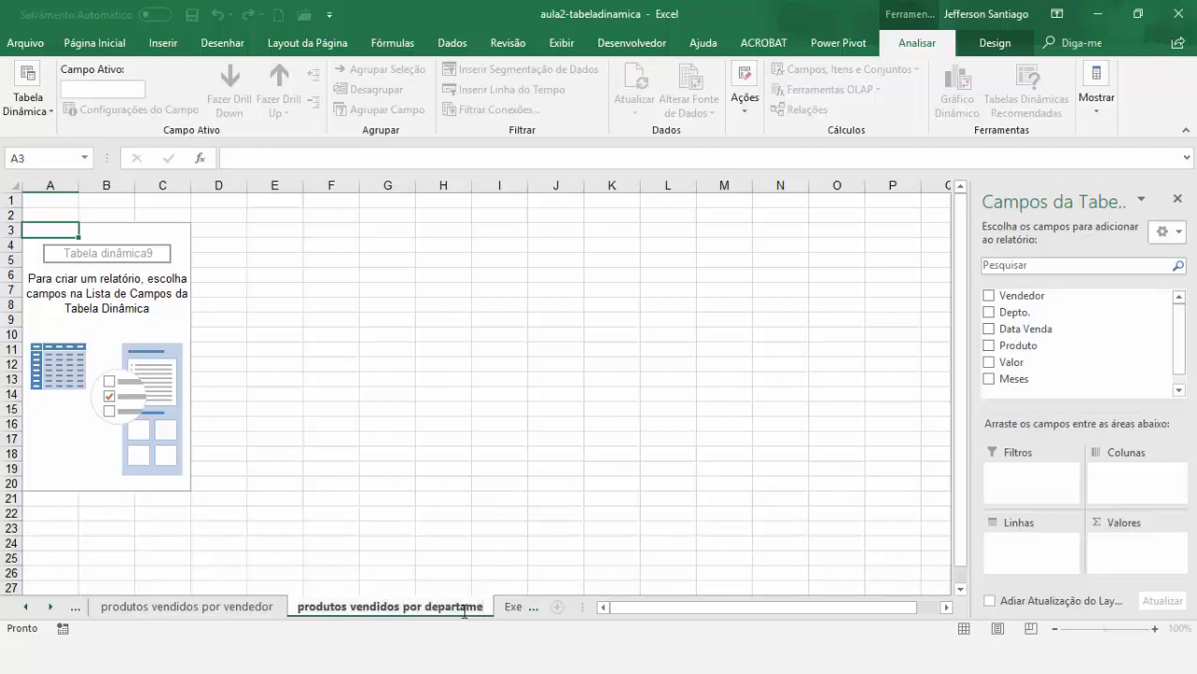
pyautogui.press('BackSpace')
pyautogui.press('BackSpace')
pyautogui.press('BackSpace')
pyautogui.press('BackSpace')
pyautogui.press('BackSpace')
pyautogui.press('BackSpace')
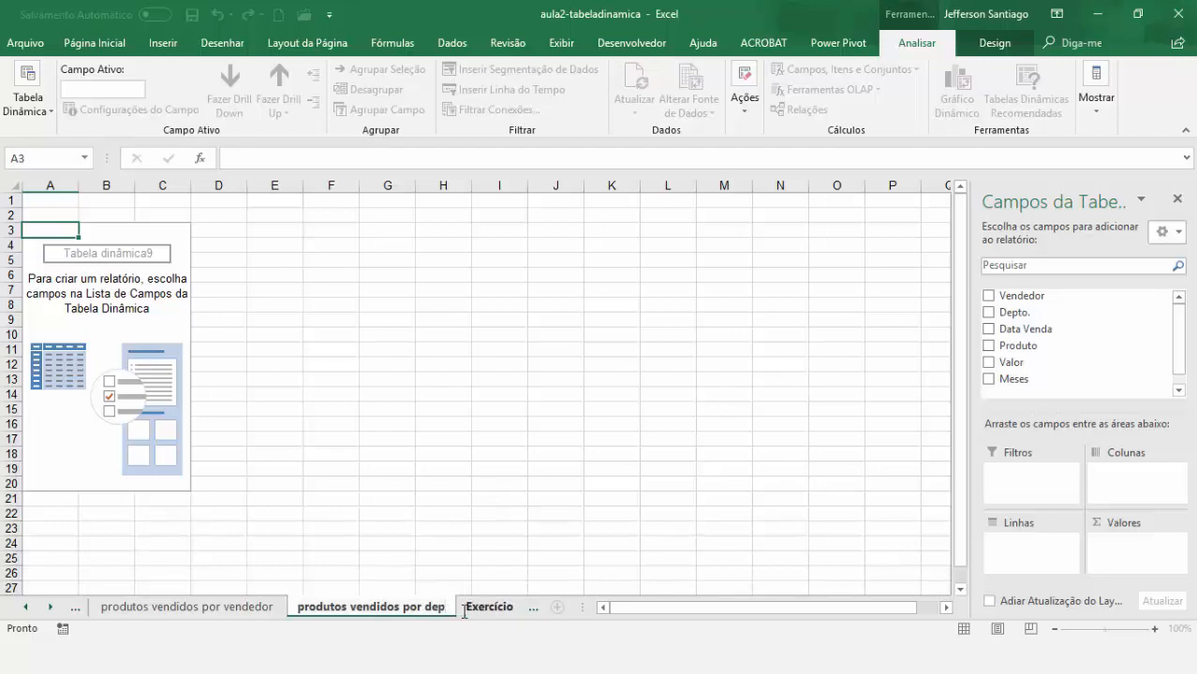
pyautogui.write('.')
pyautogui.press('BackSpace')
pyautogui.write('to')
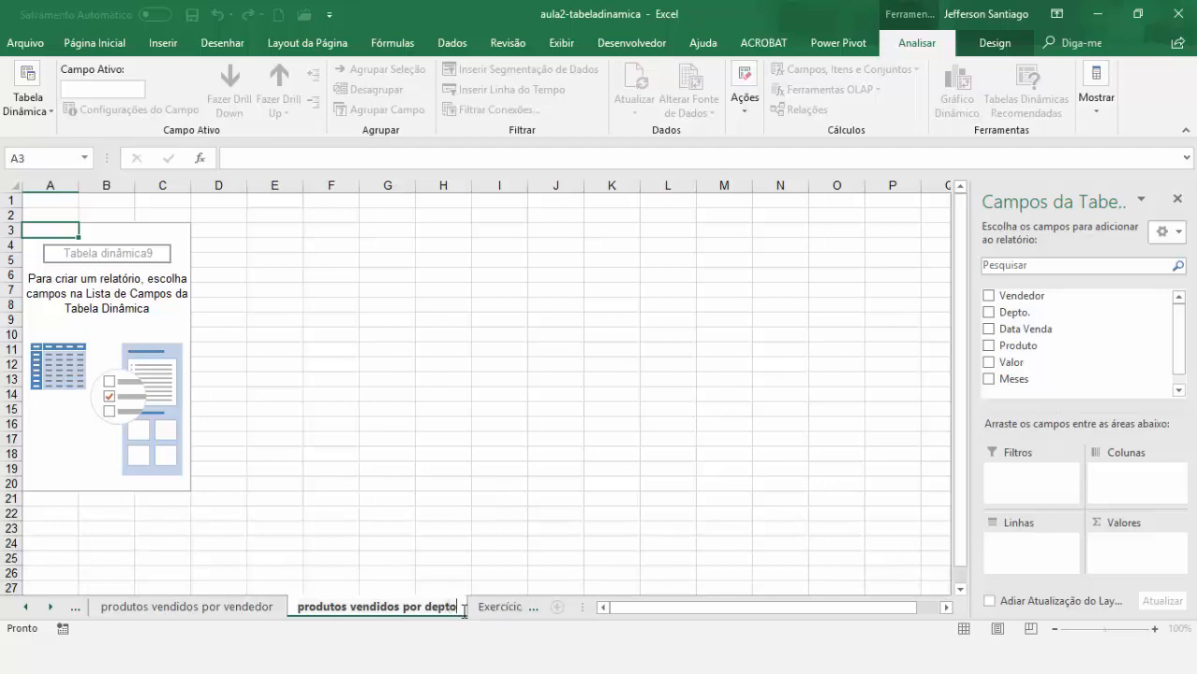
pyautogui.press('Return')
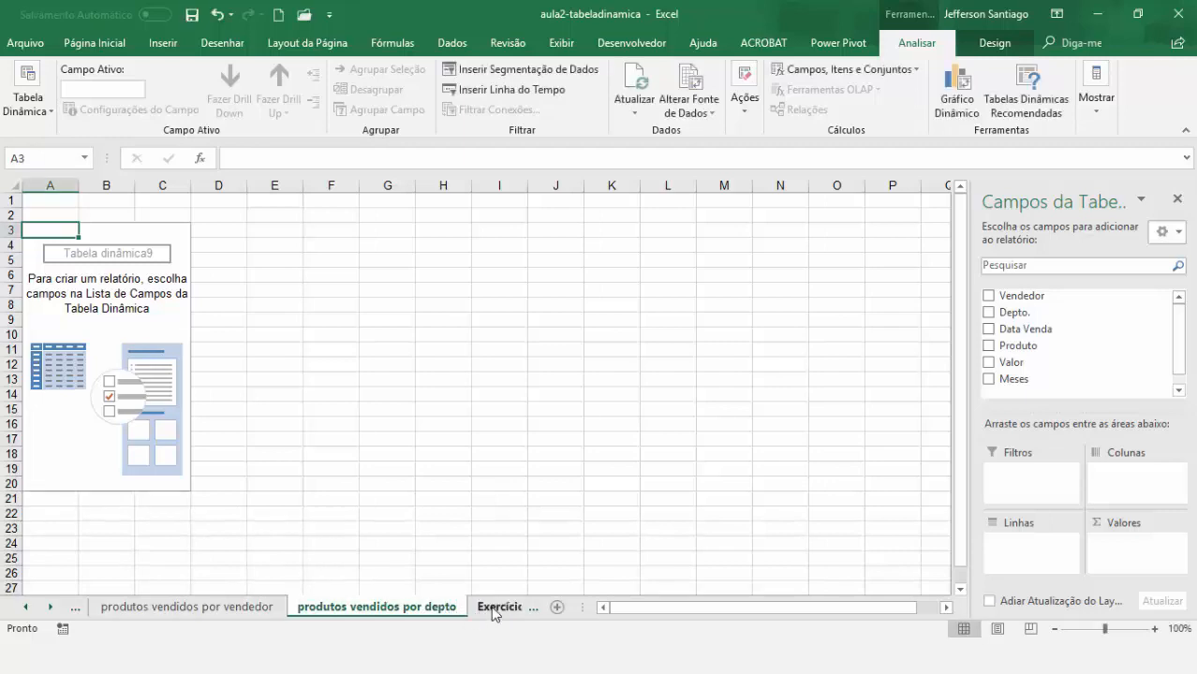
# Check the Exercício question list, and build the "produtos vendidos por depto" pivot table with Depto. above Produto as rows and the sum of Valor.
pyautogui.click(491, 607)
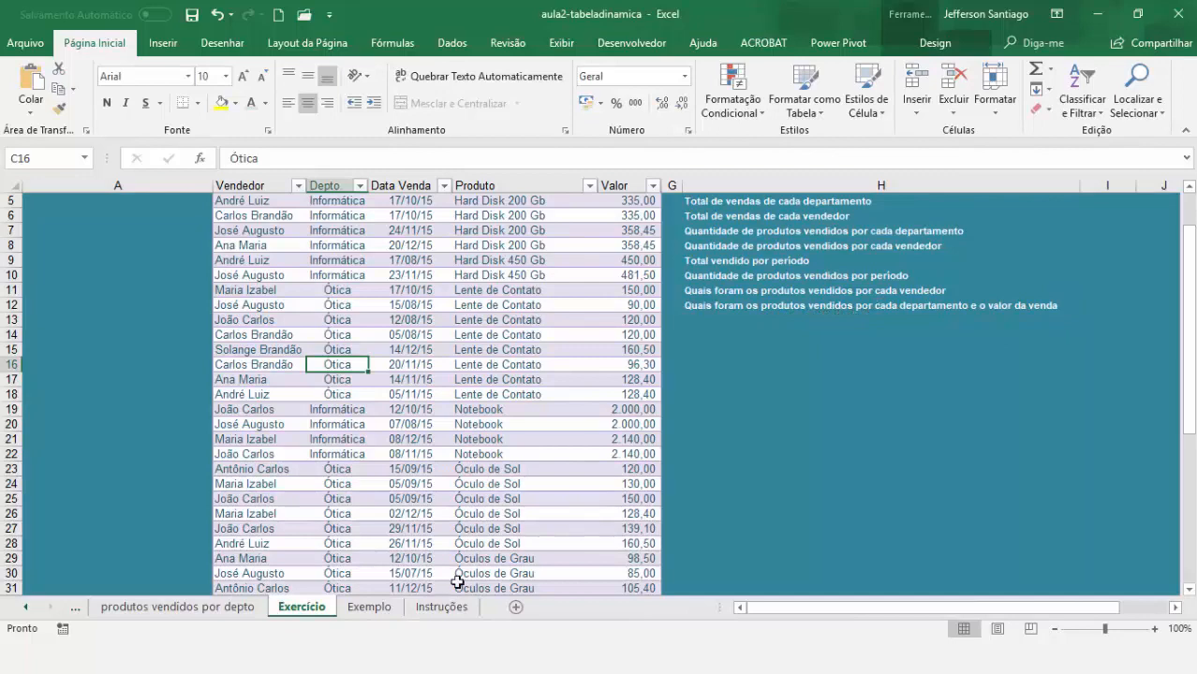
pyautogui.click(234, 611)
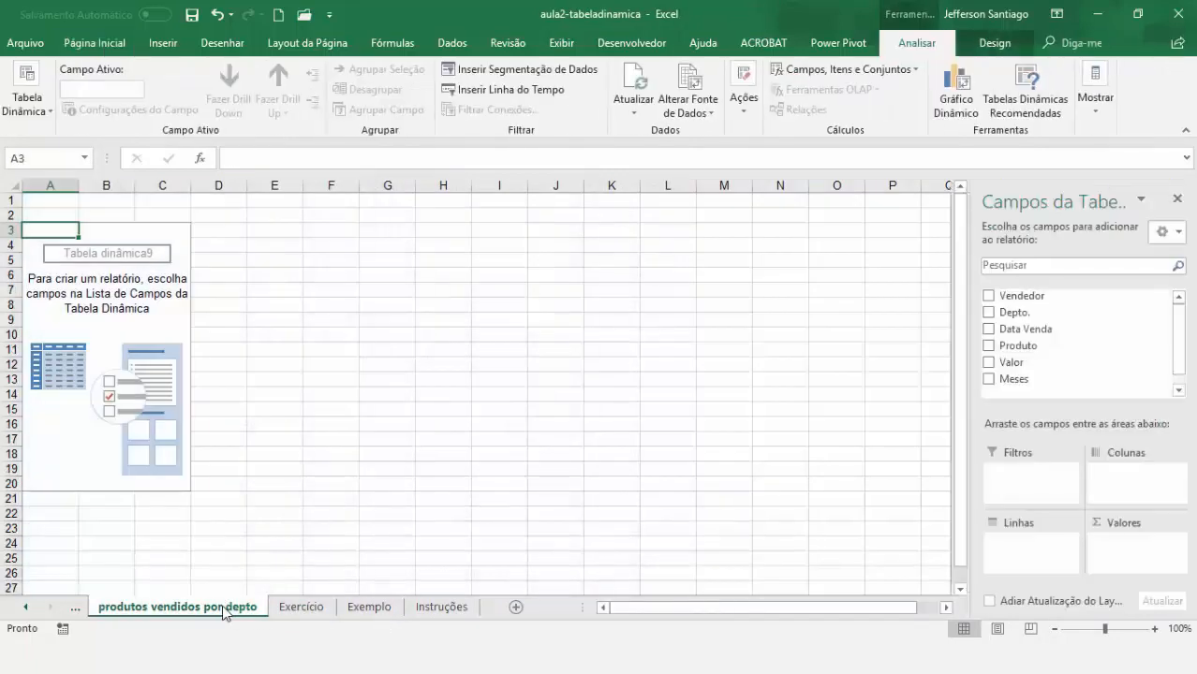
pyautogui.click(988, 345)
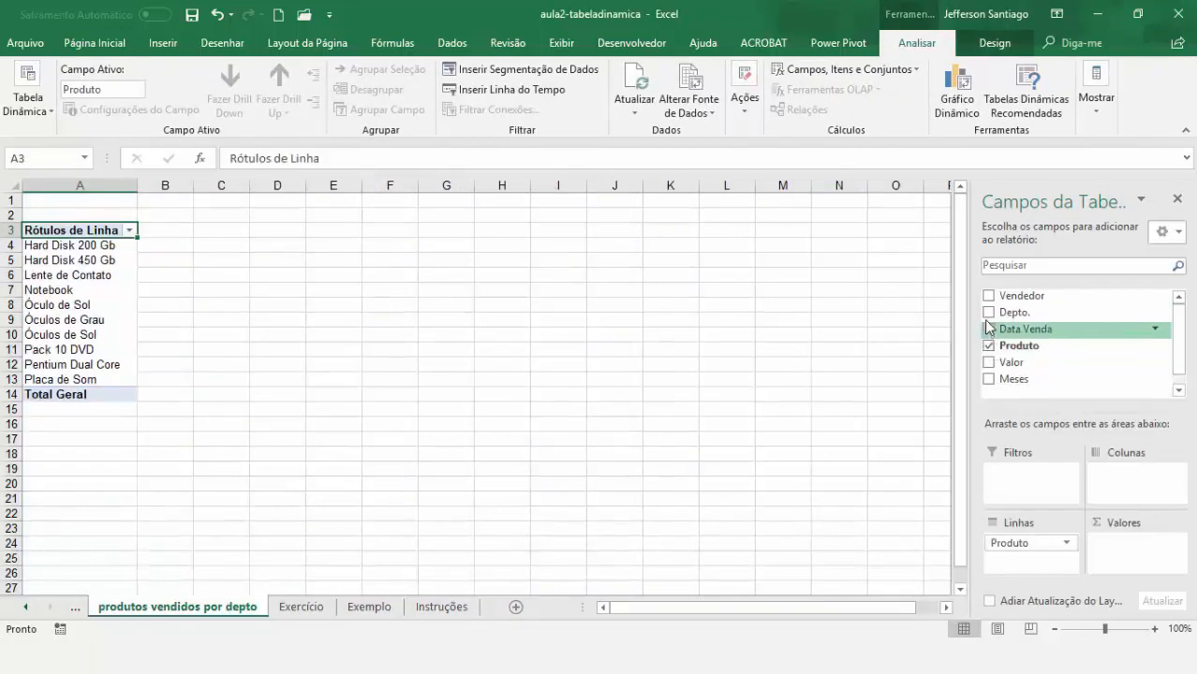
pyautogui.click(987, 312)
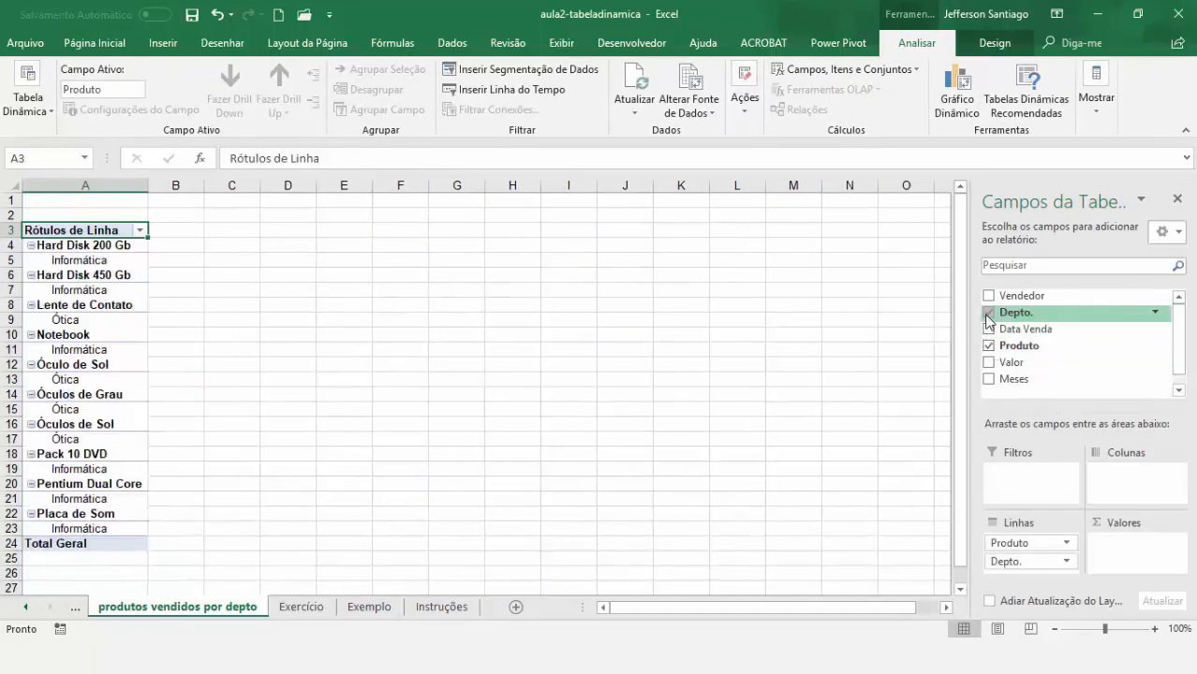
pyautogui.click(988, 363)
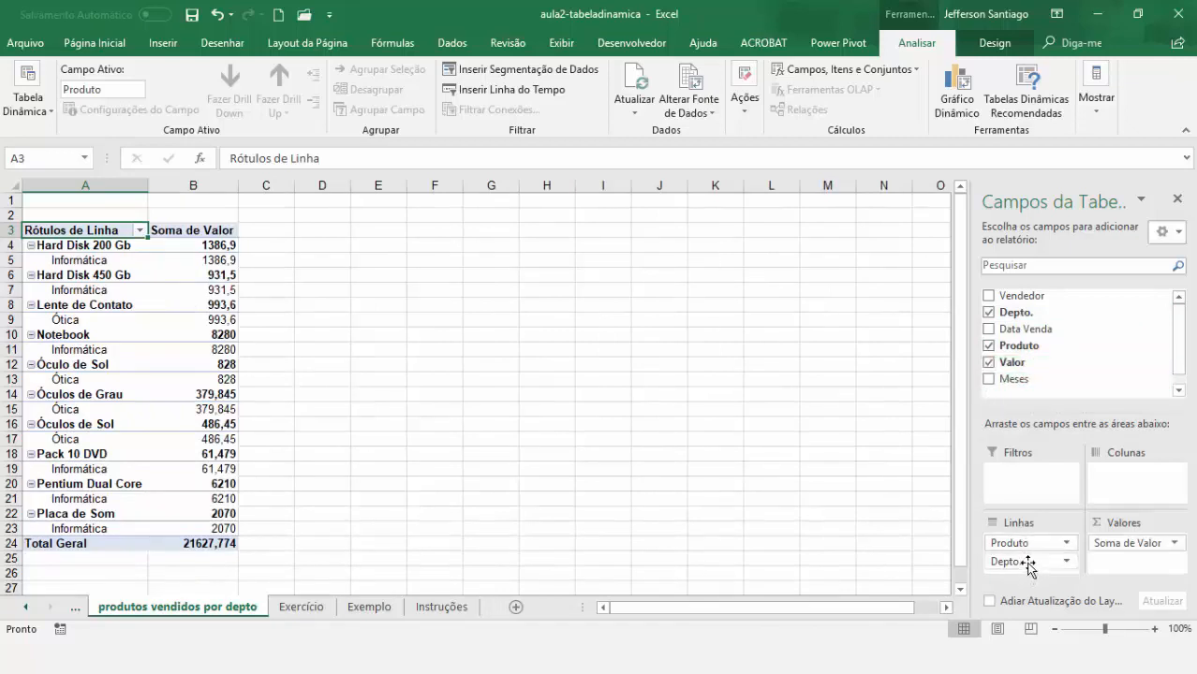
pyautogui.moveTo(1028, 562)
pyautogui.mouseDown()
pyautogui.moveTo(1022, 545)
pyautogui.moveTo(1034, 540)
pyautogui.mouseUp()
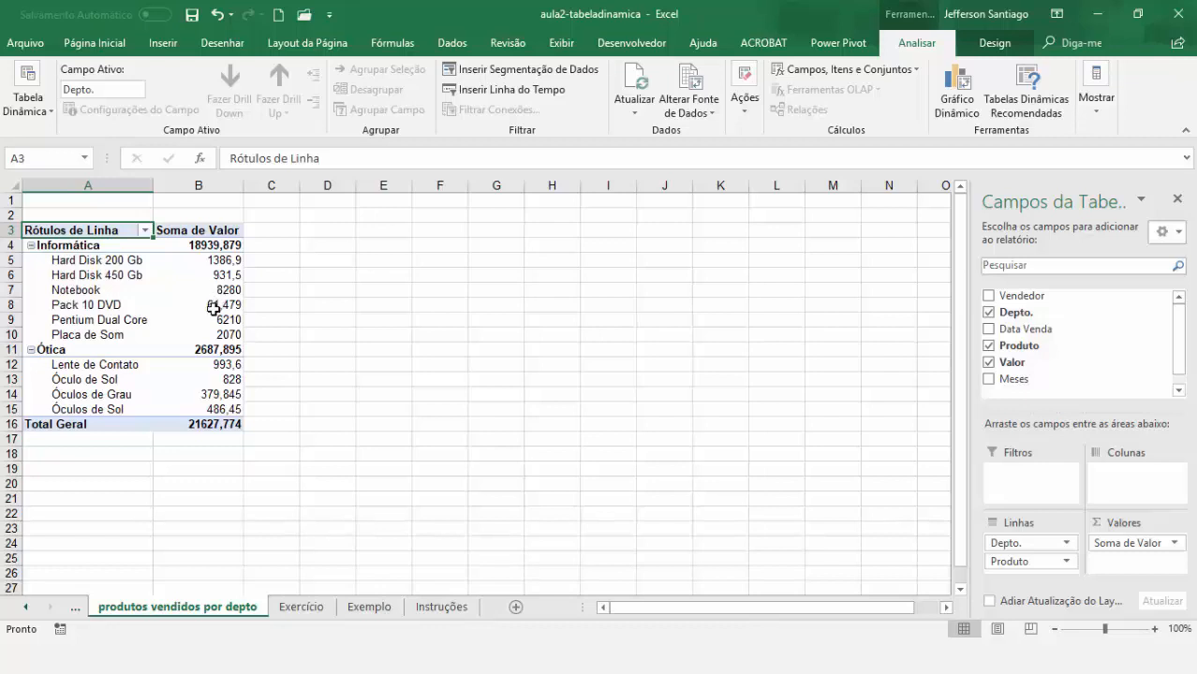
# Switch to the "Controle financeiro - somente um mês" workbook and examine its Dashboard down to the monthly balance table.
pyautogui.moveTo(220, 306)
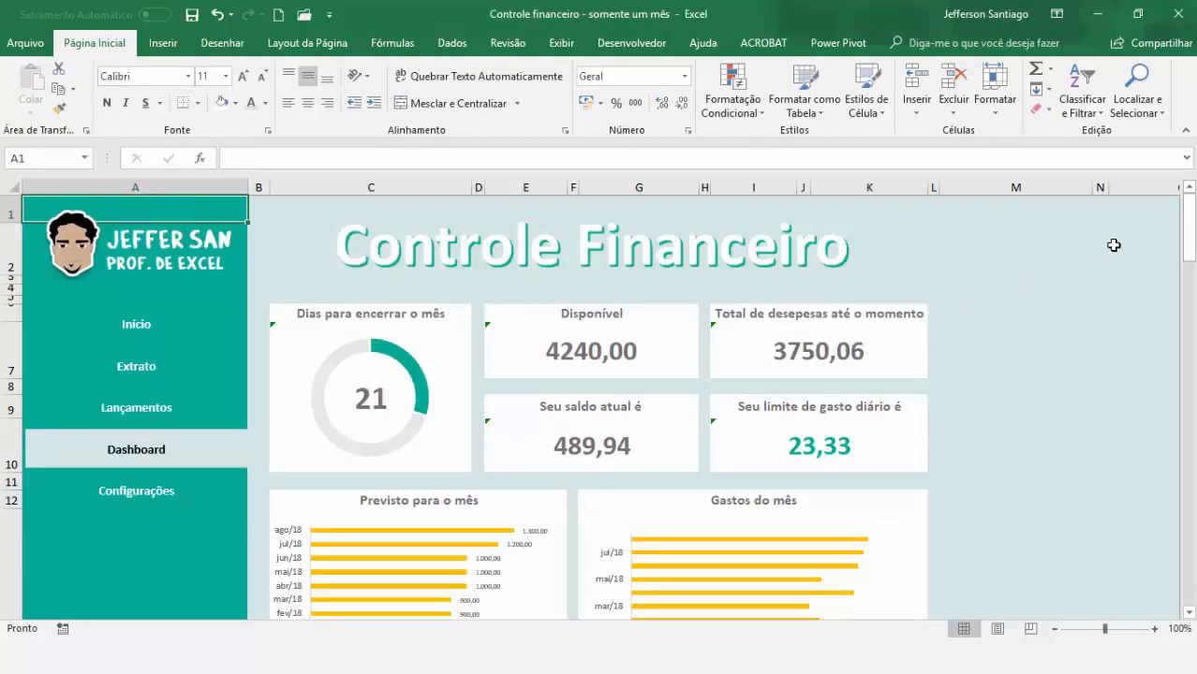
pyautogui.moveTo(1191, 246)
pyautogui.mouseDown()
pyautogui.moveTo(1193, 402)
pyautogui.moveTo(1191, 241)
pyautogui.mouseUp()
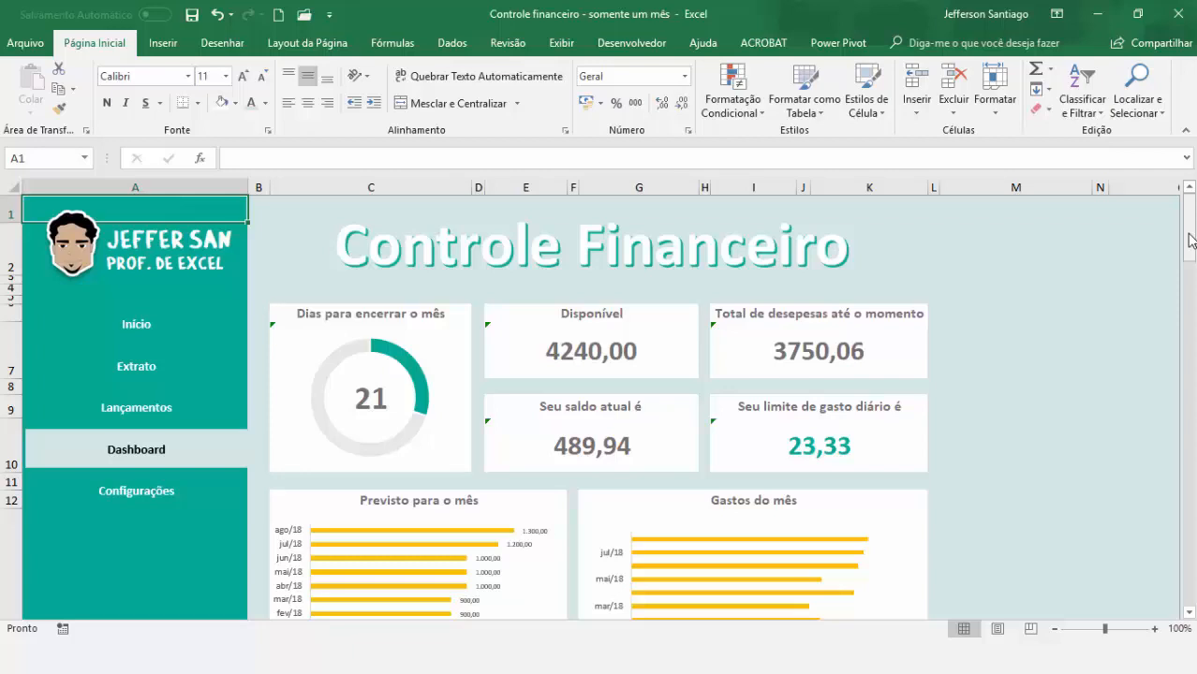
pyautogui.moveTo(1189, 242); pyautogui.dragTo(1187, 206)
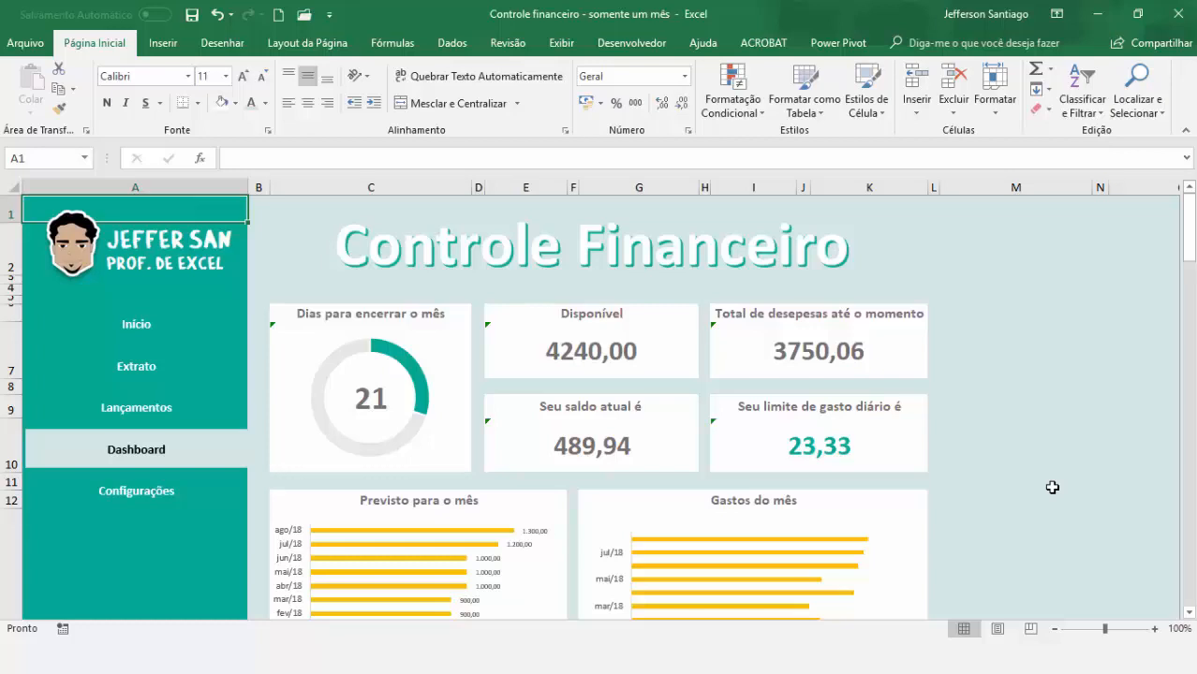
pyautogui.moveTo(1193, 241); pyautogui.dragTo(1191, 356)
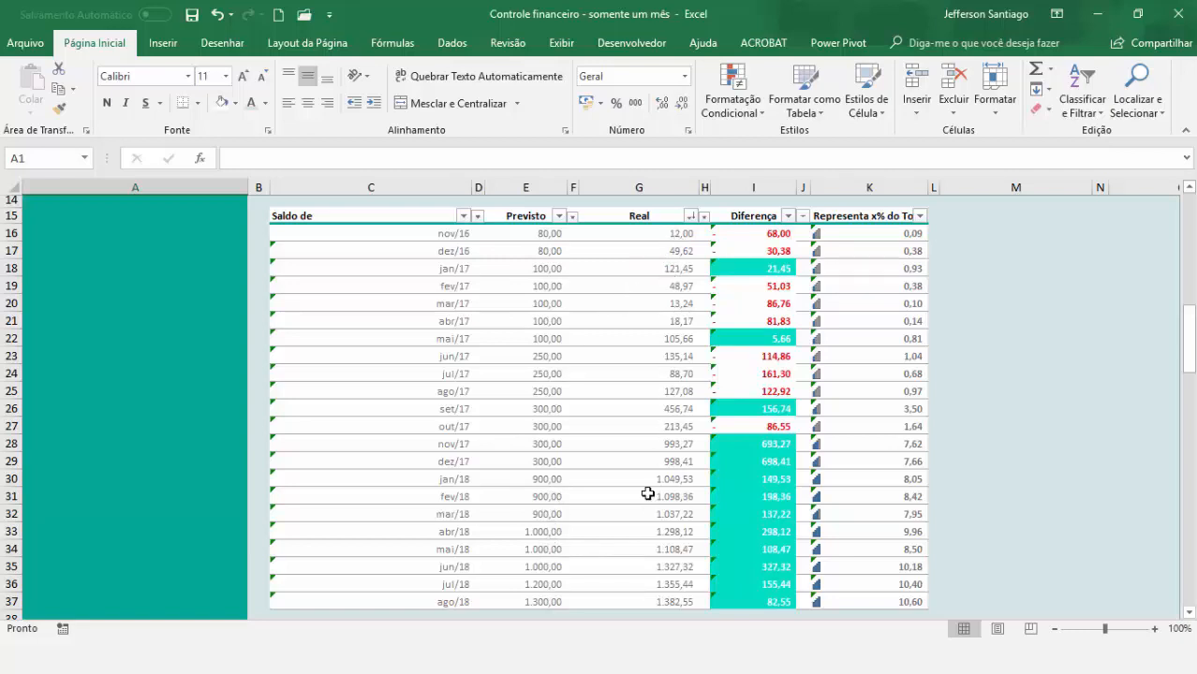
# Examine the Real values of the first months in the monthly balance table and compare them with the Previsto column.
pyautogui.click(655, 232)
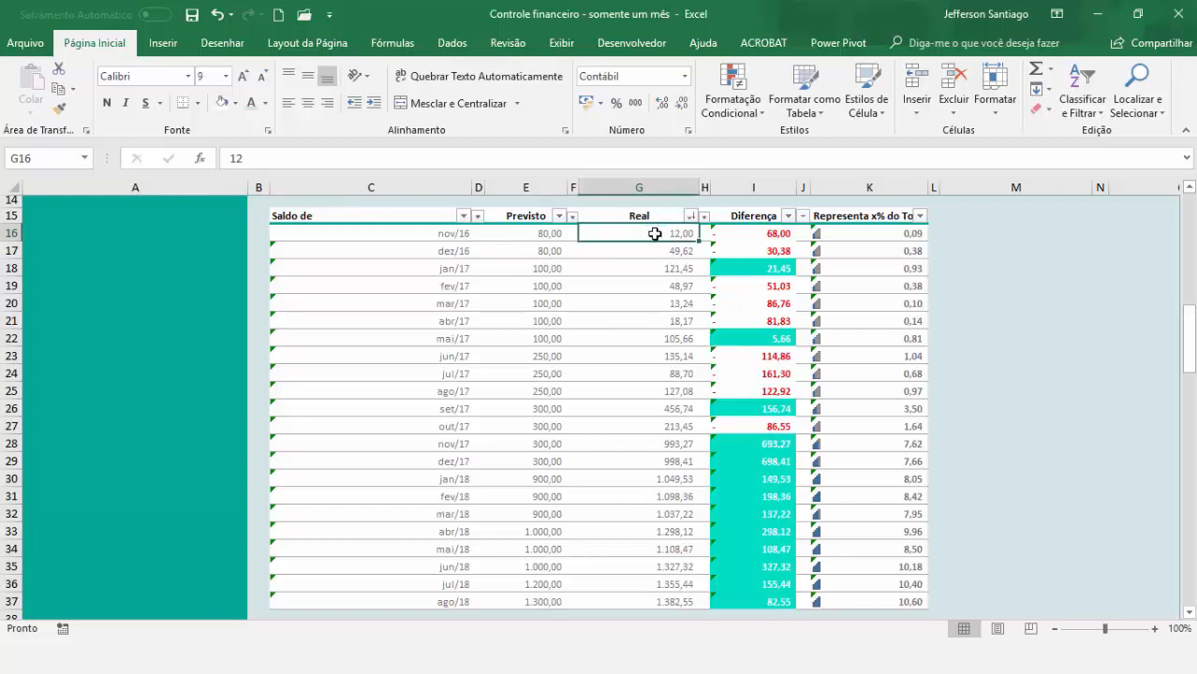
pyautogui.click(656, 254)
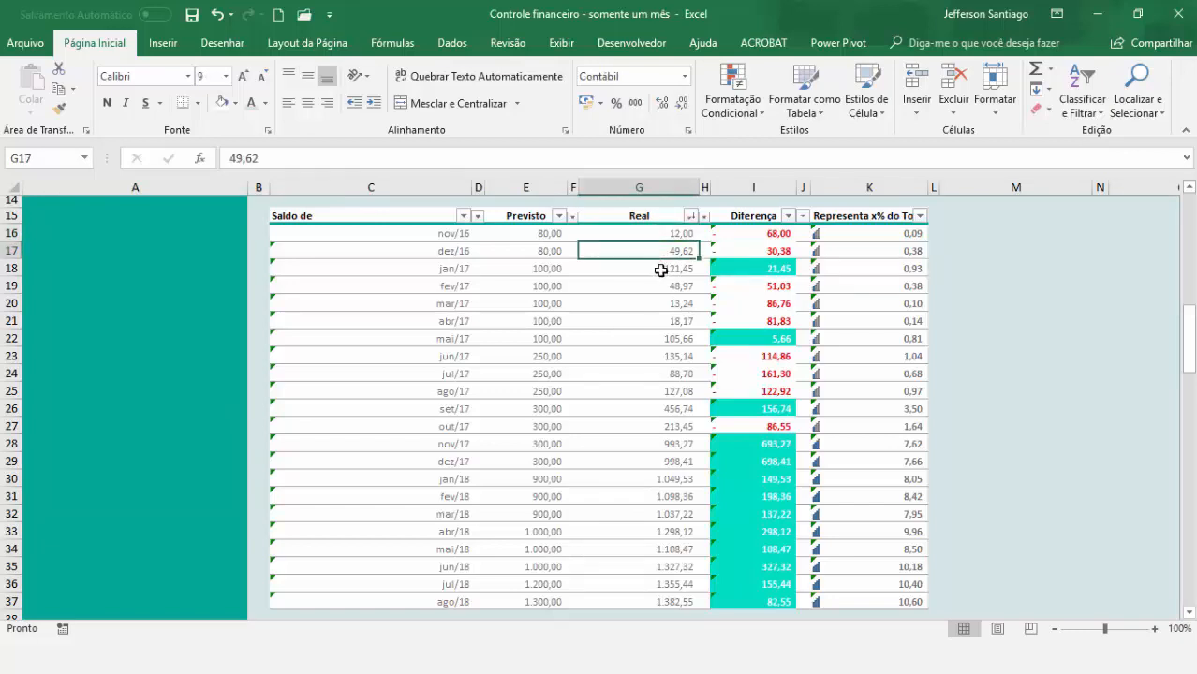
pyautogui.click(660, 271)
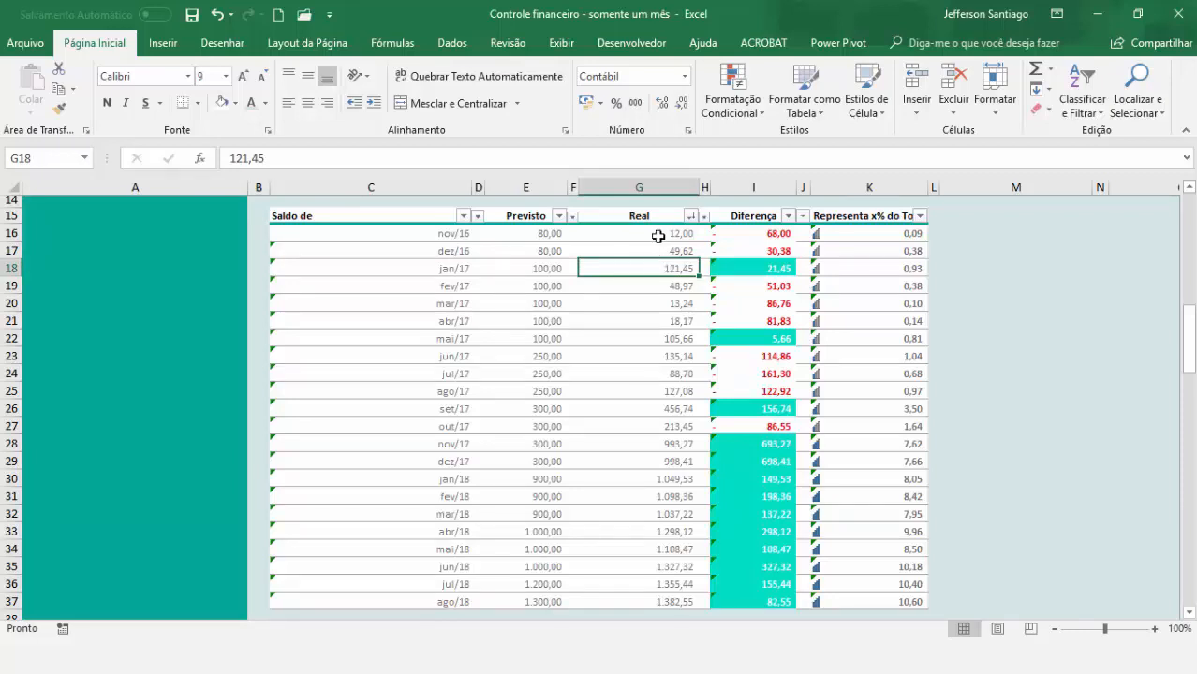
pyautogui.click(546, 234)
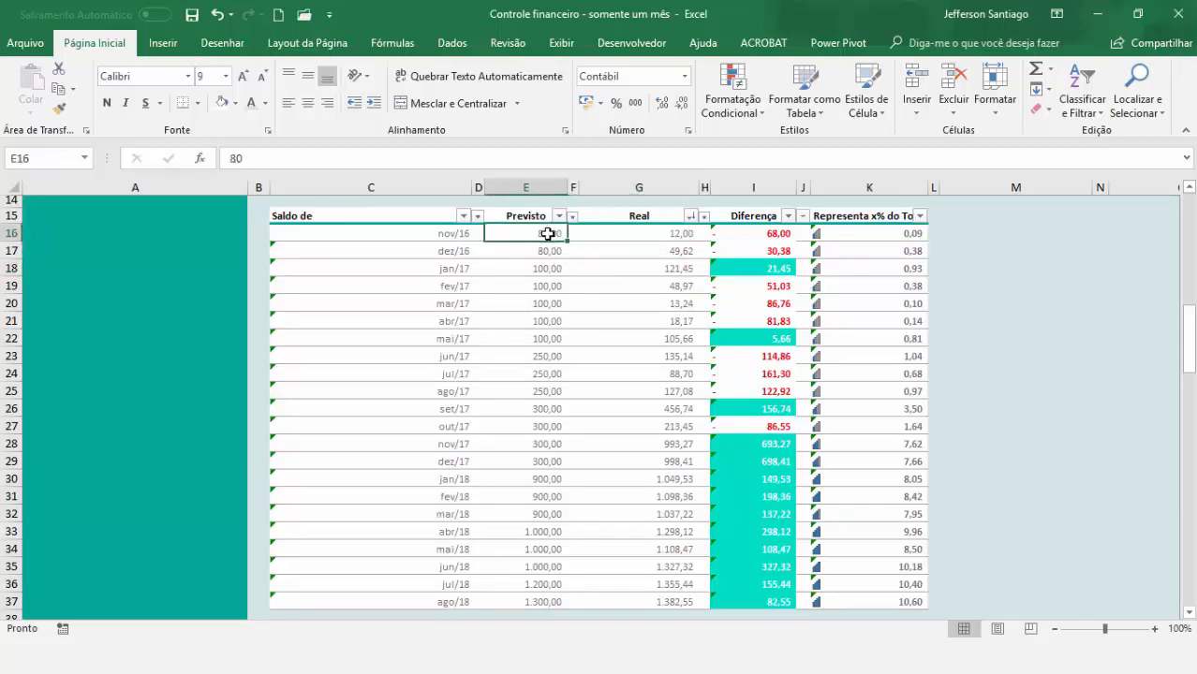
pyautogui.click(673, 236)
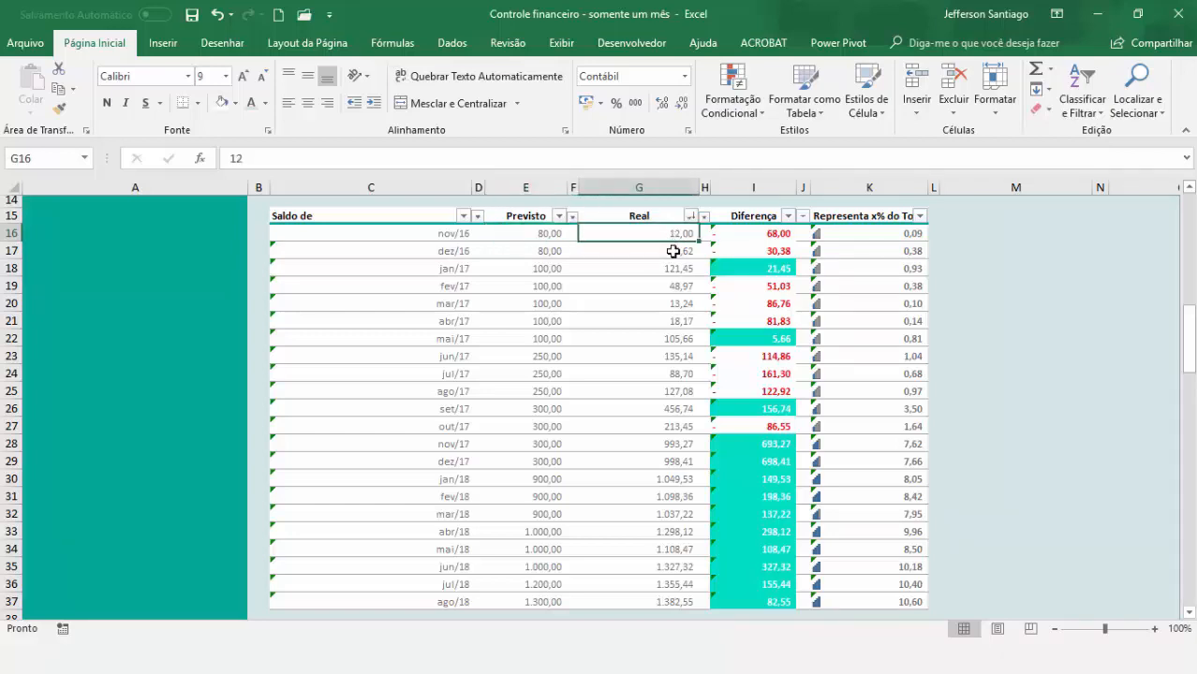
pyautogui.click(673, 252)
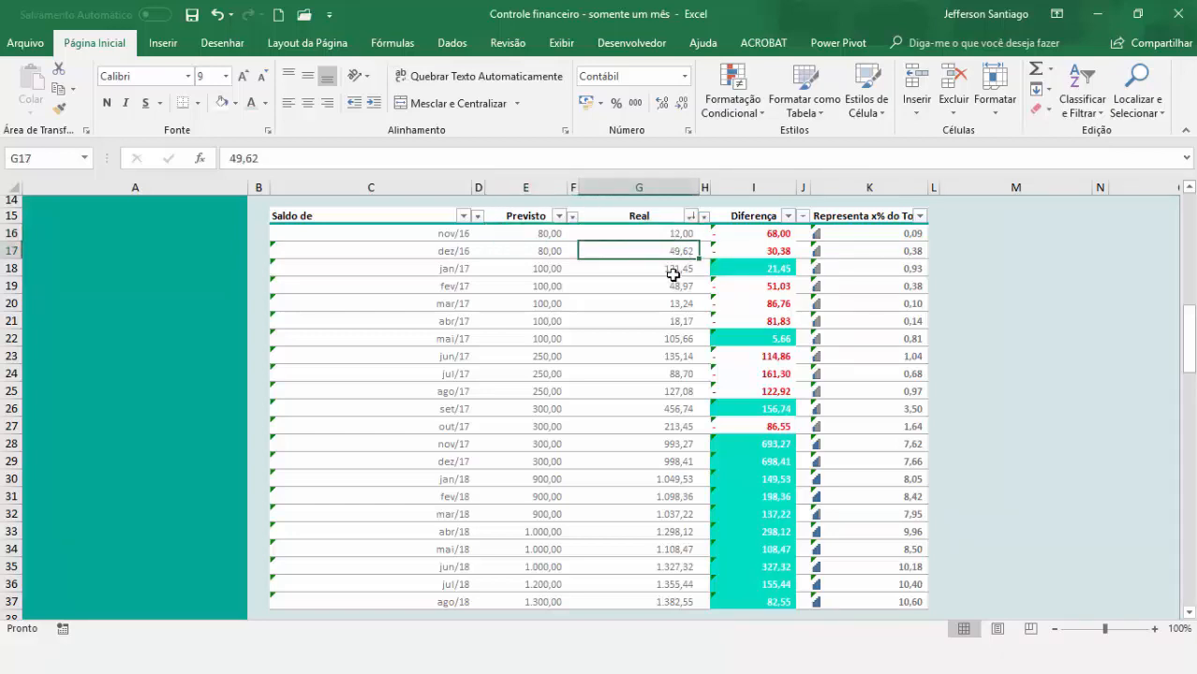
pyautogui.click(671, 270)
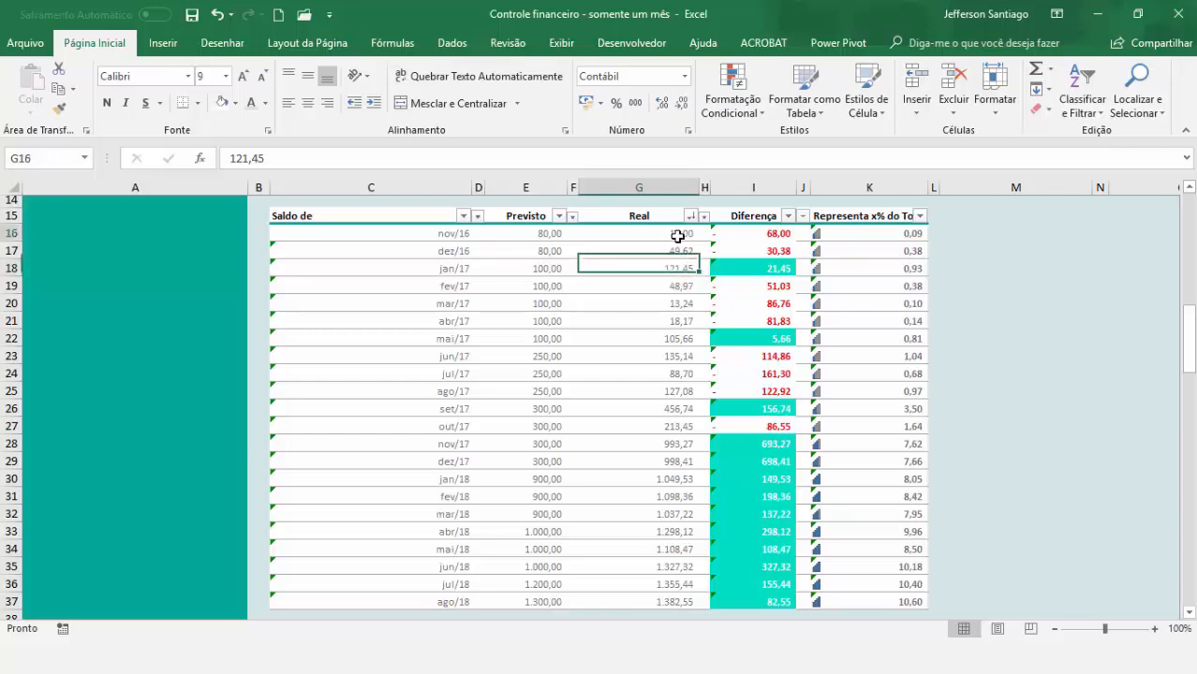
pyautogui.click(678, 236)
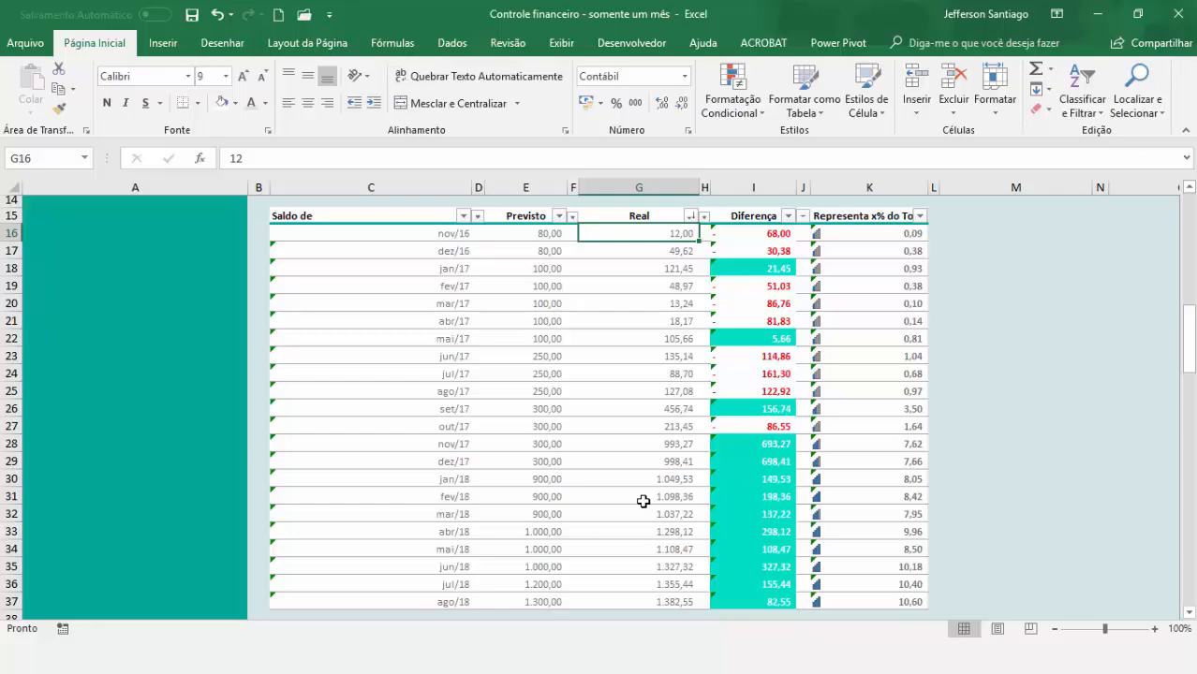
pyautogui.click(681, 251)
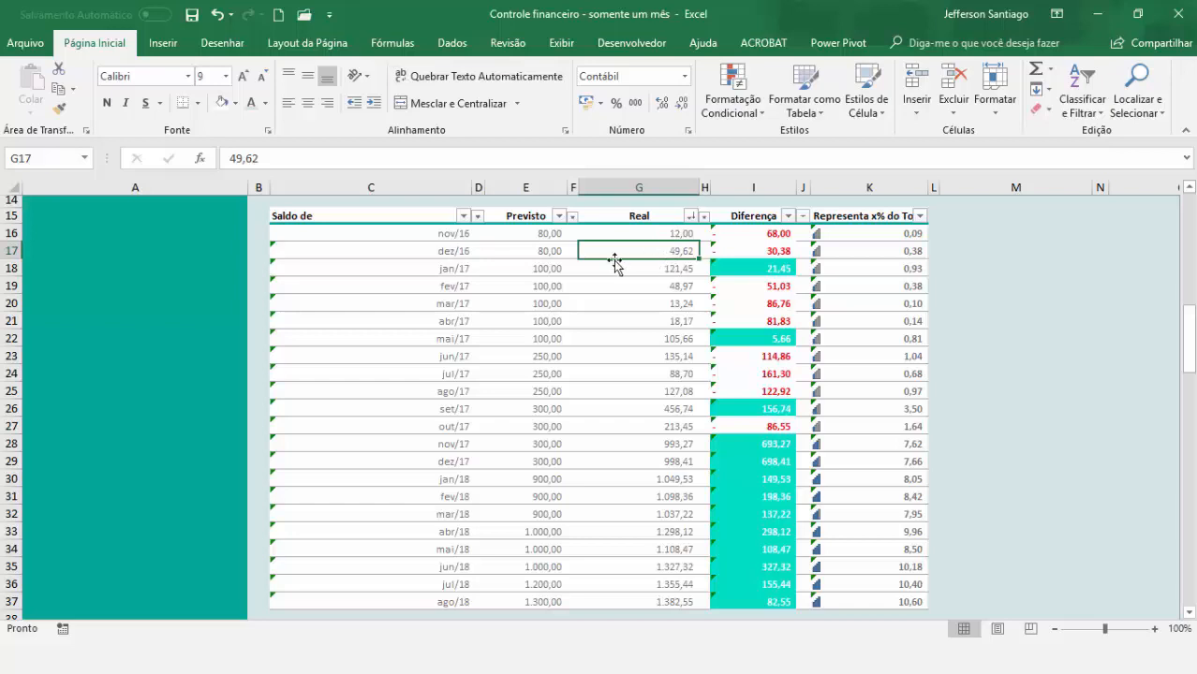
# Insert a 2D line chart from the Saldo de months and Real values in C15:C37 and G15:G37, and enlarge it across the table.
pyautogui.moveTo(430, 217); pyautogui.dragTo(417, 597)
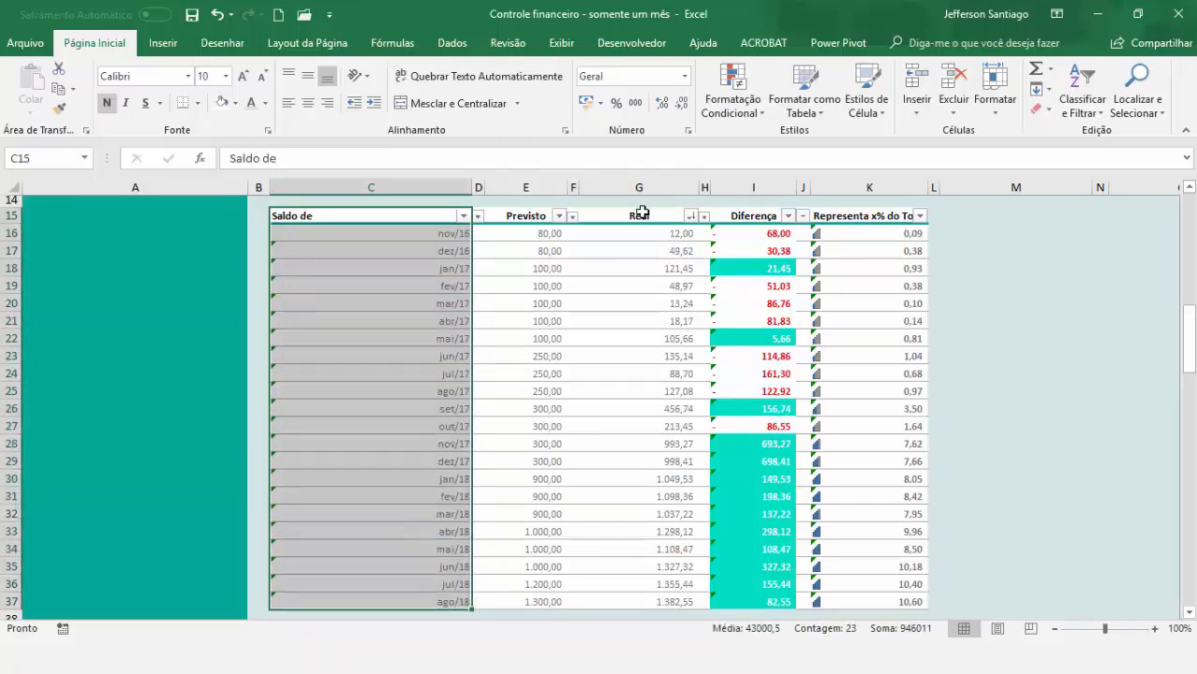
pyautogui.moveTo(640, 214); pyautogui.dragTo(633, 605)
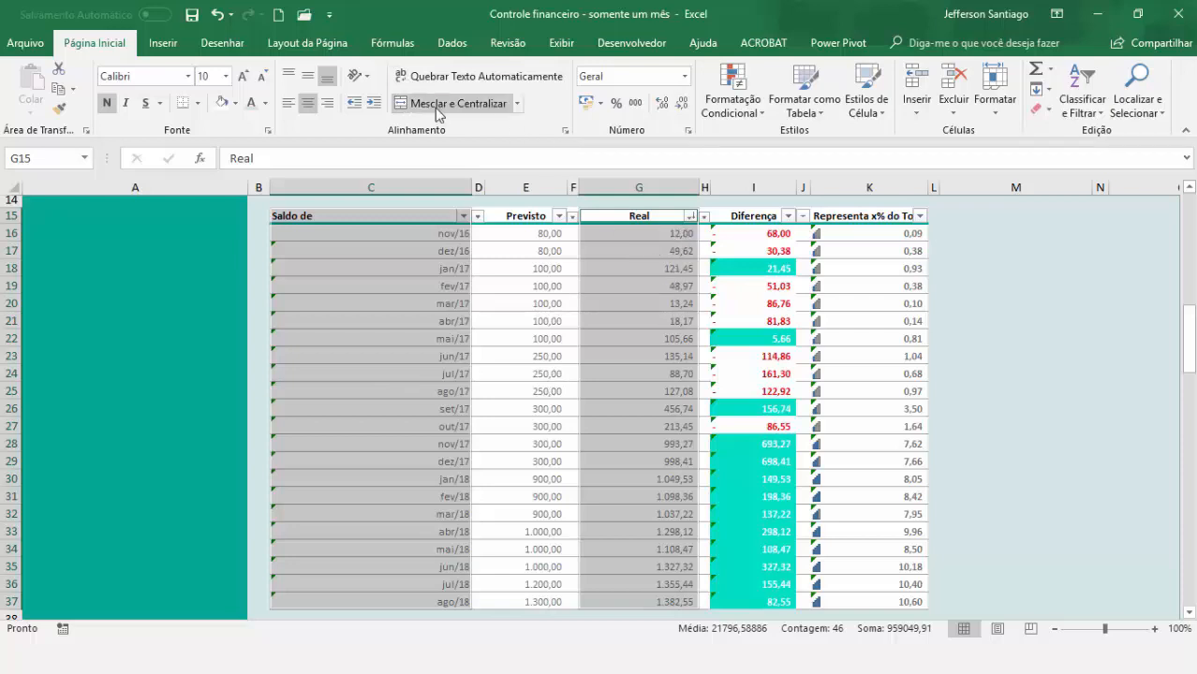
pyautogui.click(182, 48)
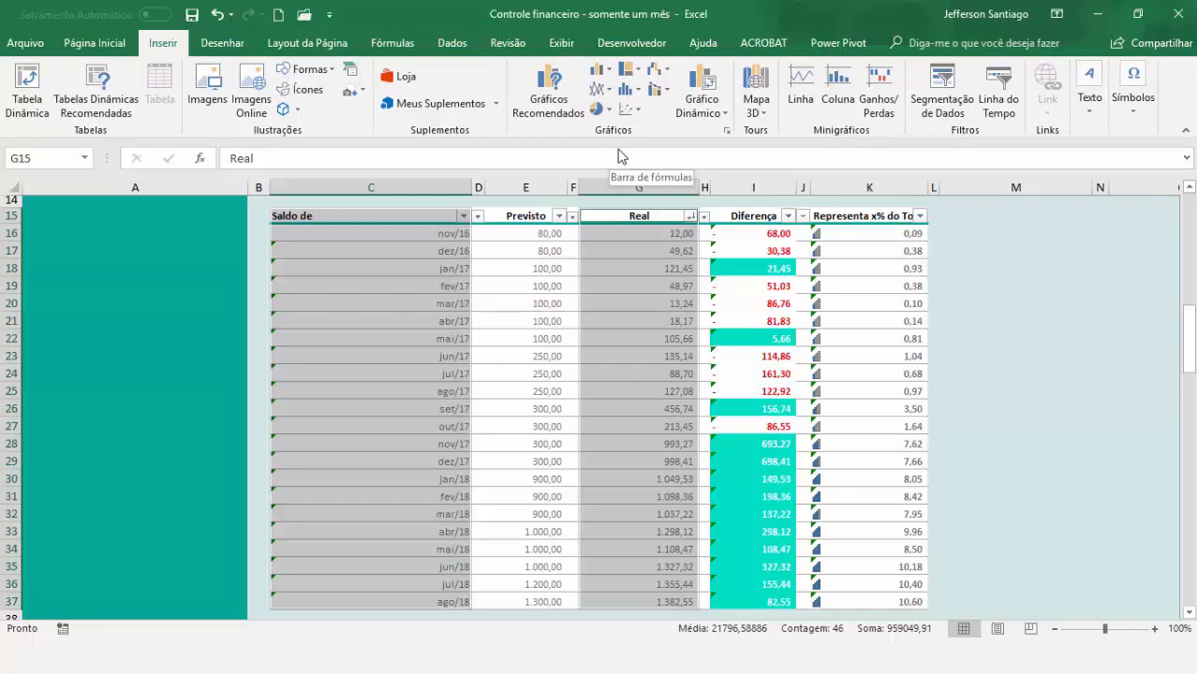
pyautogui.click(604, 90)
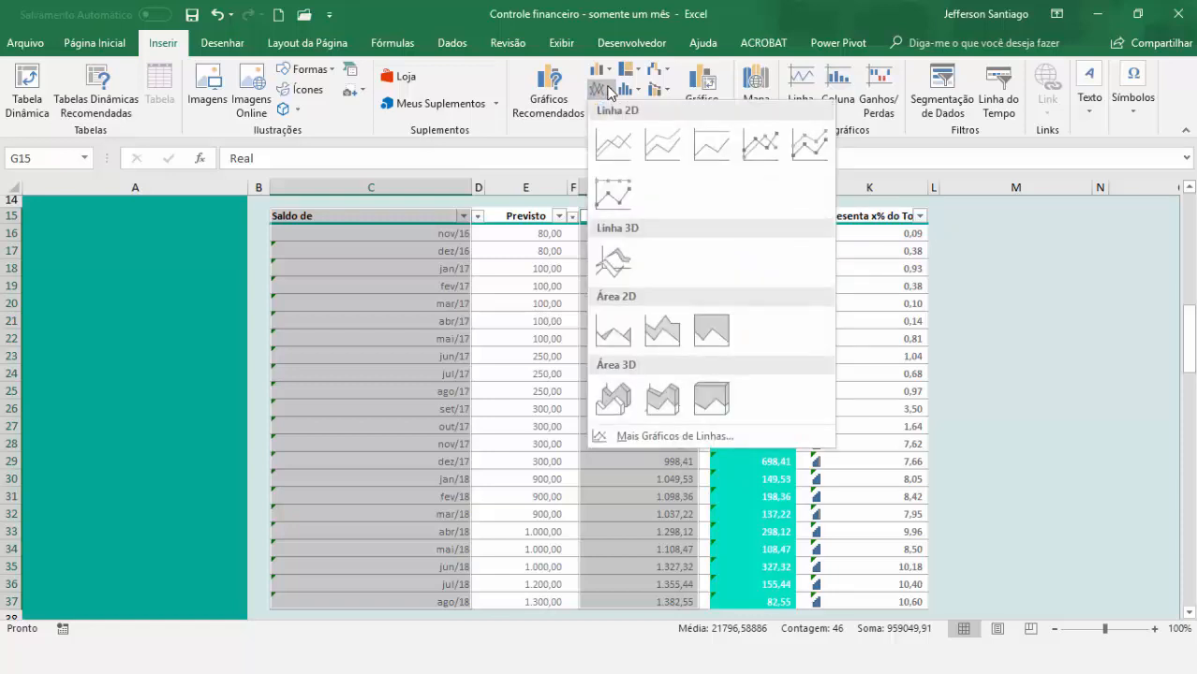
pyautogui.click(611, 148)
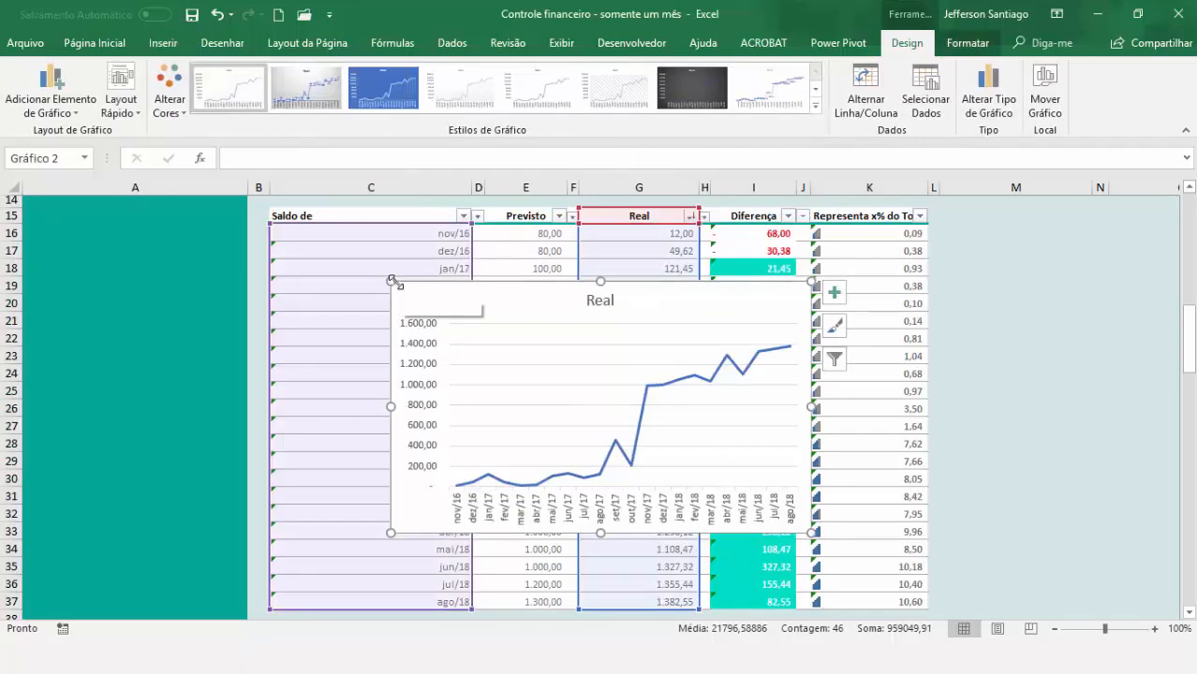
pyautogui.moveTo(393, 282); pyautogui.dragTo(160, 237)
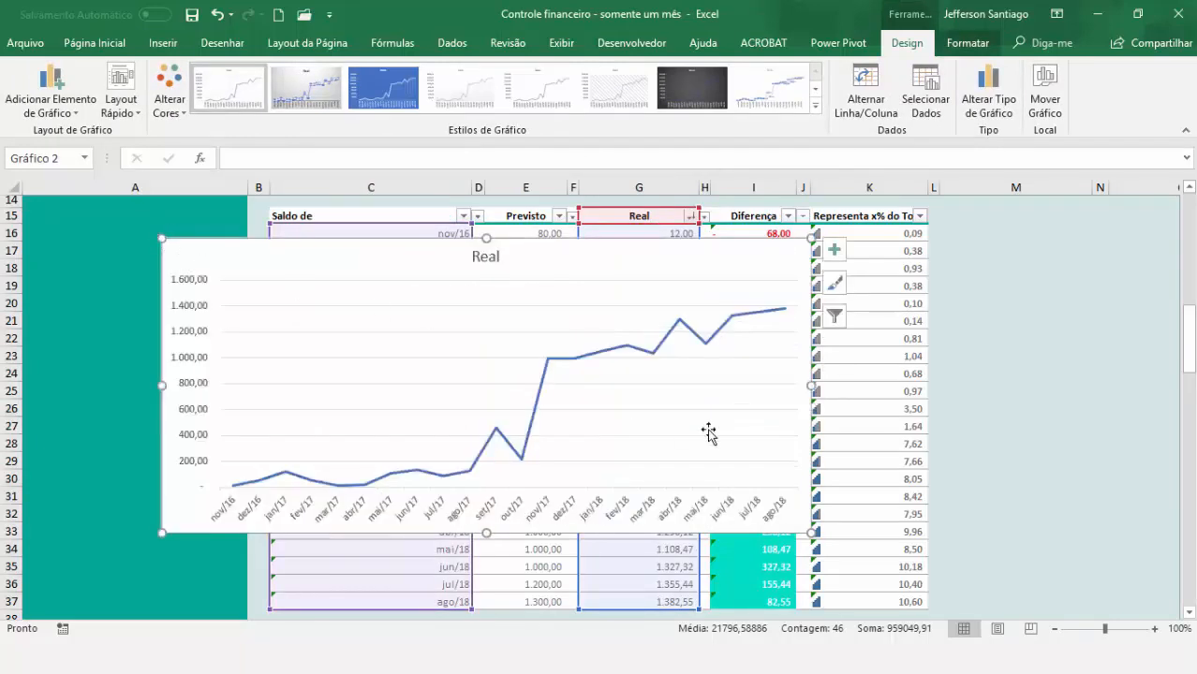
pyautogui.moveTo(809, 531); pyautogui.dragTo(1133, 555)
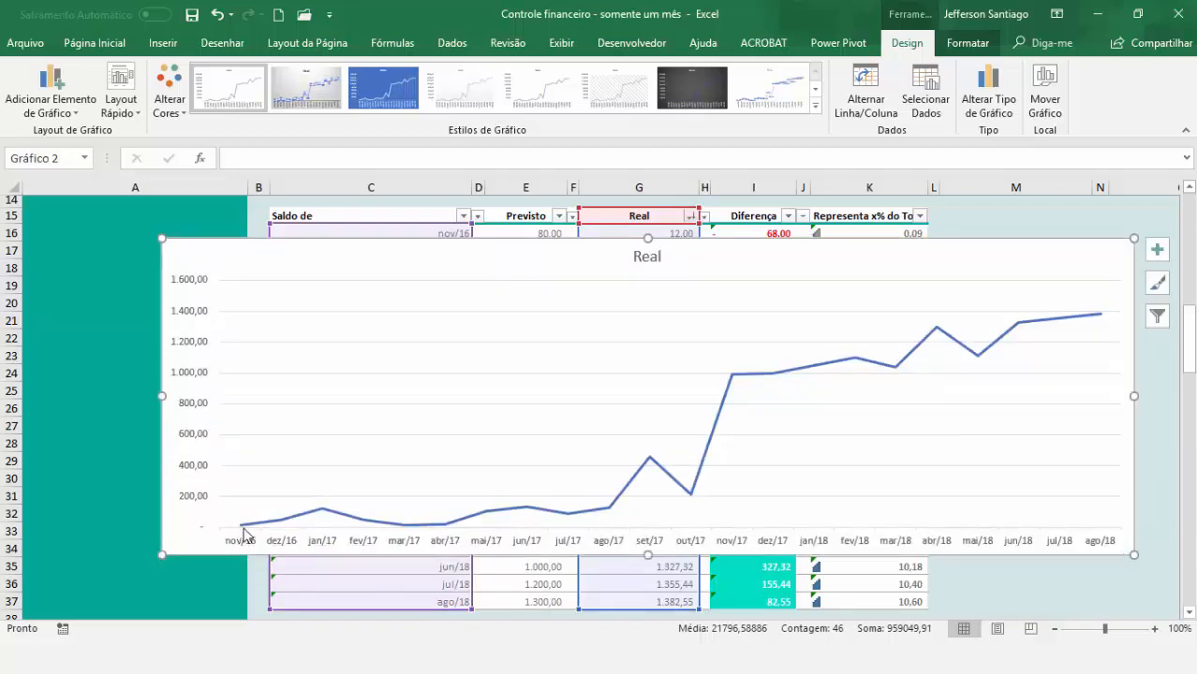
# Add data labels to the Real series to review the monthly values, and delete the chart.
pyautogui.rightClick(242, 530)
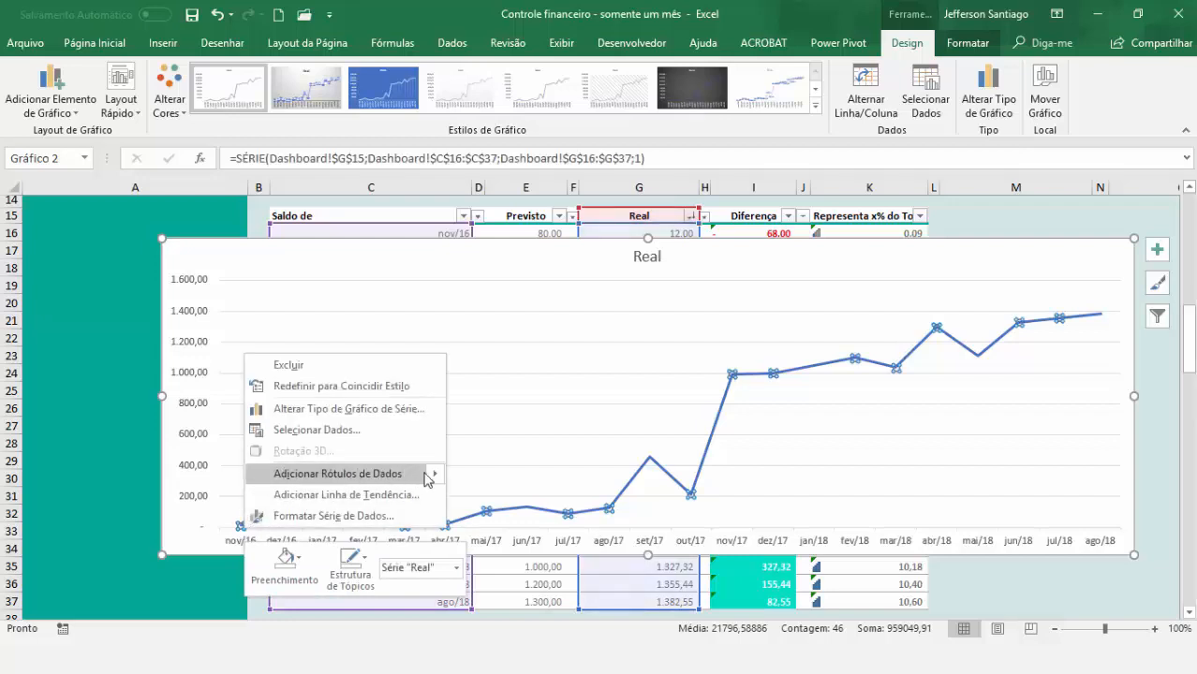
pyautogui.moveTo(431, 474)
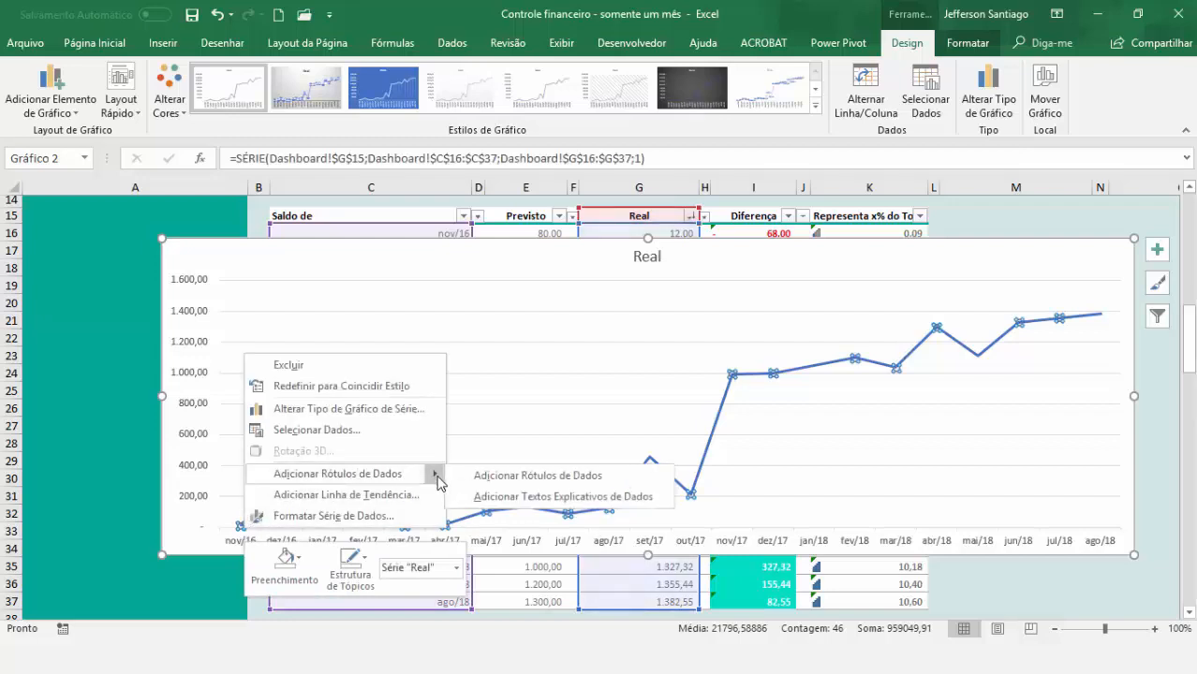
pyautogui.click(485, 483)
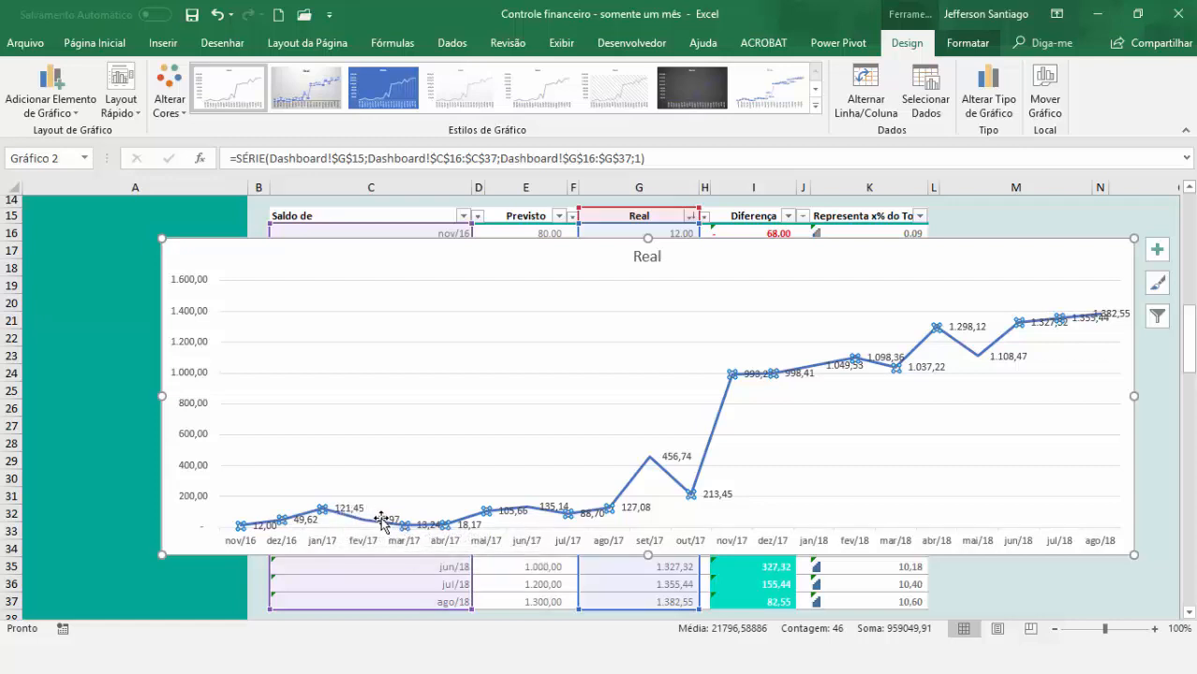
pyautogui.moveTo(365, 527)
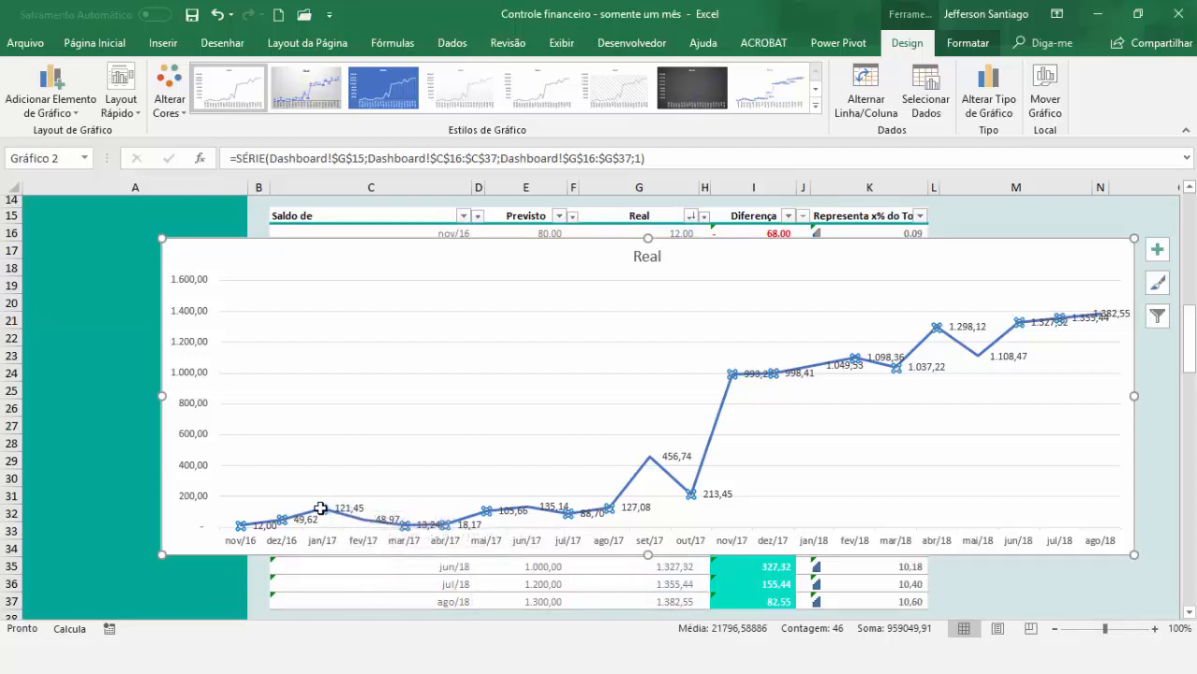
pyautogui.moveTo(335, 513)
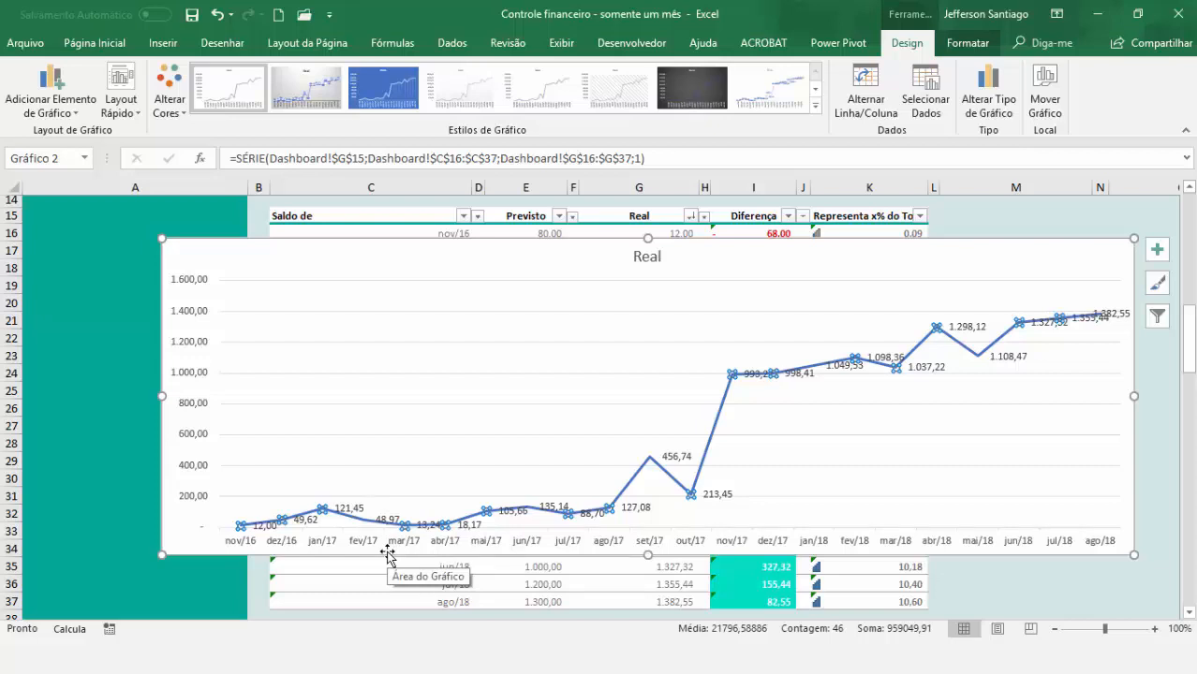
pyautogui.press('Delete')
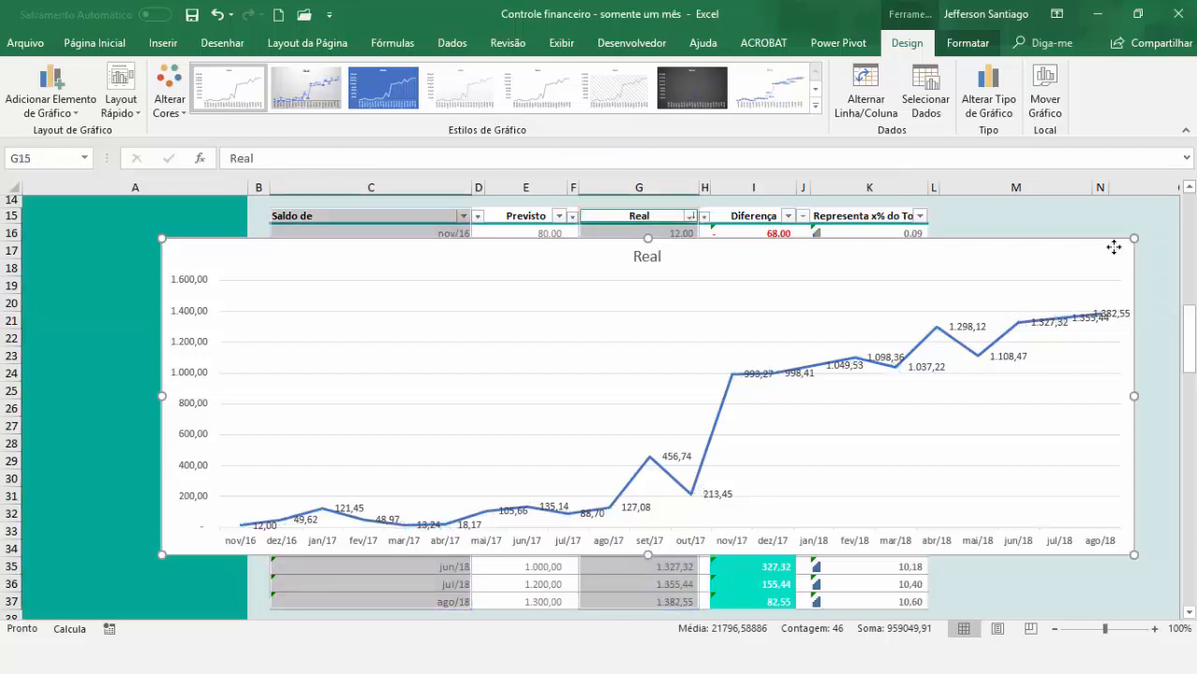
# Start a running balance beside the monthly table with =G16 in M16 and =M16+G17 in M17.
pyautogui.click(997, 232)
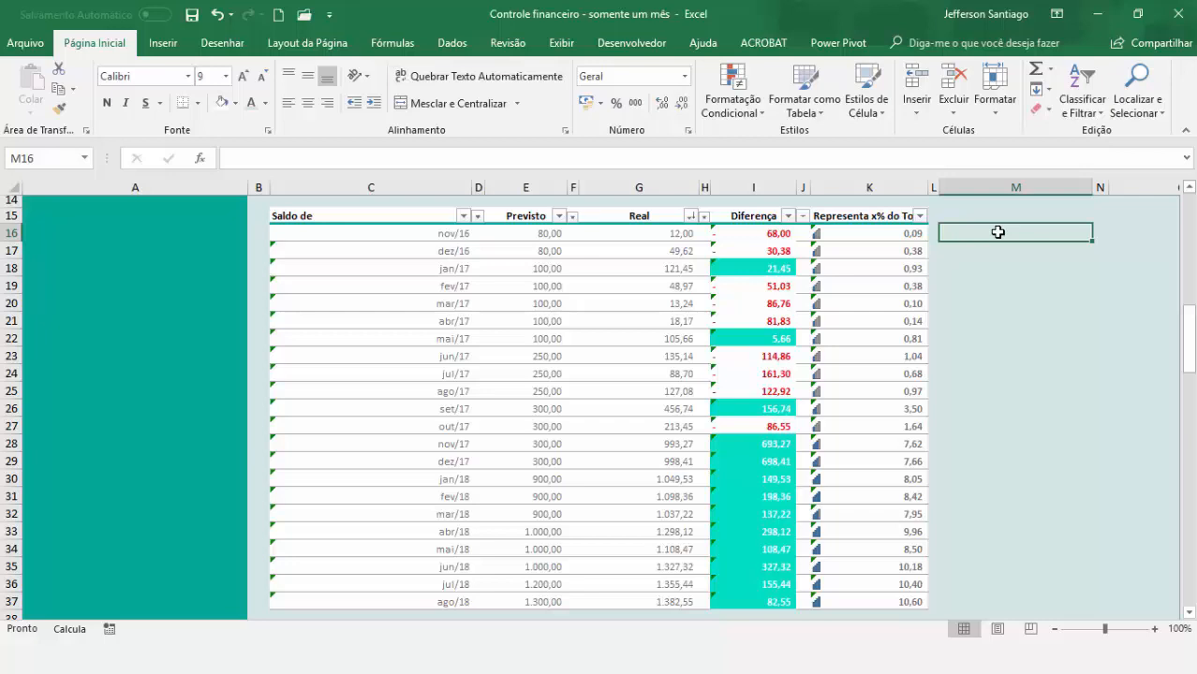
pyautogui.write('=')
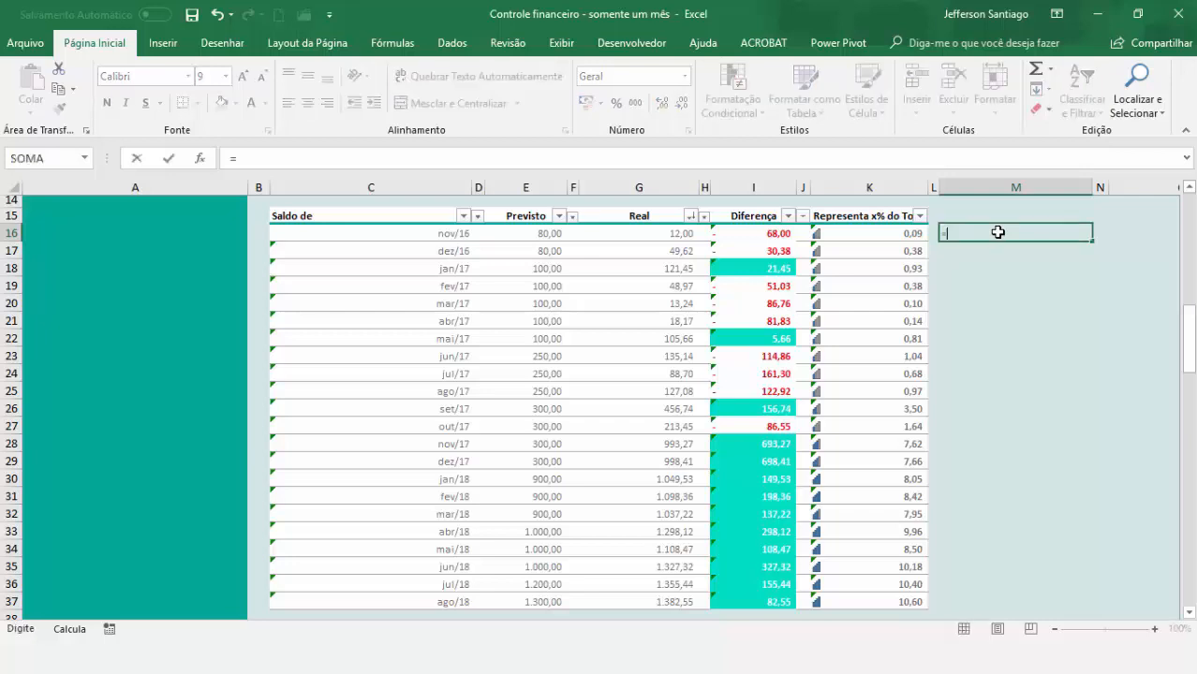
pyautogui.click(672, 233)
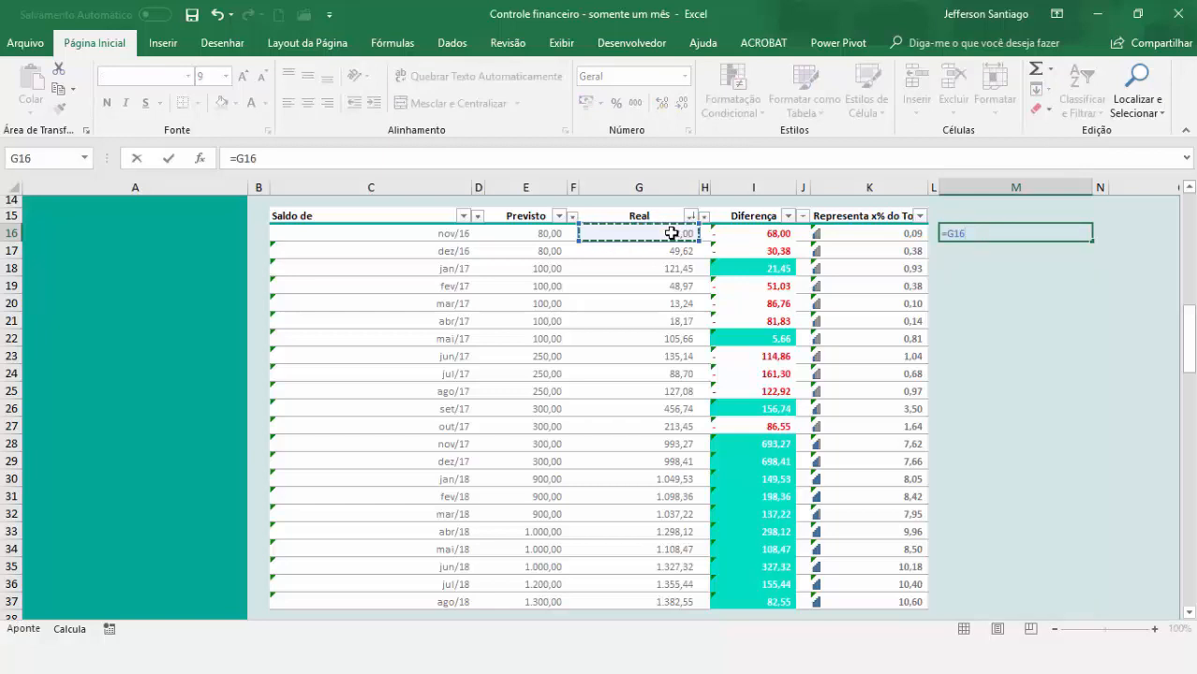
pyautogui.press('Return')
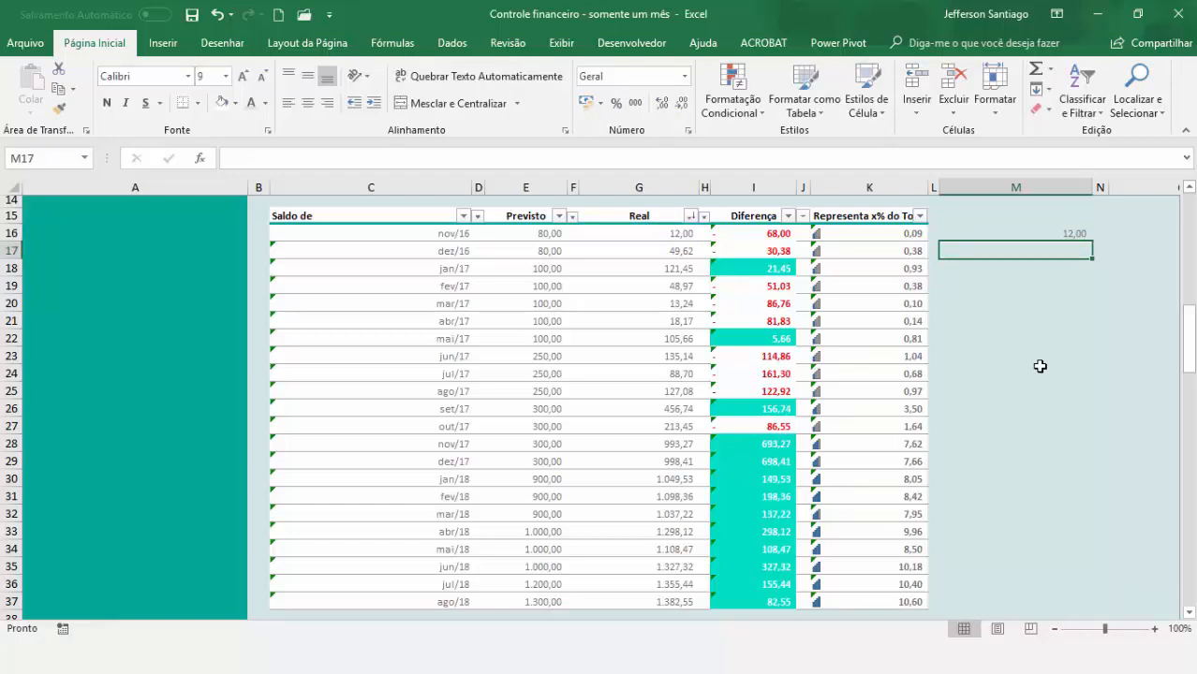
pyautogui.write('=')
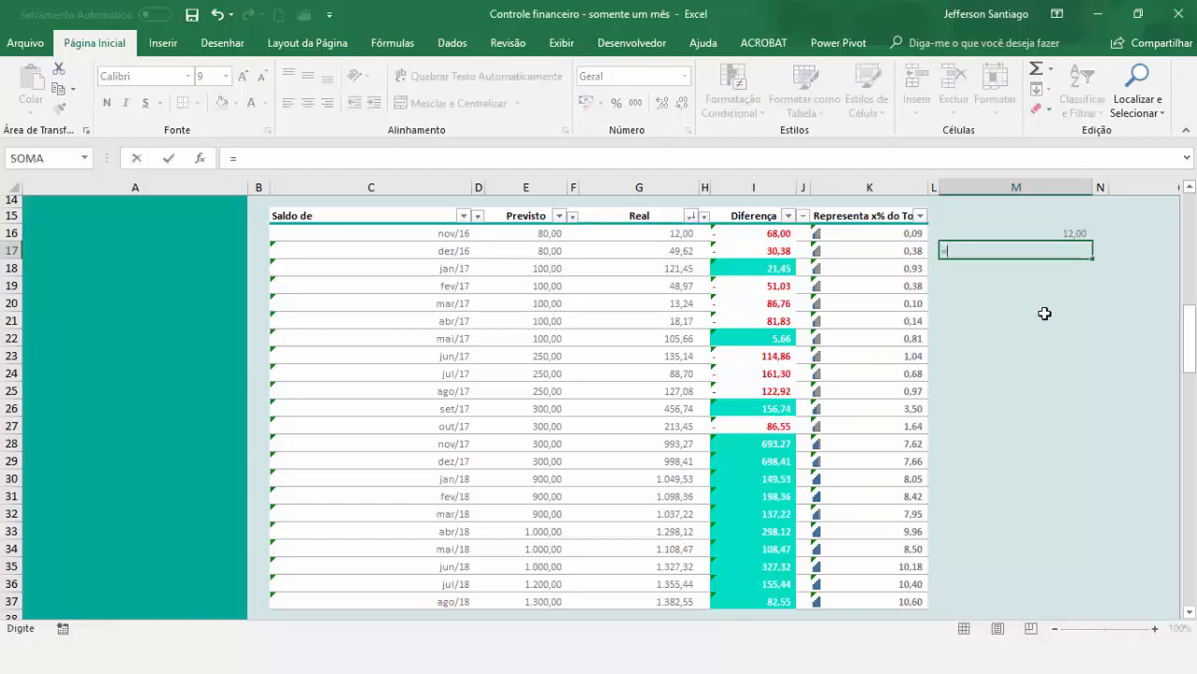
pyautogui.click(1066, 231)
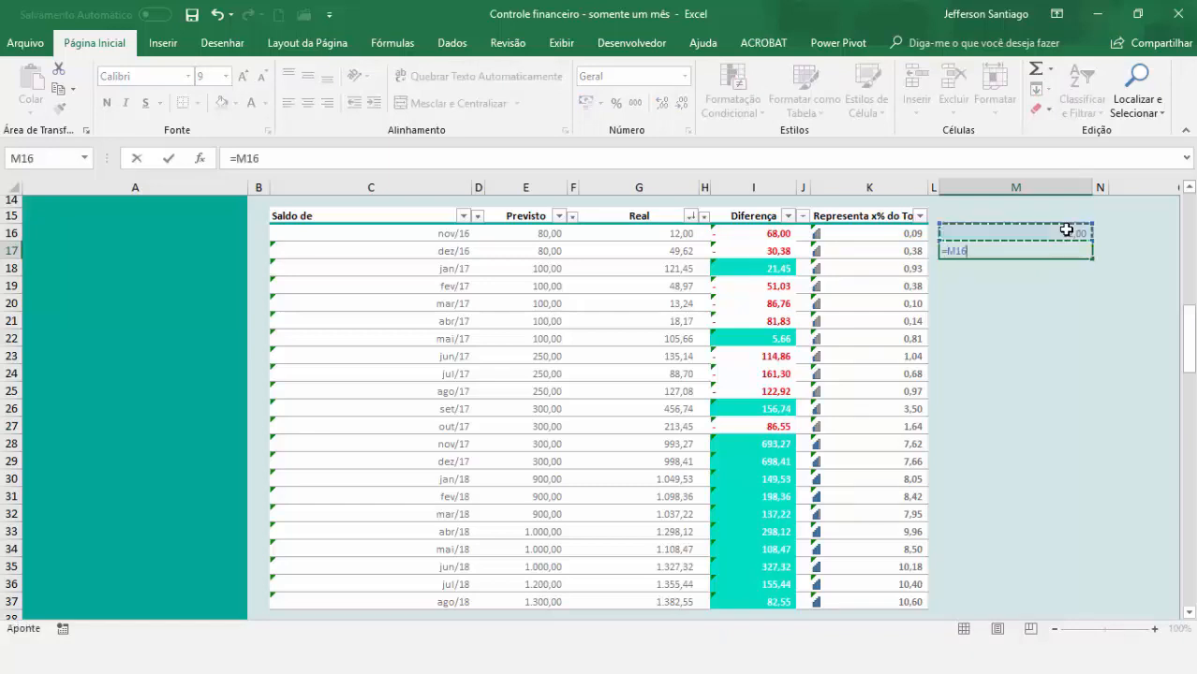
pyautogui.write('+')
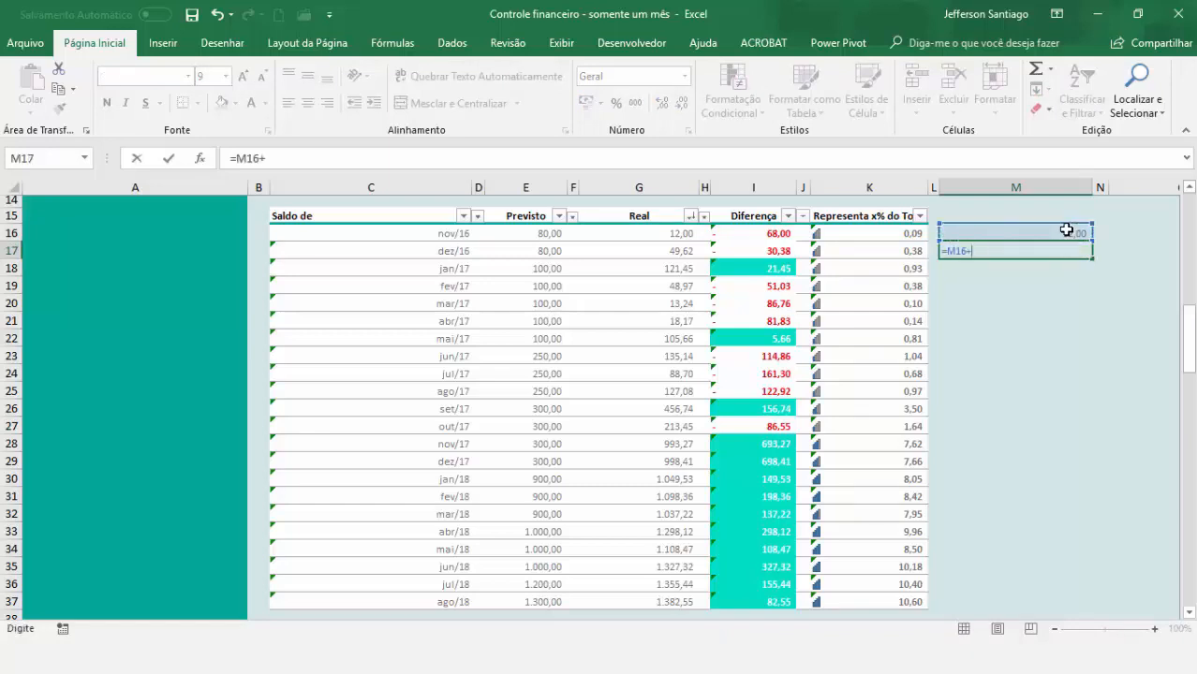
pyautogui.click(661, 252)
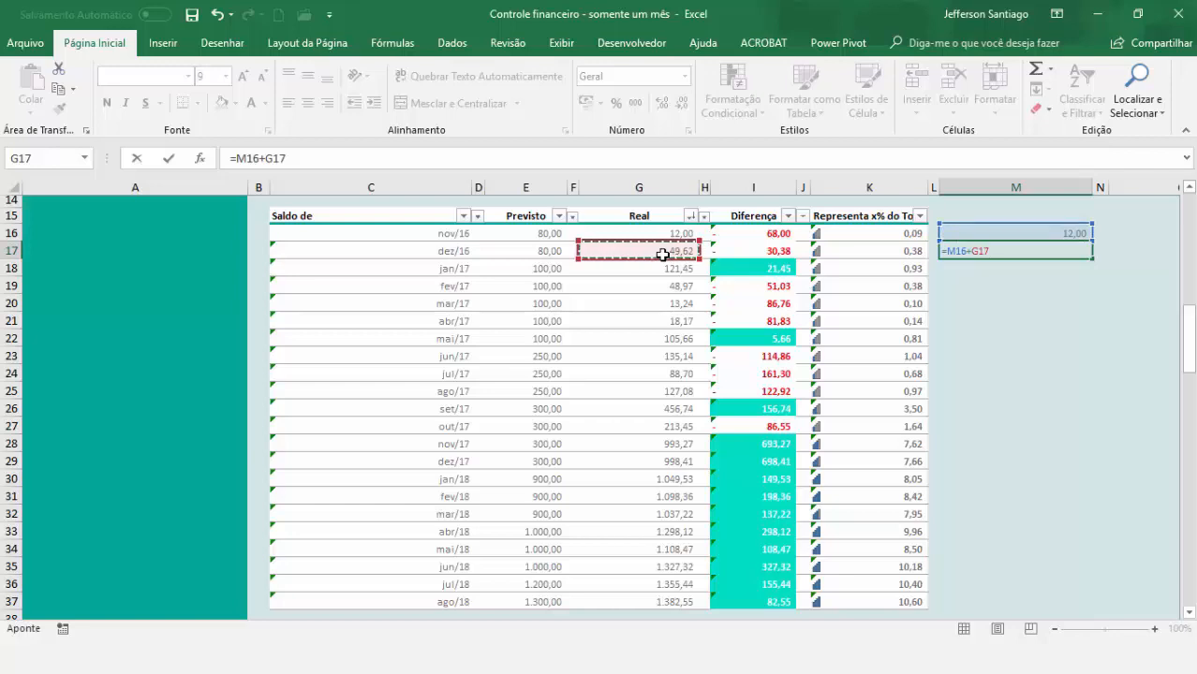
pyautogui.press('Return')
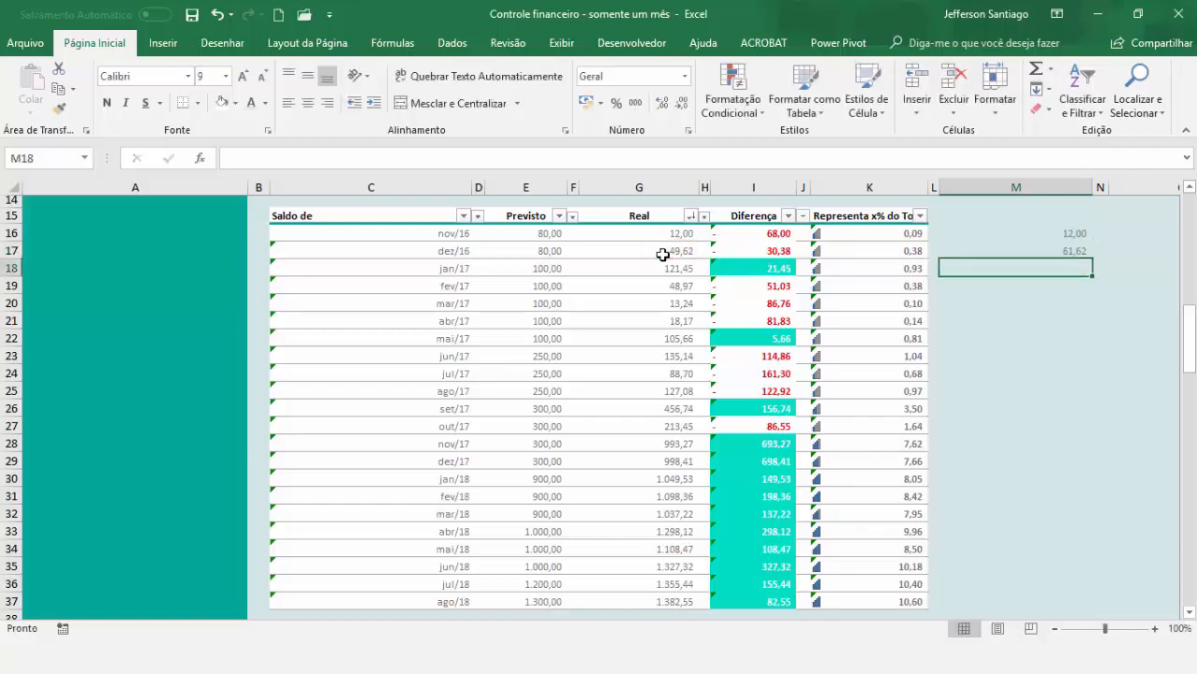
# Continue the running balance with =M17+G18 in M18 and =M18+G19 in M19.
pyautogui.write('=')
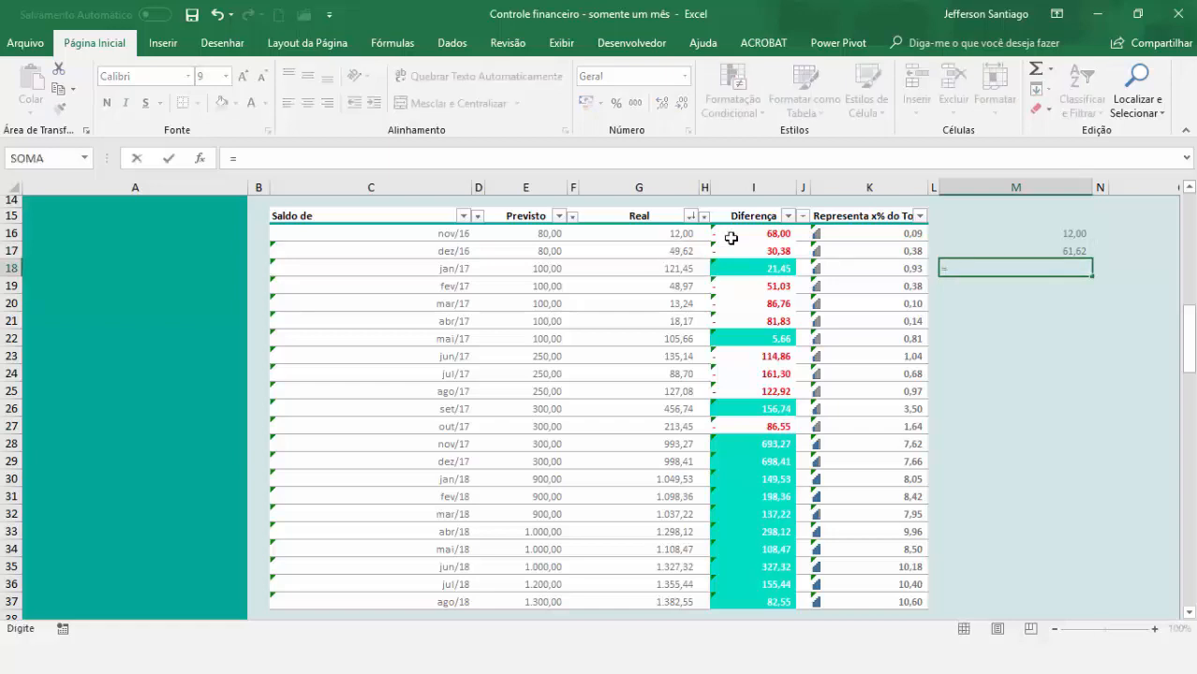
pyautogui.click(1070, 250)
pyautogui.write('+')
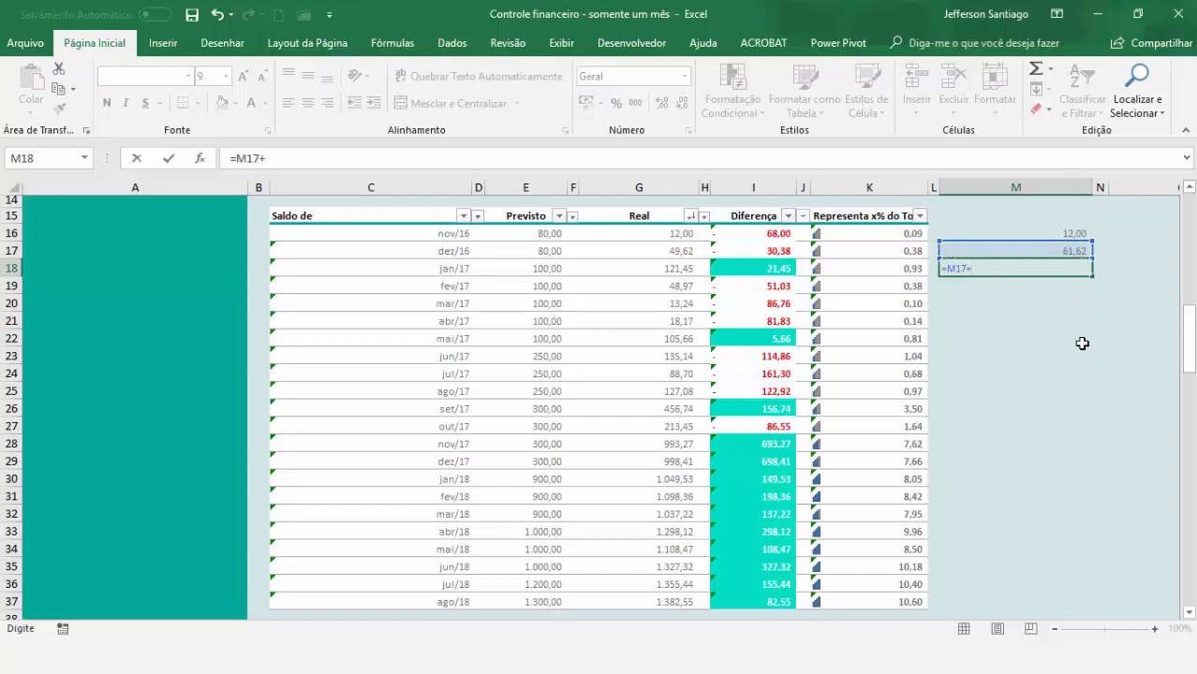
pyautogui.click(678, 265)
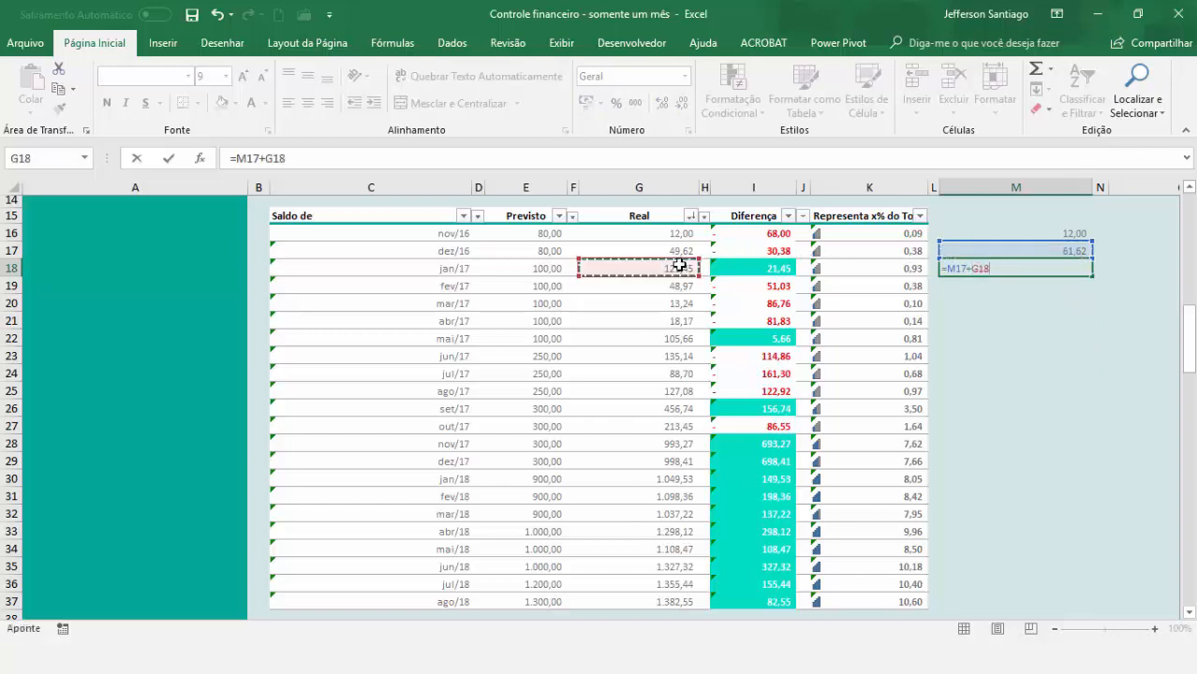
pyautogui.press('Return')
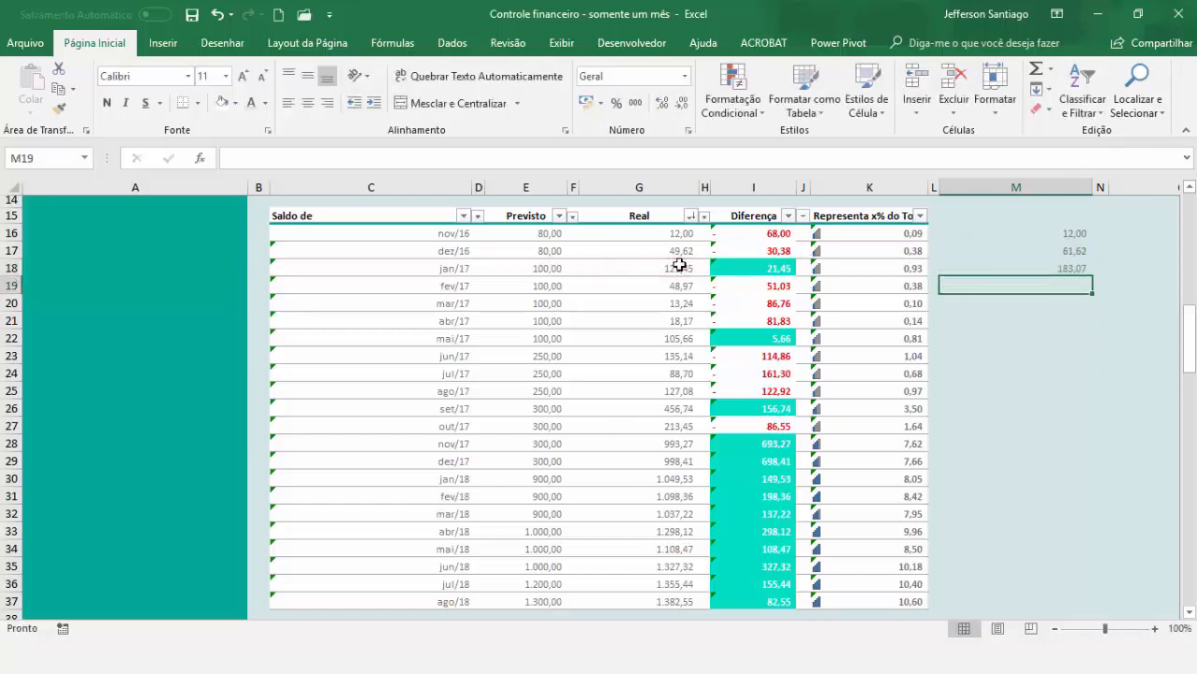
pyautogui.write('=')
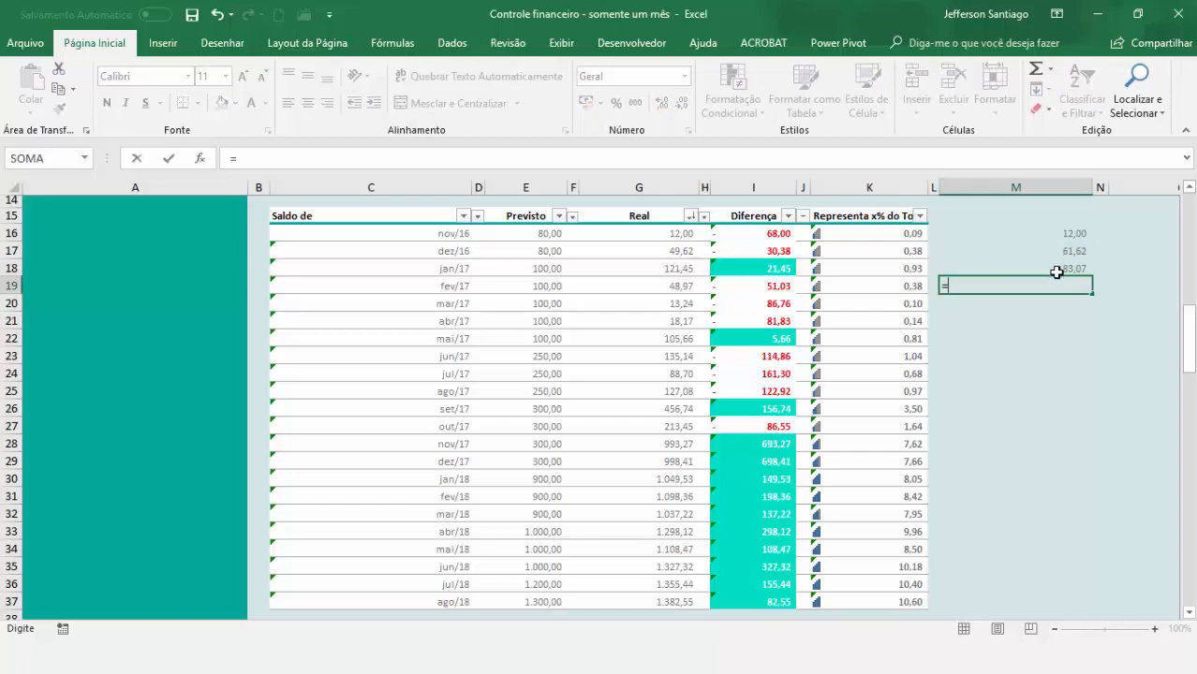
pyautogui.click(1056, 269)
pyautogui.write('+')
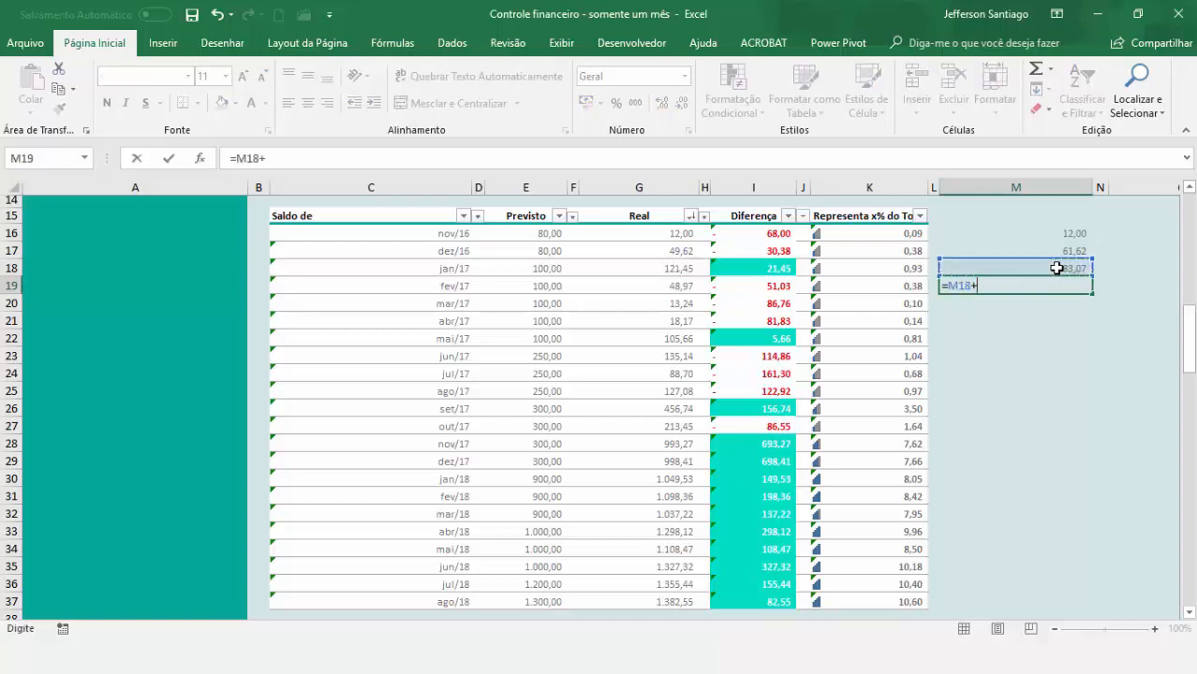
pyautogui.click(682, 285)
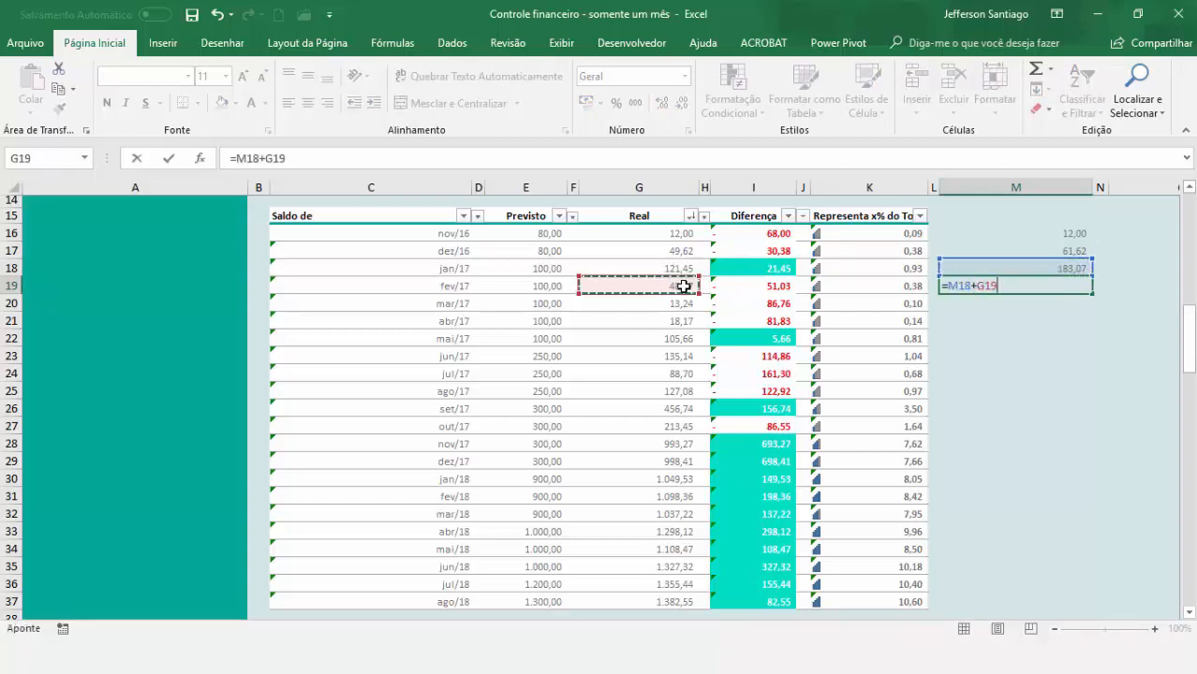
pyautogui.press('Return')
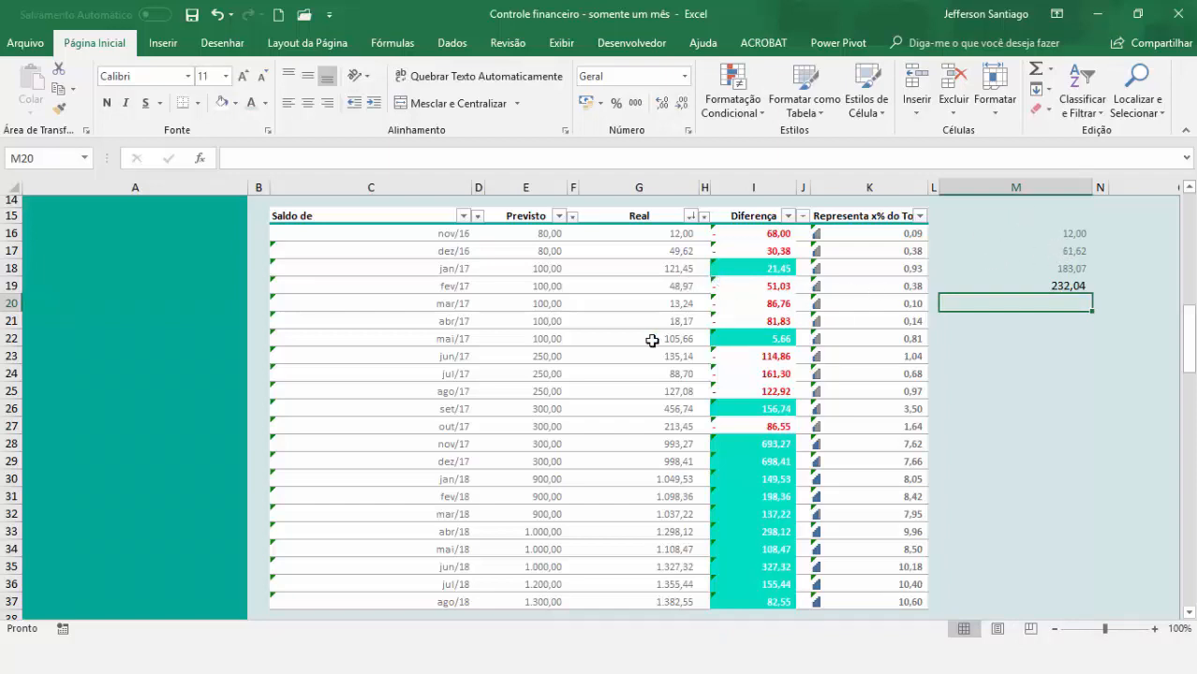
# Test the running balance by setting the fev/17 Real value to 0, and undo the change.
pyautogui.click(655, 285)
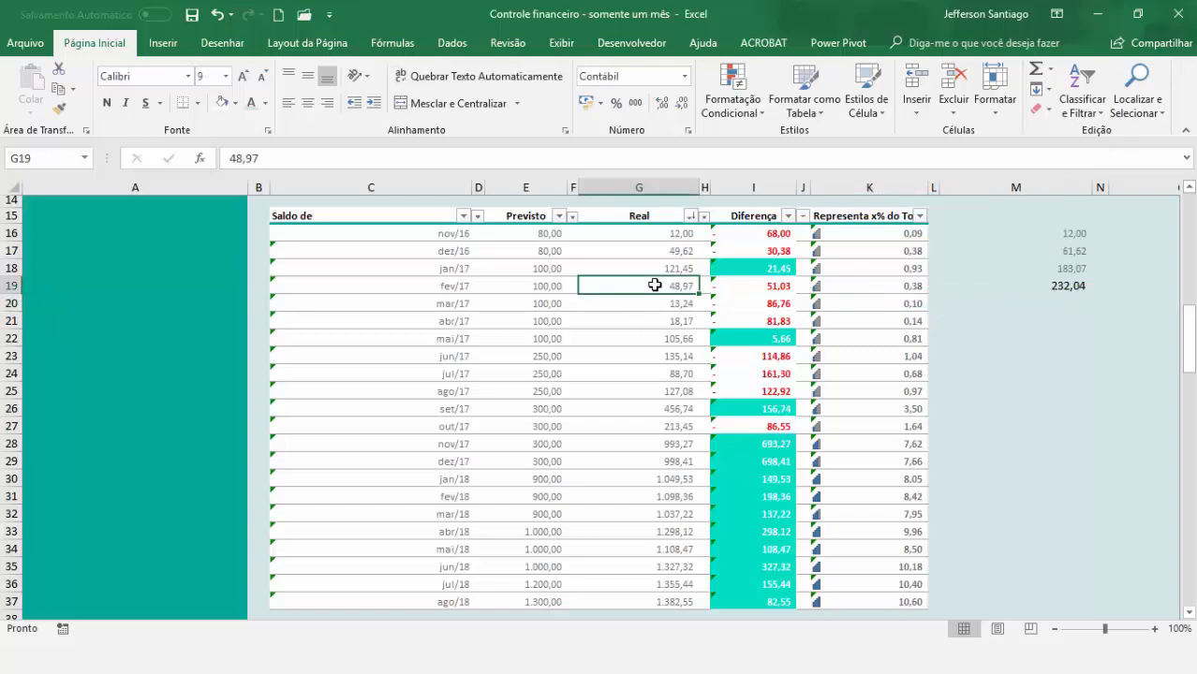
pyautogui.write('0')
pyautogui.press('Return')
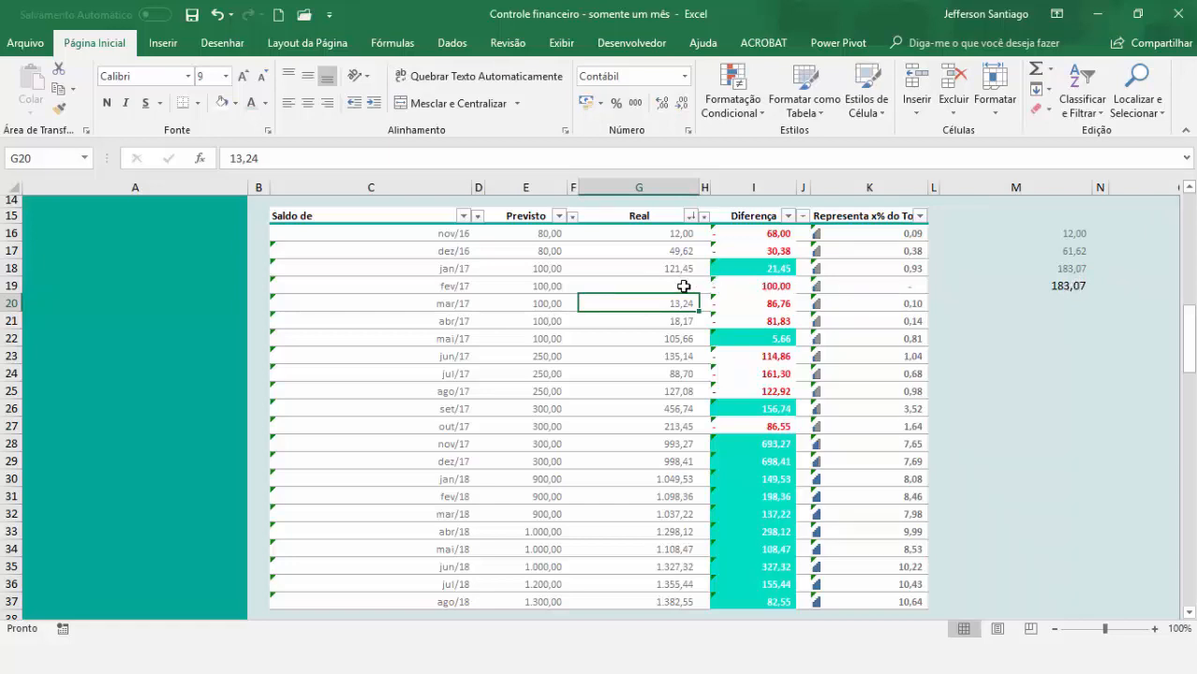
pyautogui.hotkey('ctrl', 'z')
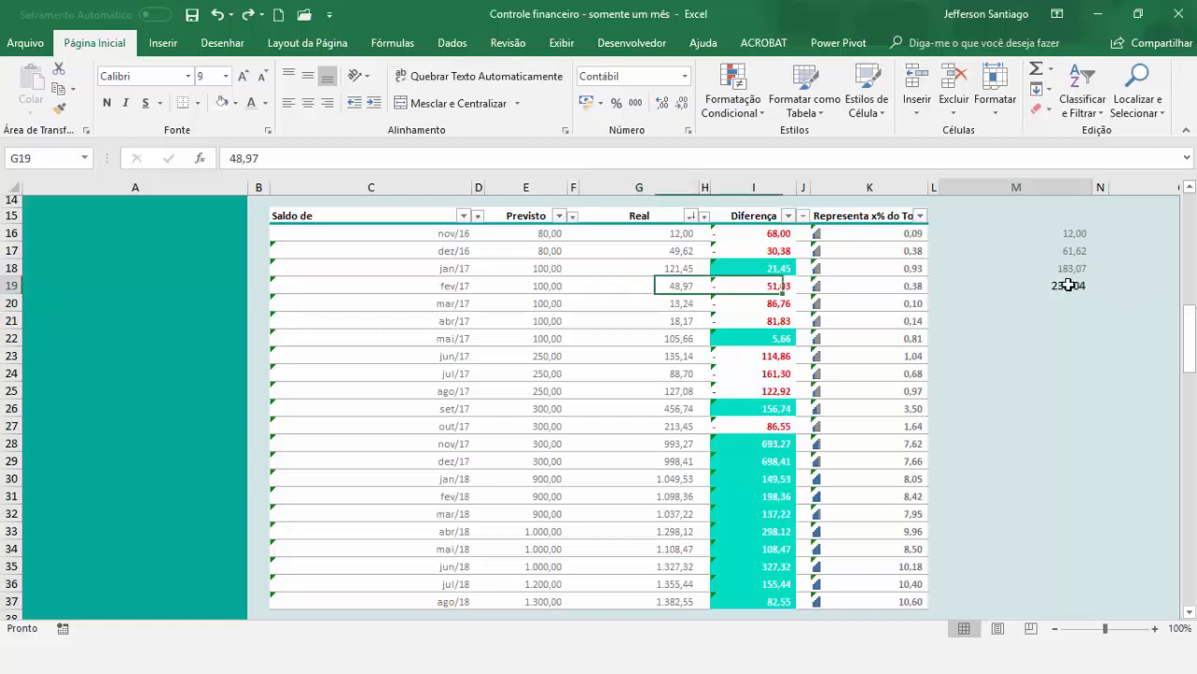
# Fill the running balance formula from M19 down to the ago/18 row, M37.
pyautogui.click(1068, 286)
pyautogui.moveTo(1092, 292); pyautogui.dragTo(1073, 607)
pyautogui.click(1070, 530)
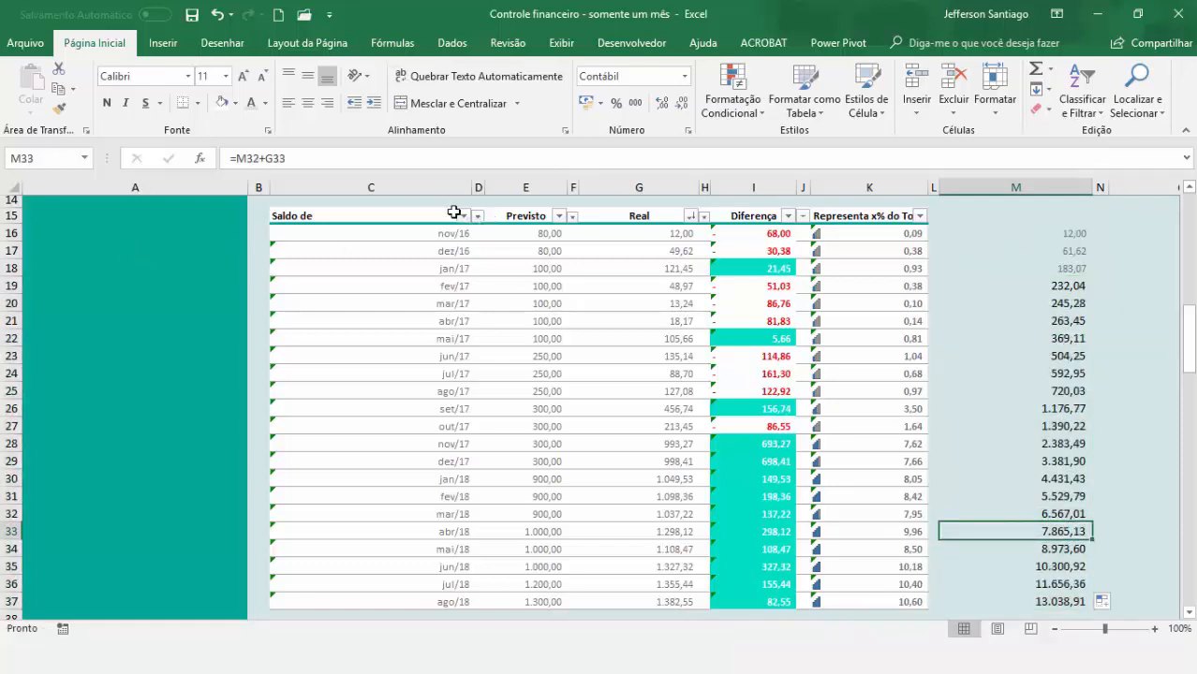
# Label the running balance column with the header Real in M15.
pyautogui.moveTo(437, 213); pyautogui.dragTo(420, 592)
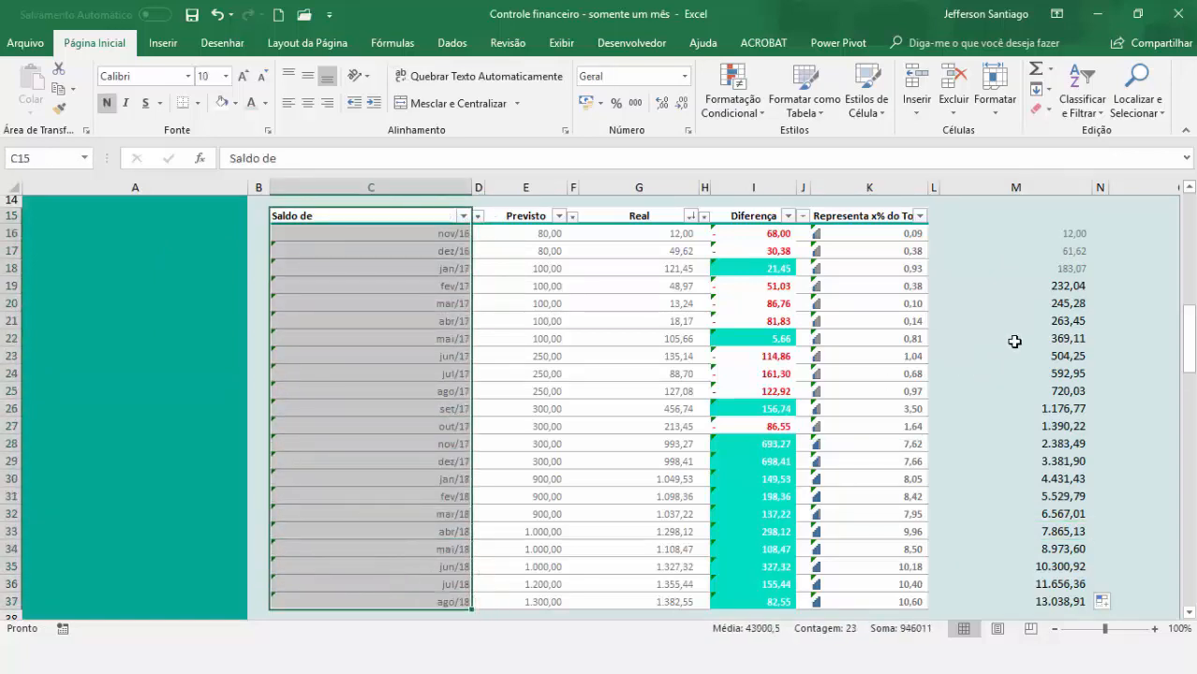
pyautogui.click(1080, 221)
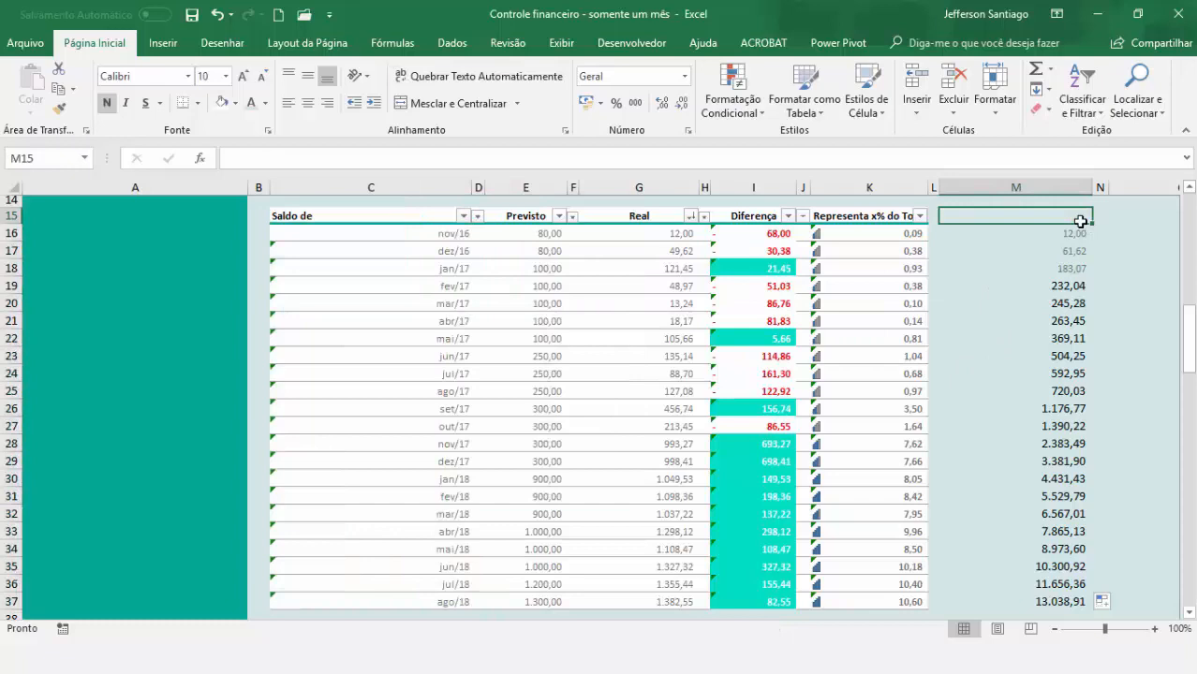
pyautogui.write('Real')
pyautogui.press('Return')
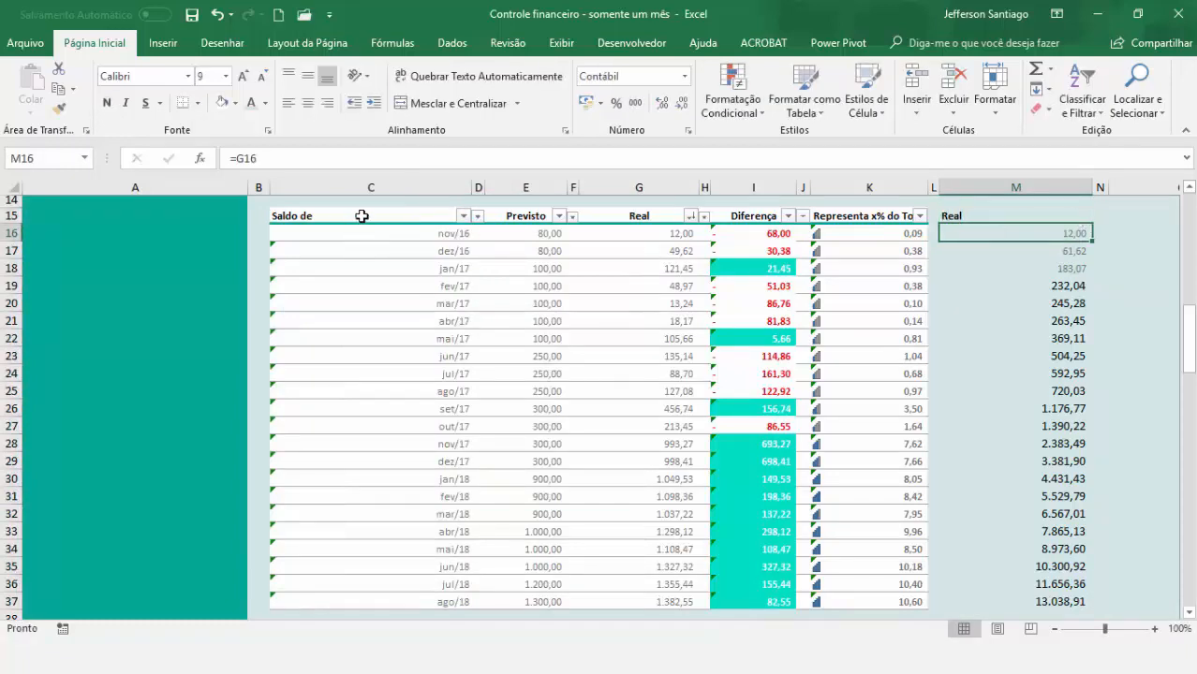
# Insert a basic 2D line chart from the Saldo de months in C15:C37 and the accumulated Real values in M15:M37.
pyautogui.moveTo(362, 215); pyautogui.dragTo(373, 599)
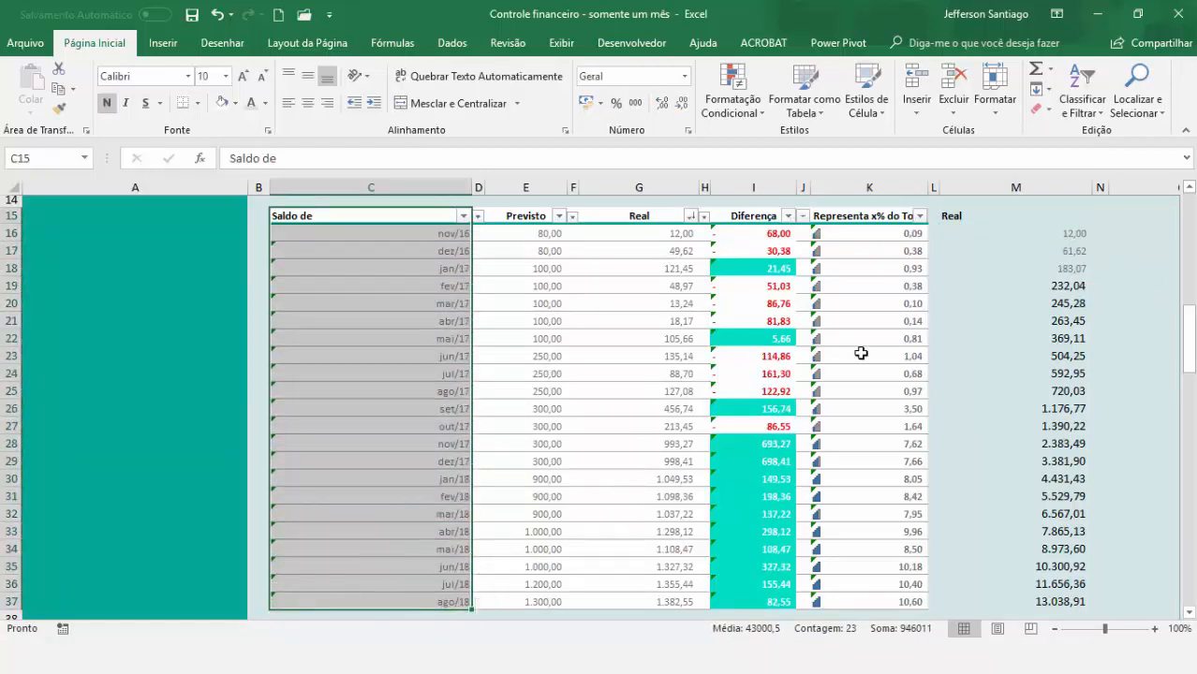
pyautogui.keyDown('ctrl'); pyautogui.click(1043, 221); pyautogui.keyUp('ctrl')
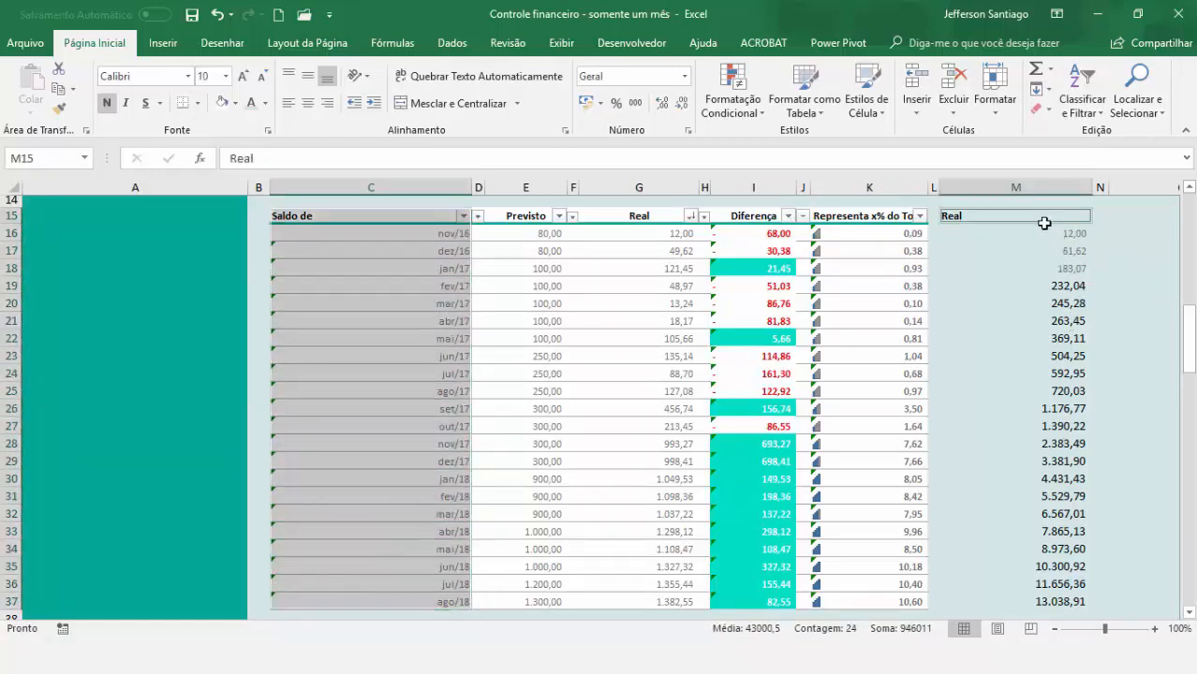
pyautogui.moveTo(1043, 222); pyautogui.dragTo(1035, 594)
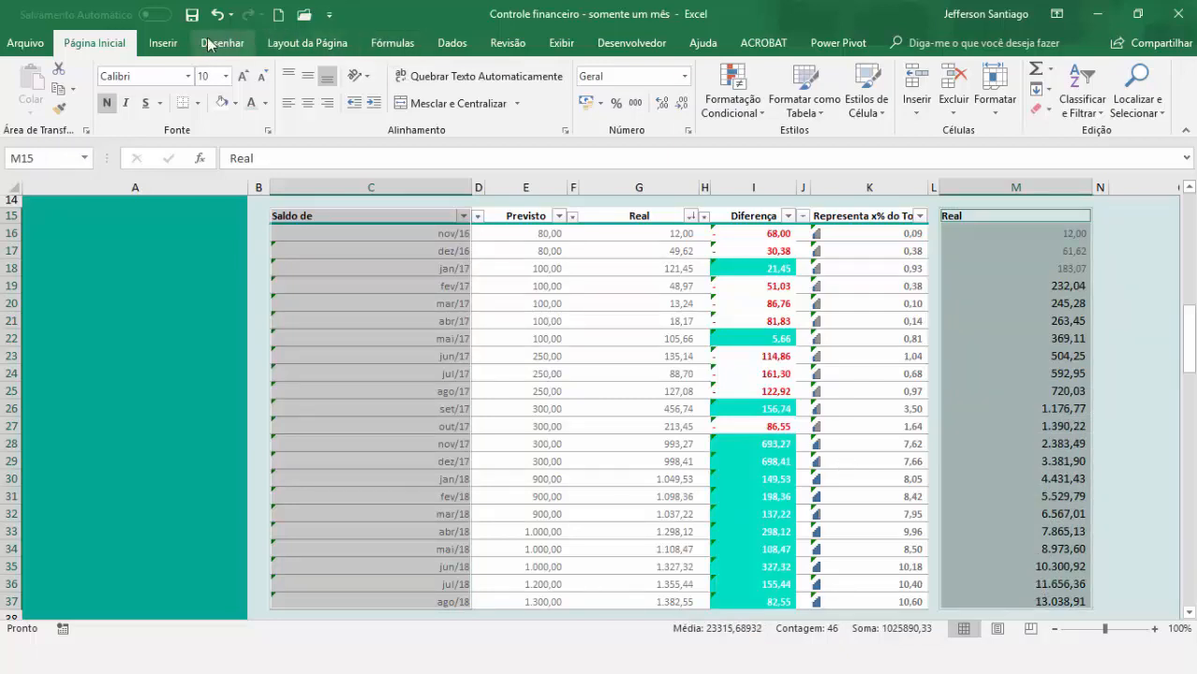
pyautogui.click(163, 43)
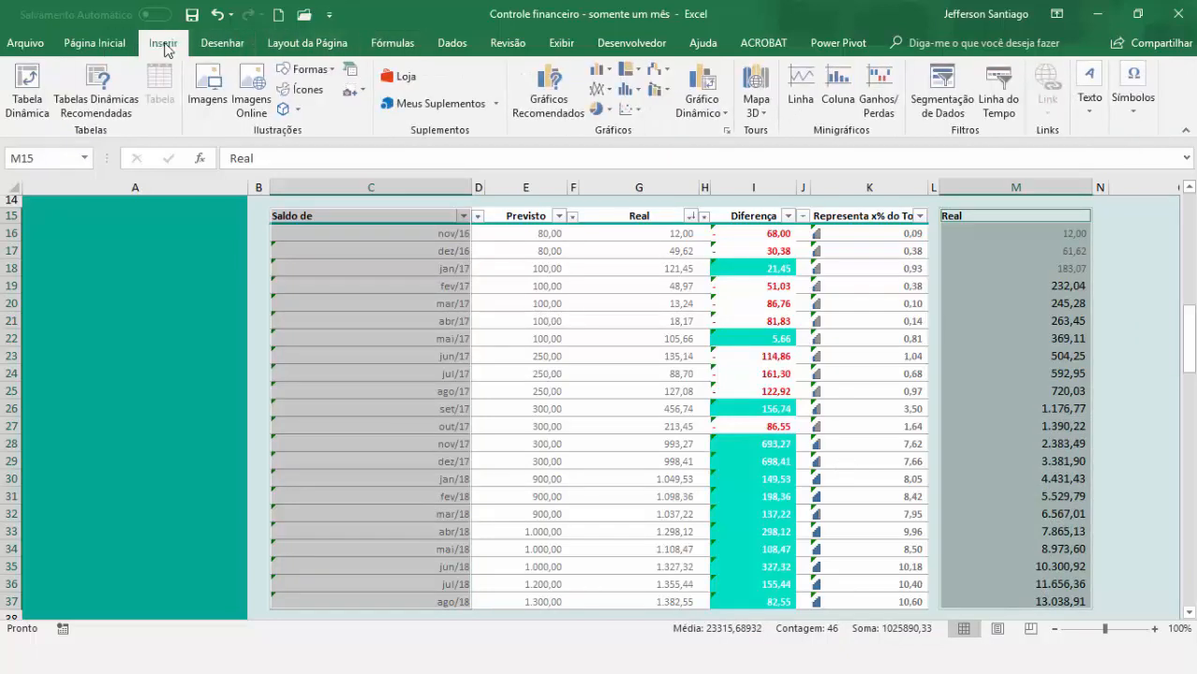
pyautogui.click(600, 89)
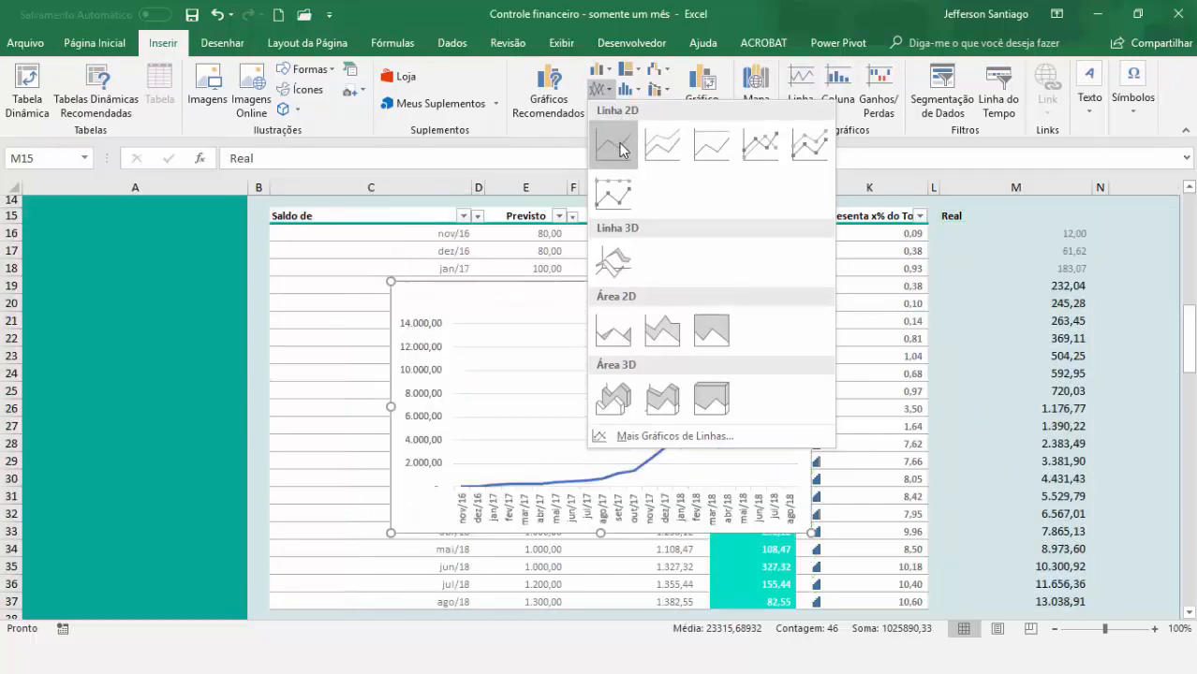
pyautogui.click(613, 145)
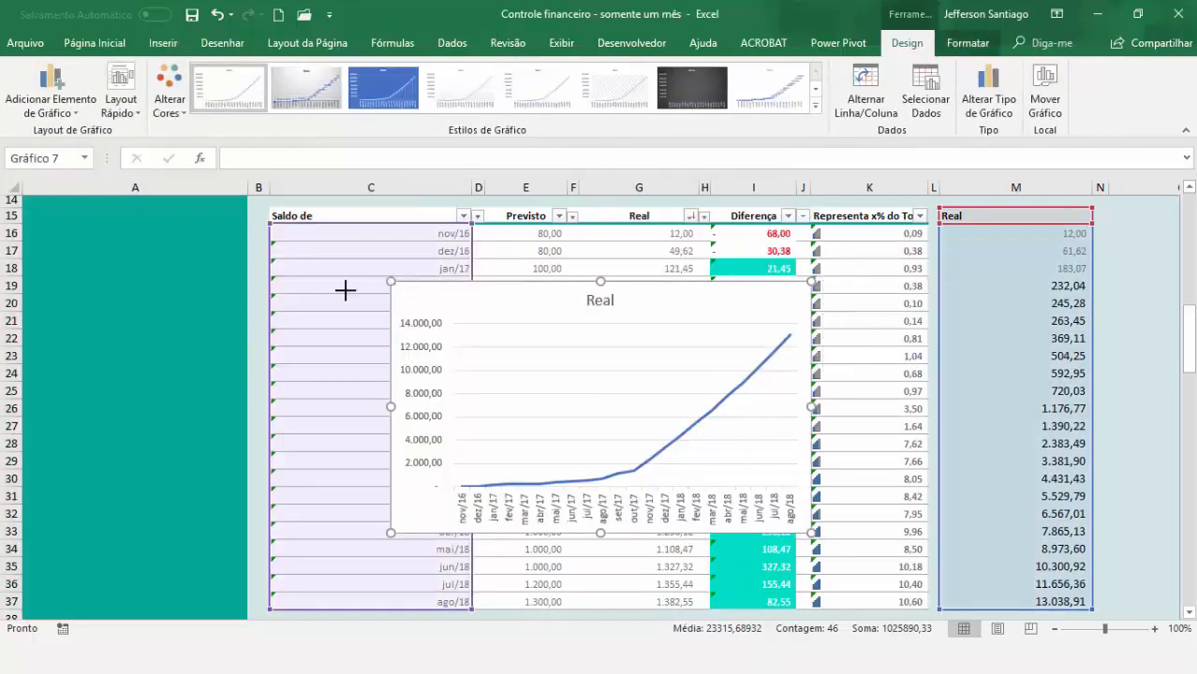
# Enlarge the accumulated Real line chart and move it down into the Saldo acumulado para investimento area.
pyautogui.moveTo(390, 281); pyautogui.dragTo(68, 248)
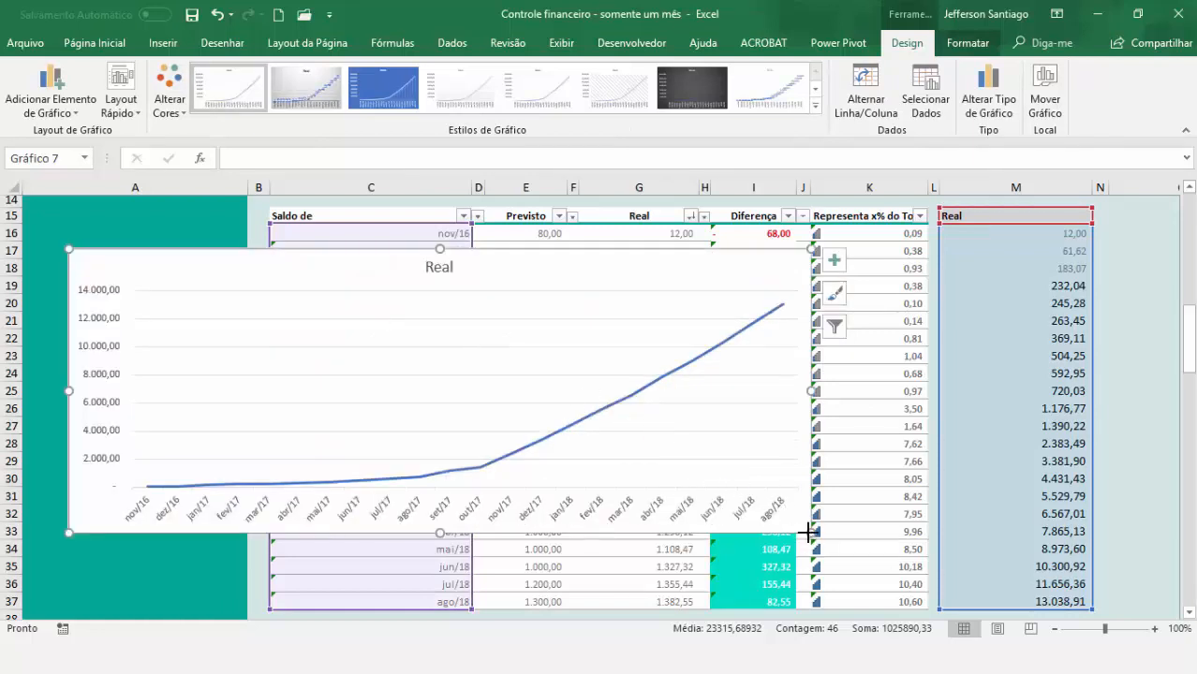
pyautogui.moveTo(807, 532); pyautogui.dragTo(907, 605)
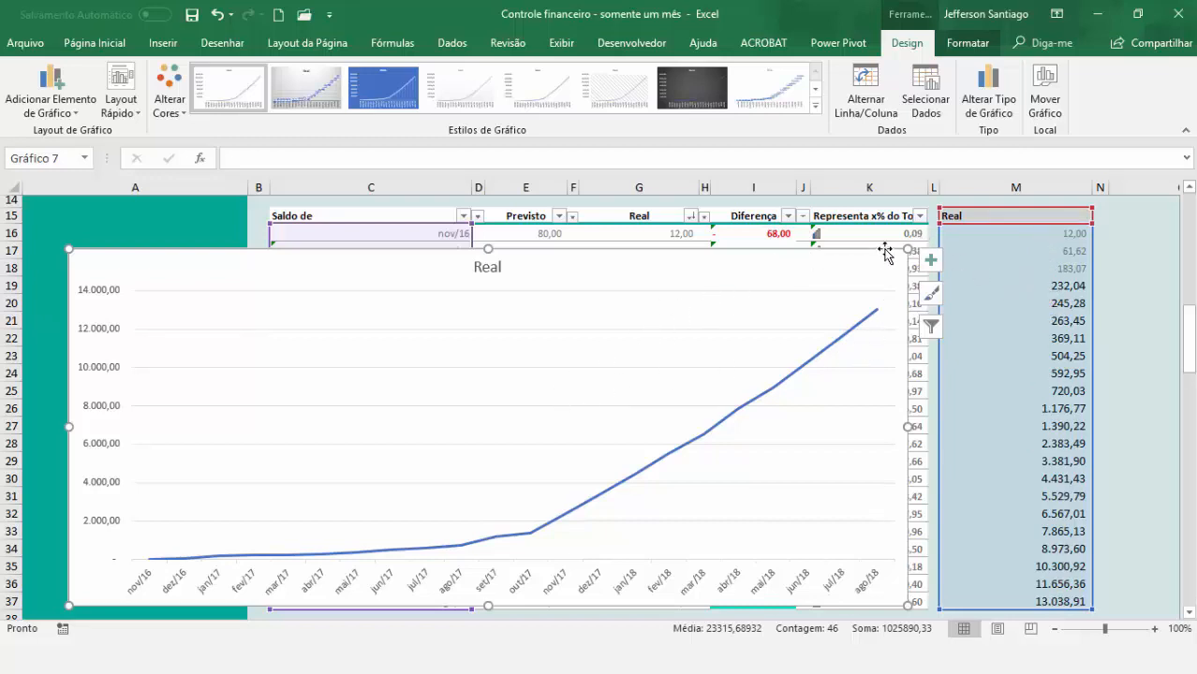
pyautogui.moveTo(1189, 365); pyautogui.dragTo(1189, 440)
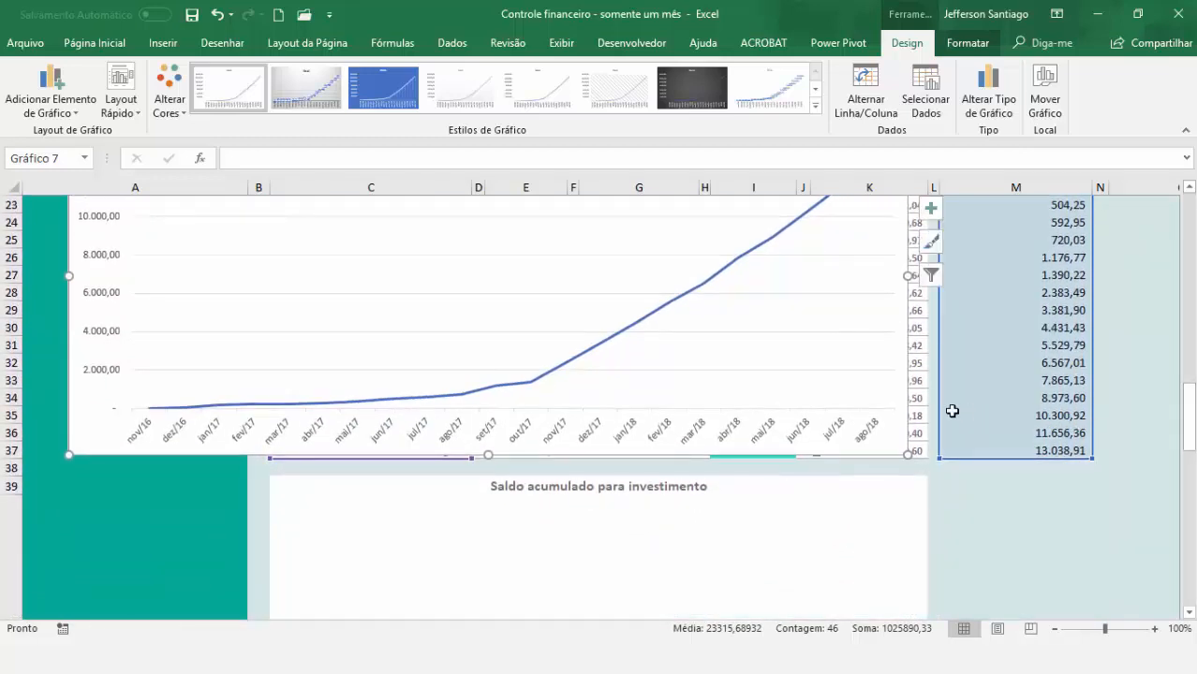
pyautogui.moveTo(906, 403); pyautogui.dragTo(902, 251)
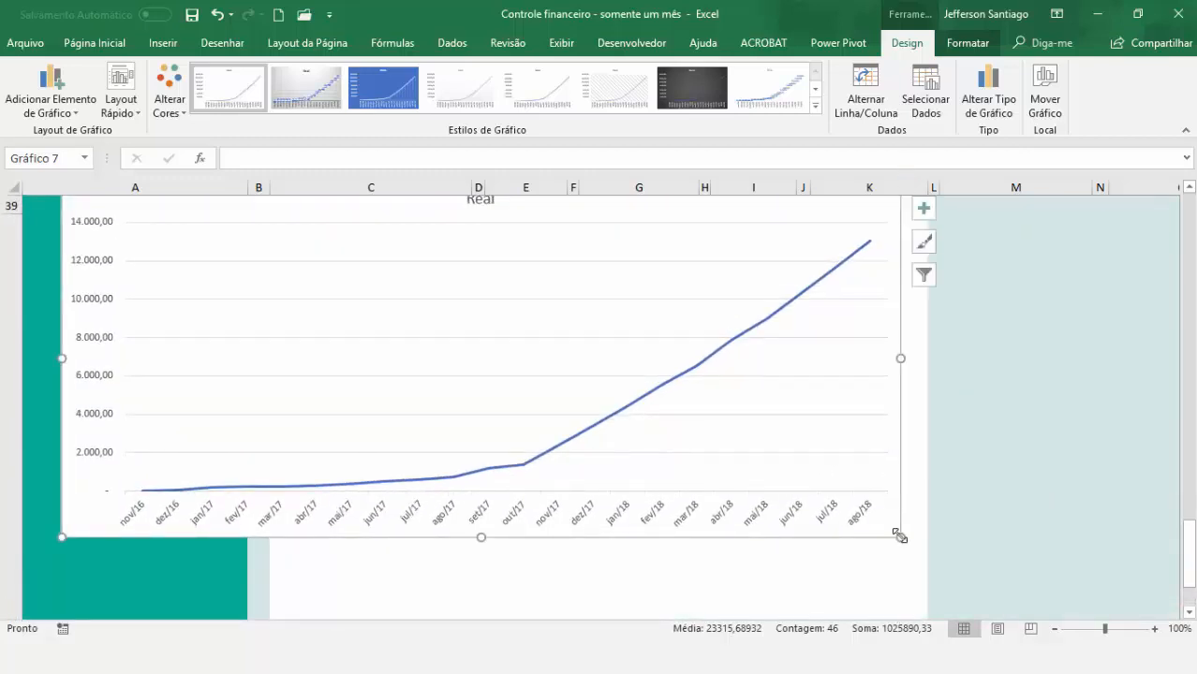
pyautogui.moveTo(456, 233); pyautogui.dragTo(712, 320)
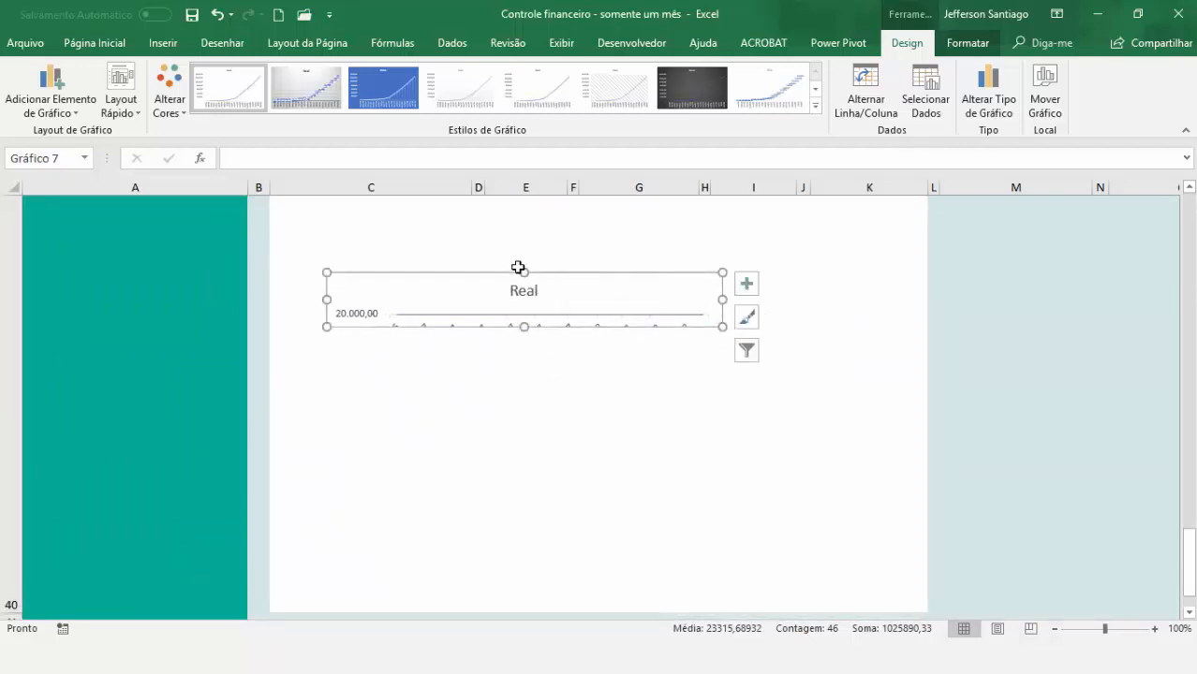
# Resize the Real line chart to span most of the white area beneath the Saldo acumulado para investimento heading.
pyautogui.click(1056, 629)
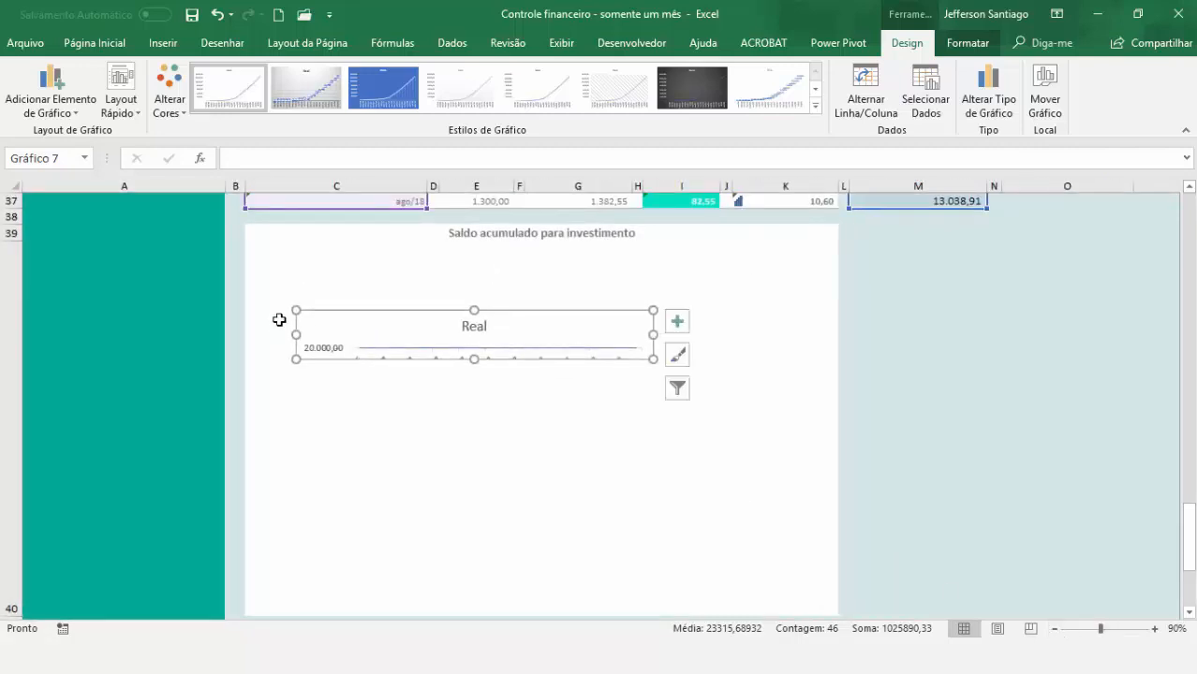
pyautogui.moveTo(295, 310); pyautogui.dragTo(254, 246)
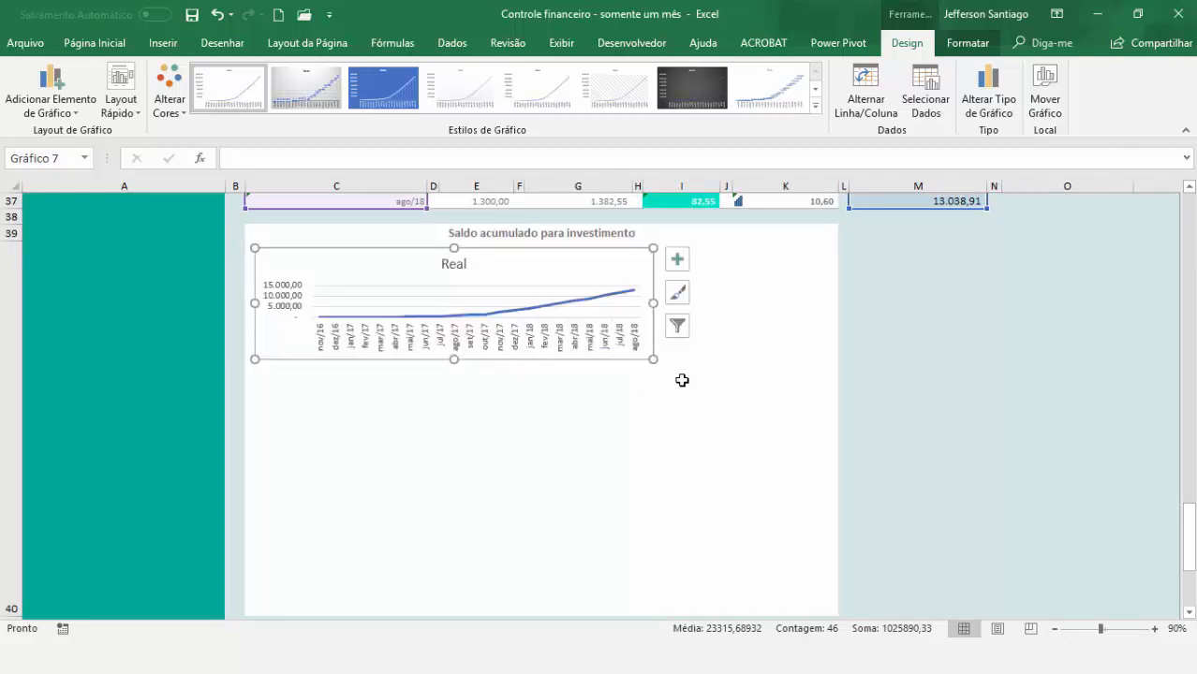
pyautogui.moveTo(651, 361); pyautogui.dragTo(818, 477)
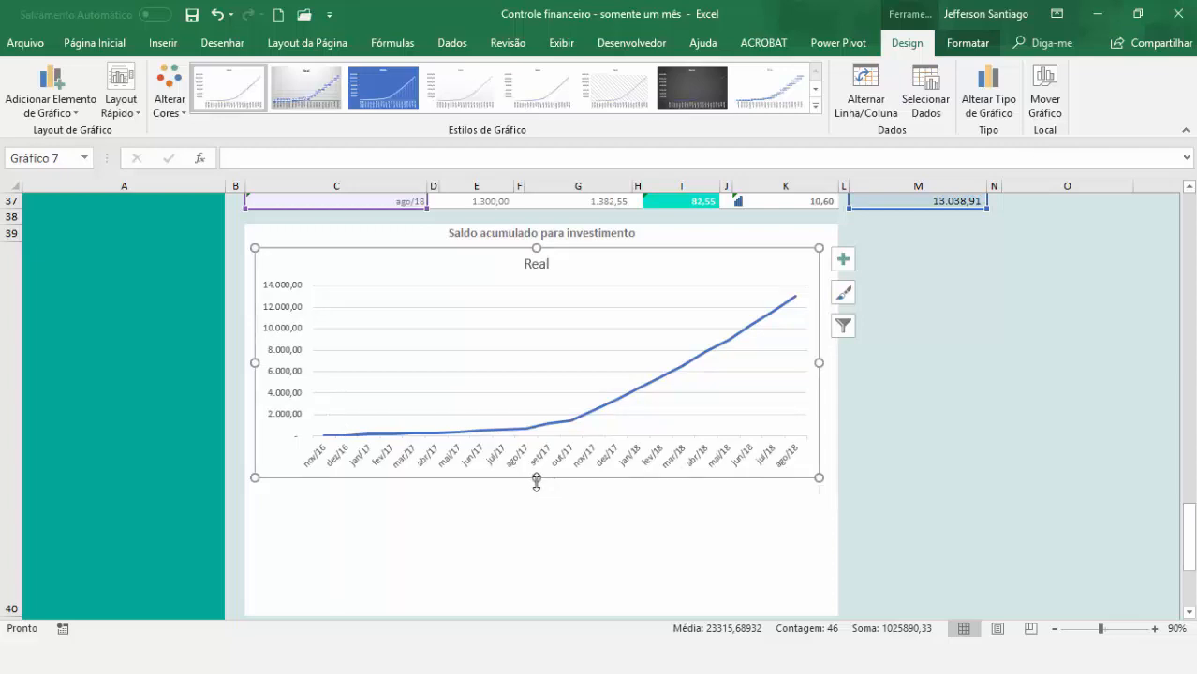
pyautogui.moveTo(537, 478); pyautogui.dragTo(536, 554)
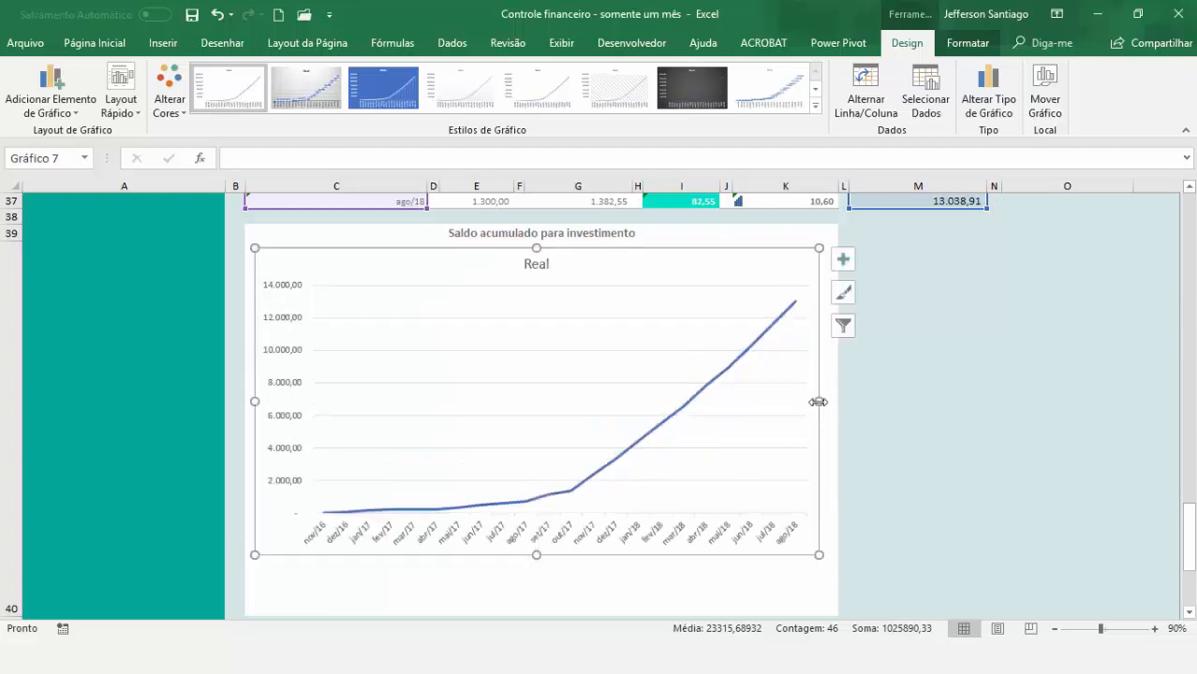
pyautogui.moveTo(819, 401); pyautogui.dragTo(826, 401)
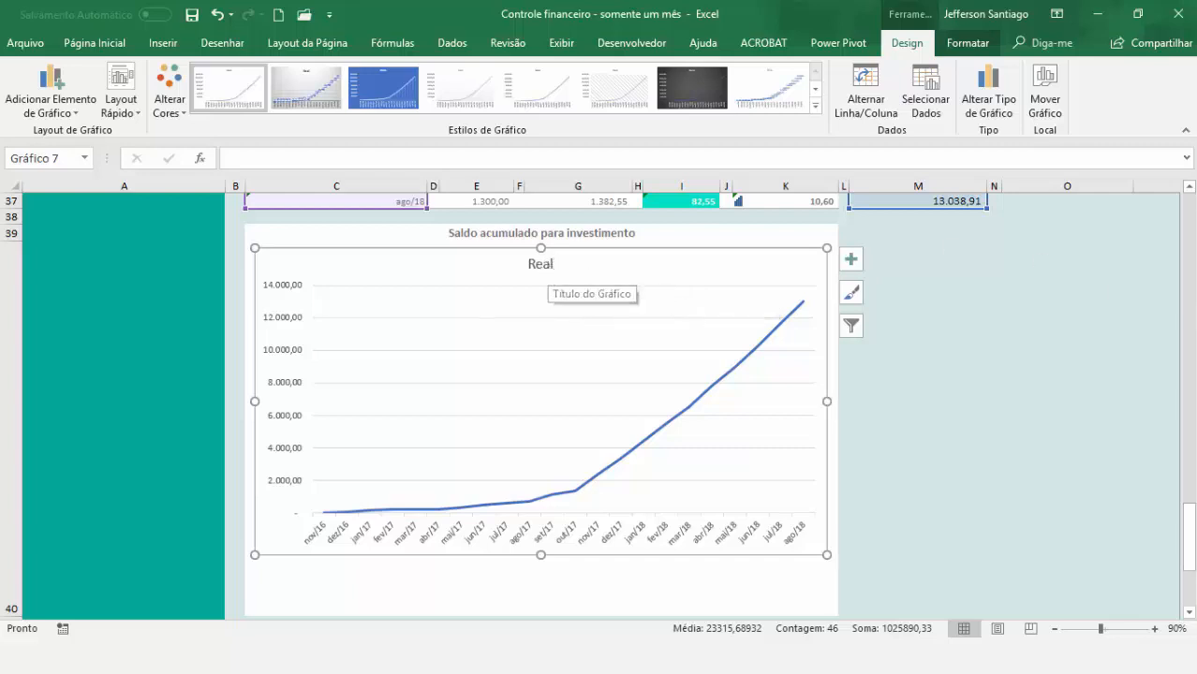
# Add the header Previsto in O15, beside the accumulated Real column.
pyautogui.scroll(6, 1189, 187)
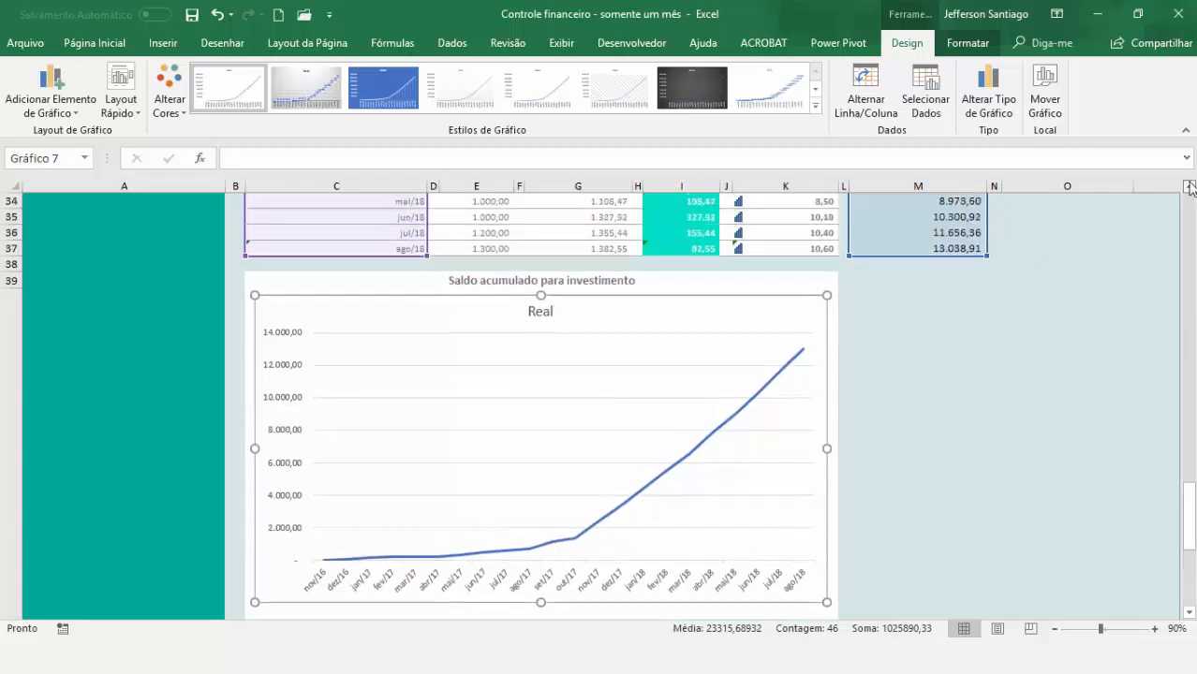
pyautogui.scroll(3, 1189, 187)
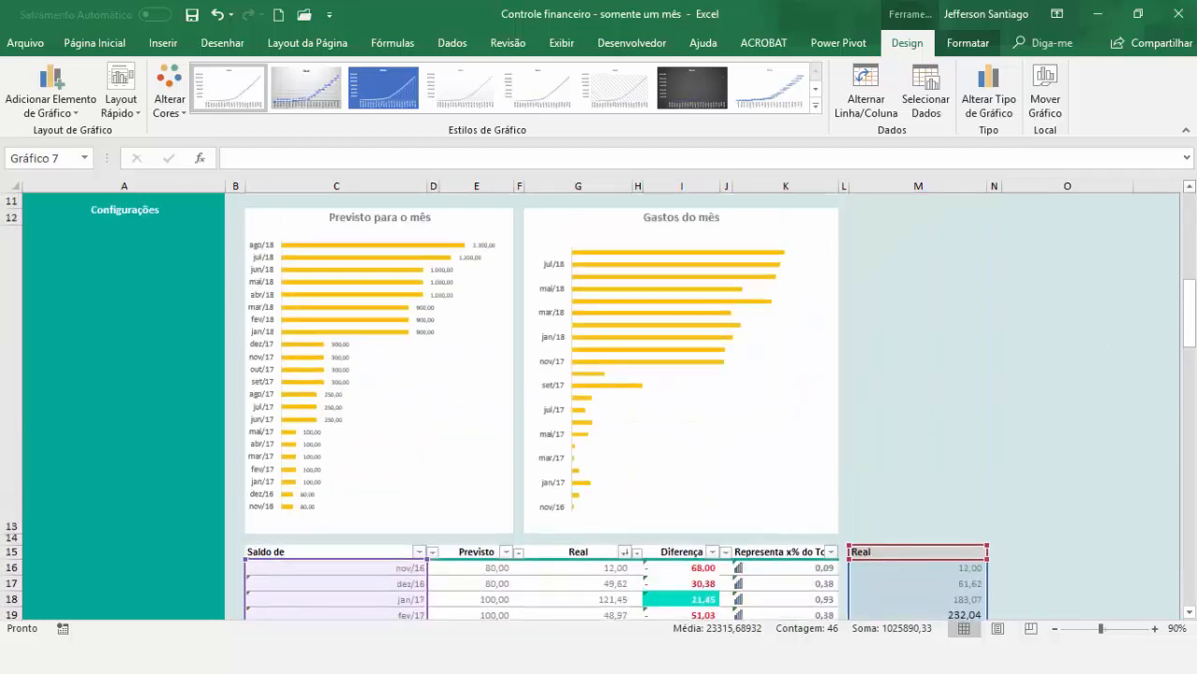
pyautogui.click(1016, 552)
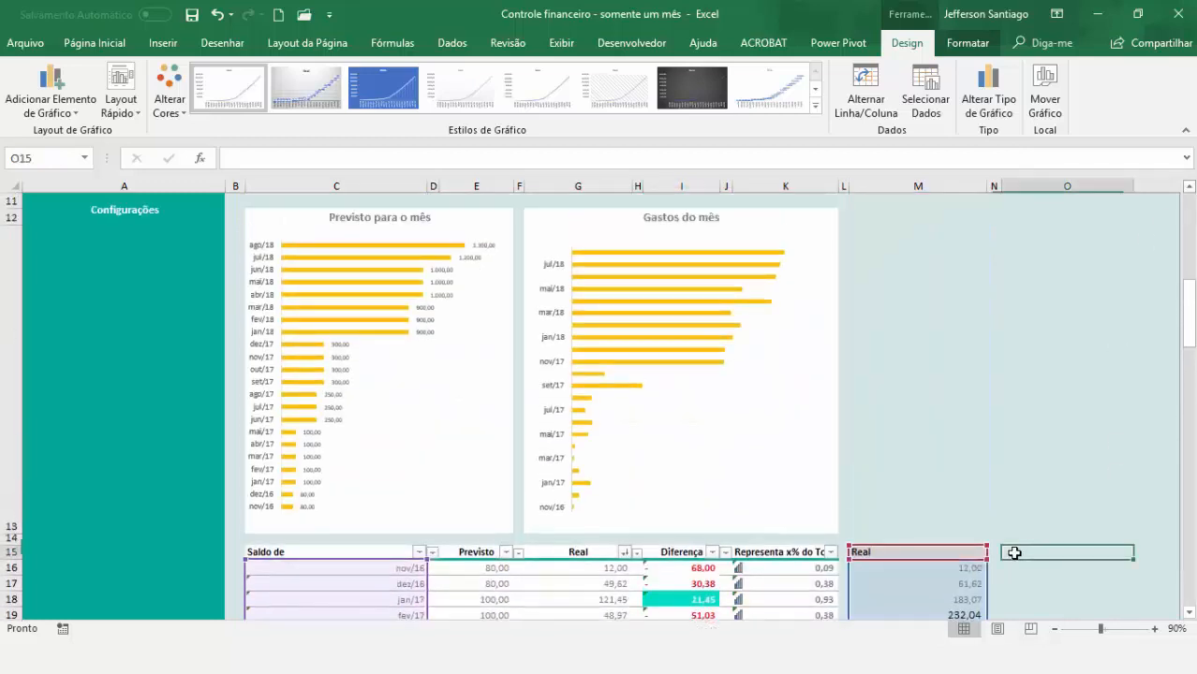
pyautogui.write('P')
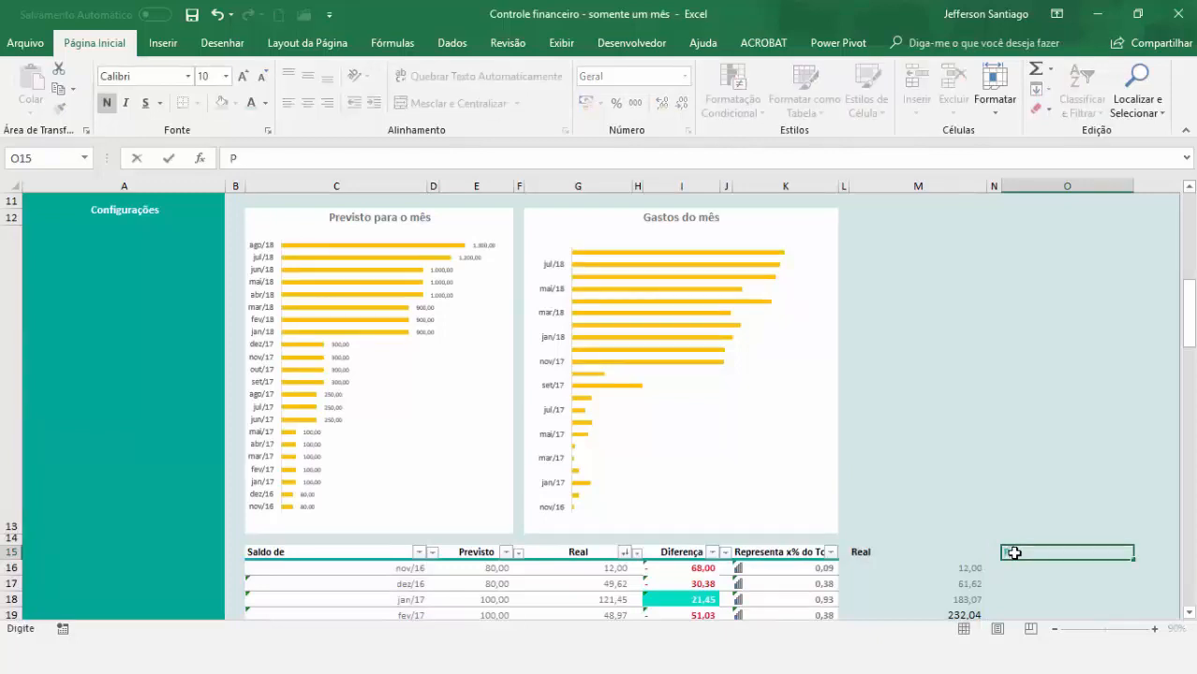
pyautogui.write('revisto')
pyautogui.press('Return')
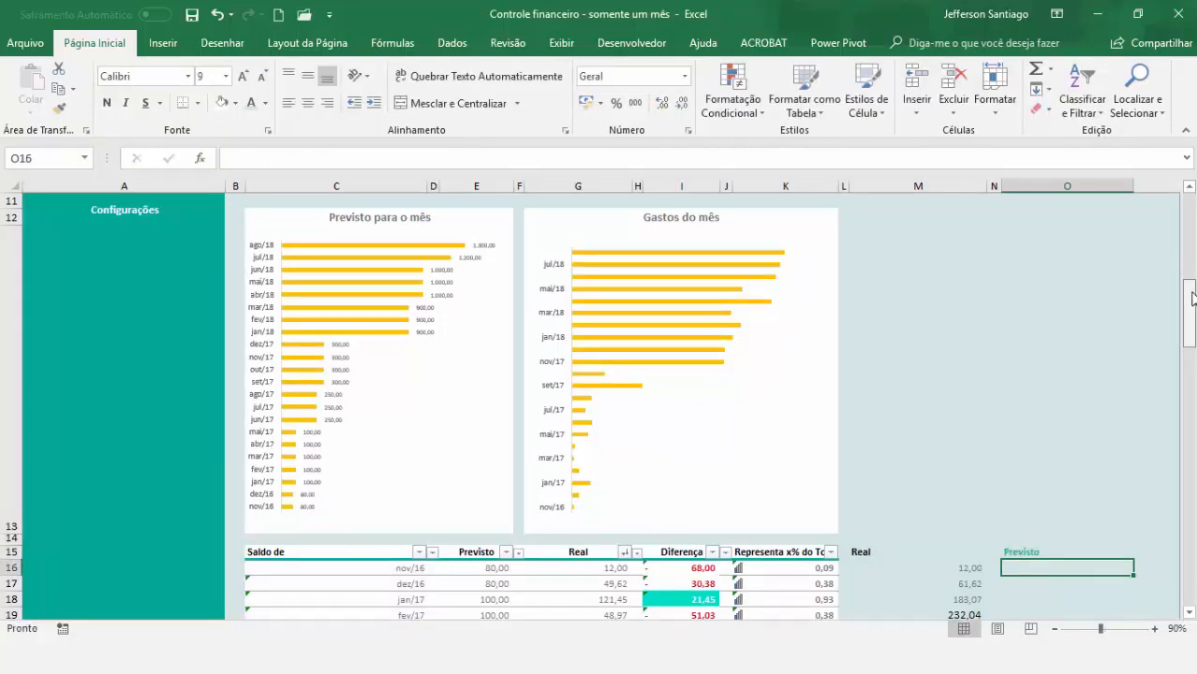
# Start the accumulated Previsto column with =E16 in O16 and =E17+O16 in O17.
pyautogui.moveTo(1189, 301); pyautogui.dragTo(1195, 327)
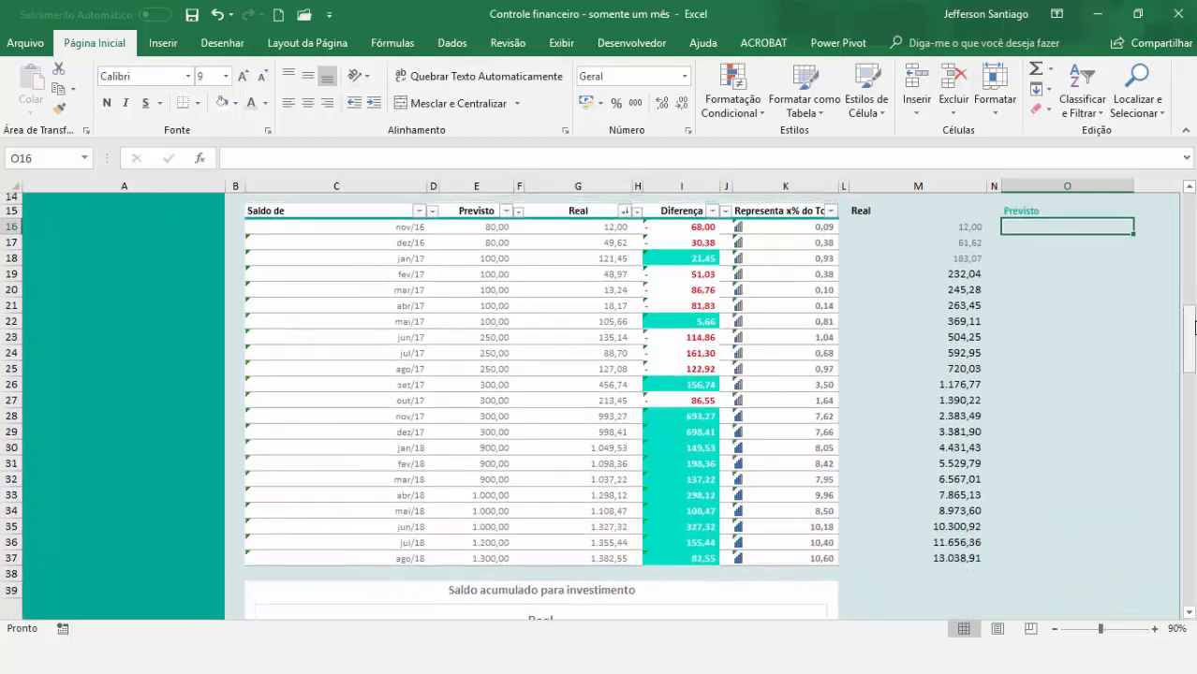
pyautogui.write('=')
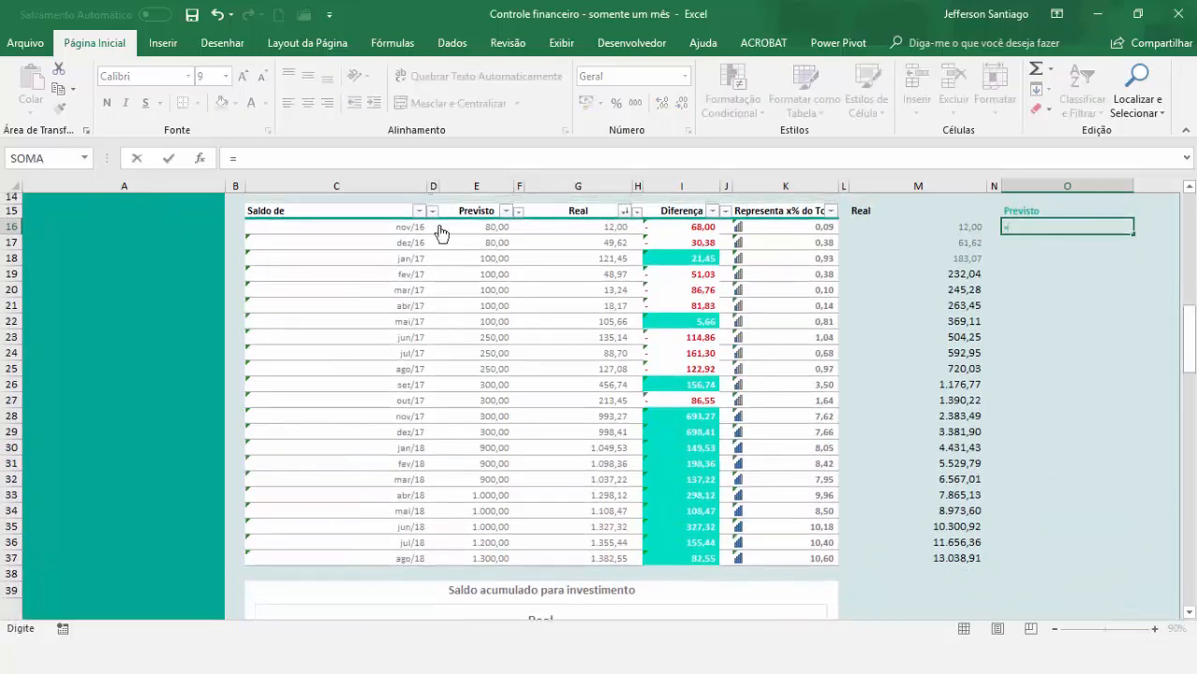
pyautogui.click(474, 227)
pyautogui.press('Return')
pyautogui.write('=')
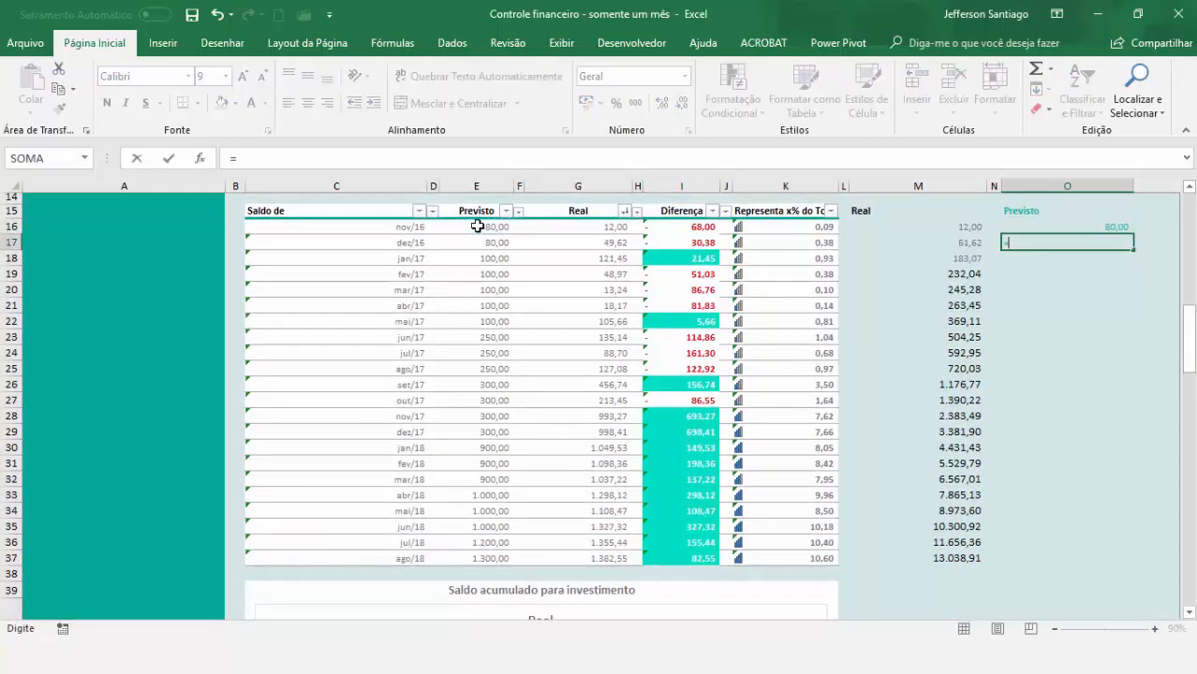
pyautogui.click(467, 245)
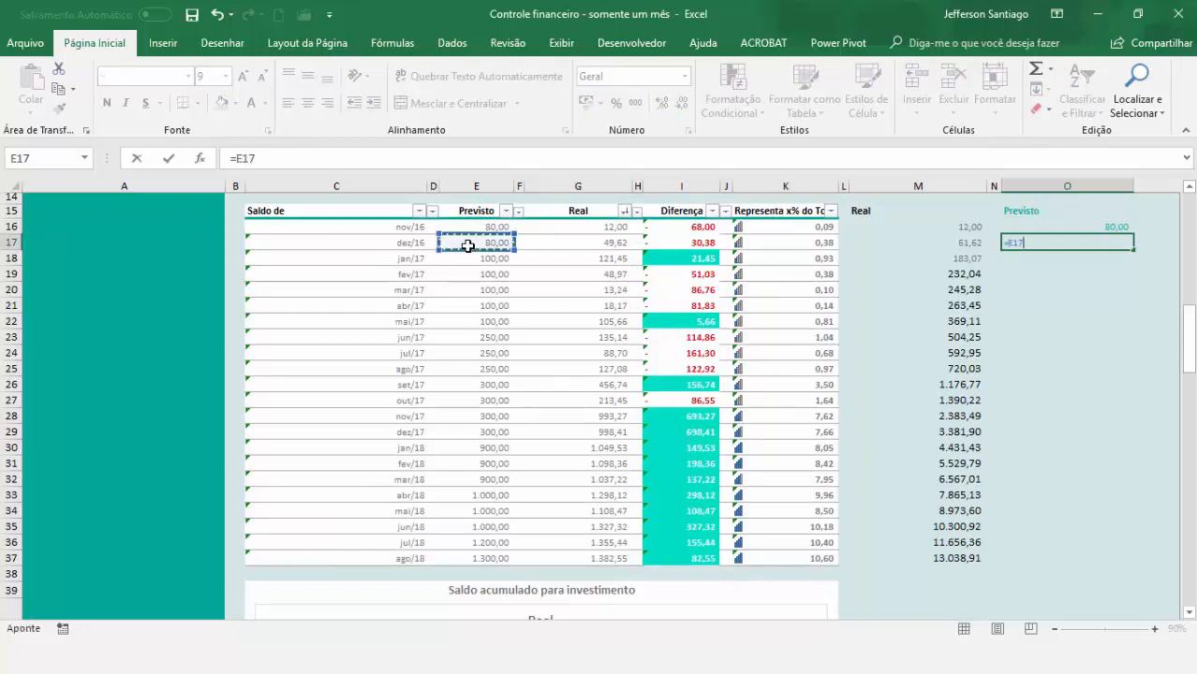
pyautogui.write('+')
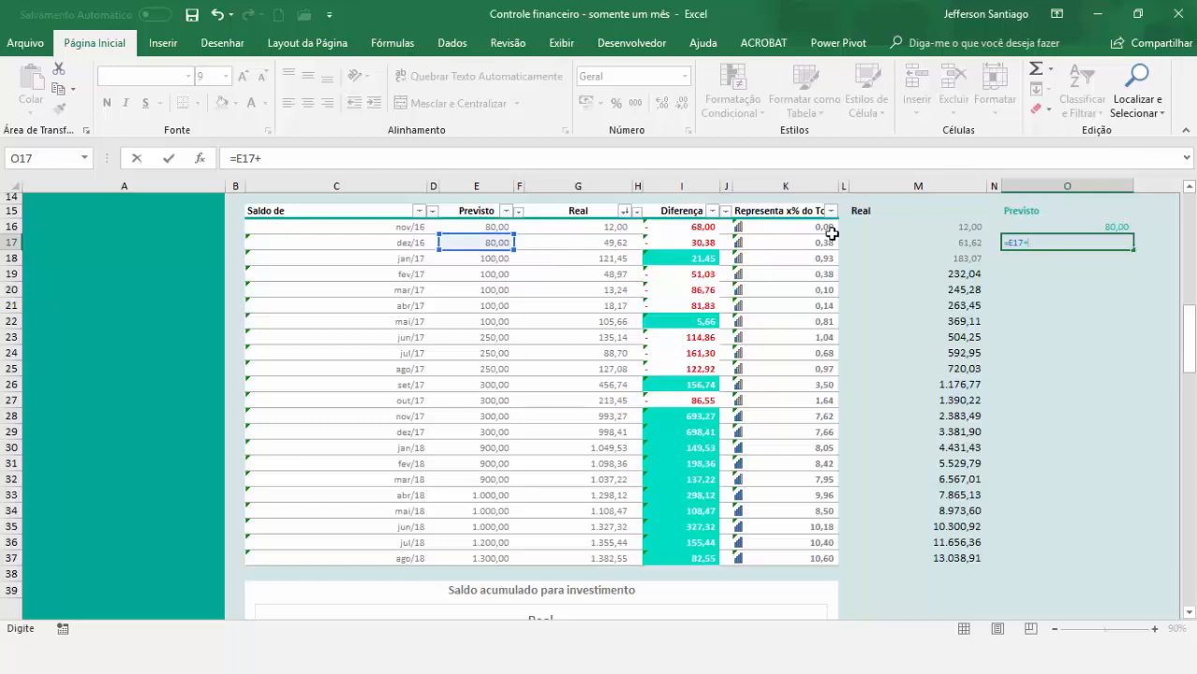
pyautogui.click(1120, 226)
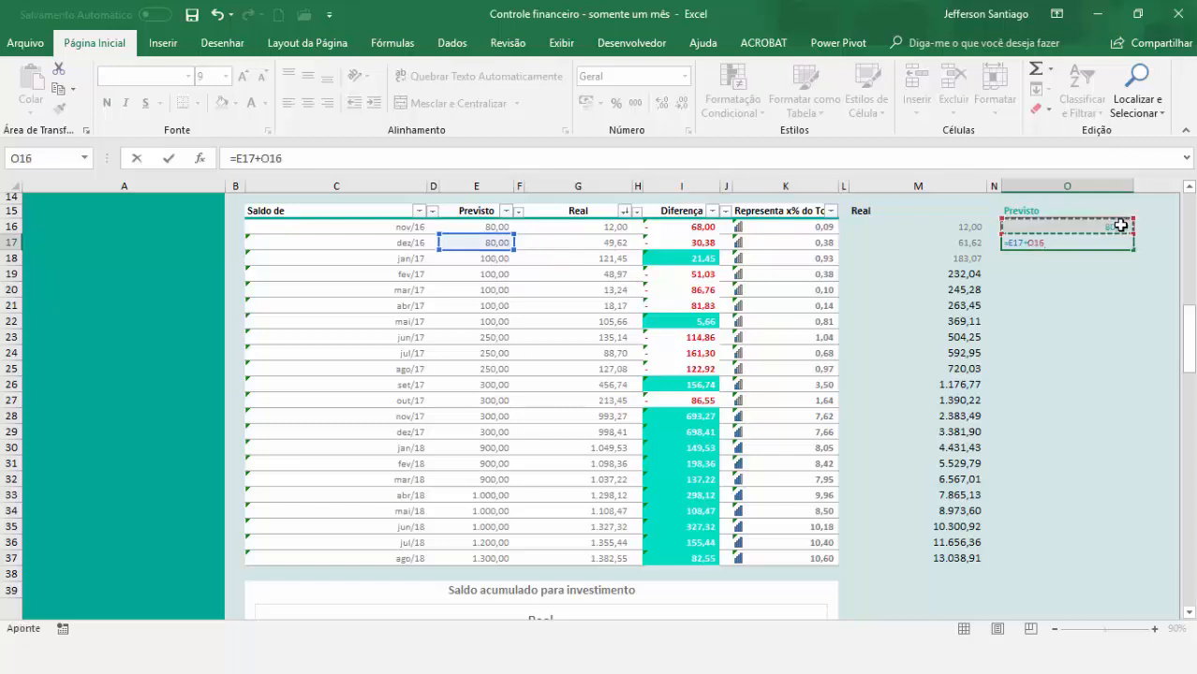
pyautogui.press('Return')
pyautogui.press('Up')
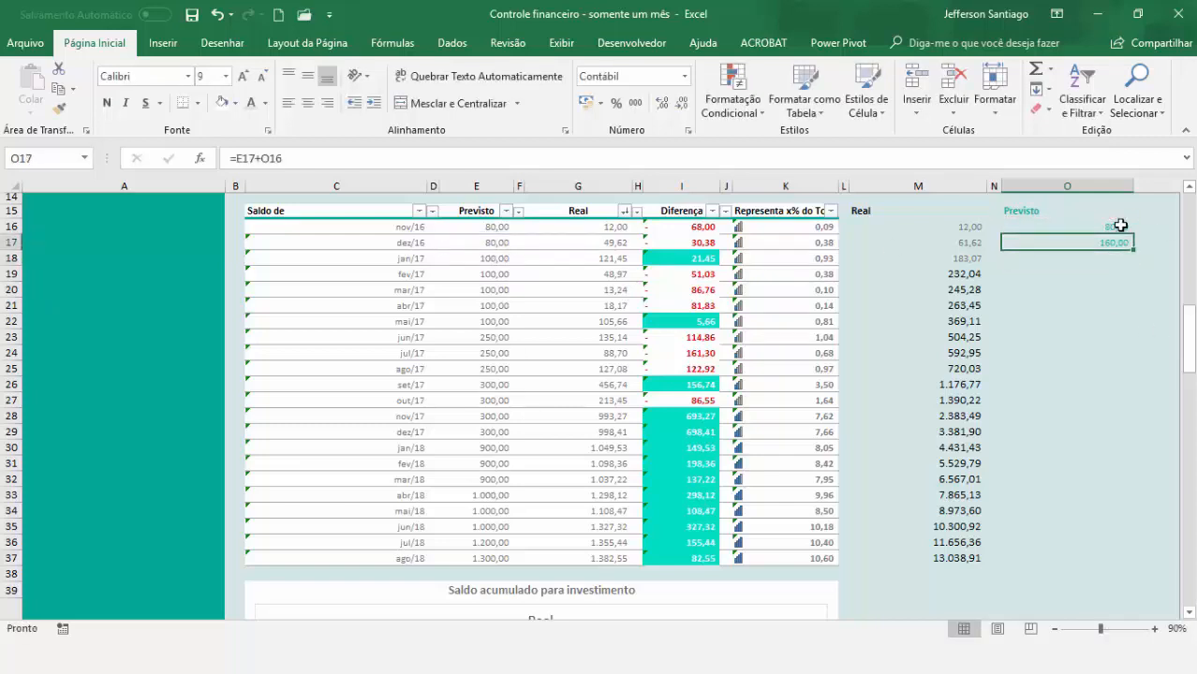
# Copy the accumulated Previsto formula from O17 down to the ago/18 row, O37, and check the column's first and last cells.
pyautogui.hotkey('ctrl', 'c')
pyautogui.hotkey('shift', 'Down')
pyautogui.hotkey('shift', 'Down')
pyautogui.hotkey('shift', 'Down')
pyautogui.hotkey('shift', 'Down')
pyautogui.hotkey('shift', 'Down')
pyautogui.hotkey('shift', 'Down')
pyautogui.hotkey('shift', 'Down')
pyautogui.hotkey('shift', 'Down')
pyautogui.hotkey('shift', 'Down')
pyautogui.hotkey('shift', 'Down')
pyautogui.hotkey('shift', 'Down')
pyautogui.hotkey('shift', 'Down')
pyautogui.hotkey('shift', 'Down')
pyautogui.hotkey('shift', 'Down')
pyautogui.hotkey('shift', 'Down')
pyautogui.hotkey('shift', 'Down')
pyautogui.hotkey('shift', 'Down')
pyautogui.hotkey('shift', 'Down')
pyautogui.hotkey('shift', 'Down')
pyautogui.hotkey('shift', 'Down')
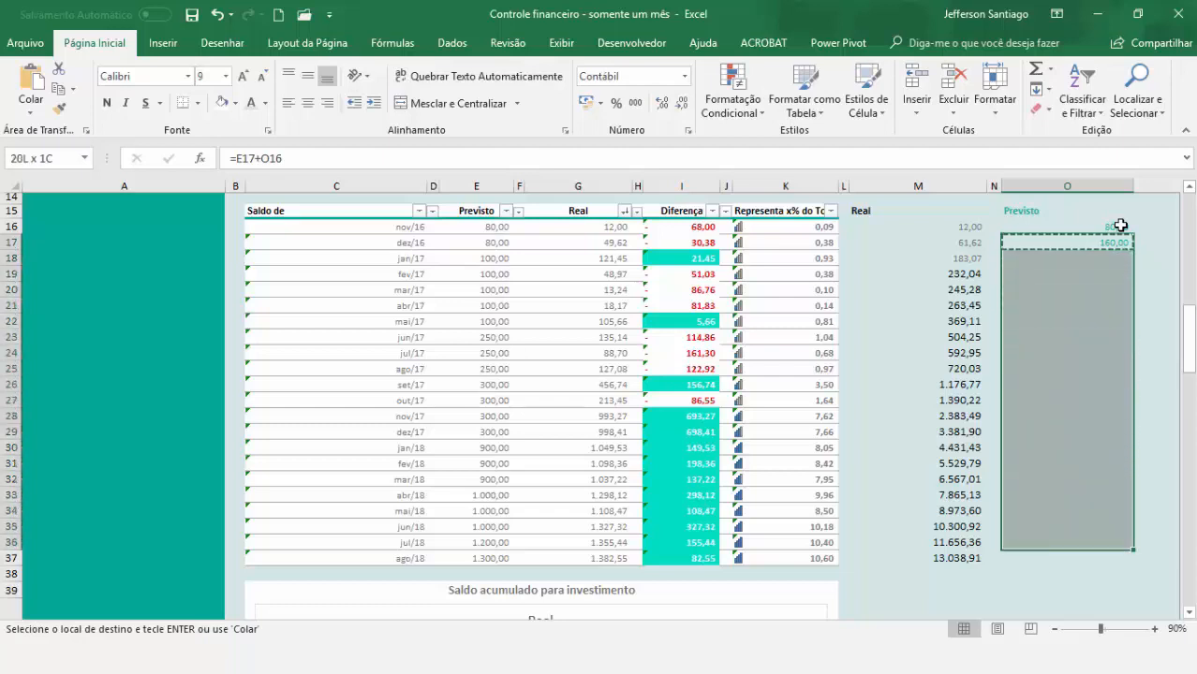
pyautogui.hotkey('shift', 'Down')
pyautogui.press('Return')
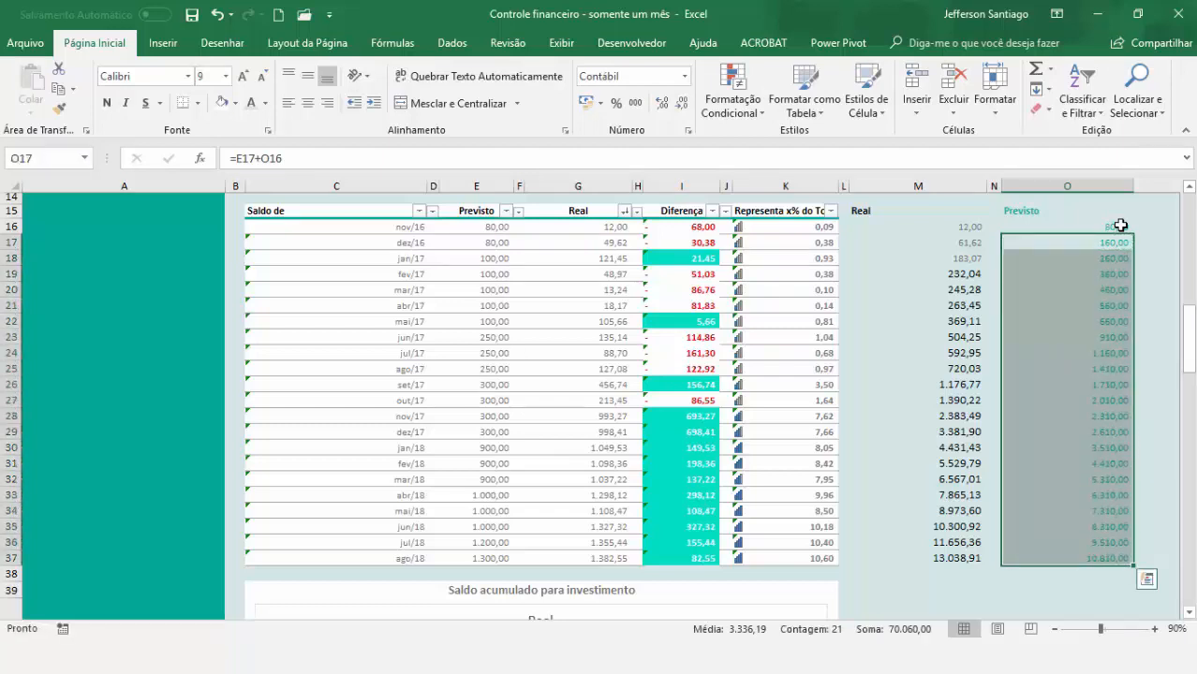
pyautogui.click(1120, 226)
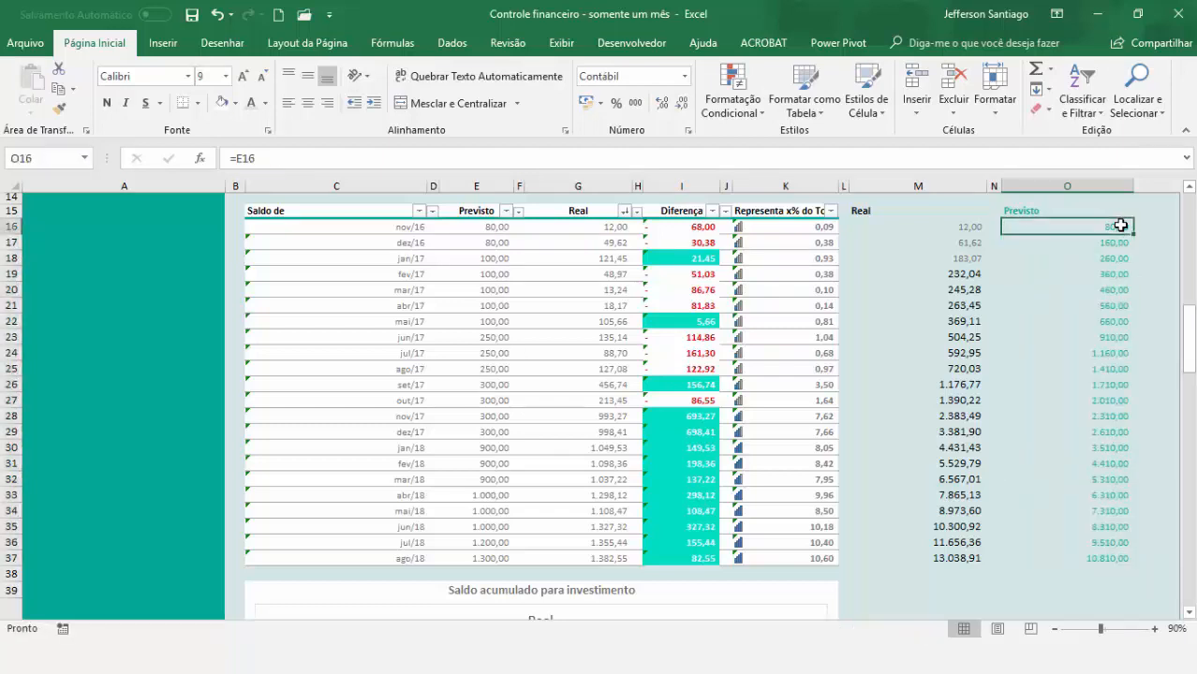
pyautogui.click(1093, 559)
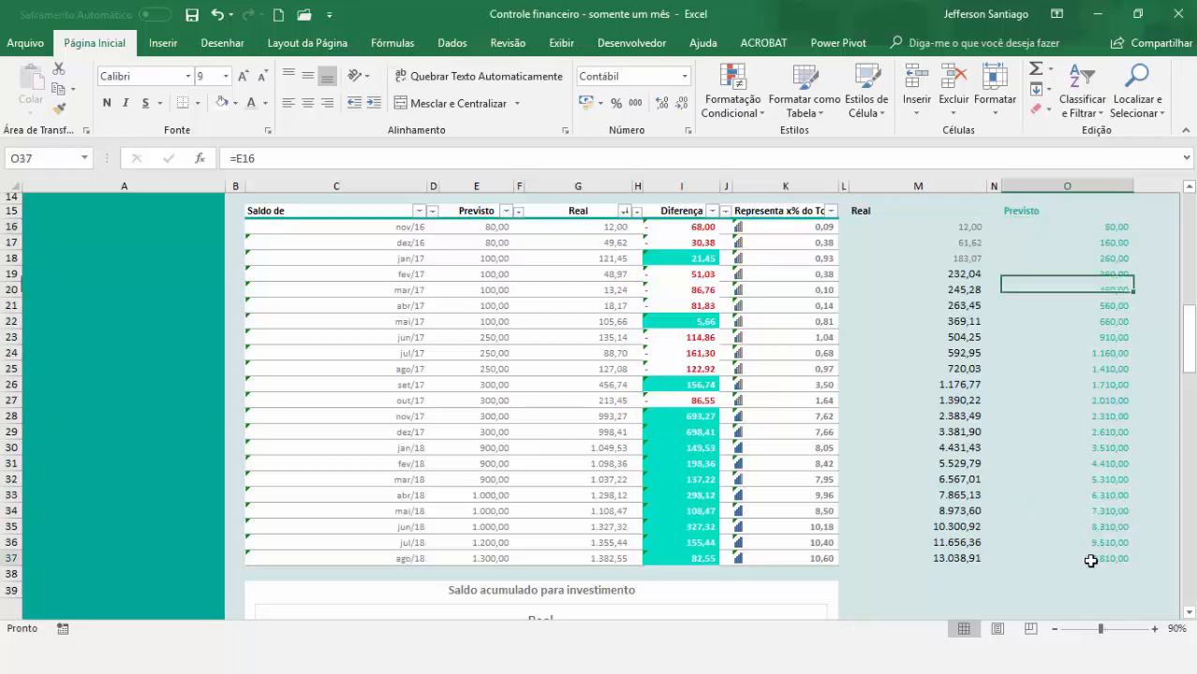
# Insert a 2D line chart from the Saldo de months (C15:C37) and the accumulated Real (M15:M37) and Previsto (O15:O37) columns.
pyautogui.click(947, 560)
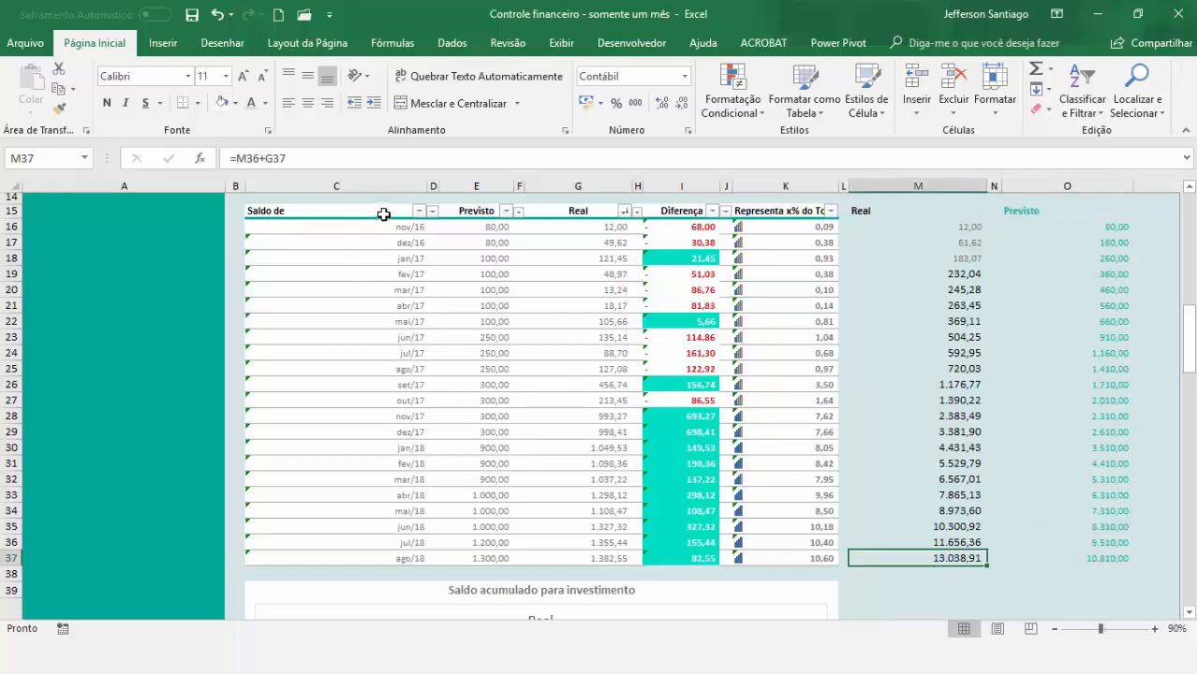
pyautogui.moveTo(383, 215); pyautogui.dragTo(376, 556)
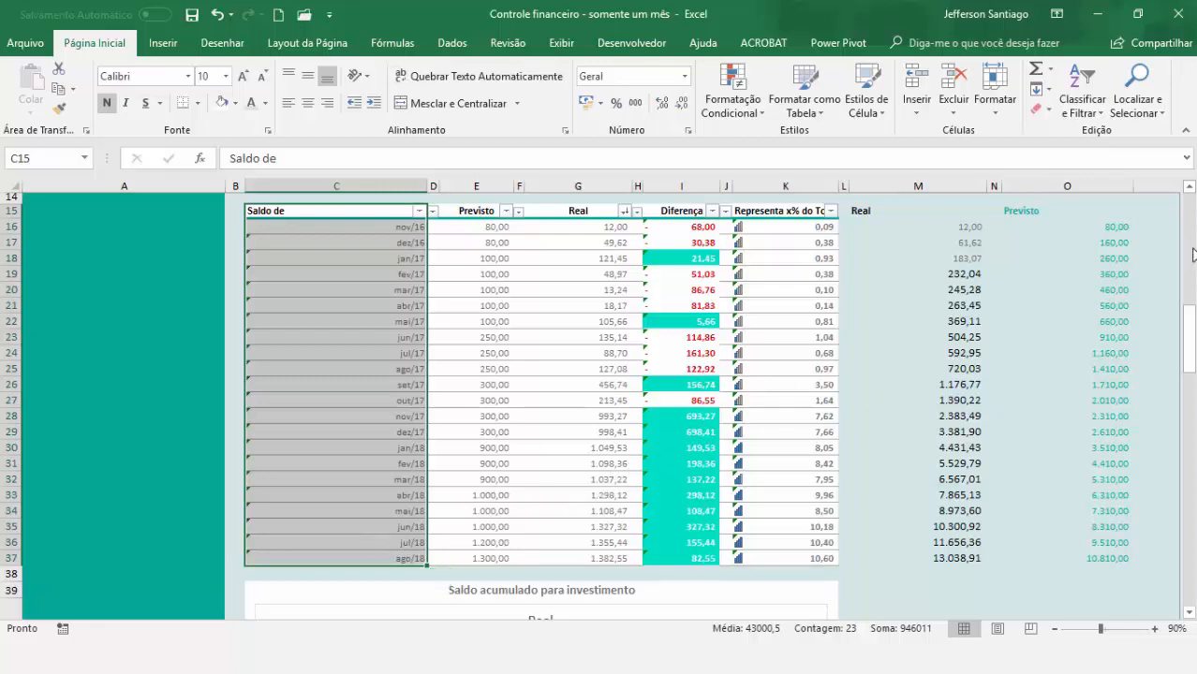
pyautogui.scroll(5, 1193, 255)
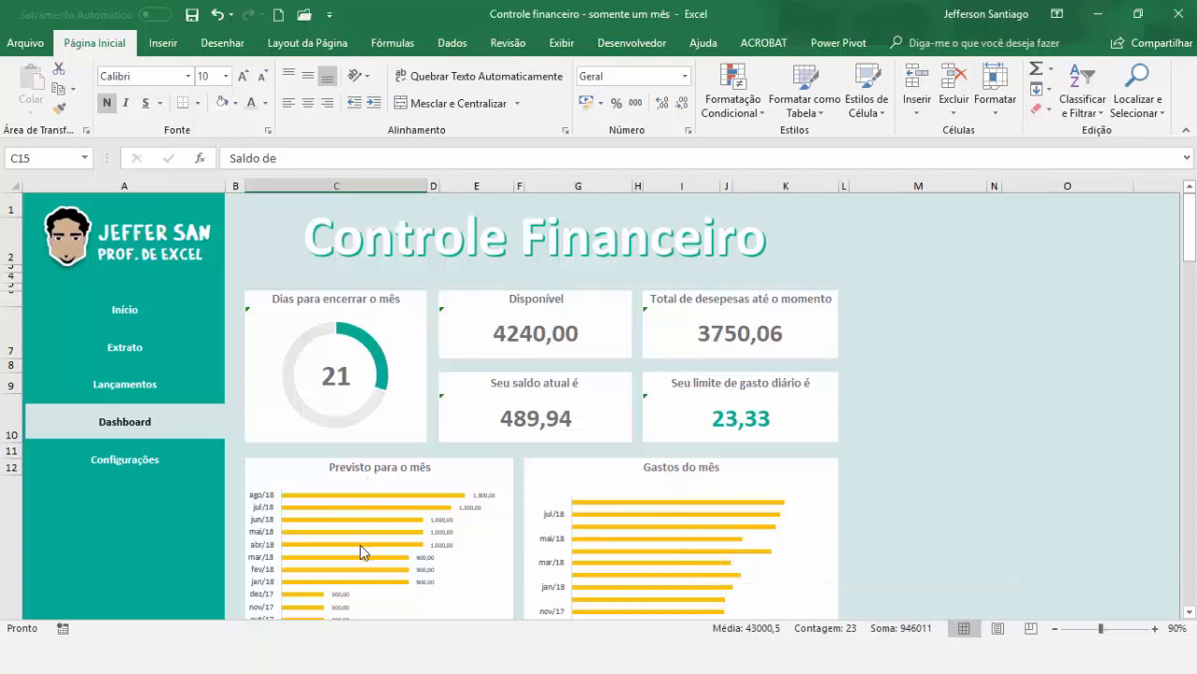
pyautogui.moveTo(362, 552)
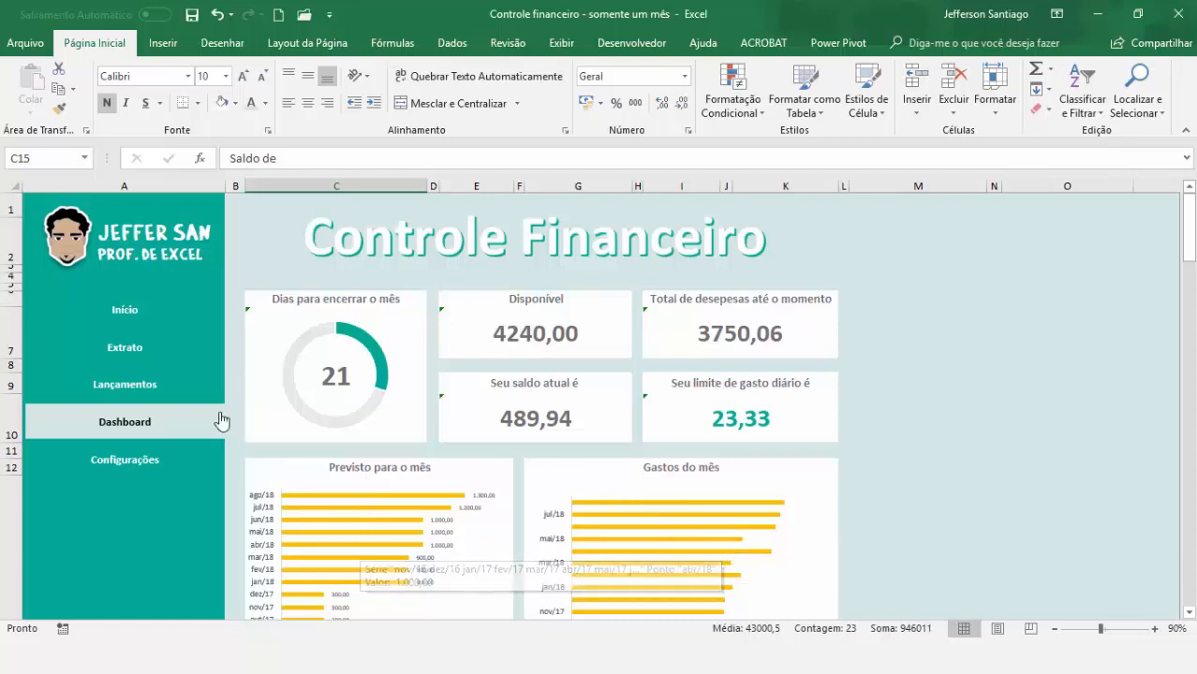
pyautogui.moveTo(1193, 204); pyautogui.dragTo(1191, 323)
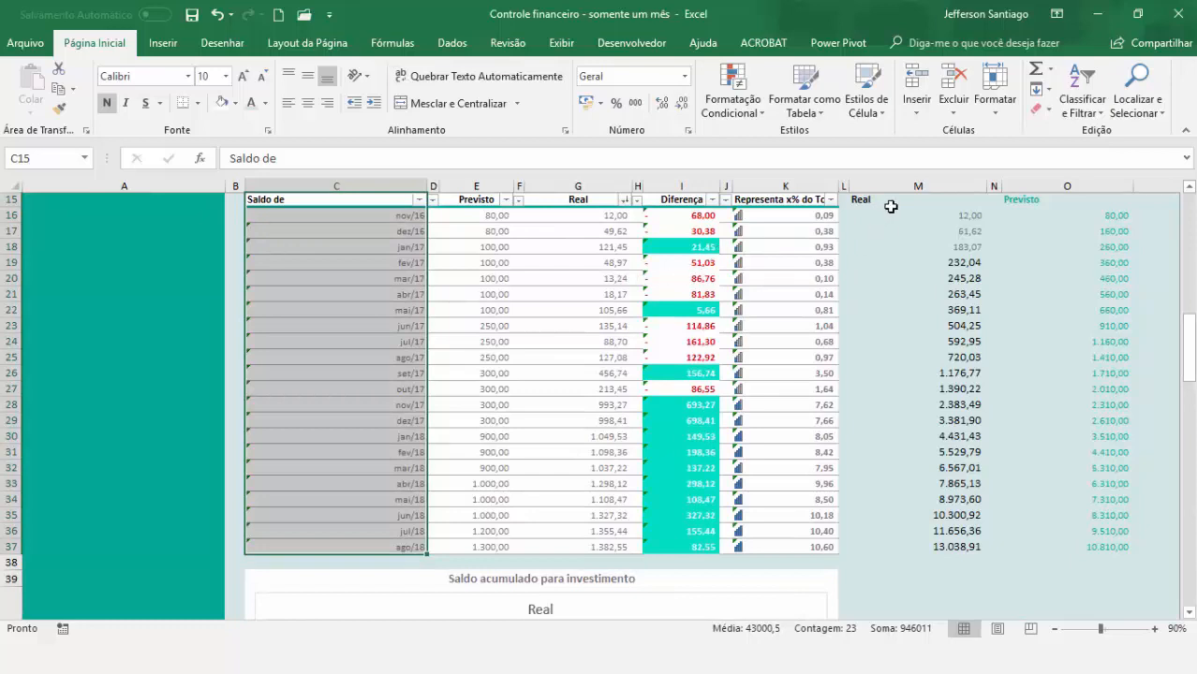
pyautogui.moveTo(891, 206); pyautogui.dragTo(917, 545)
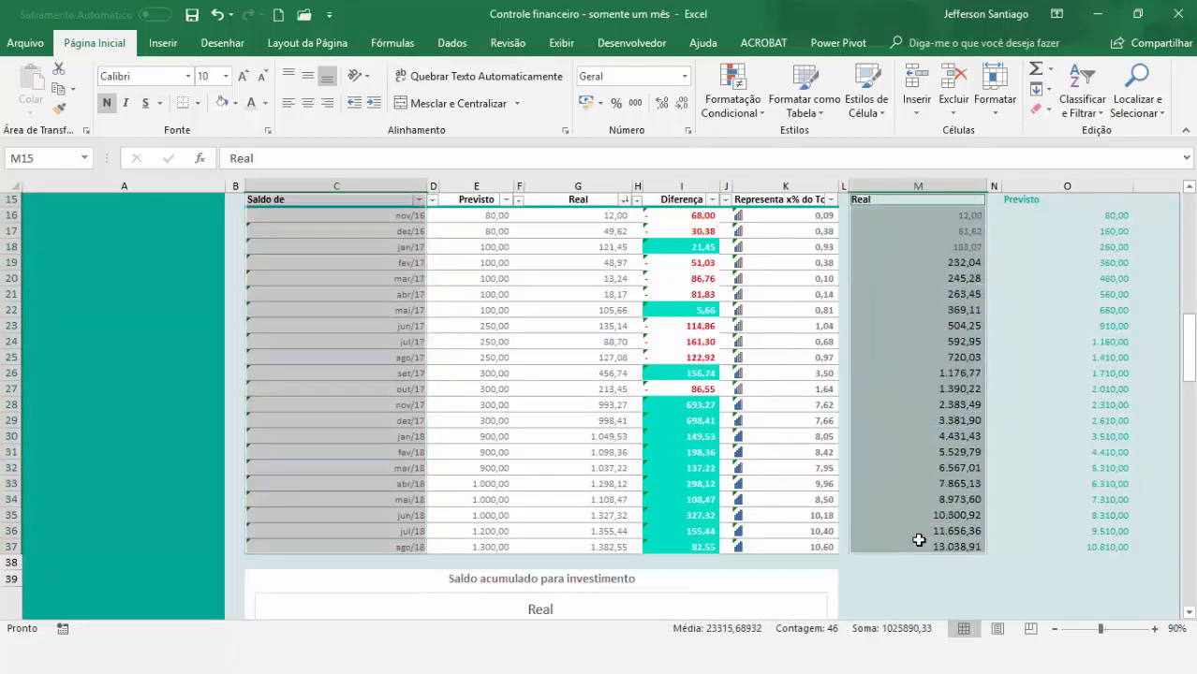
pyautogui.keyDown('ctrl'); pyautogui.click(1073, 202); pyautogui.keyUp('ctrl')
pyautogui.moveTo(1072, 202); pyautogui.dragTo(1081, 546)
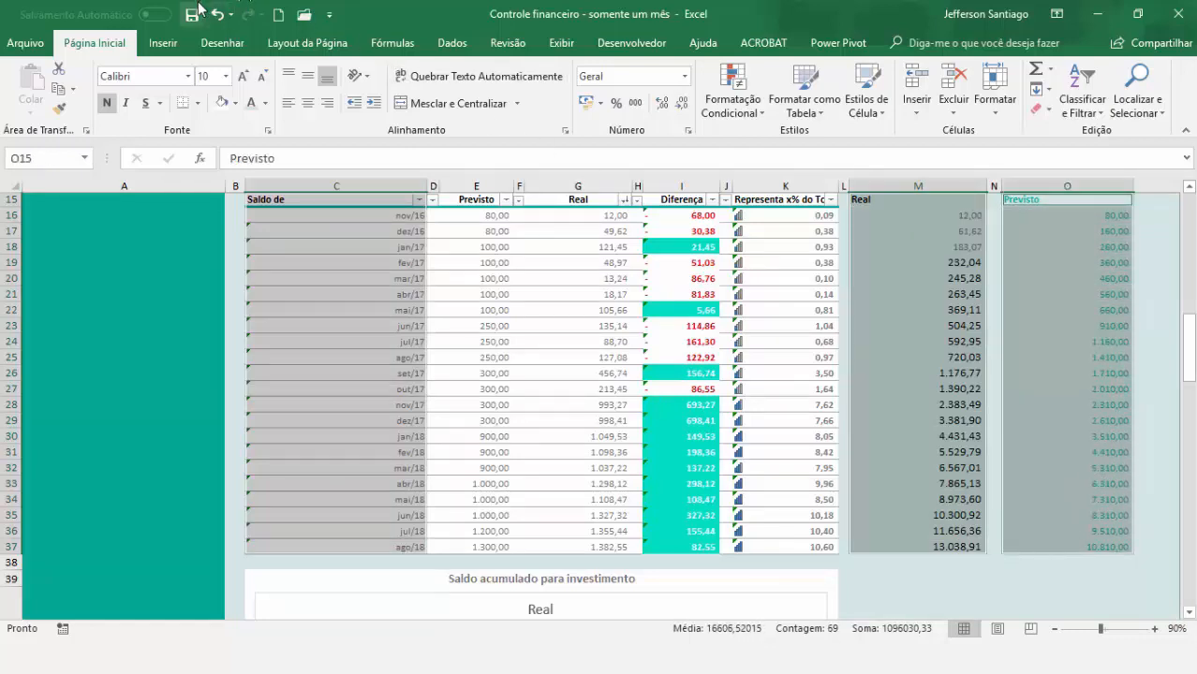
pyautogui.click(175, 41)
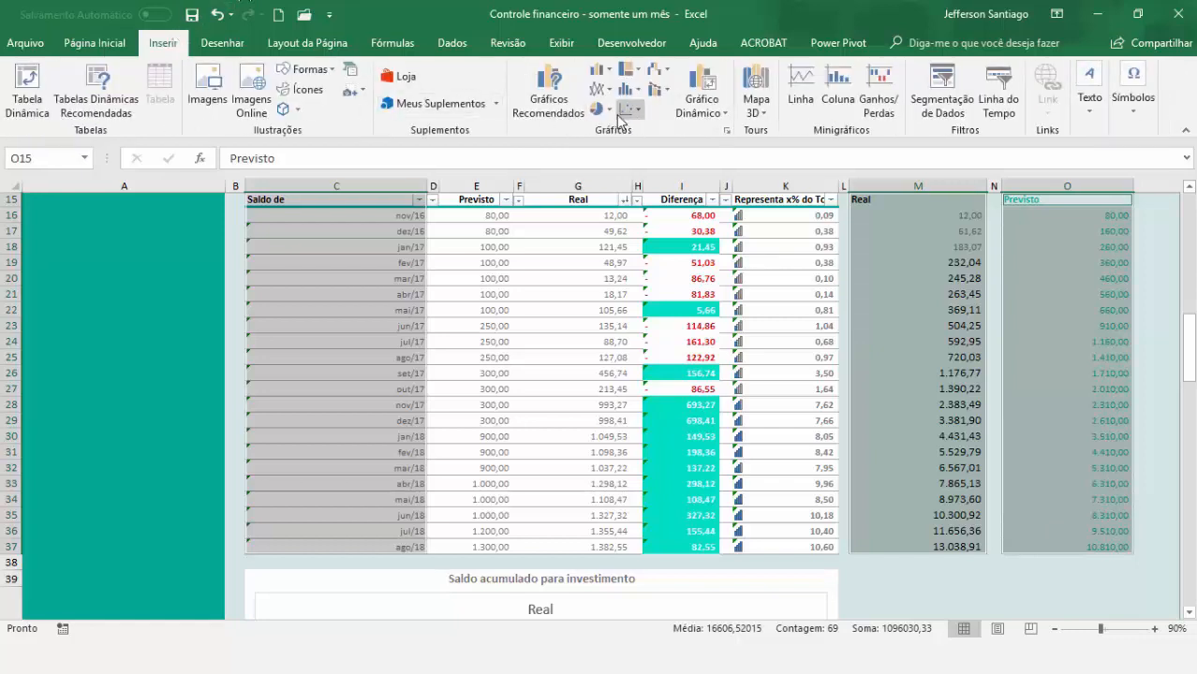
pyautogui.click(607, 98)
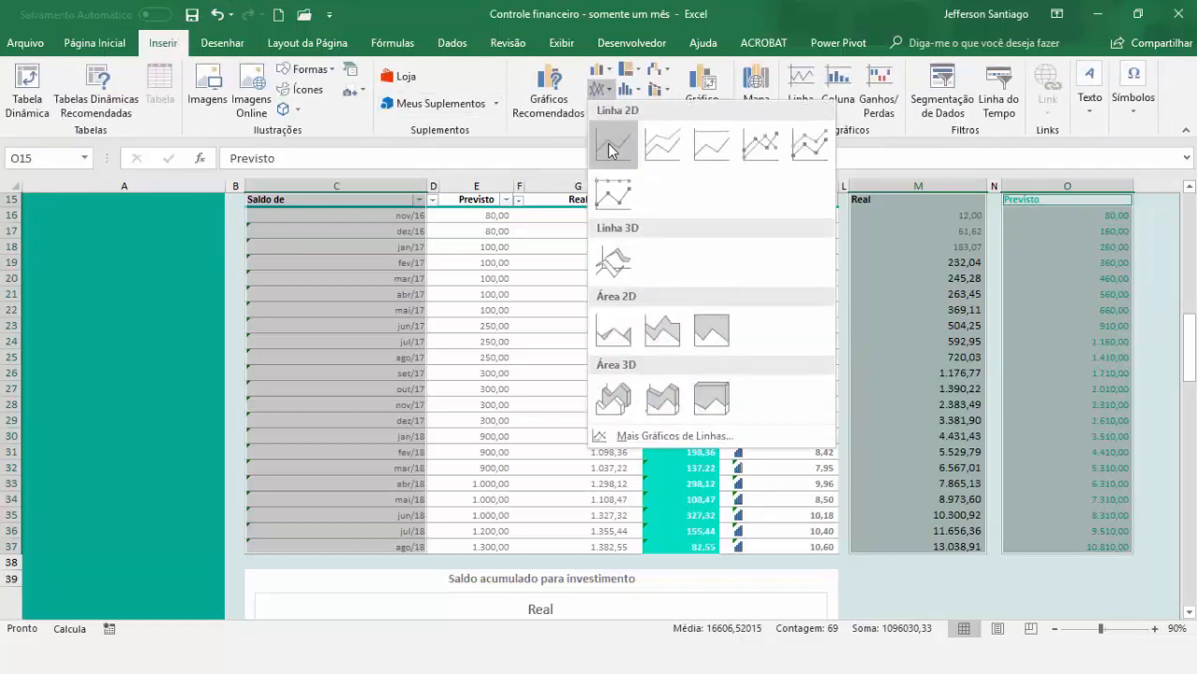
pyautogui.click(611, 146)
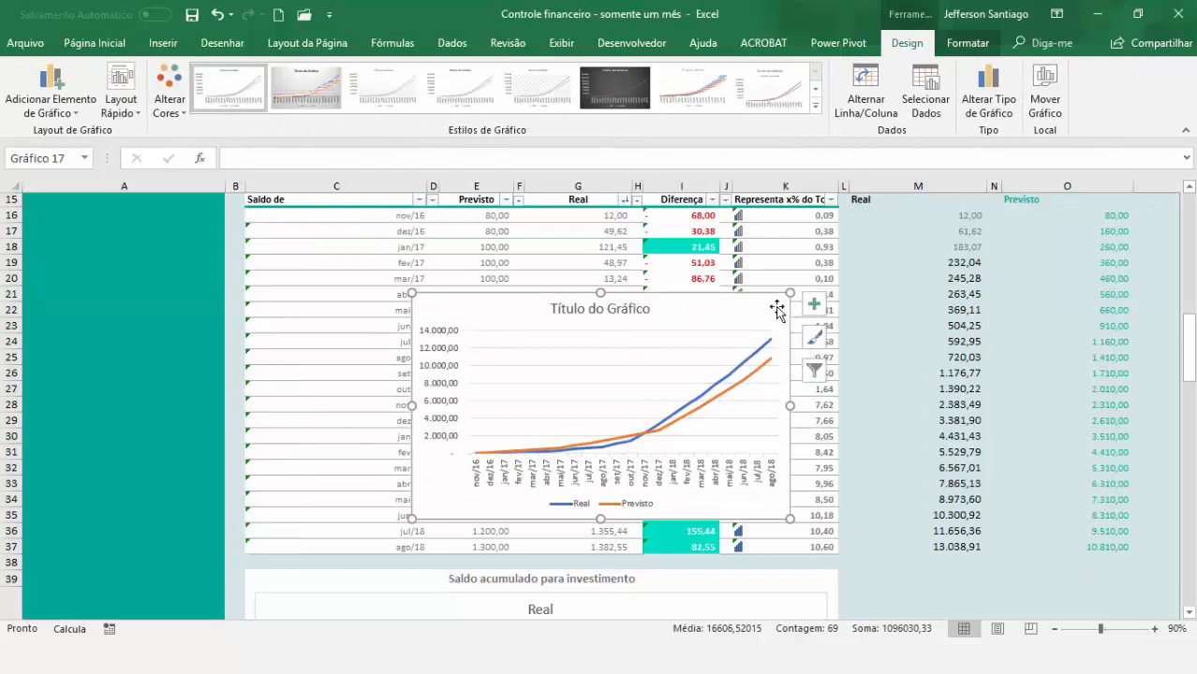
# Move the new chart beneath the Saldo acumulado para investimento heading and delete the old chart with only the Real line.
pyautogui.moveTo(776, 310); pyautogui.dragTo(758, 601)
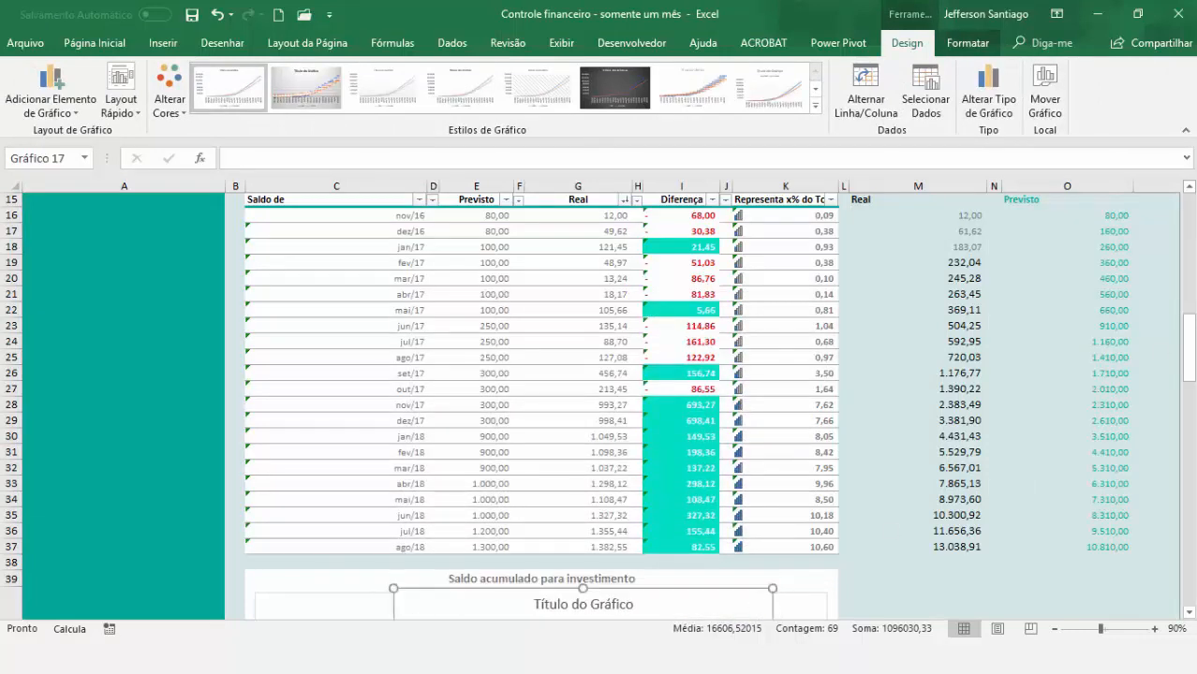
pyautogui.moveTo(1189, 329); pyautogui.dragTo(1189, 492)
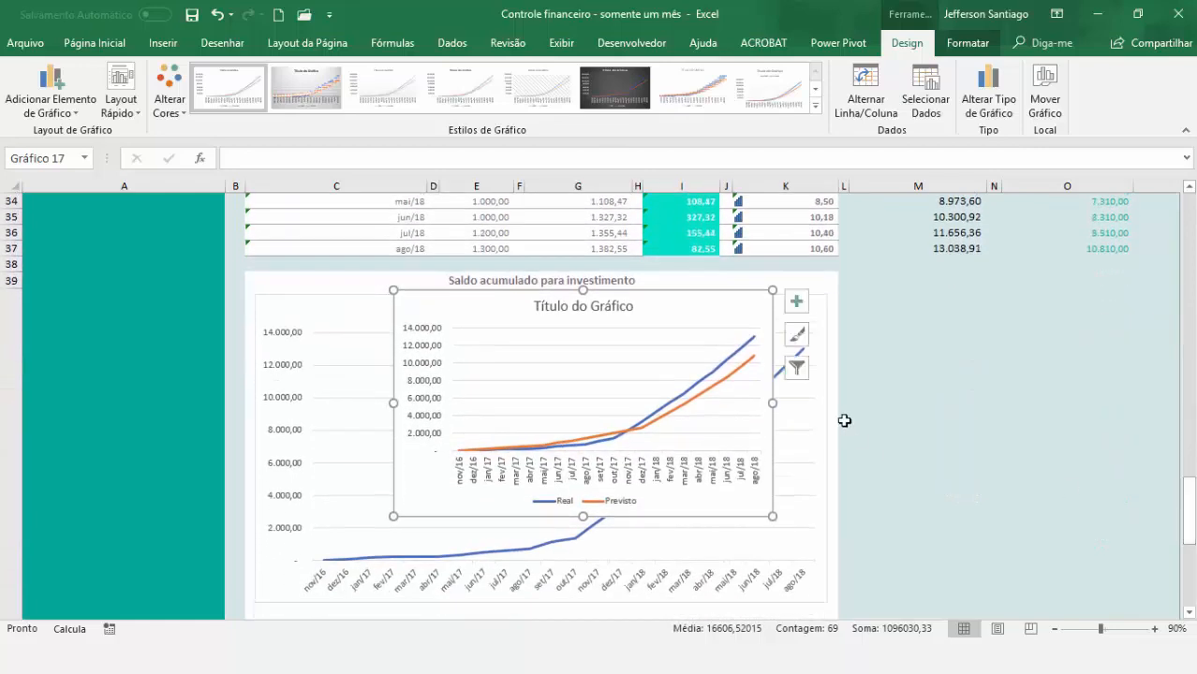
pyautogui.click(821, 315)
pyautogui.press('Delete')
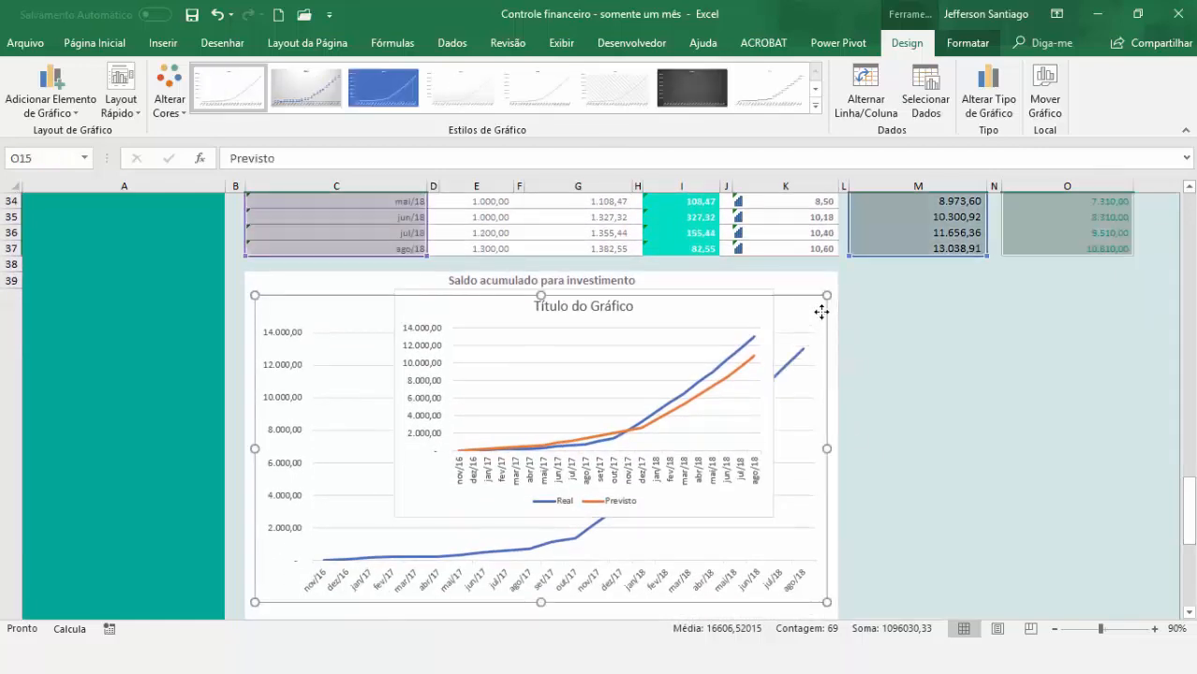
# Reposition the two-line chart in the white area, enlarge it to about 18.55 by 8.4 cm and remove its title.
pyautogui.moveTo(745, 308); pyautogui.dragTo(780, 322)
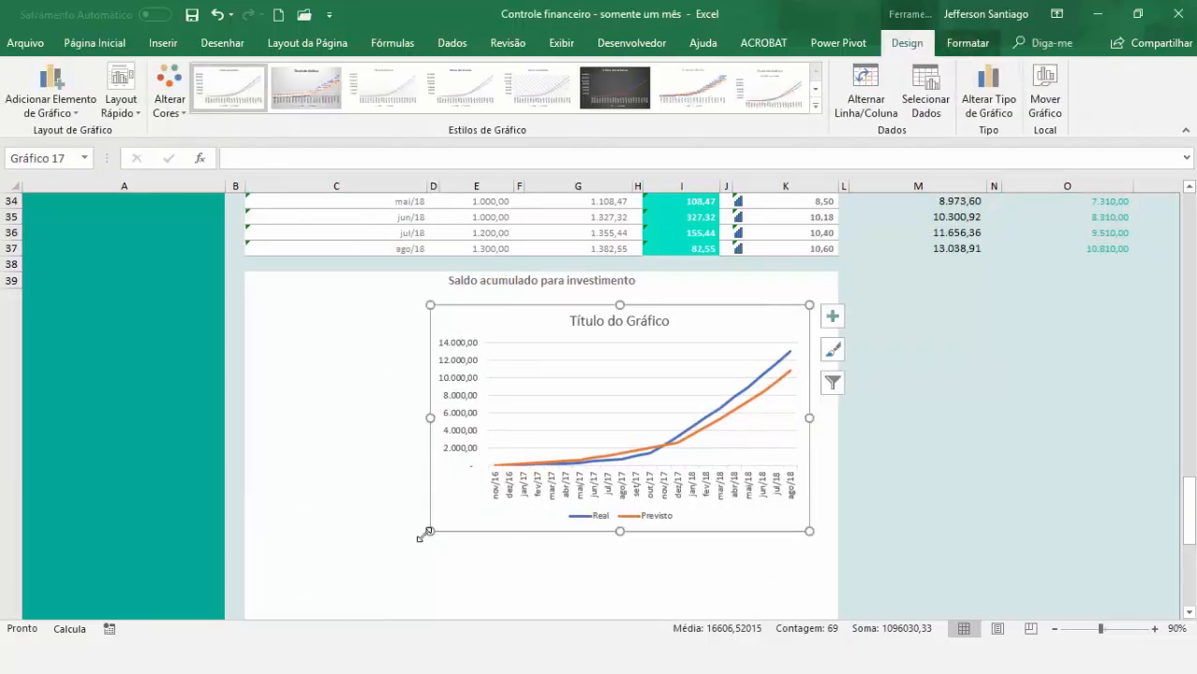
pyautogui.moveTo(430, 532); pyautogui.dragTo(255, 555)
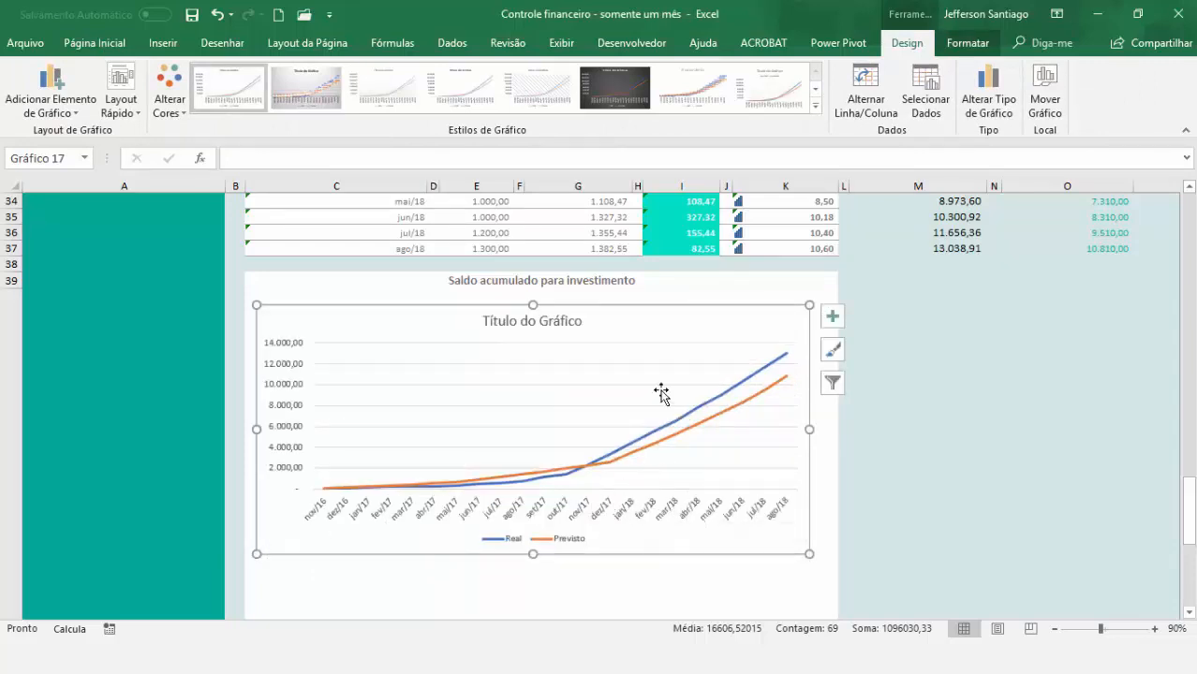
pyautogui.click(574, 325)
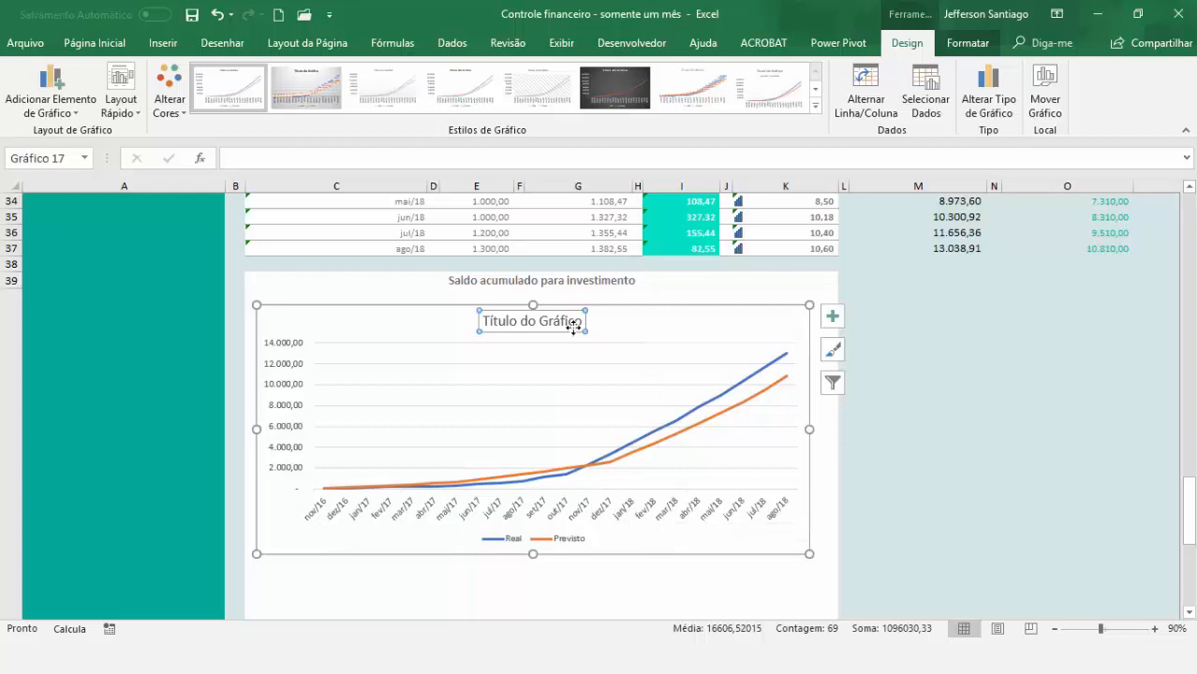
pyautogui.press('Delete')
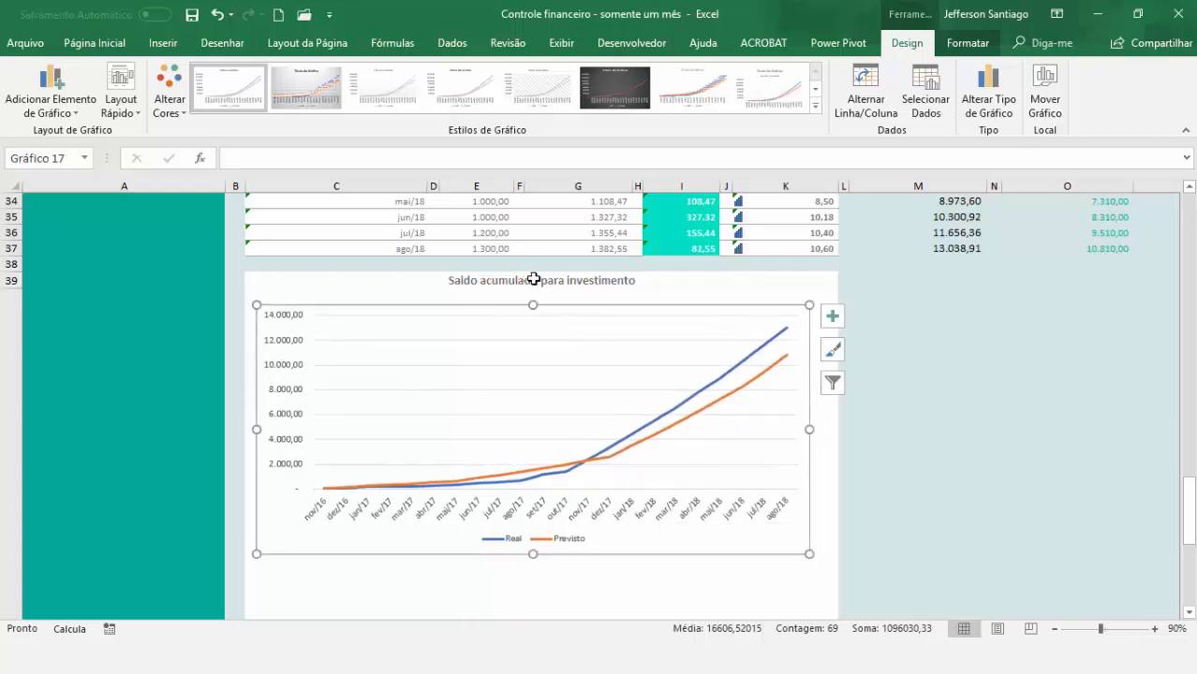
# Remove the outline of the accumulated balance chart and compare its Real and Previsto lines across the months.
pyautogui.click(764, 572)
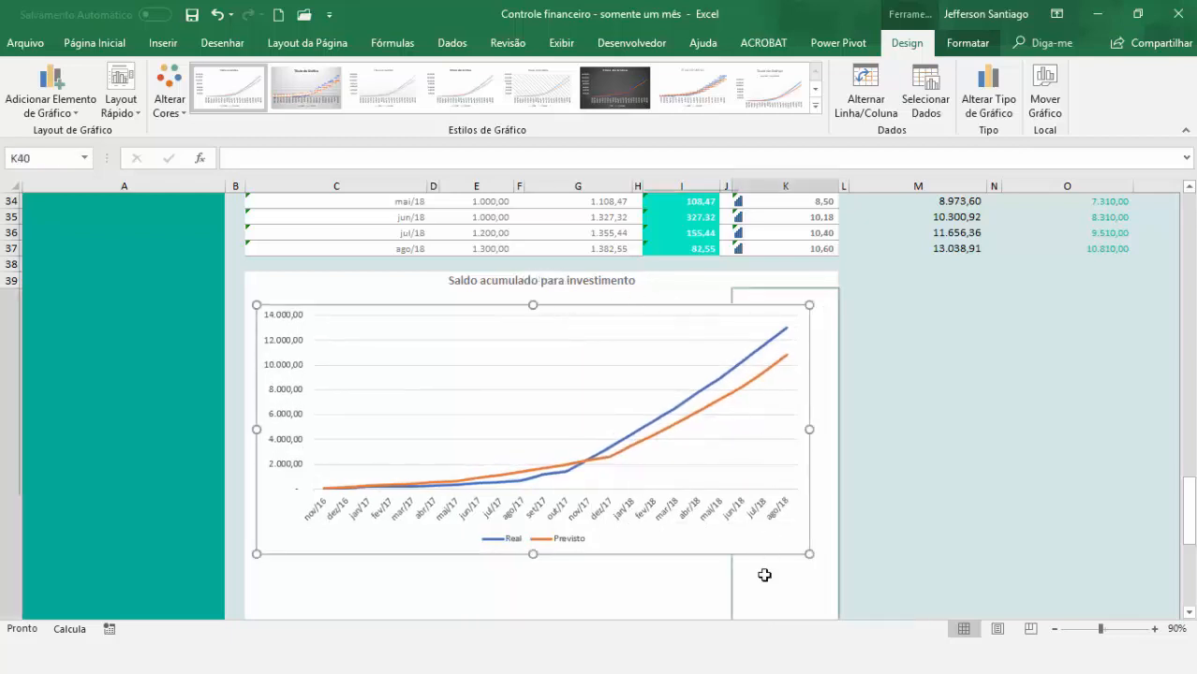
pyautogui.click(805, 386)
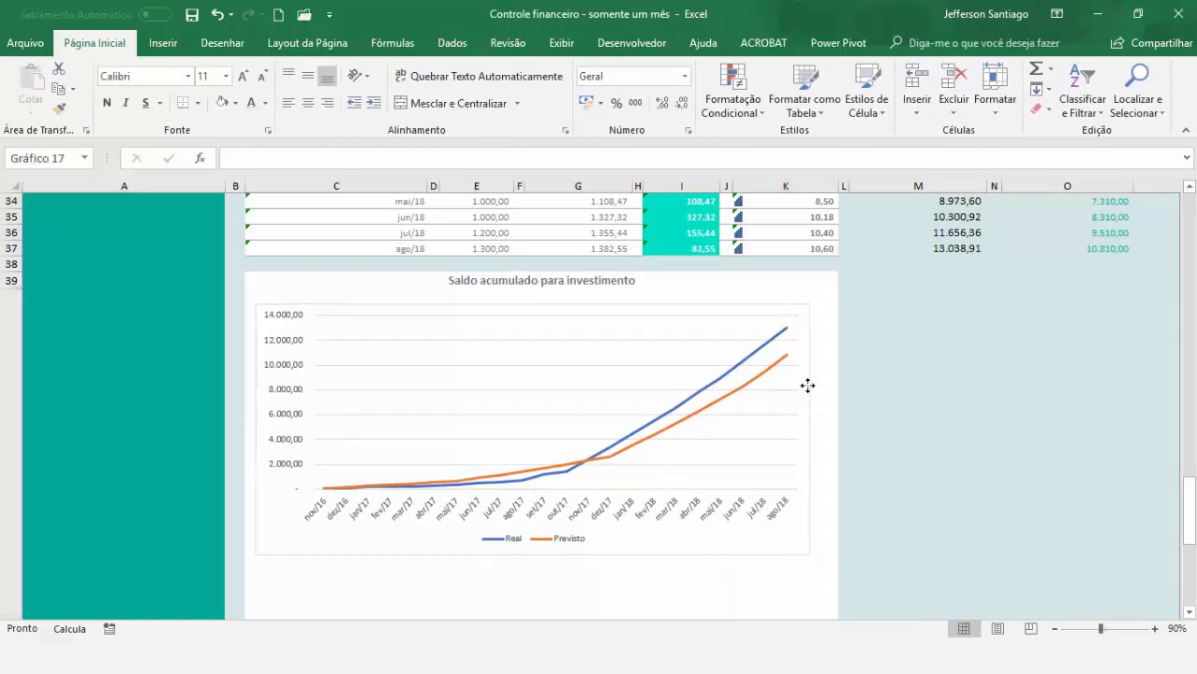
pyautogui.click(967, 43)
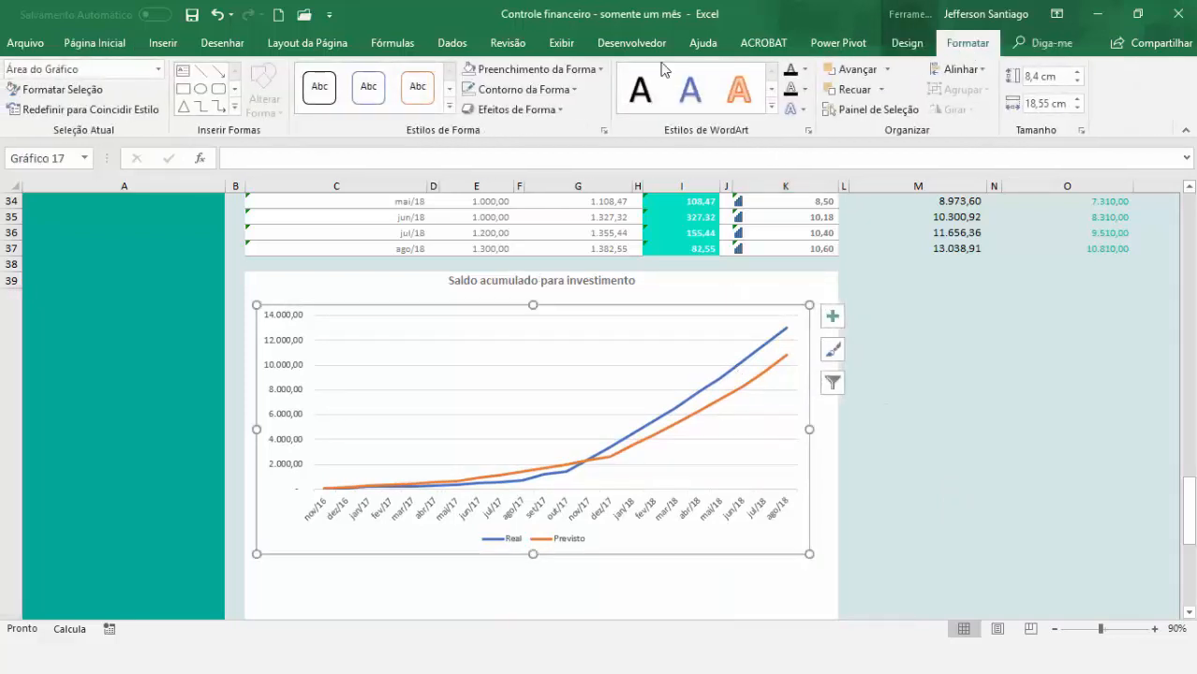
pyautogui.click(555, 94)
pyautogui.click(492, 297)
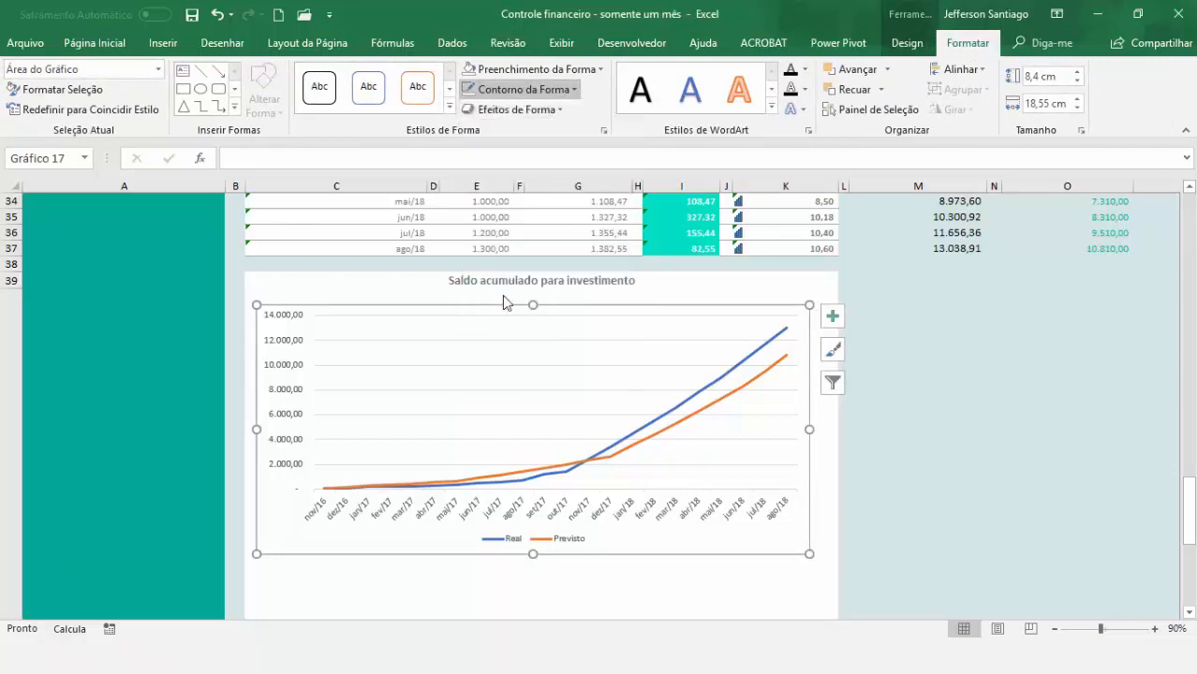
pyautogui.click(1038, 471)
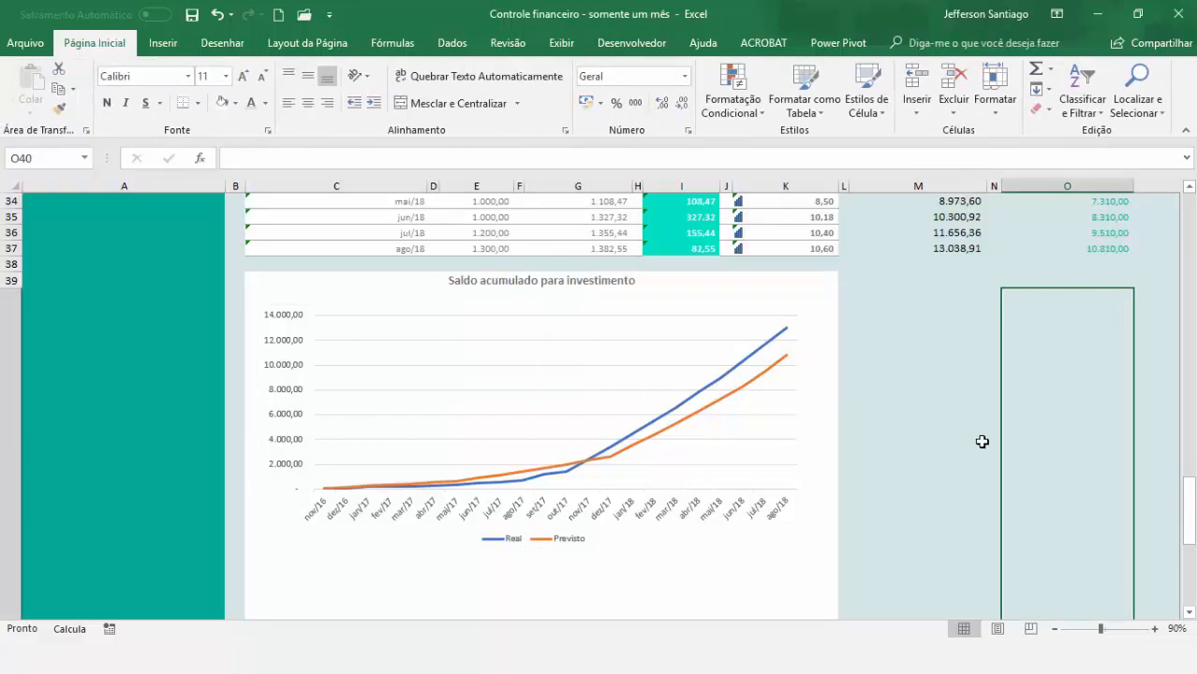
pyautogui.scroll(1, 1144, 438)
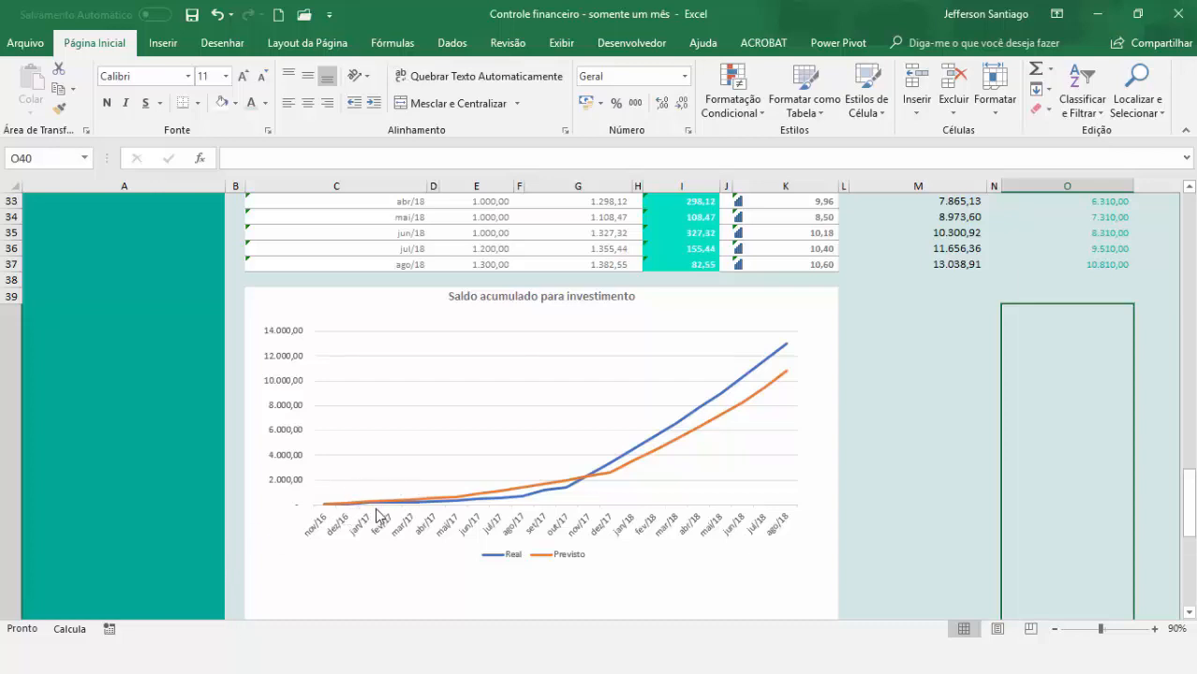
pyautogui.moveTo(424, 509)
pyautogui.moveTo(592, 480)
pyautogui.moveTo(642, 447)
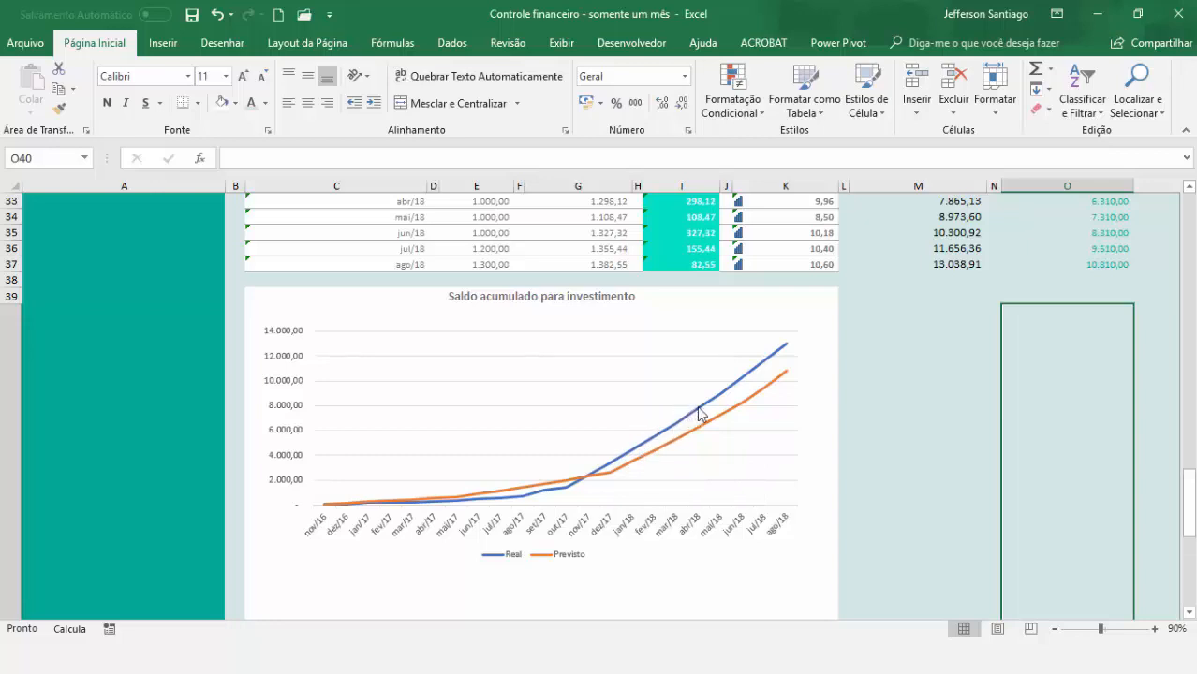